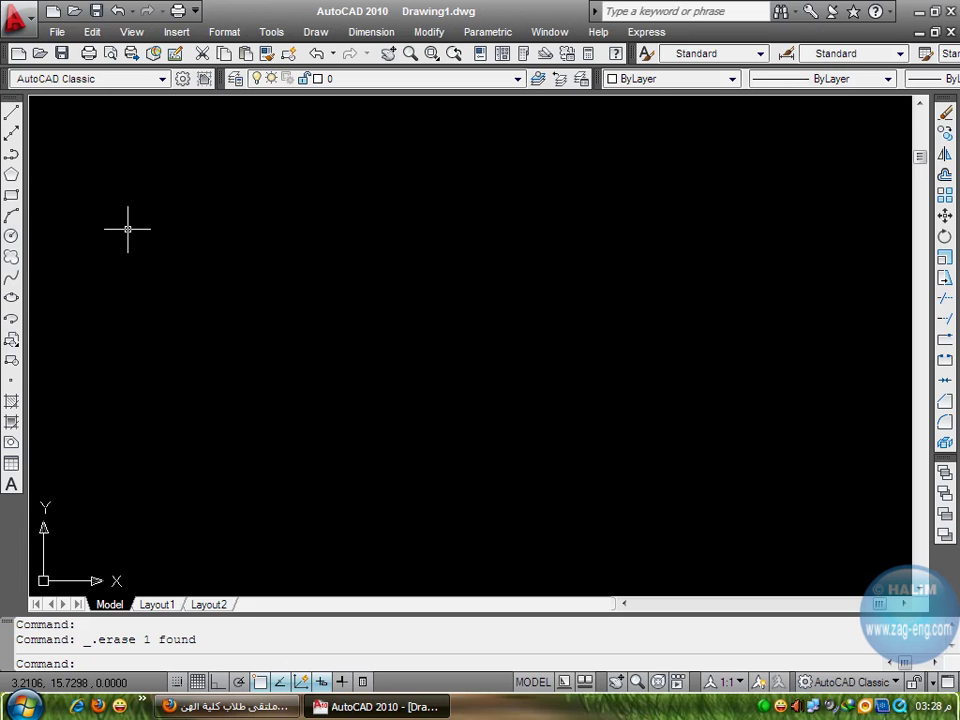
Draw a wide rectangle near the middle of the drawing by picking two opposite corners
click(11, 196)
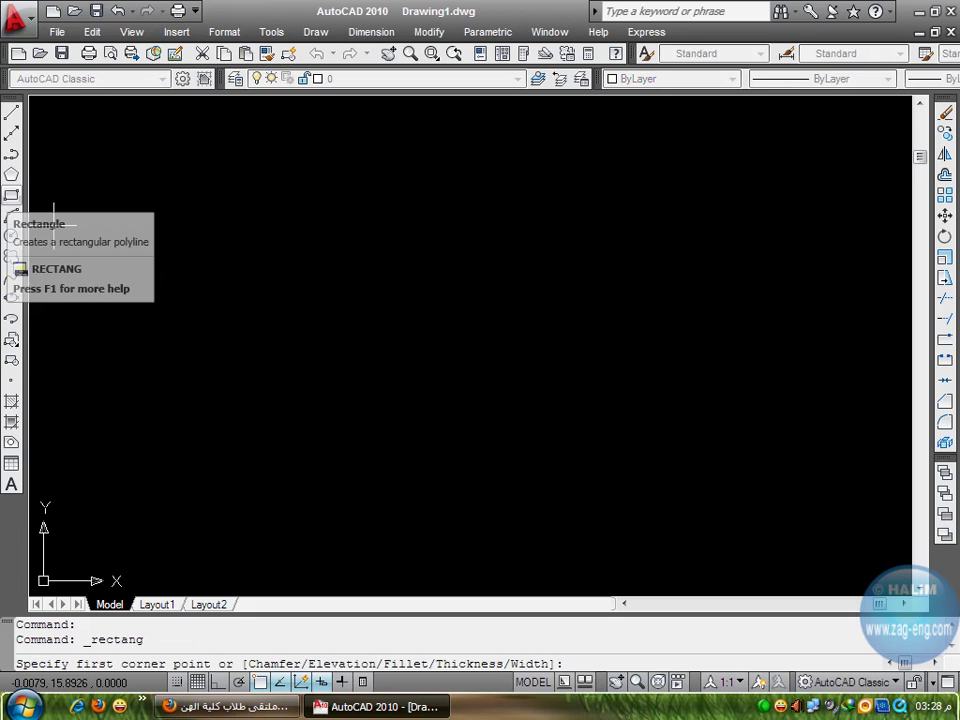
click(231, 243)
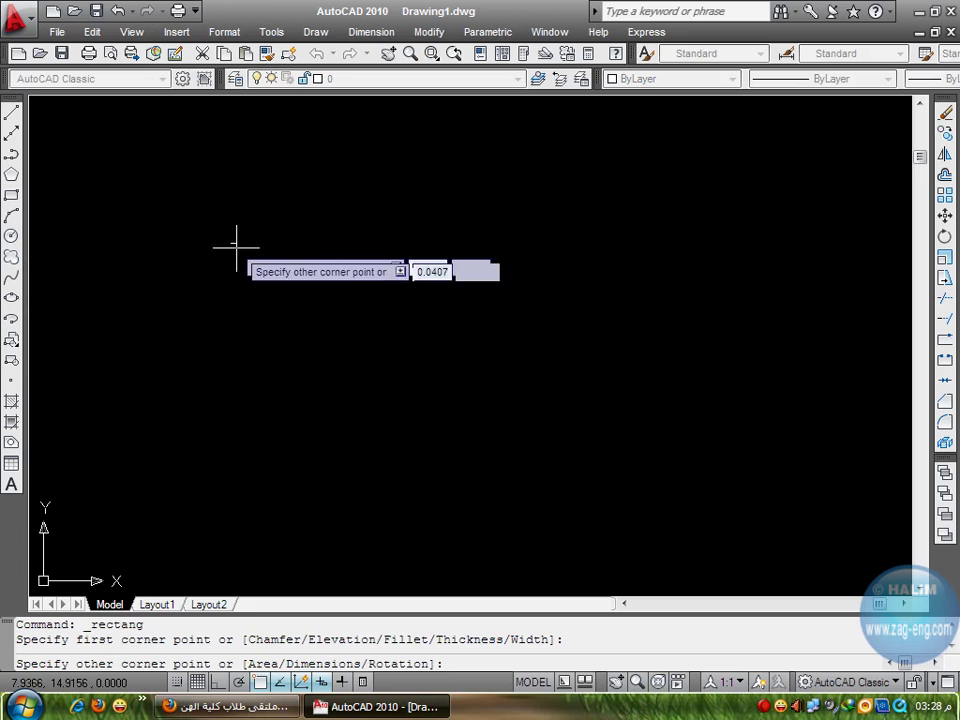
click(541, 338)
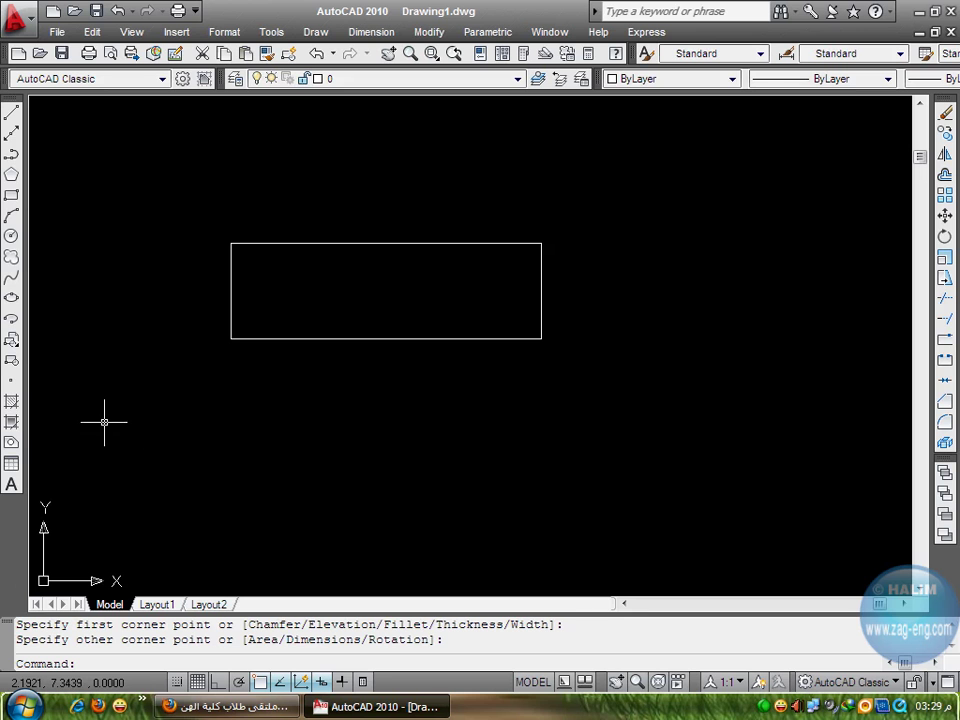
Start a hatch and pick the rectangle's interior as its boundary
click(10, 403)
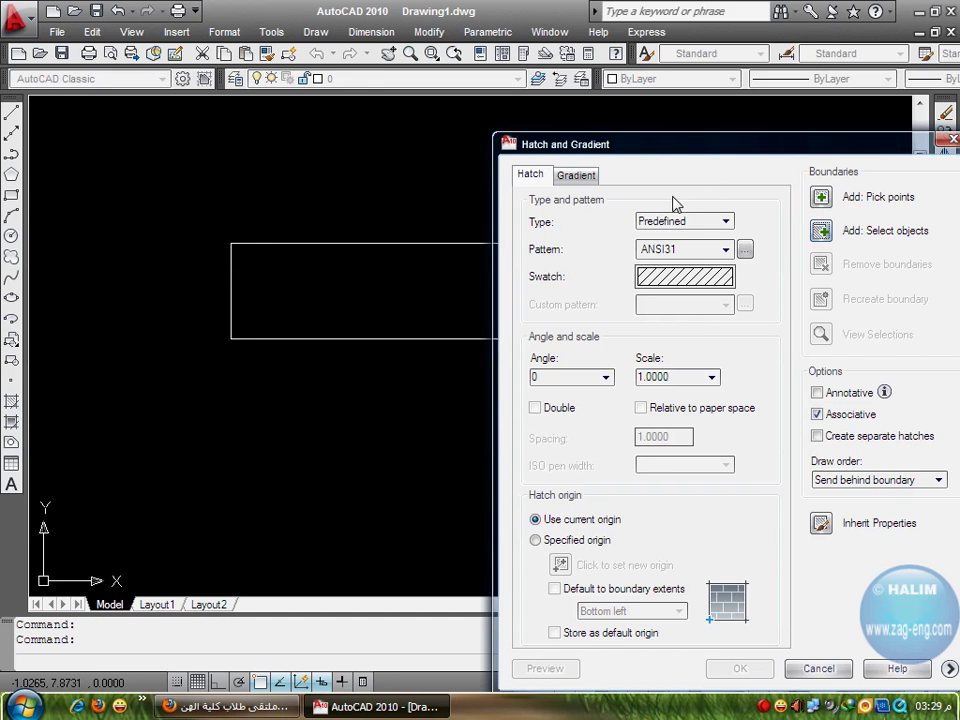
click(824, 200)
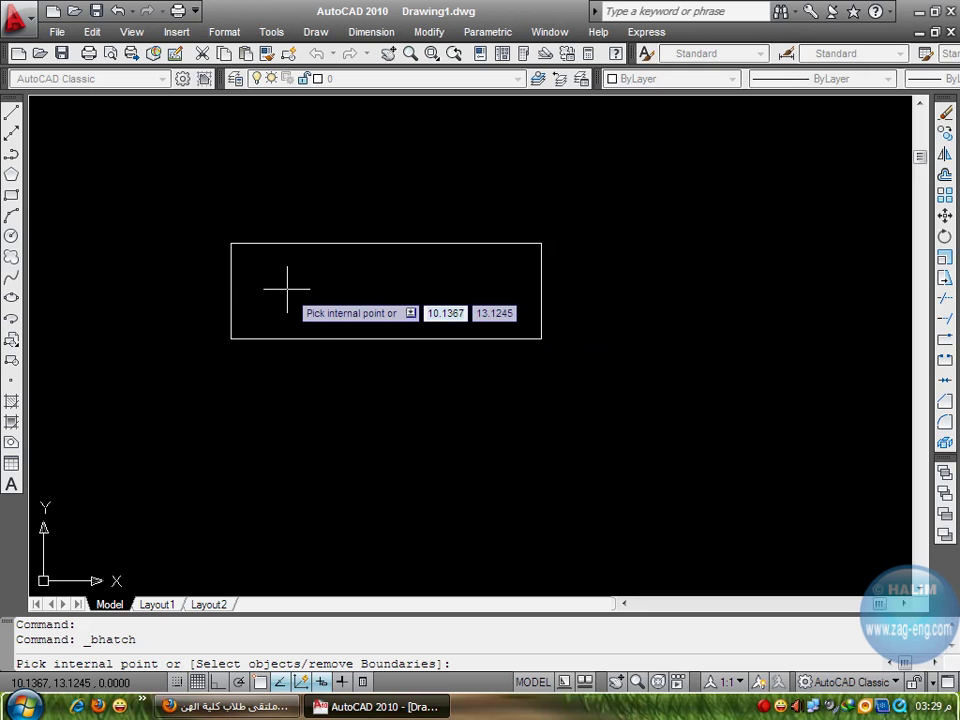
click(287, 289)
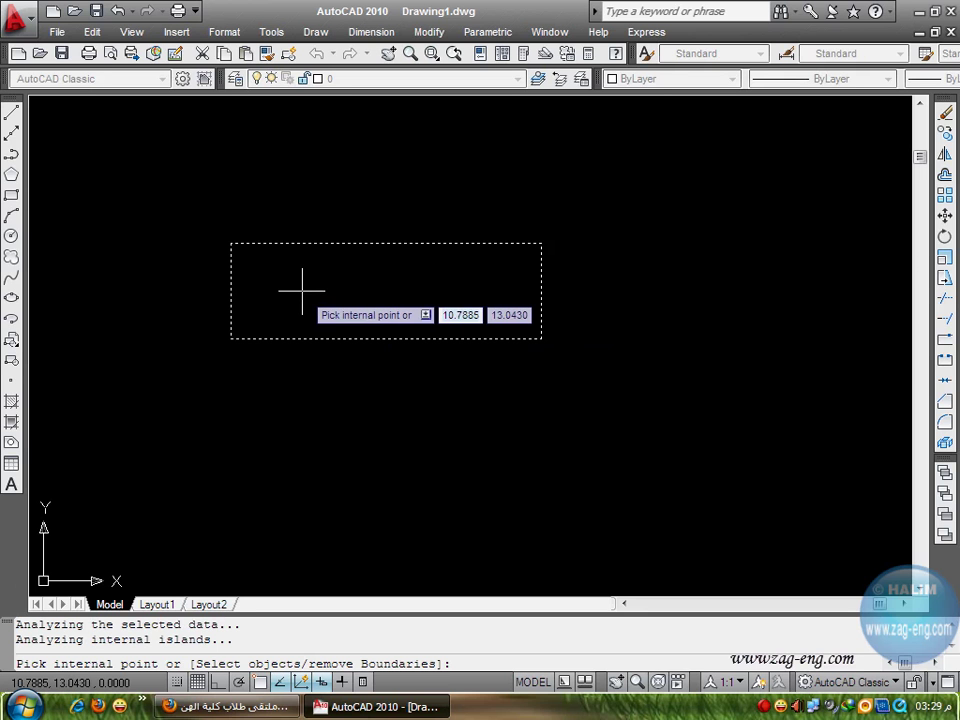
key(Return)
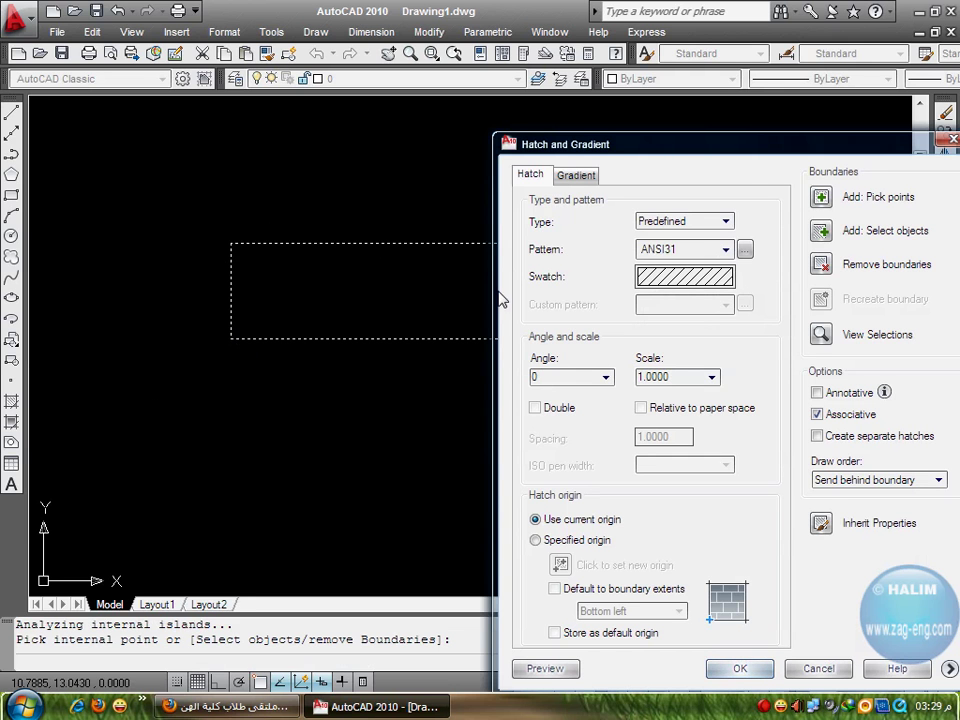
Try the ANSI32, ANSI33, ANSI34 and ANSI38 patterns, then preview ANSI31 in the rectangle
click(706, 287)
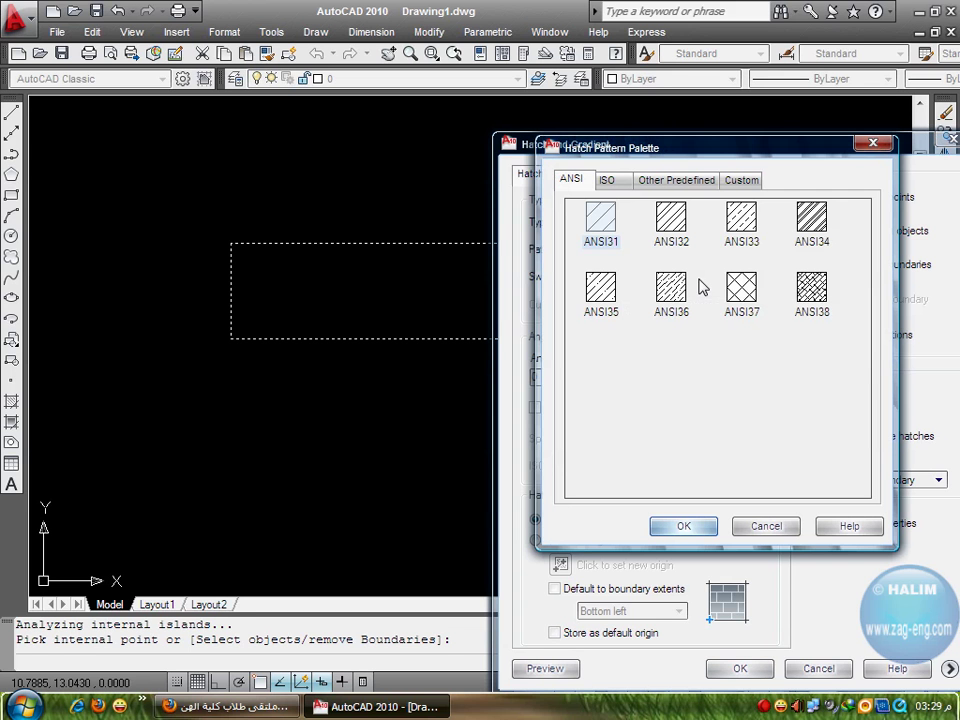
click(688, 224)
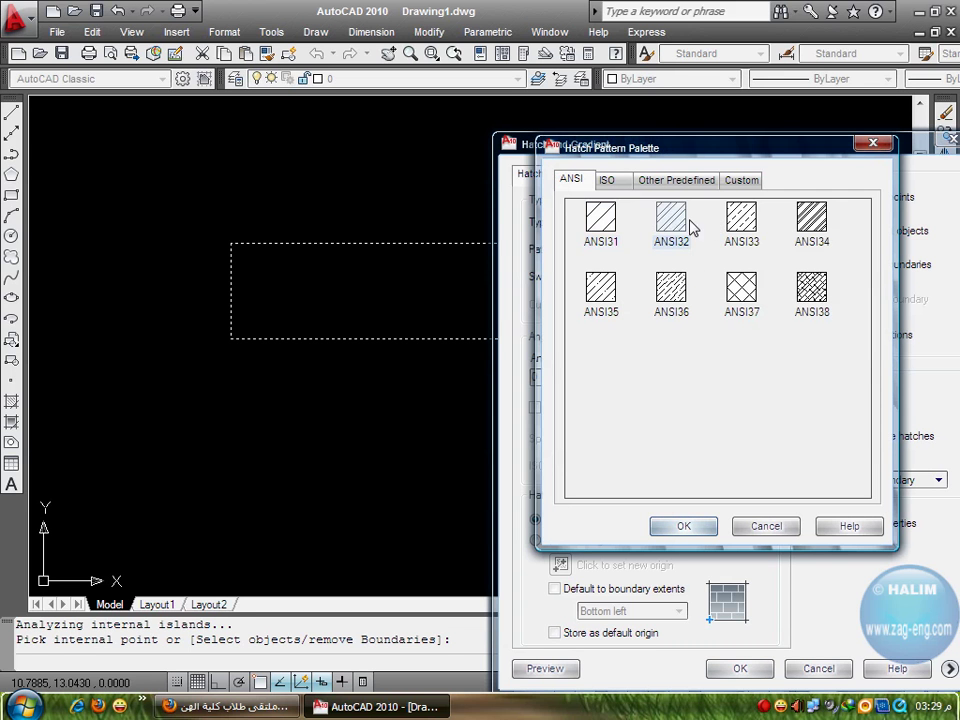
click(755, 230)
click(812, 215)
click(812, 288)
click(722, 304)
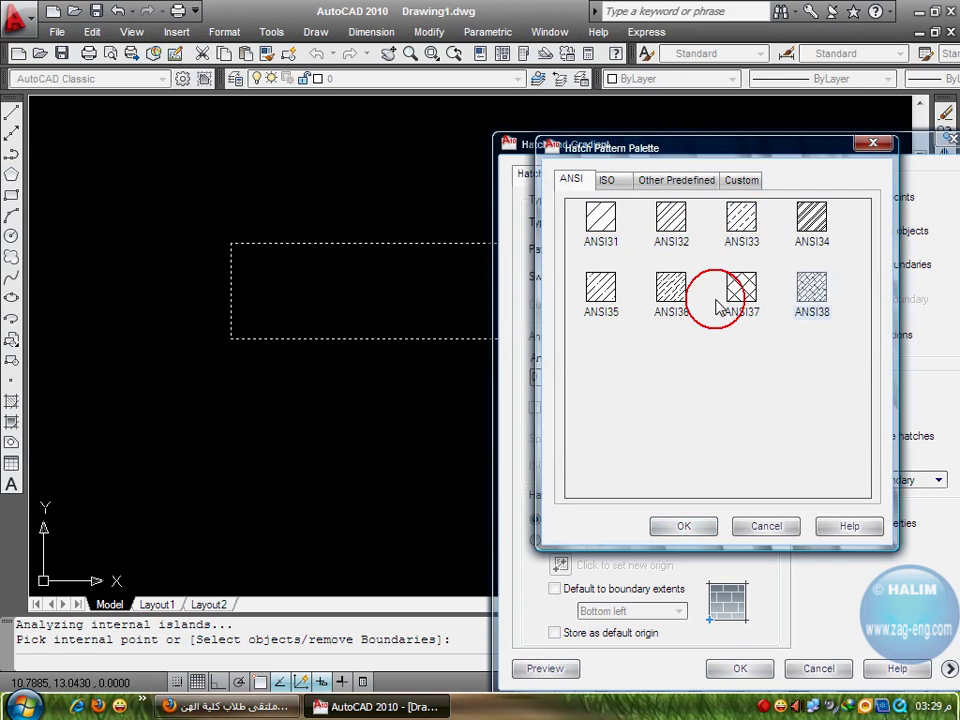
click(603, 224)
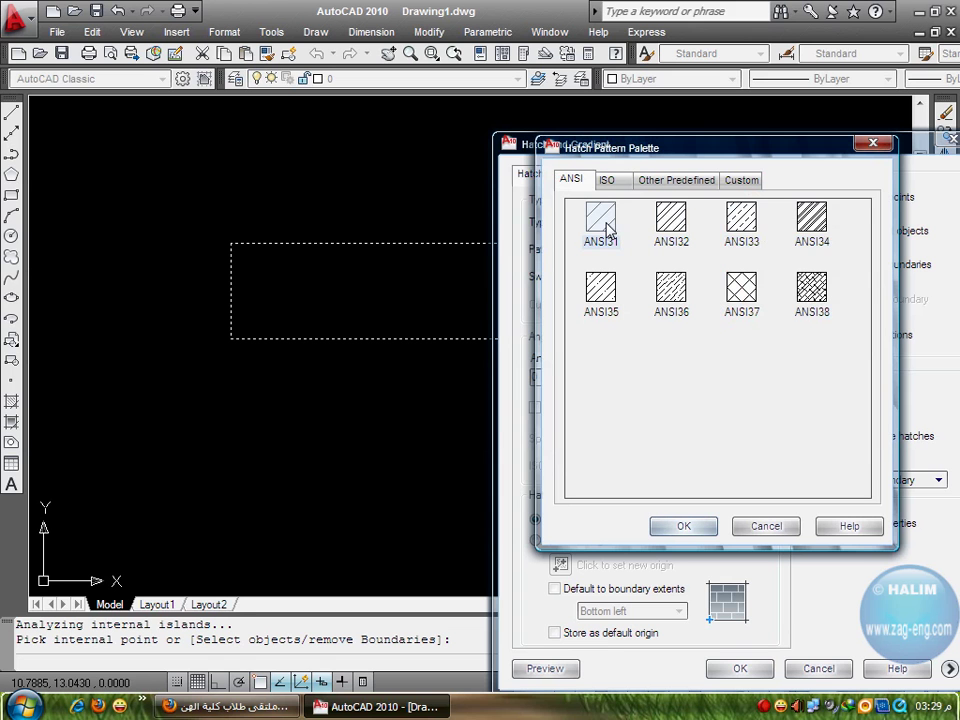
click(688, 527)
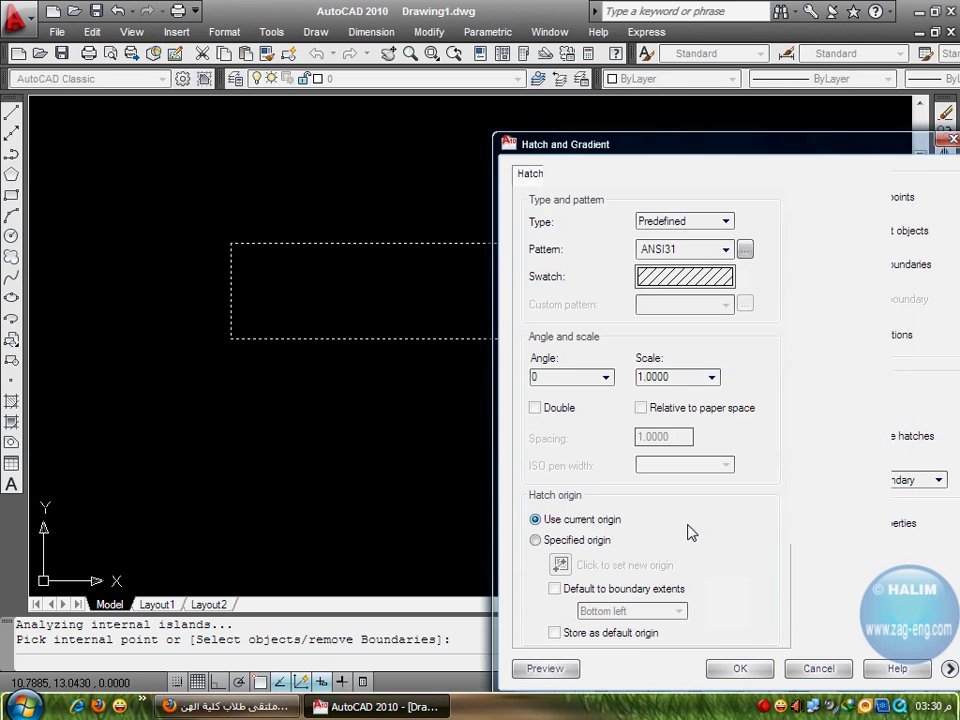
click(545, 668)
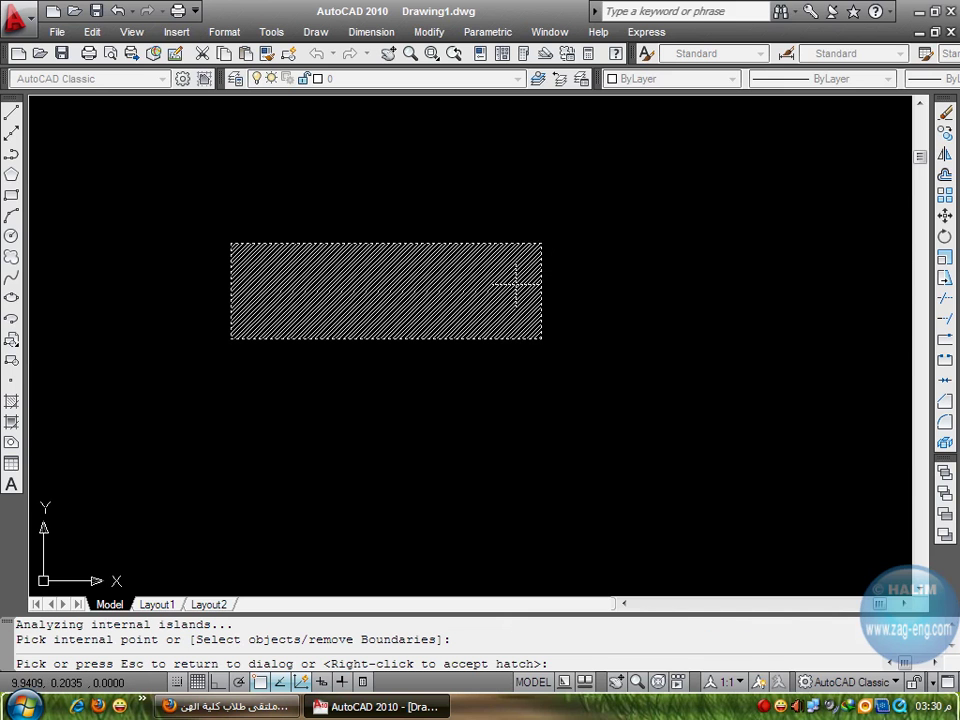
click(407, 288)
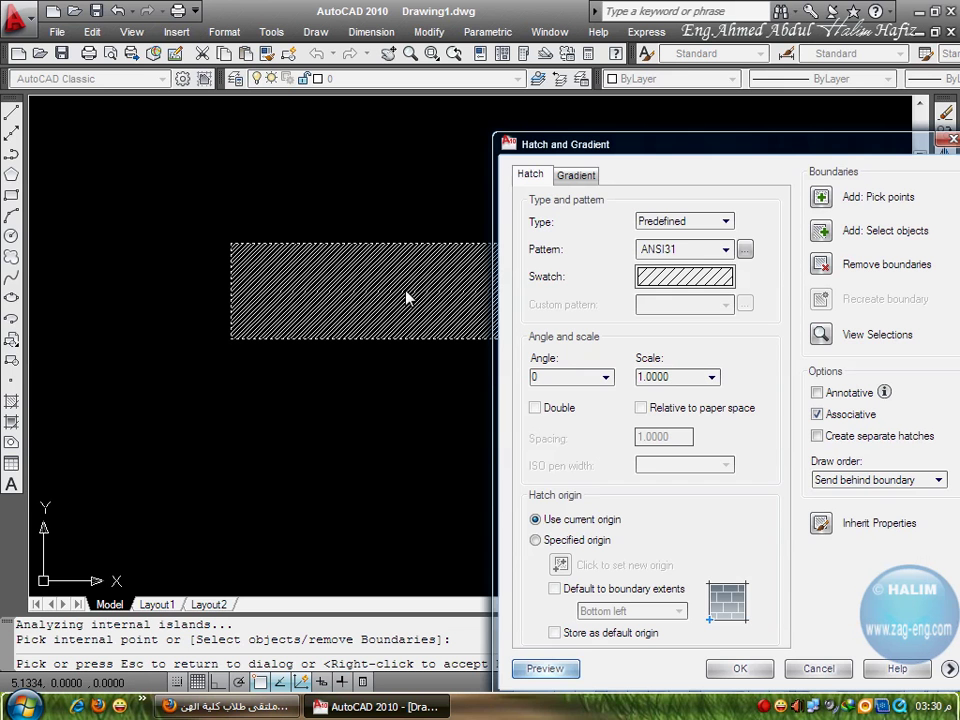
Preview the ISO03W100 hatch pattern in the rectangle
click(684, 284)
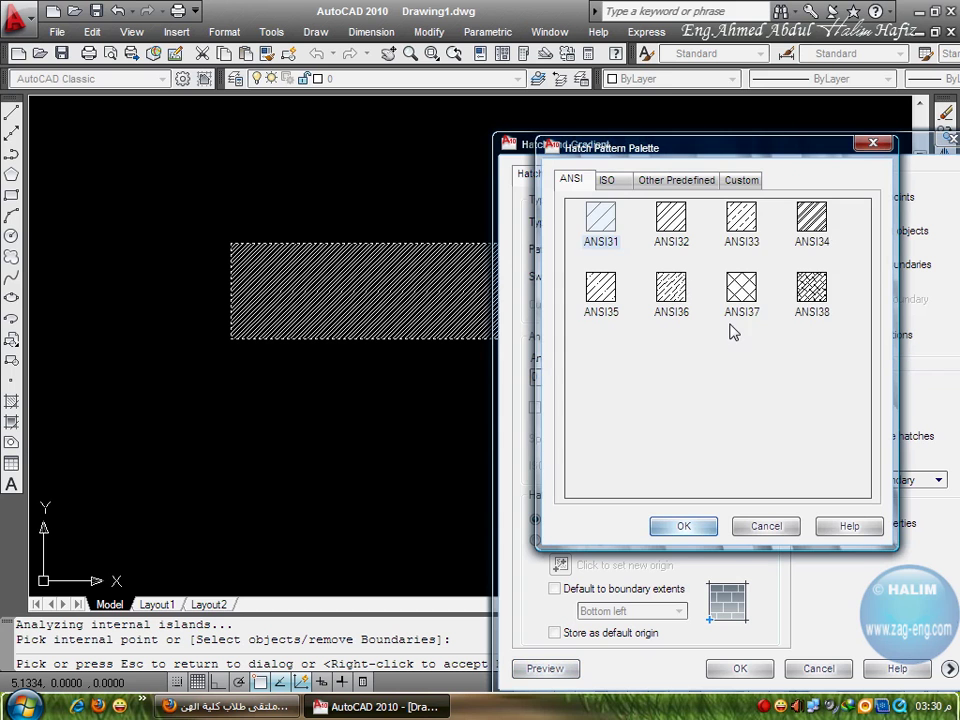
click(610, 182)
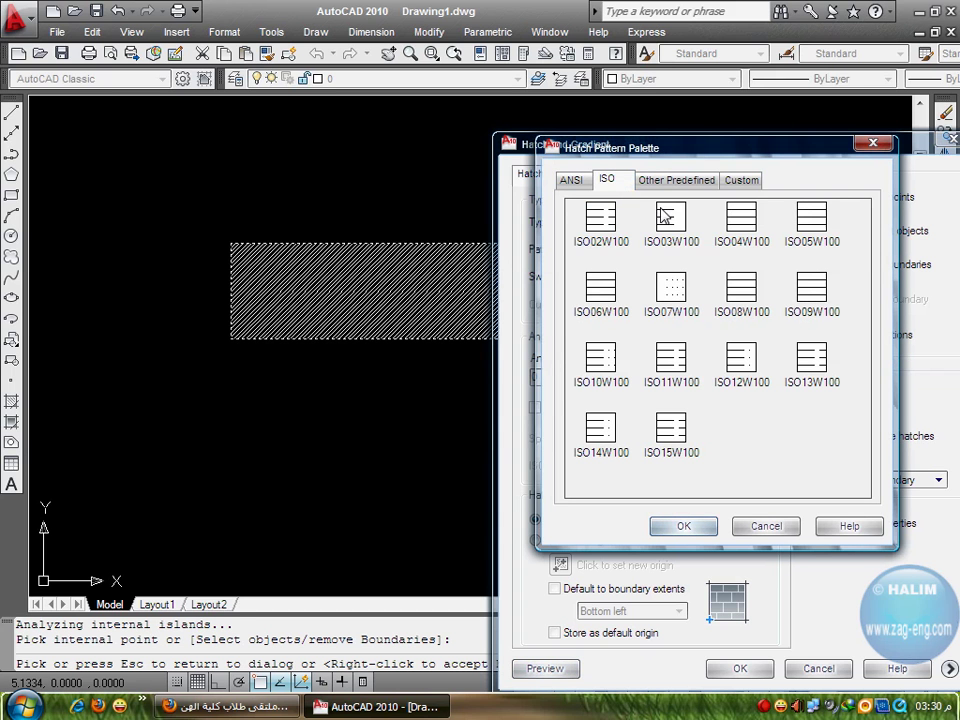
click(692, 532)
click(540, 668)
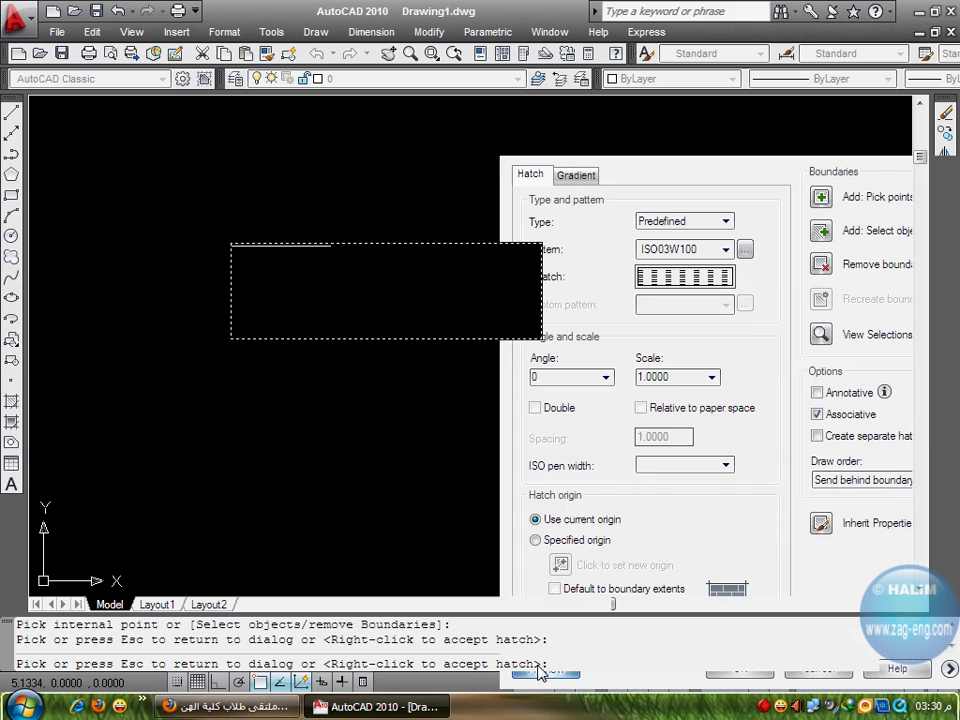
click(357, 287)
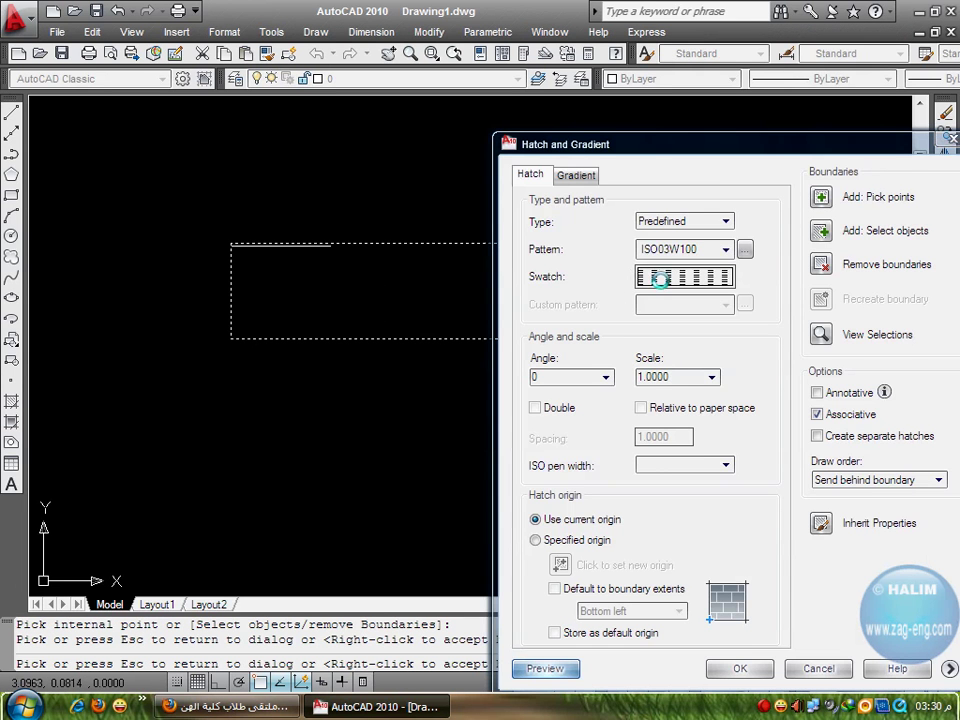
Choose the AR-B88 brick pattern from Other Predefined and preview it
click(650, 277)
click(680, 183)
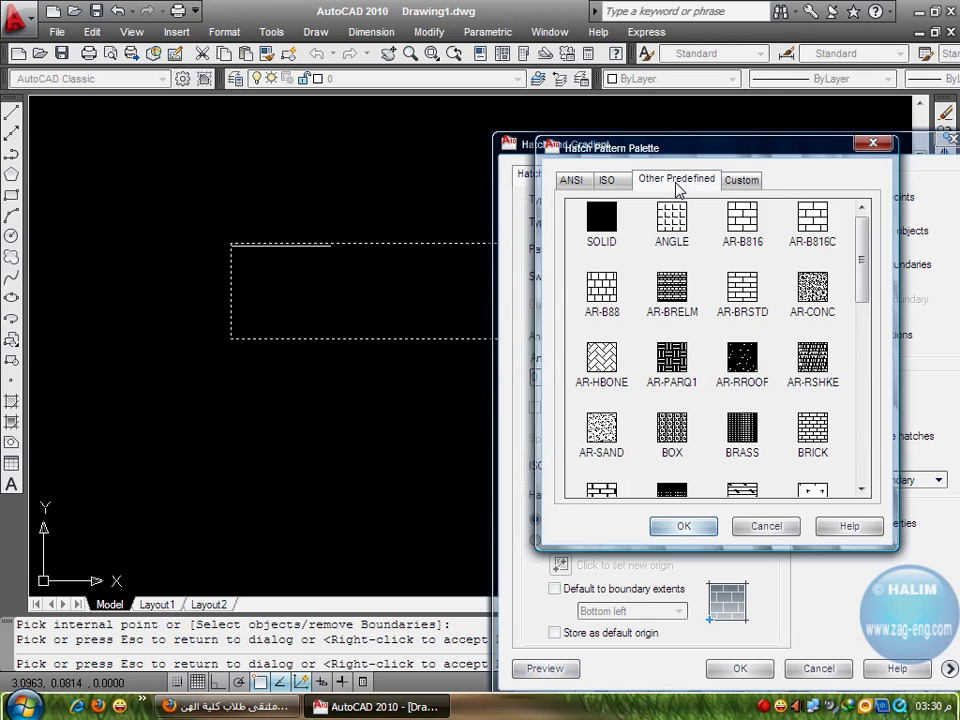
click(601, 290)
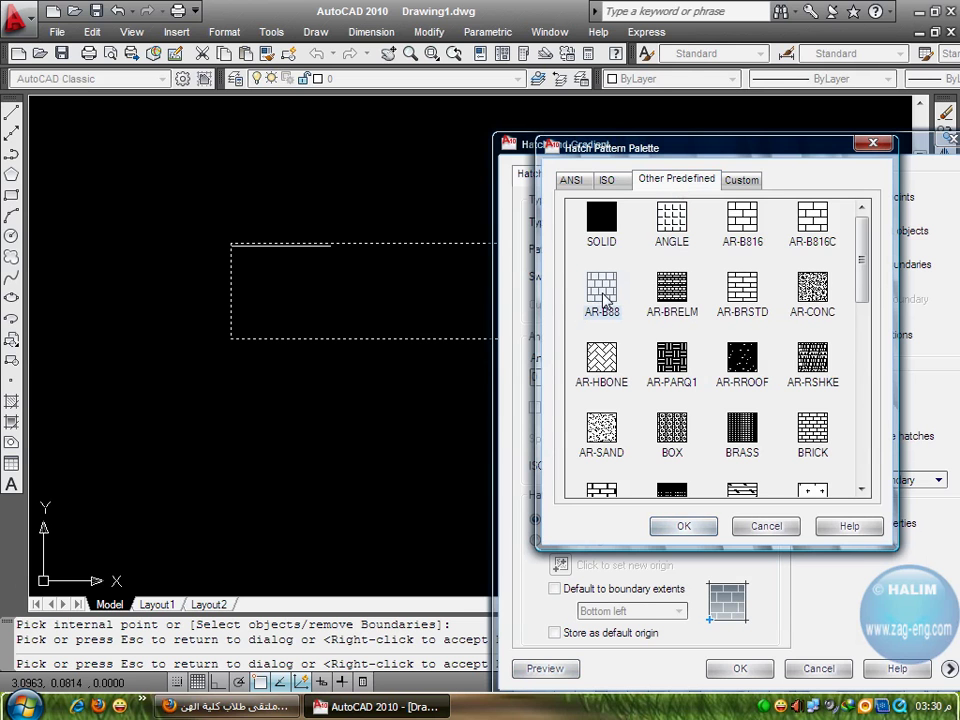
click(683, 526)
click(560, 668)
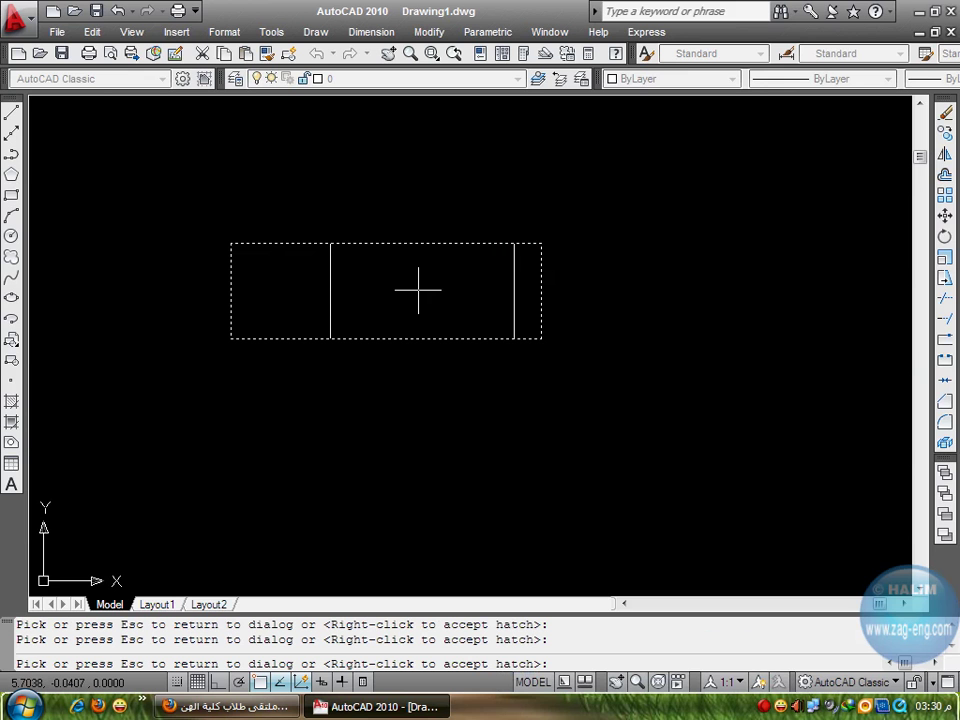
Preview the brick hatch at scale 0.25
click(459, 283)
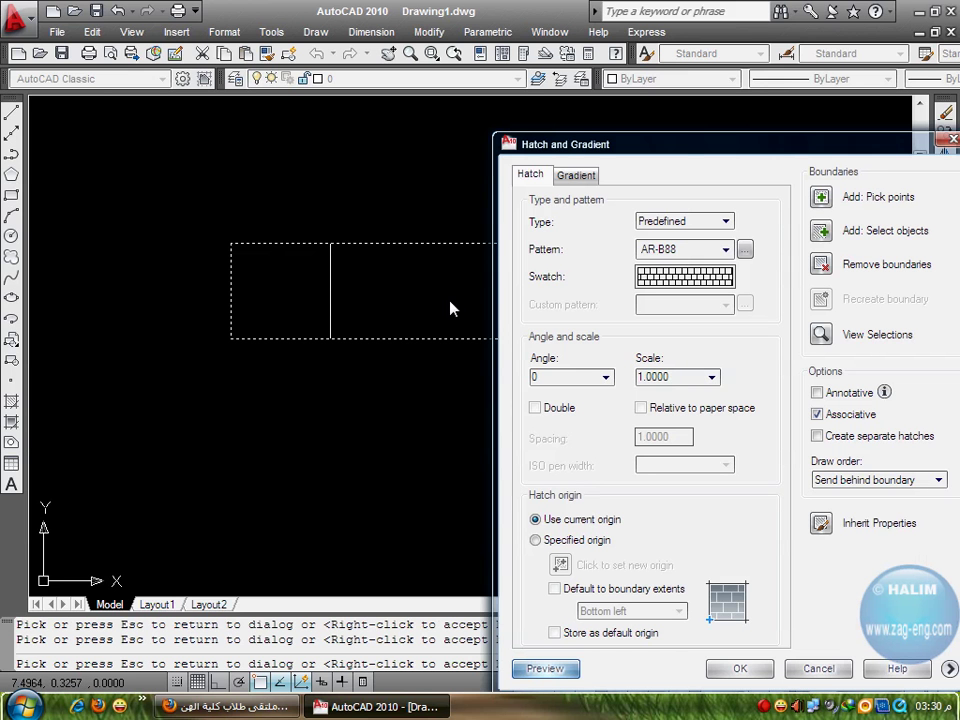
click(712, 377)
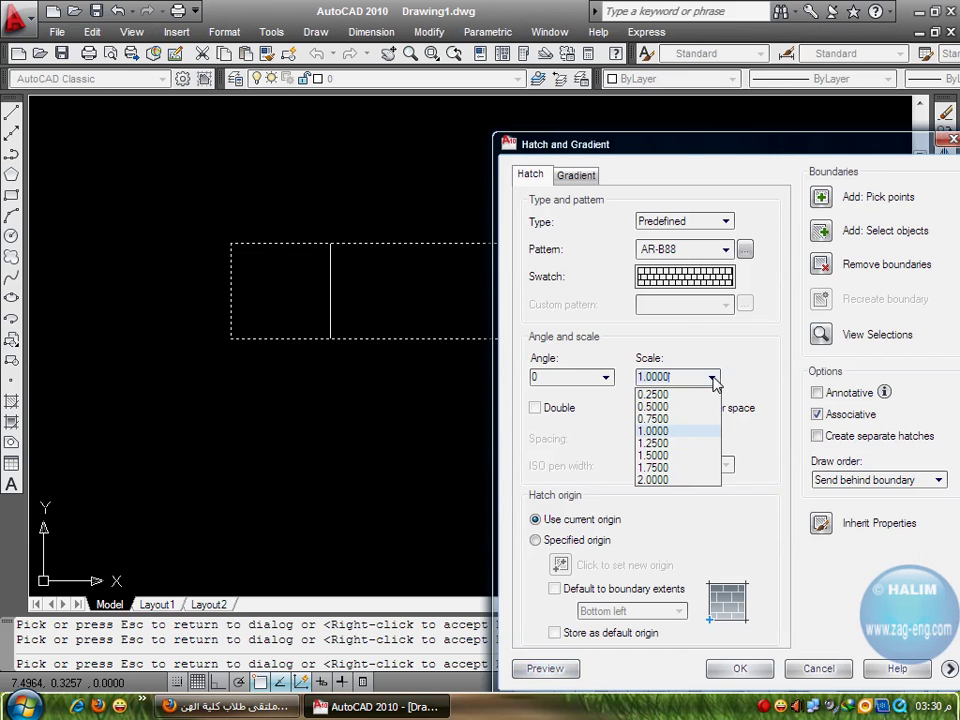
click(662, 394)
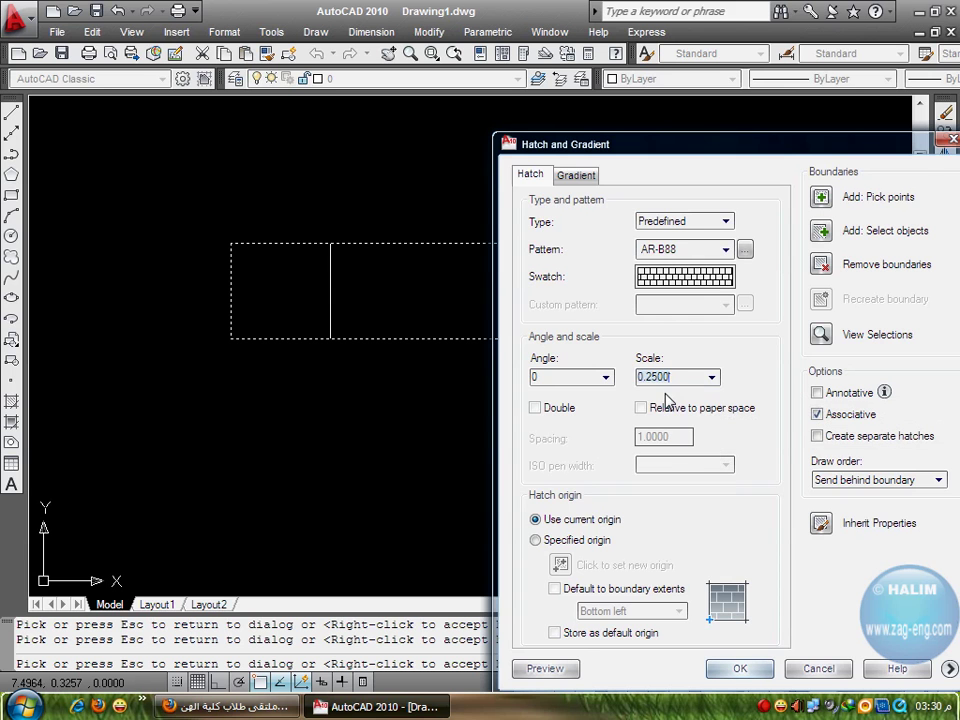
click(548, 668)
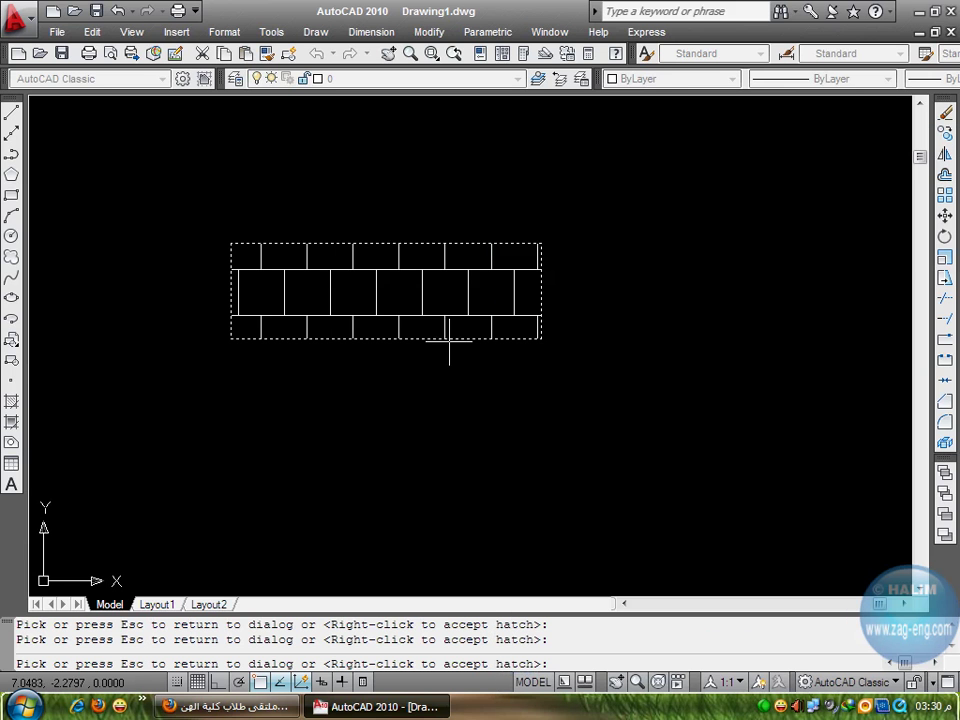
Enter 0.1 as the hatch scale and preview the denser bricks
click(345, 280)
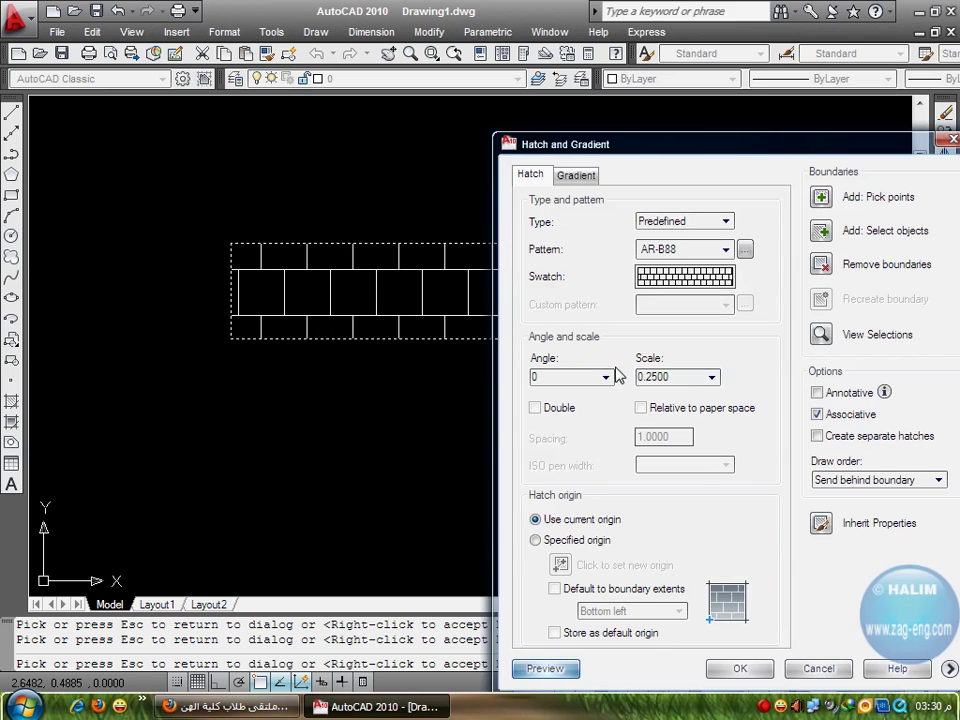
click(711, 377)
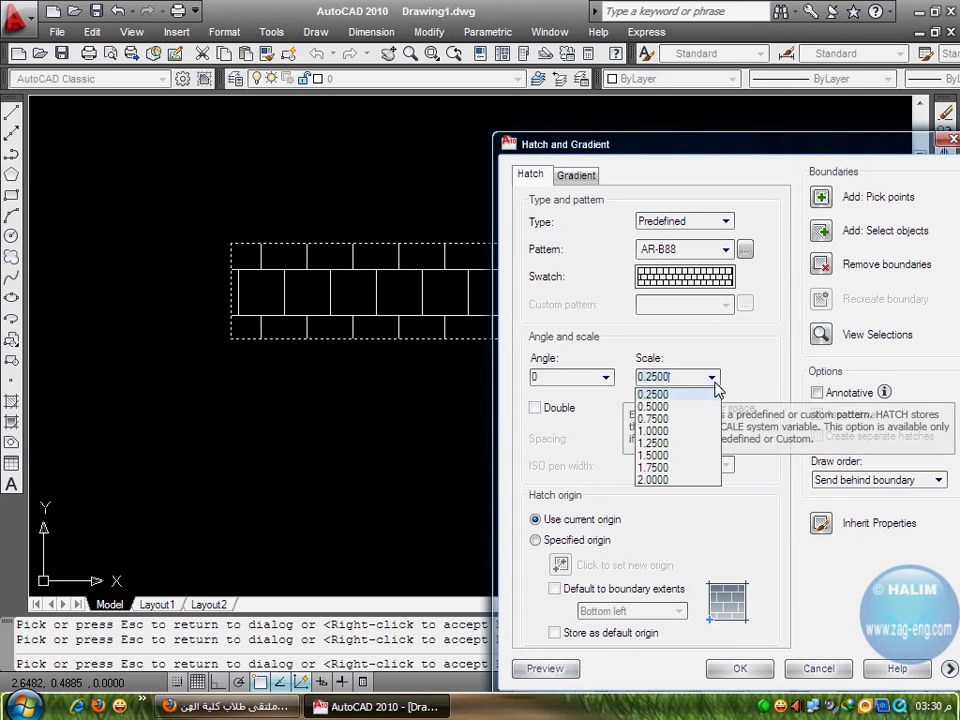
click(679, 378)
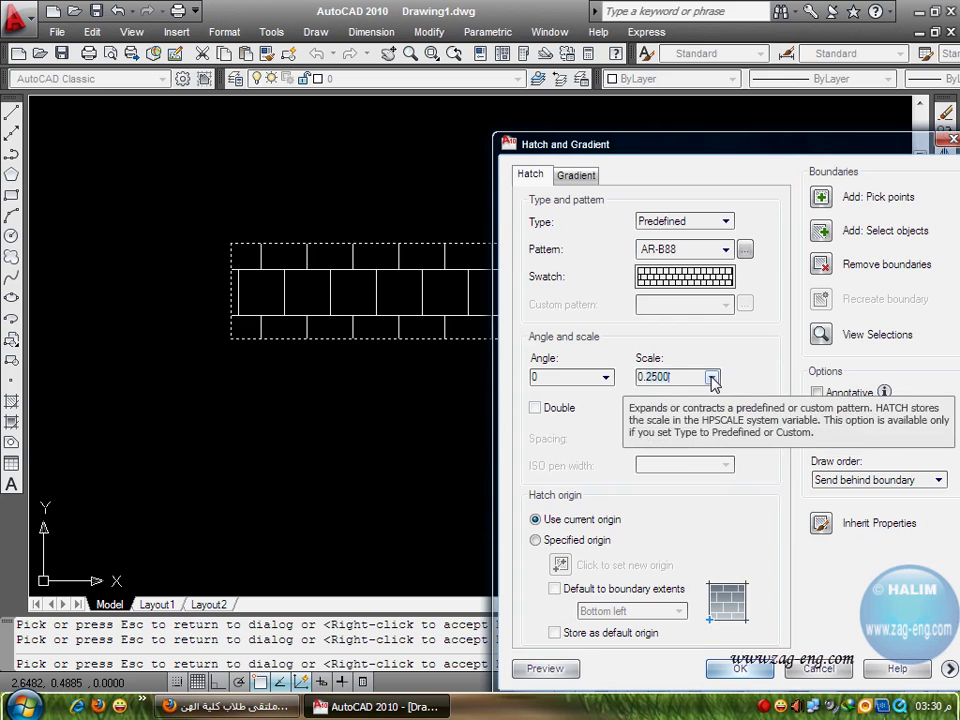
key(BackSpace)
key(BackSpace)
key(BackSpace)
text(0.1)
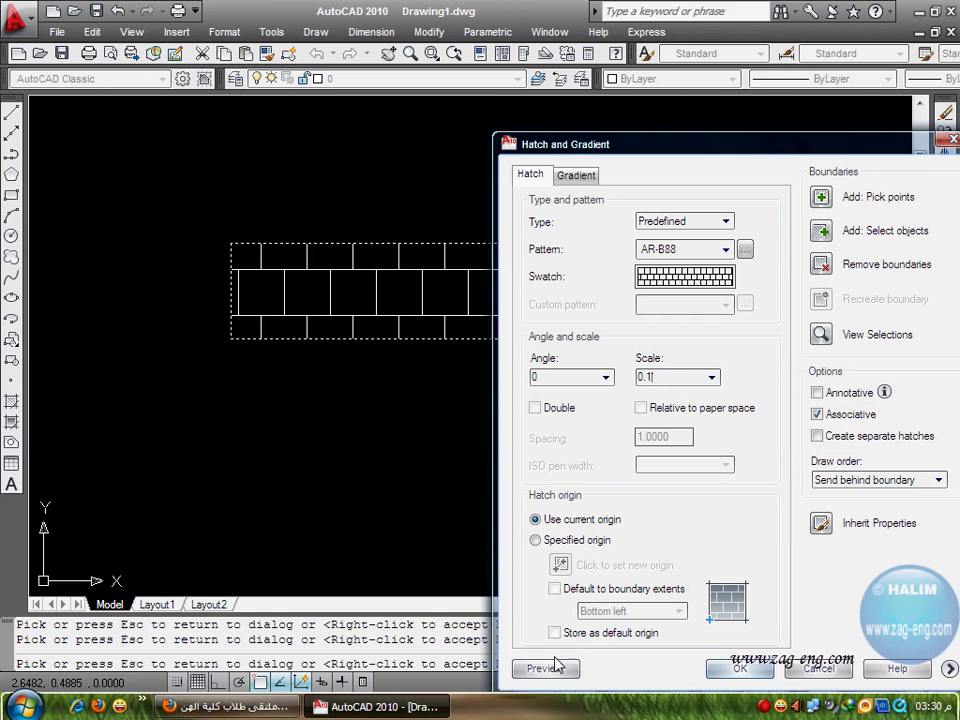
click(558, 673)
click(446, 285)
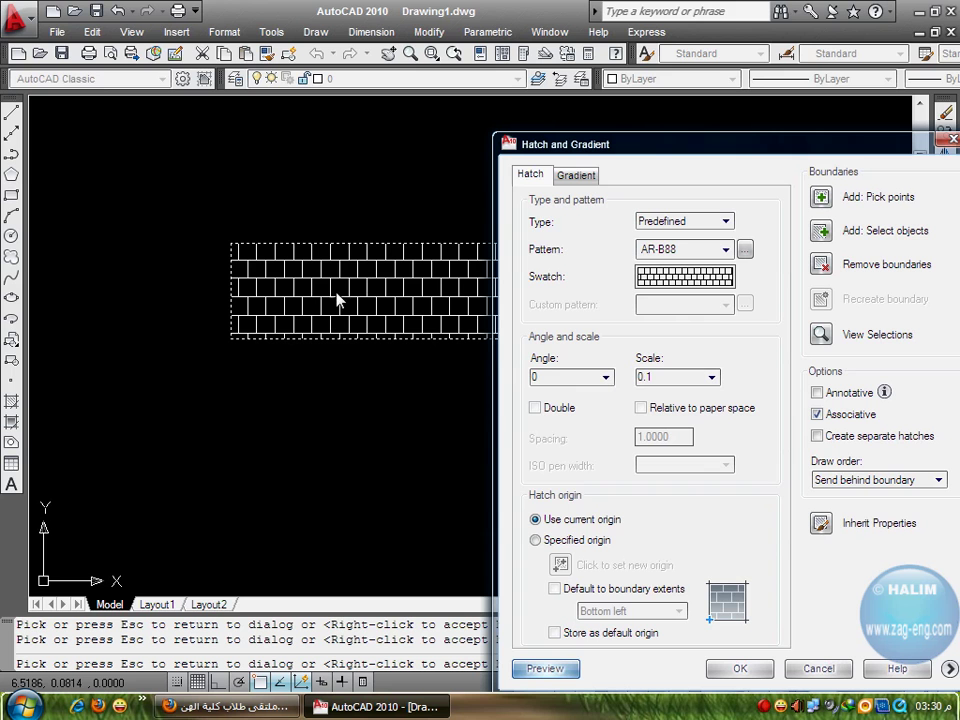
Preview the brick hatch rotated to 30° and then to 45°
click(606, 377)
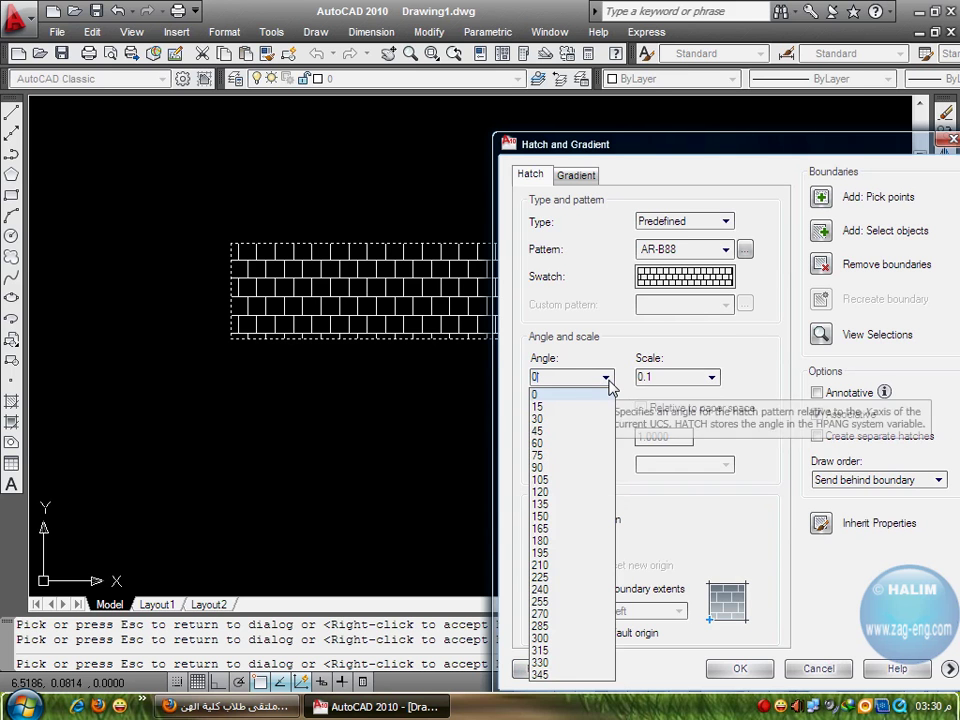
click(584, 425)
click(550, 668)
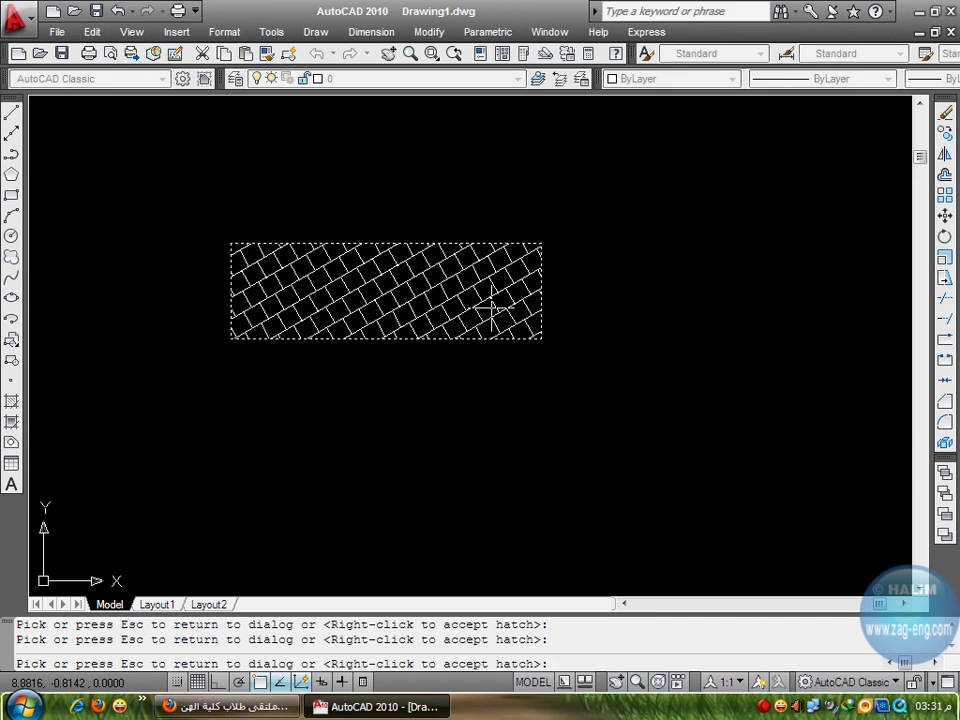
click(430, 298)
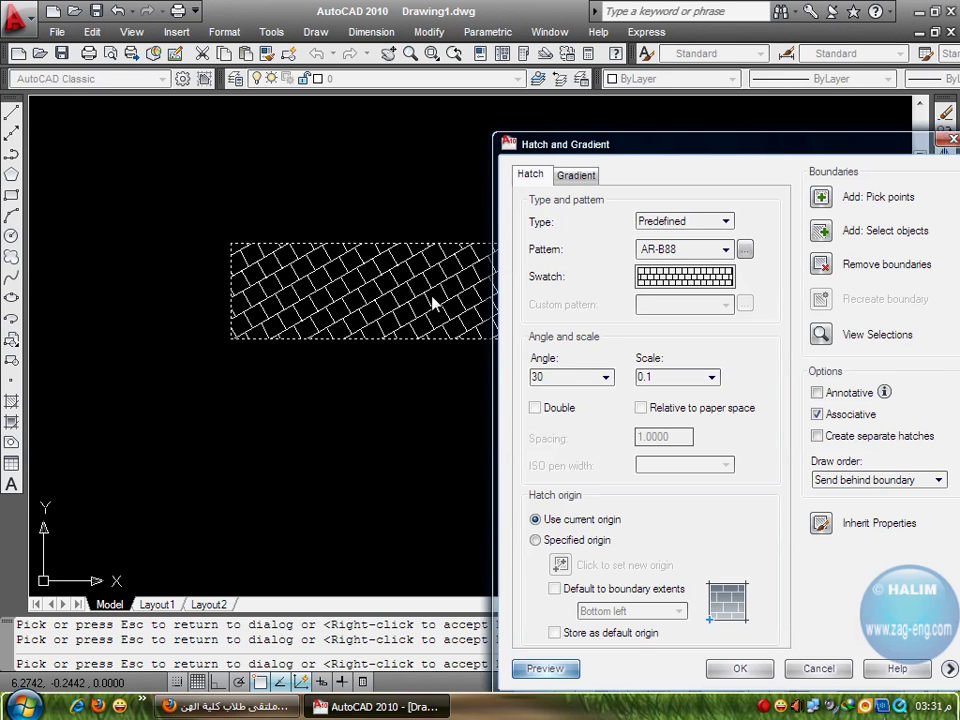
click(605, 376)
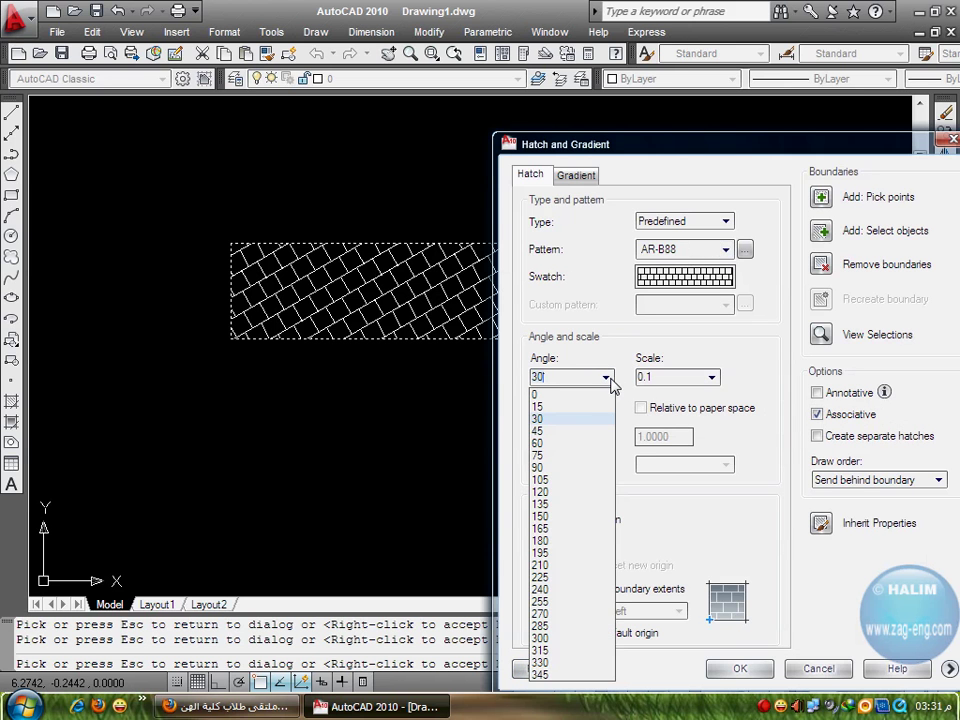
click(571, 431)
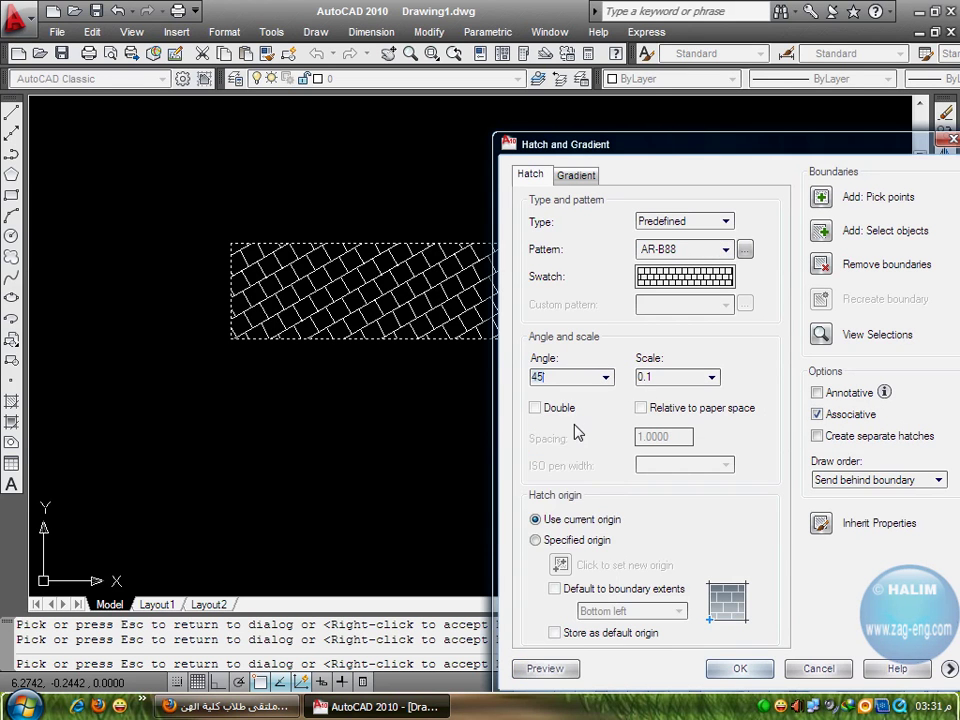
click(566, 676)
click(407, 315)
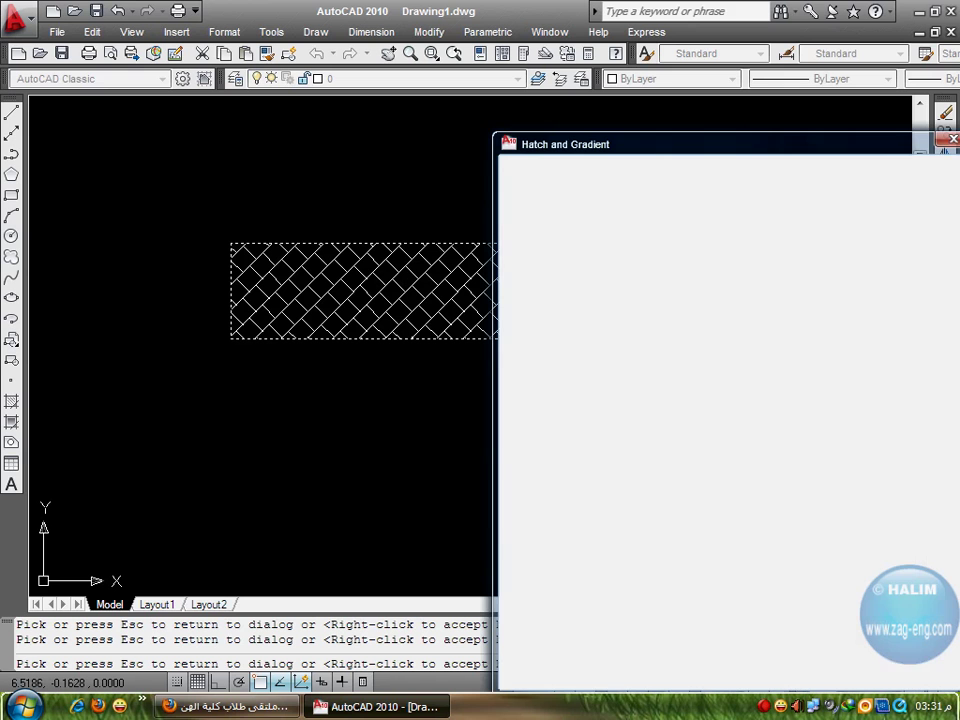
Set the hatch angle back to 0 and preview the horizontal brick rows
click(605, 376)
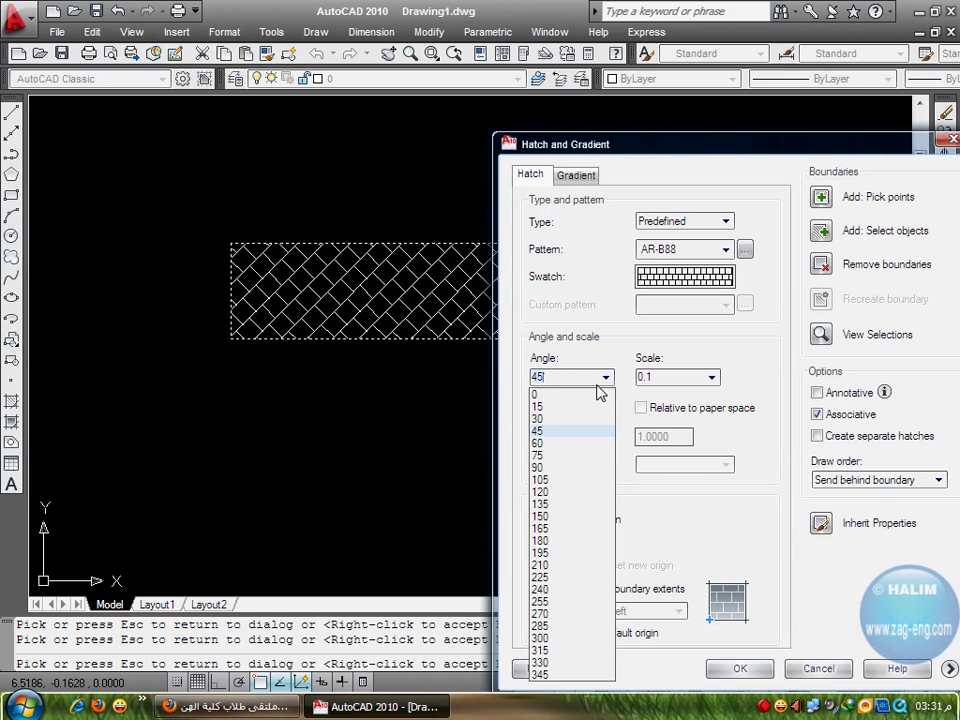
click(576, 395)
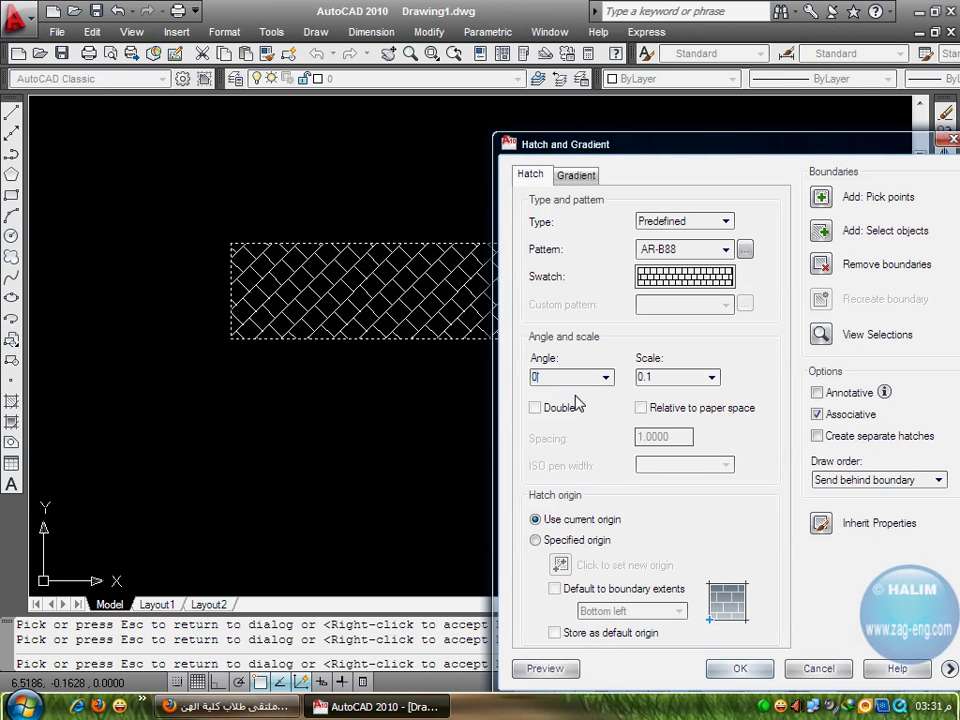
click(550, 667)
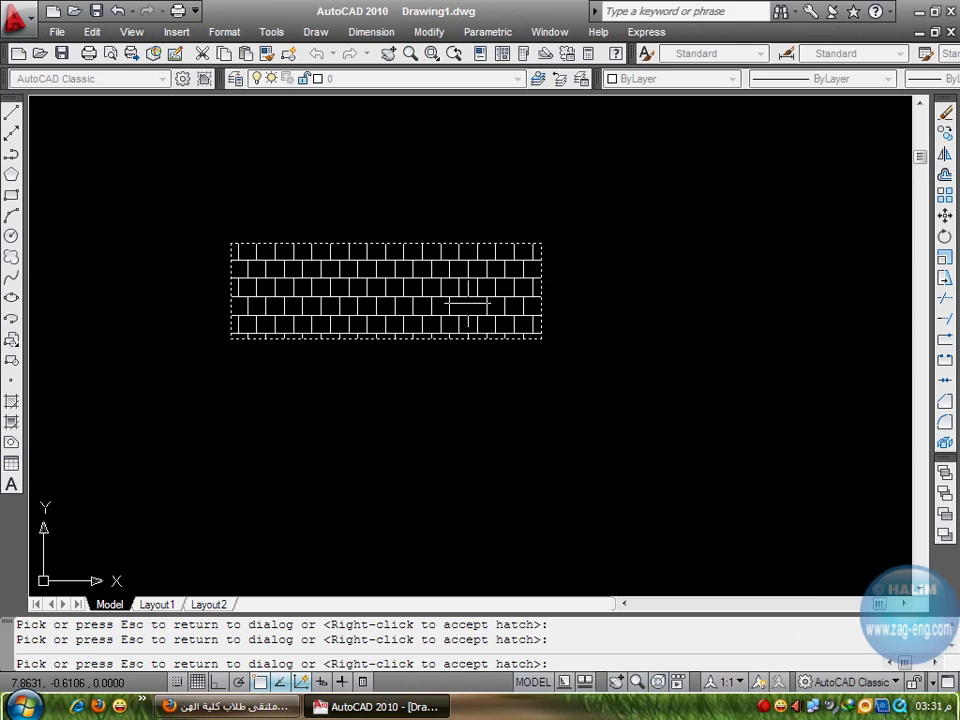
click(467, 303)
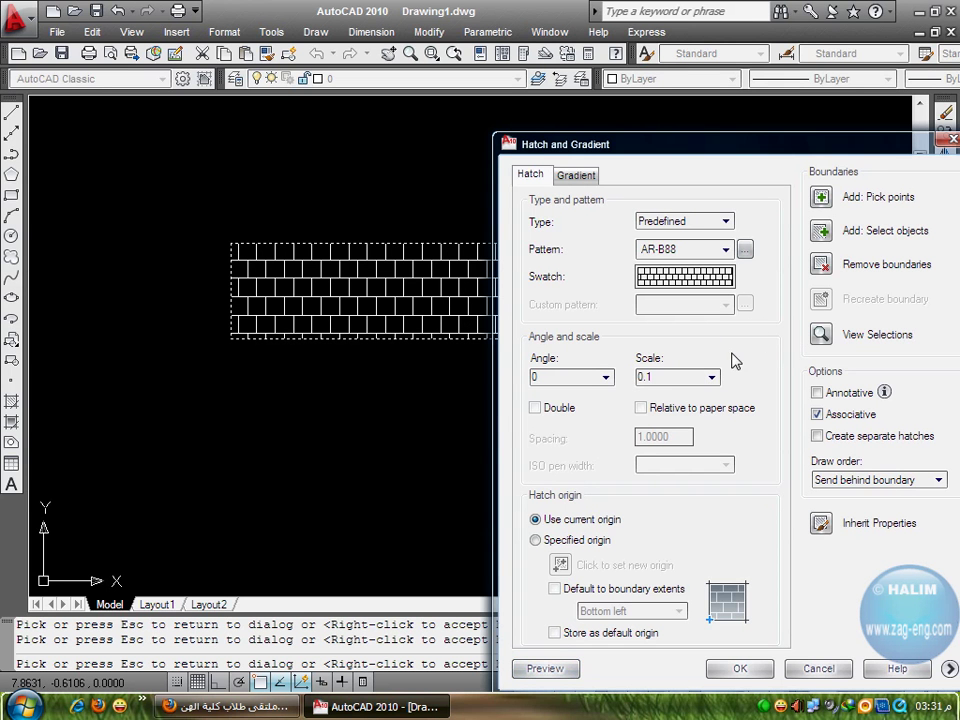
Pick the STEEL pattern from the Other Predefined hatch gallery
click(714, 281)
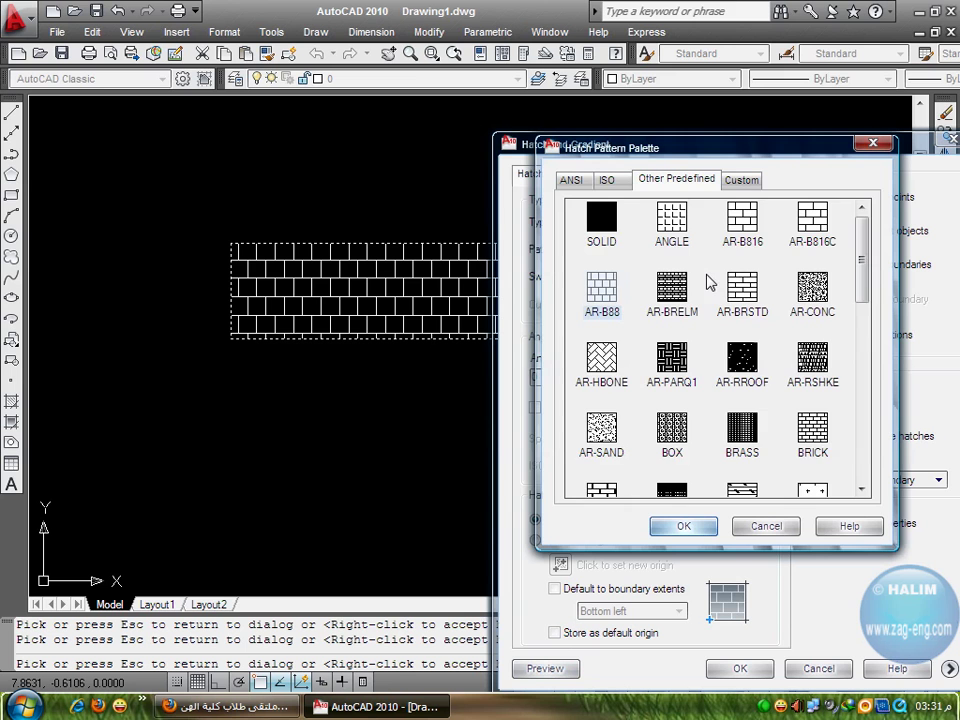
drag(862, 258, 868, 368)
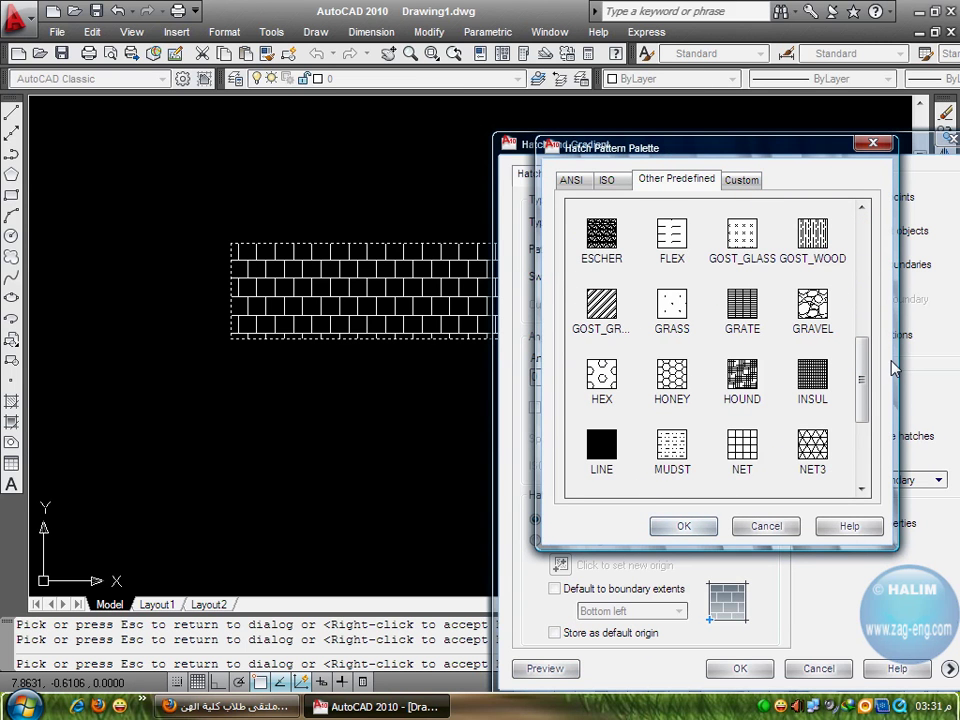
click(873, 357)
drag(873, 357, 868, 418)
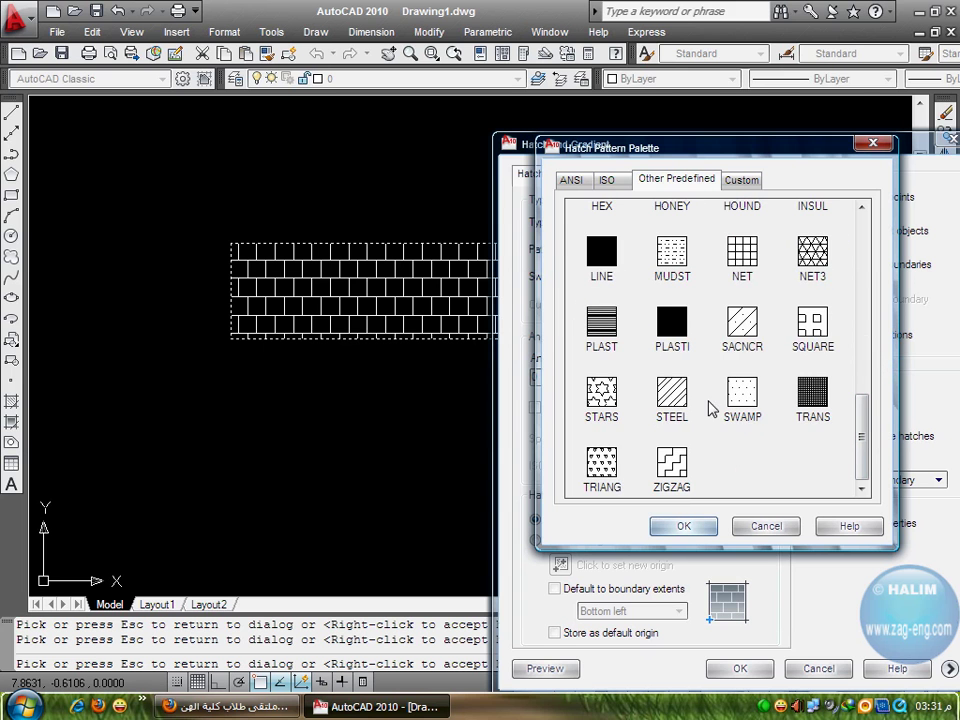
click(672, 398)
click(684, 526)
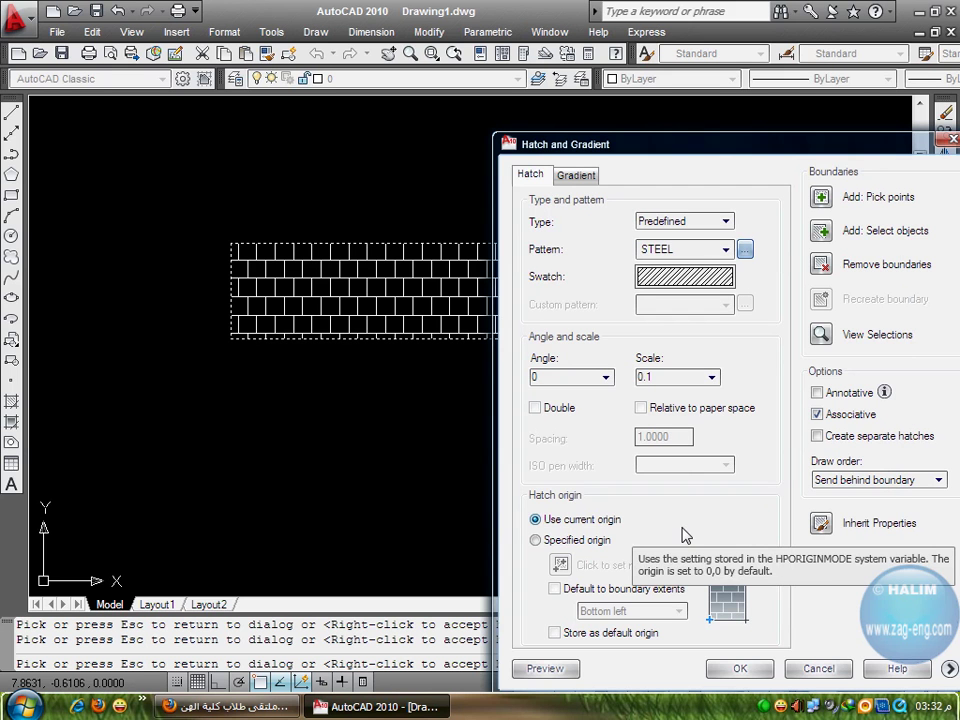
Preview the STEEL hatch at its current scale and at scale 1
click(545, 668)
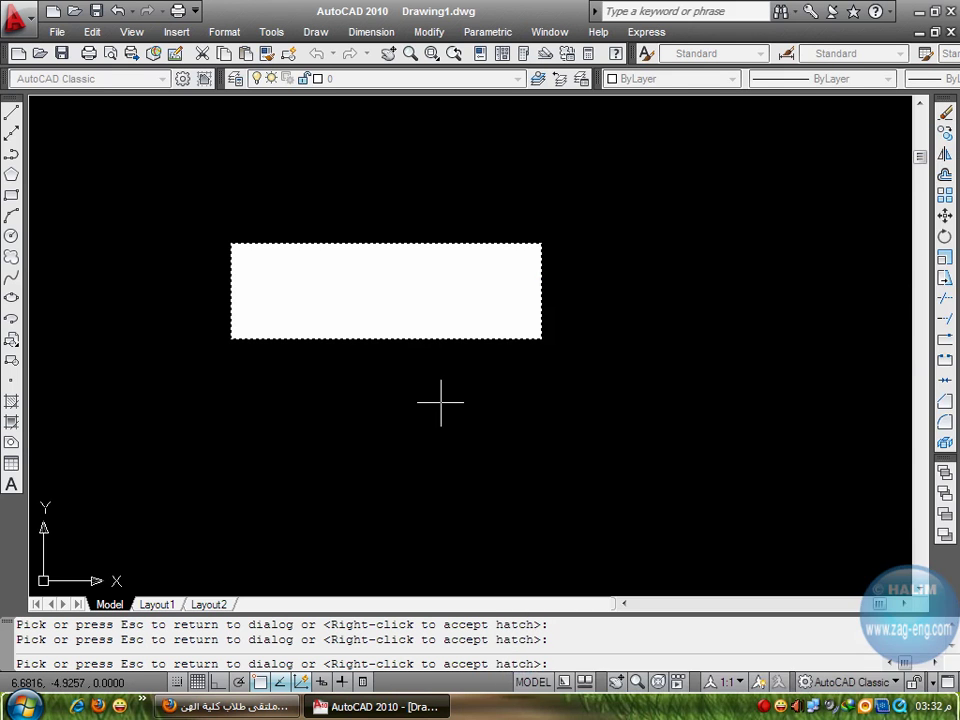
key(Escape)
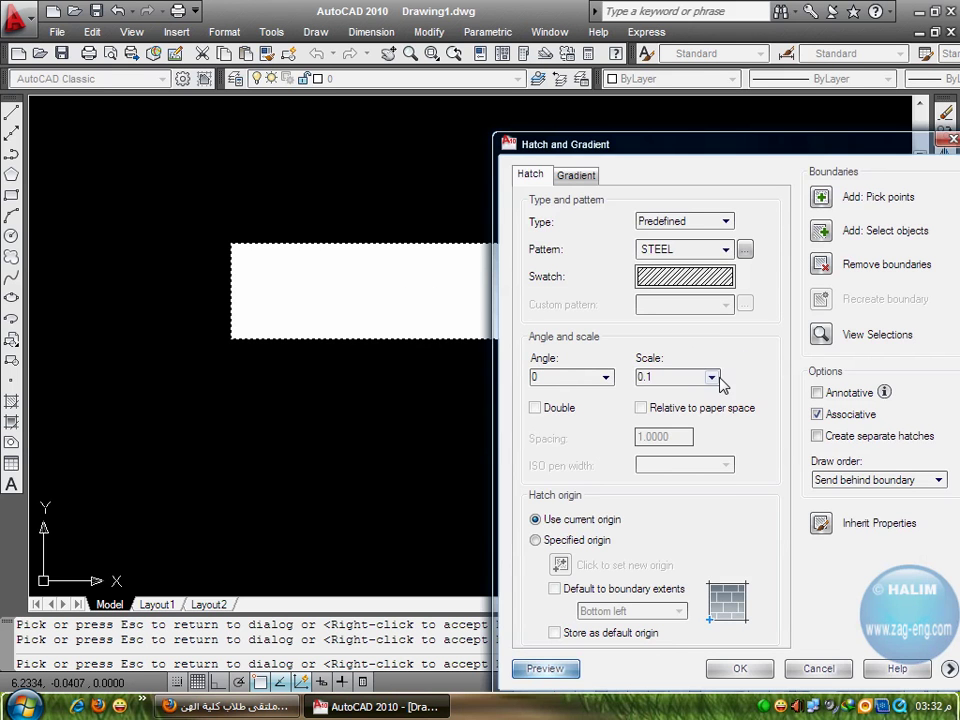
click(713, 377)
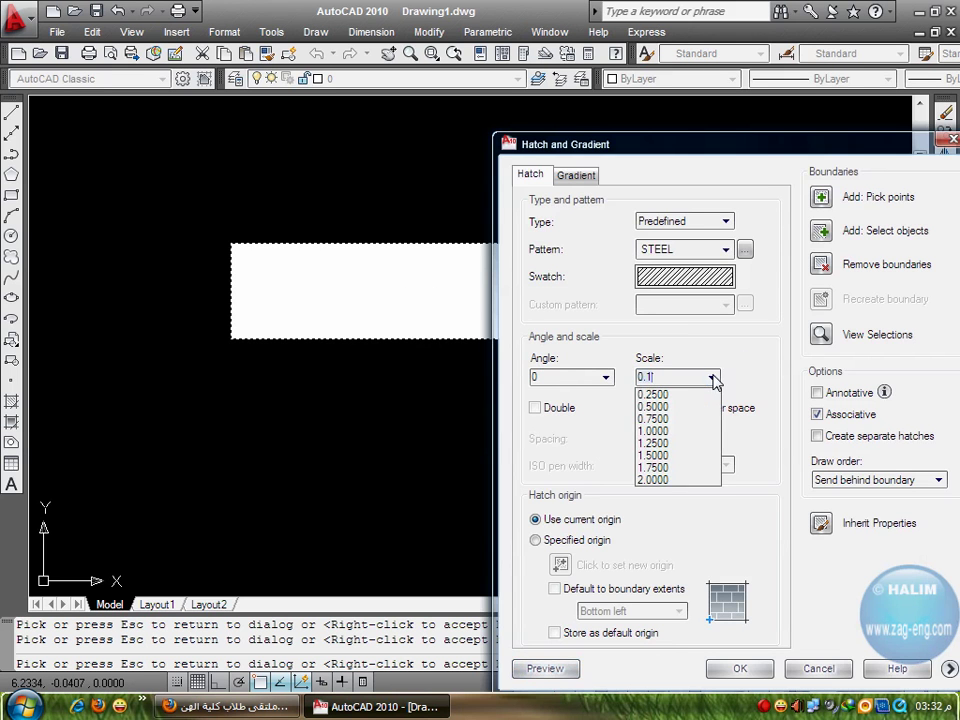
click(673, 432)
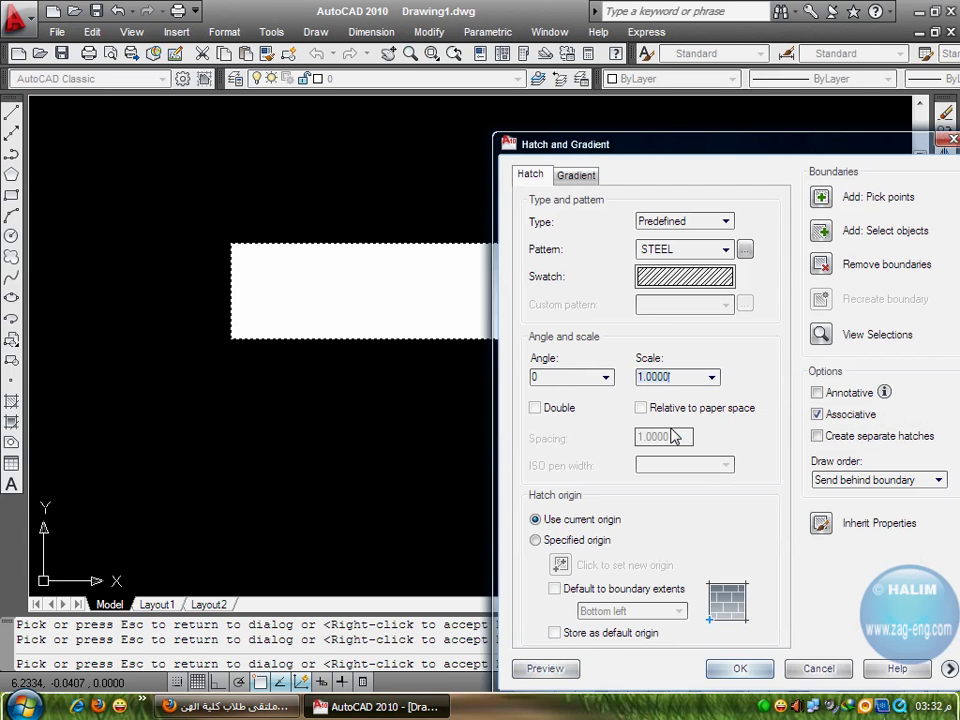
click(558, 669)
key(Escape)
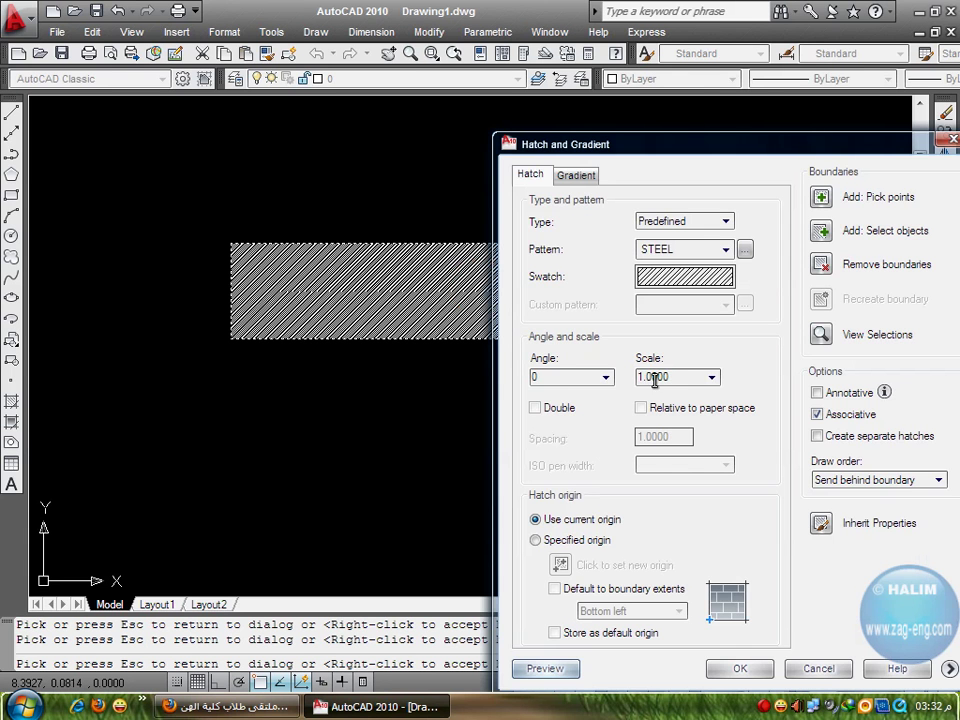
Preview the STEEL hatch at scales 1.25 and 2
click(711, 378)
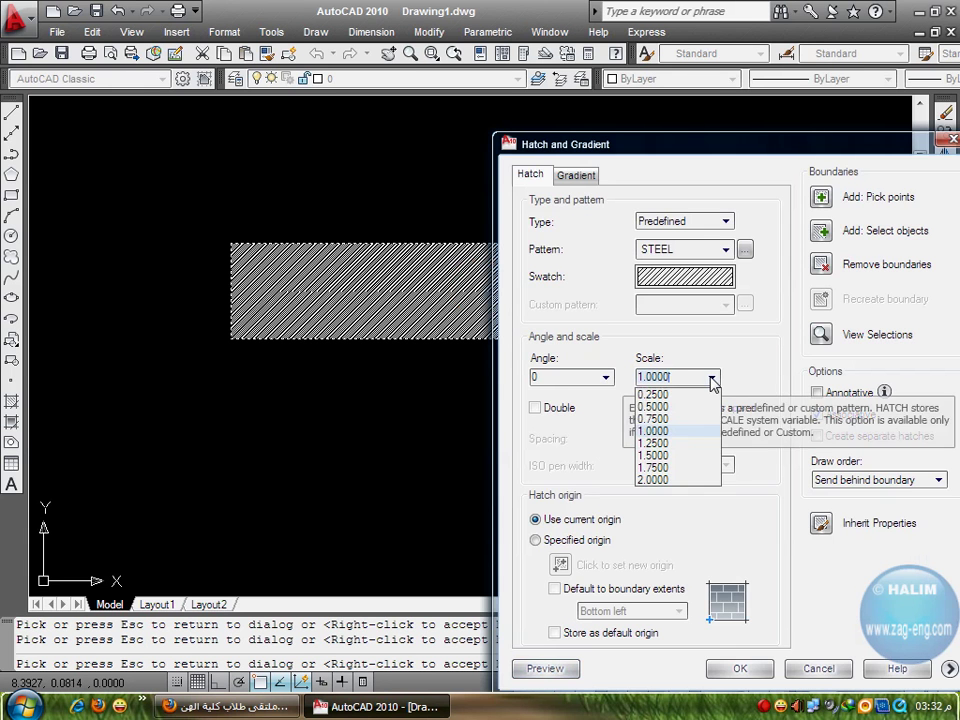
click(689, 447)
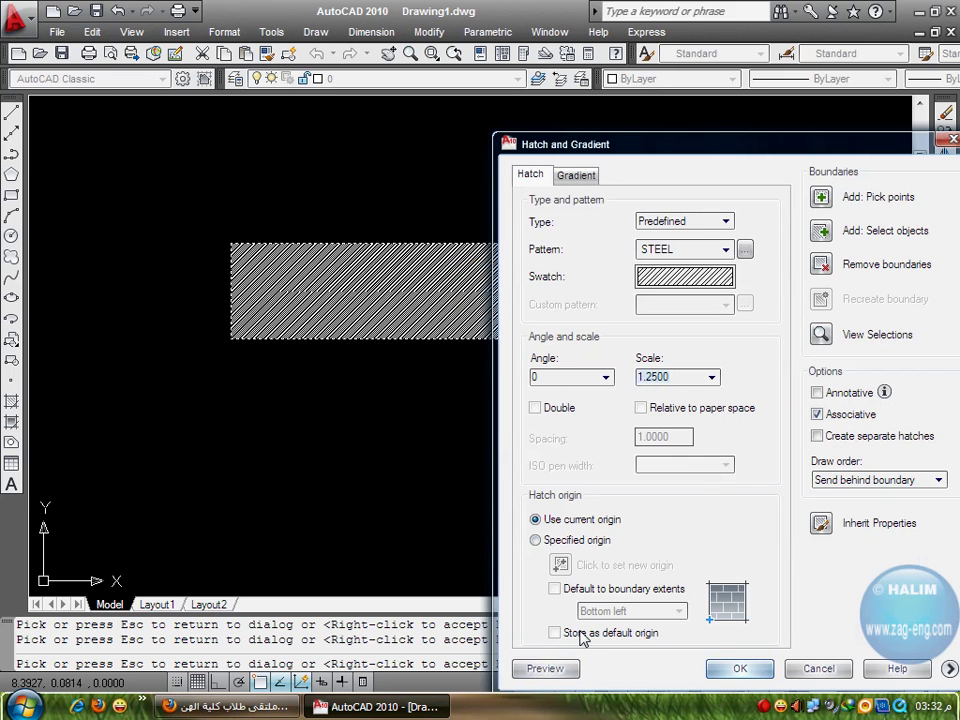
click(553, 676)
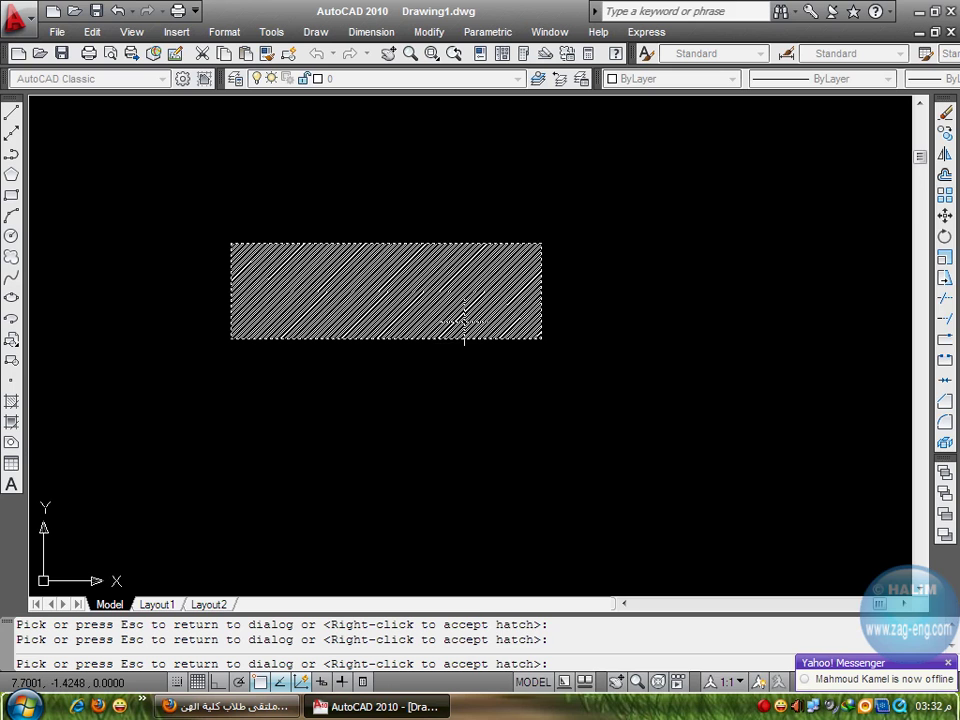
click(470, 316)
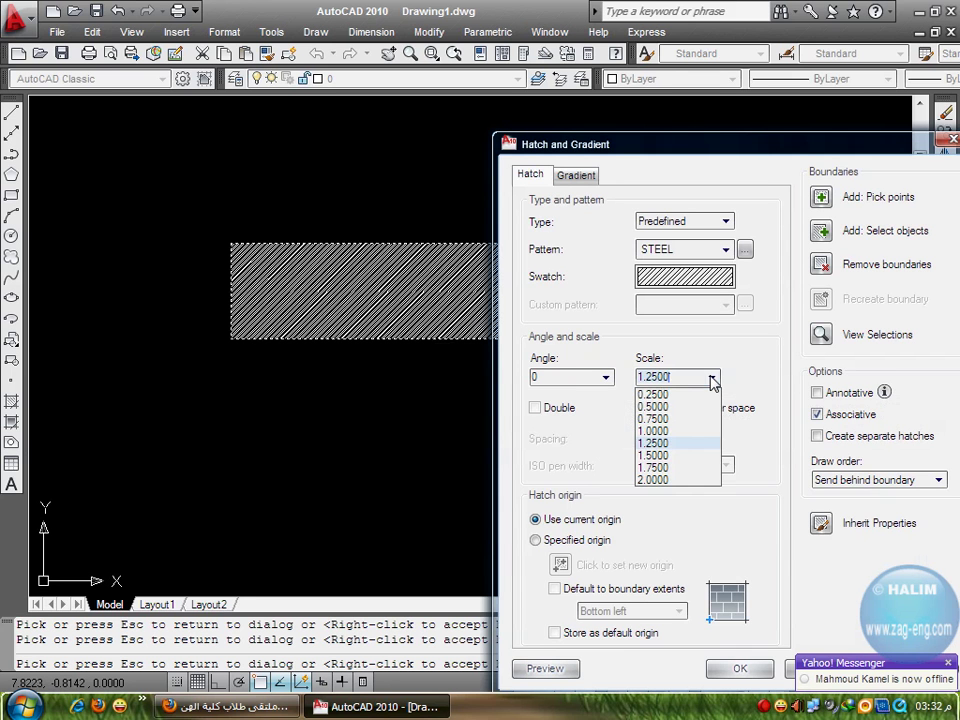
click(668, 485)
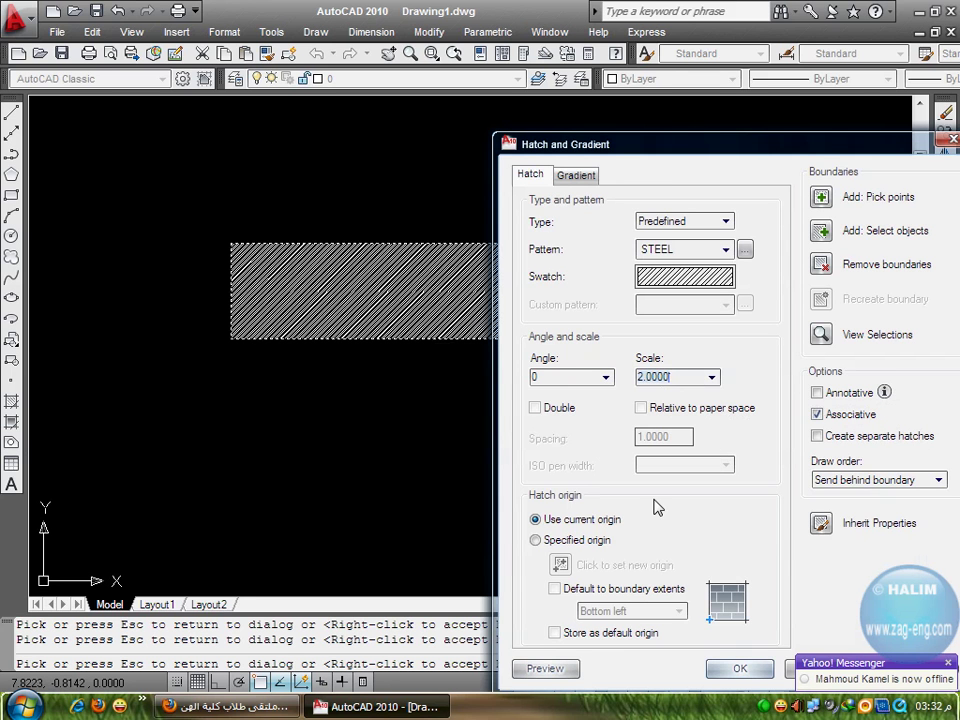
click(548, 668)
key(Escape)
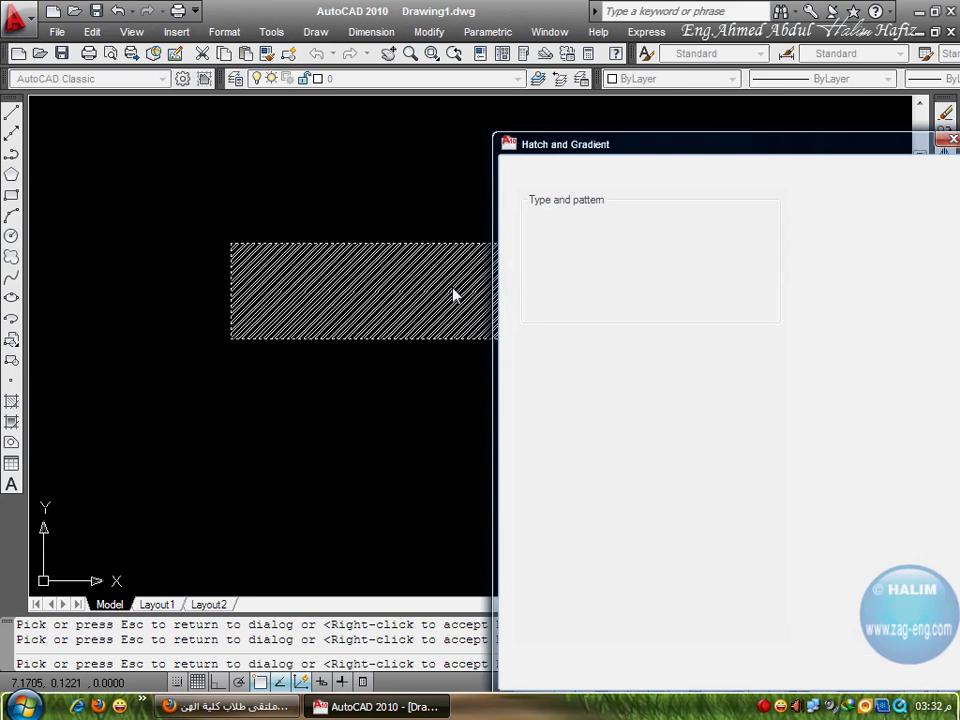
Enter scale 3, preview the STEEL hatch, and apply it to the rectangle
click(711, 376)
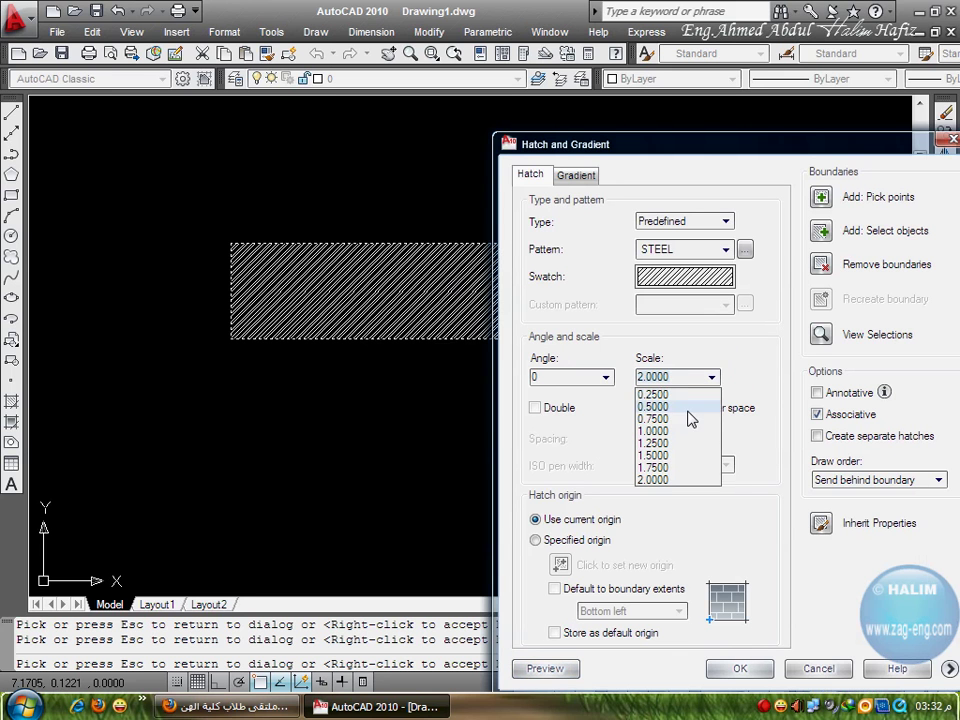
text(3)
click(550, 670)
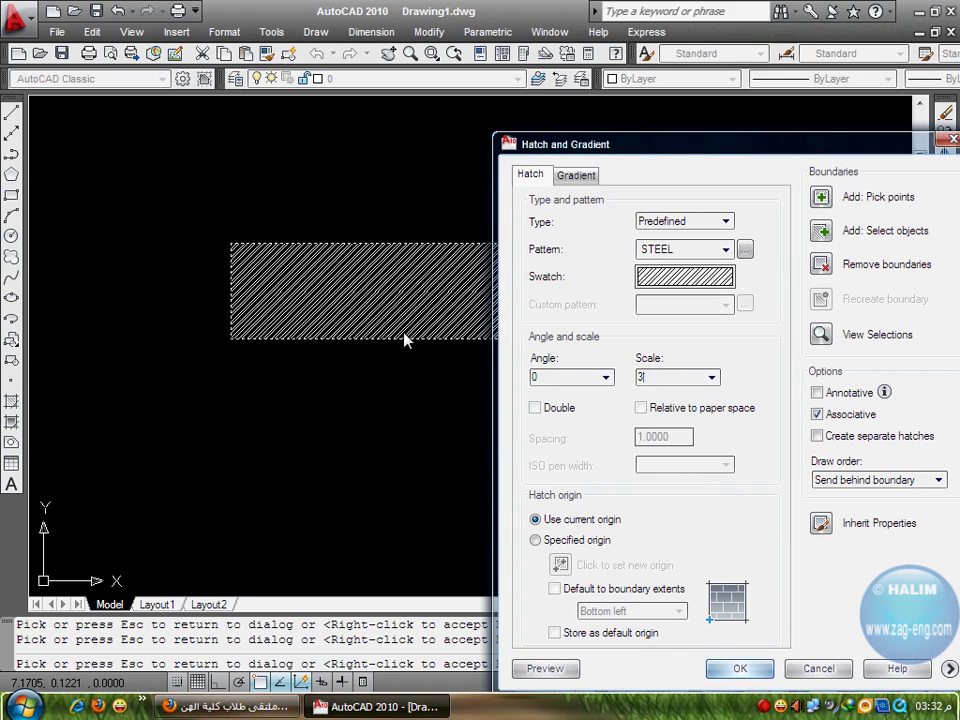
click(545, 668)
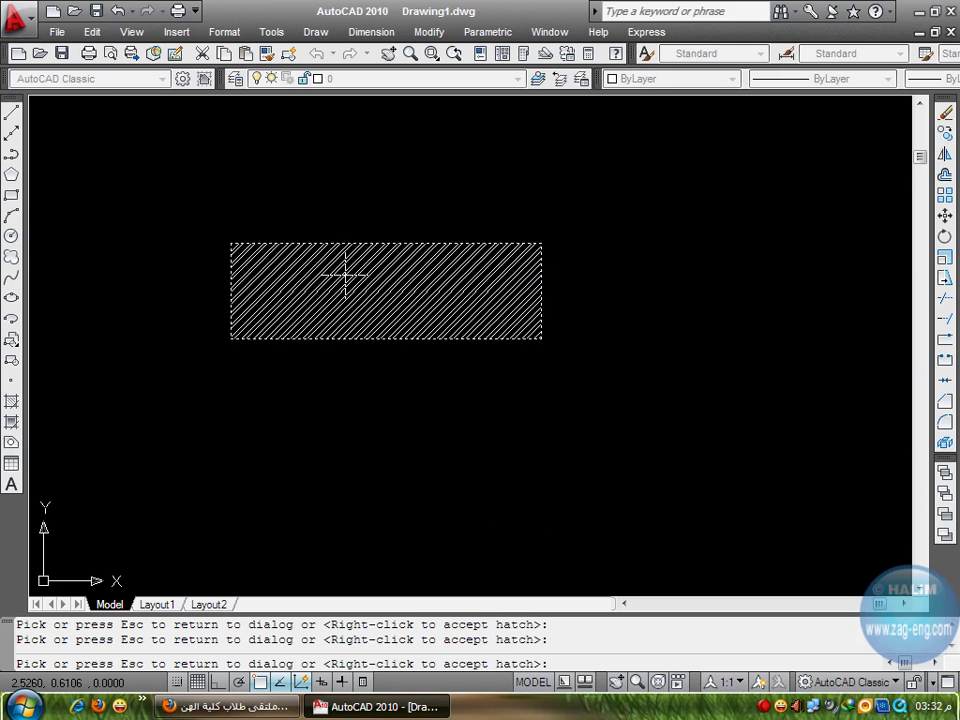
key(Escape)
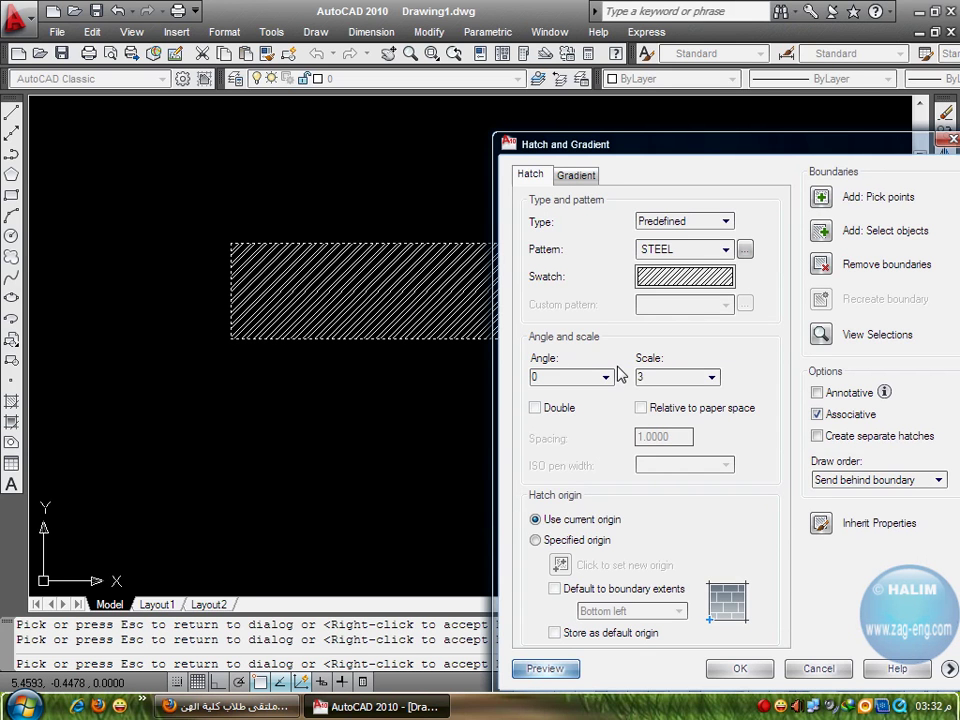
click(740, 669)
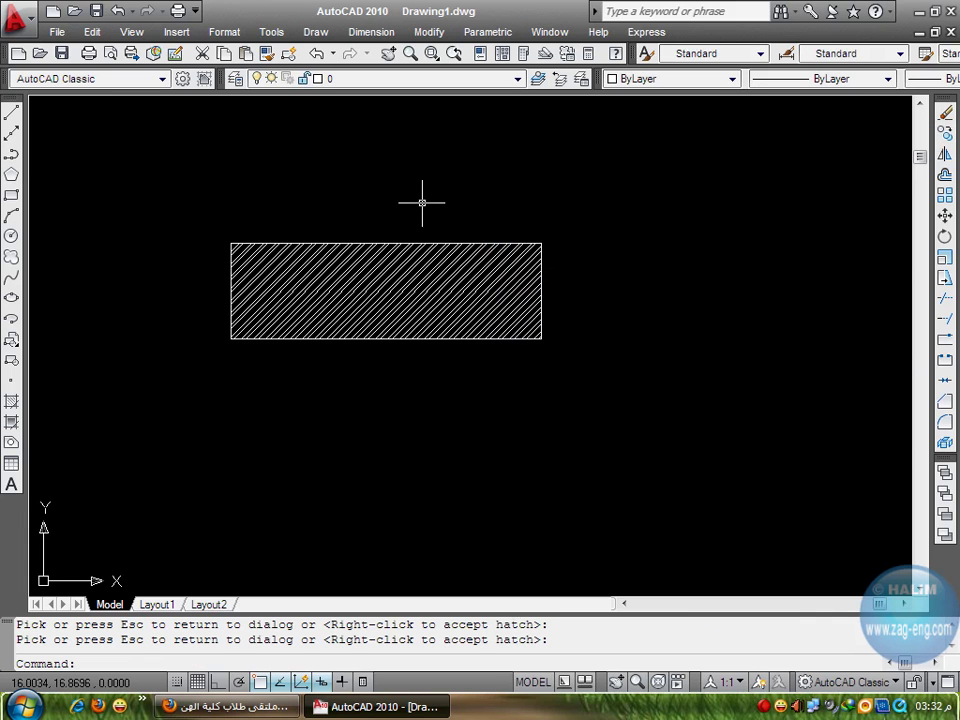
Select the STEEL hatch and open it for editing
click(669, 186)
click(591, 215)
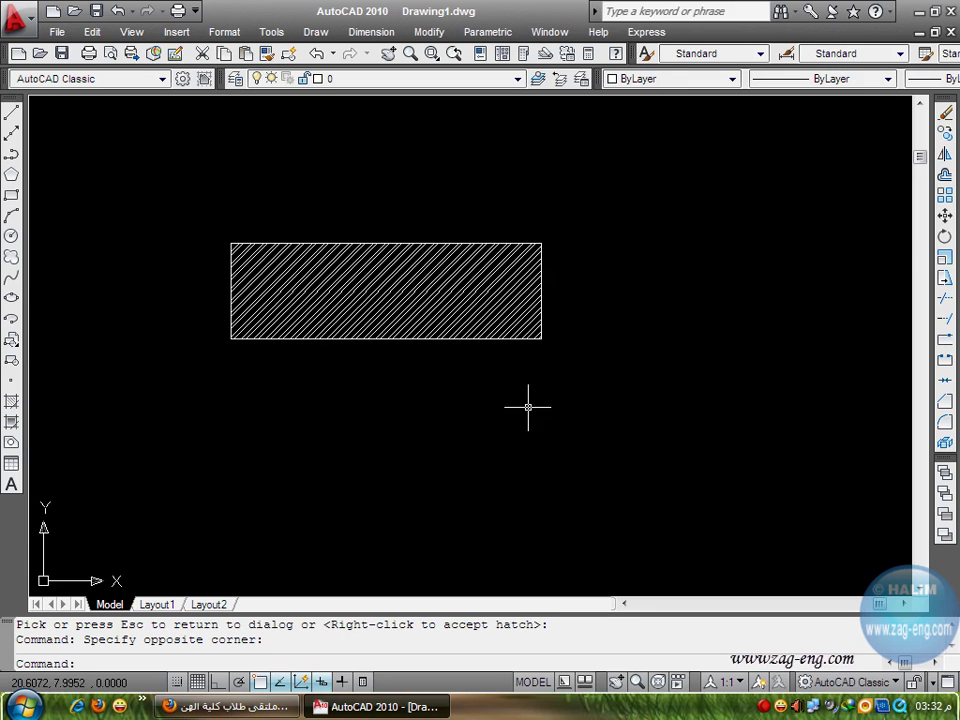
click(386, 300)
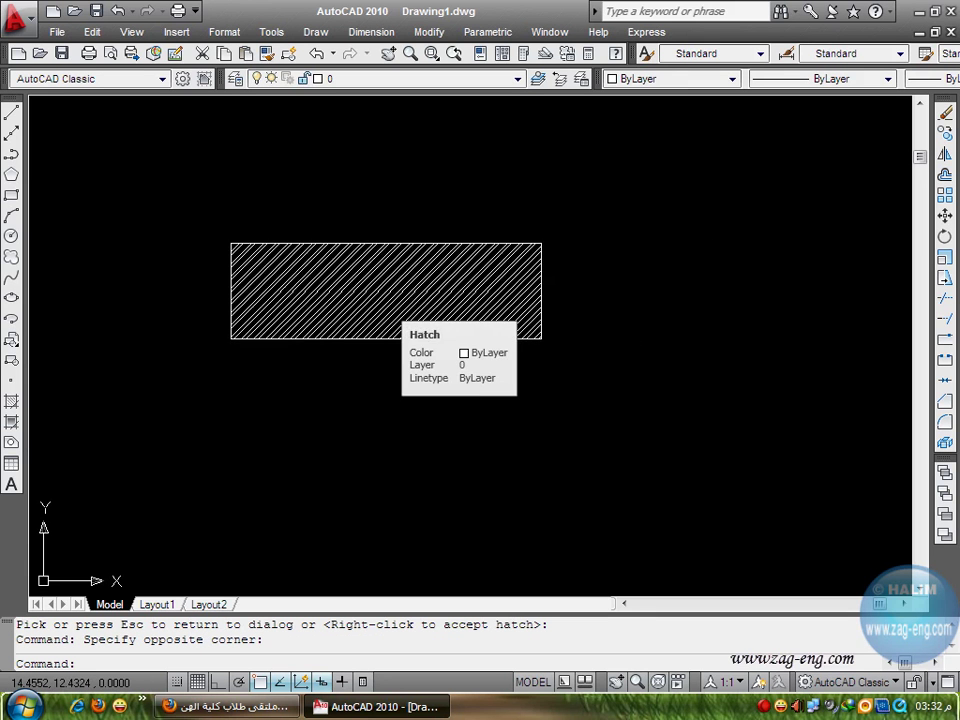
double_click(386, 296)
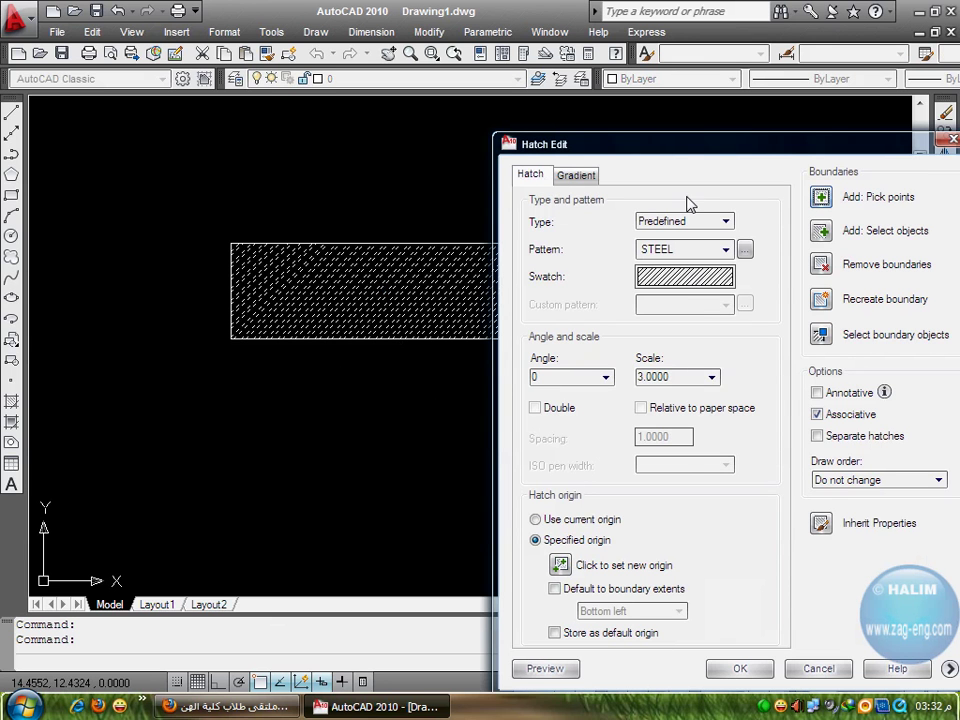
Switch the pattern to AR-HBONE herringbone and preview it
click(710, 287)
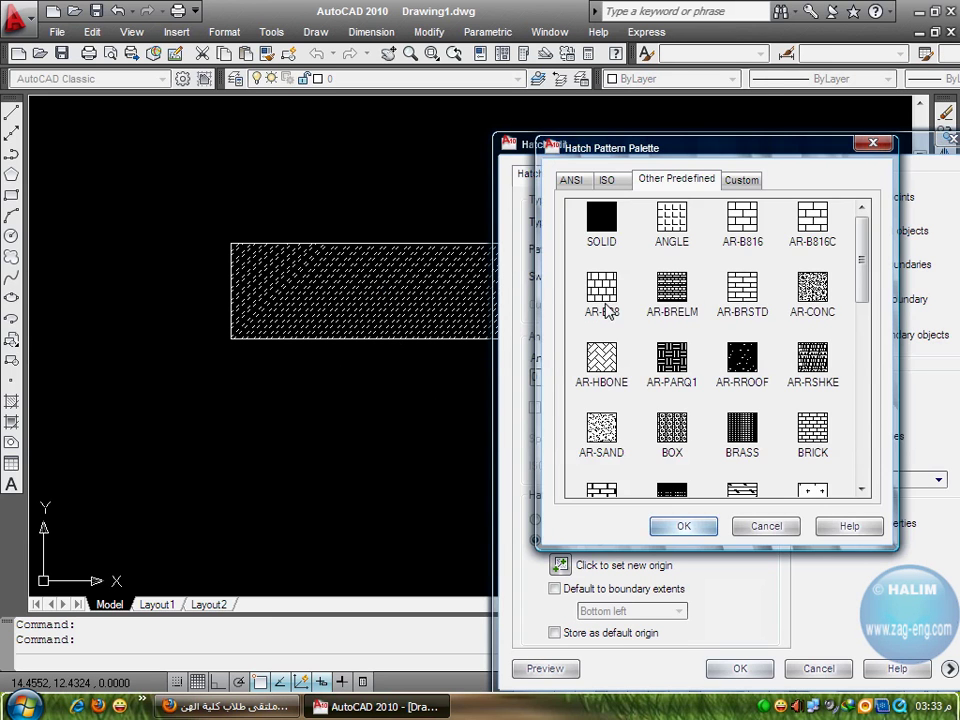
click(603, 305)
click(601, 360)
click(683, 525)
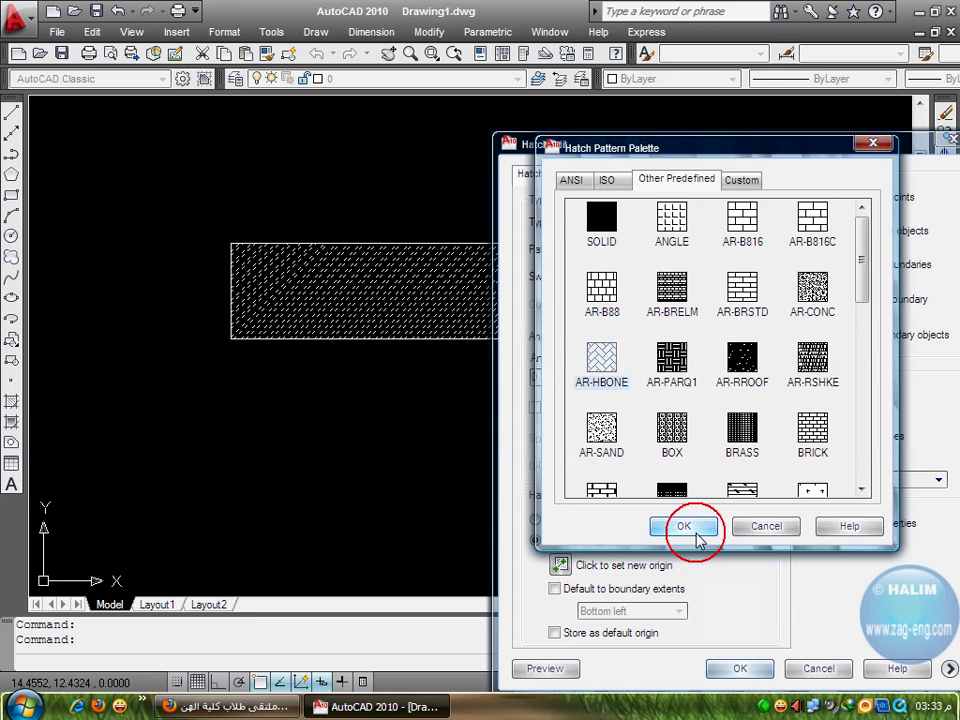
click(548, 666)
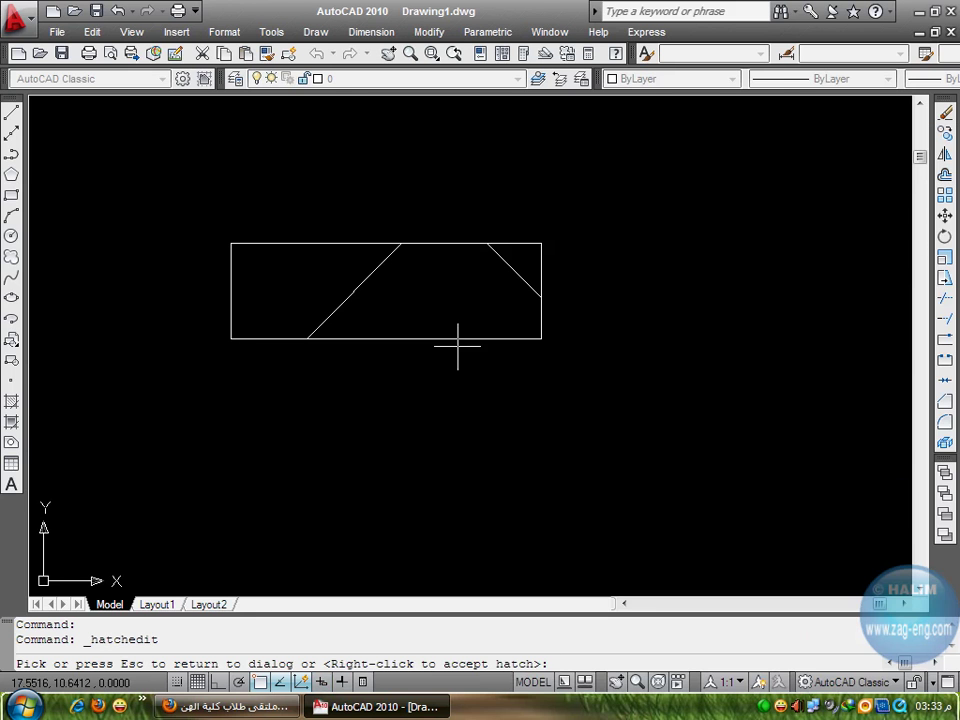
Preview the herringbone hatch at scale 1.0000
click(455, 340)
click(711, 377)
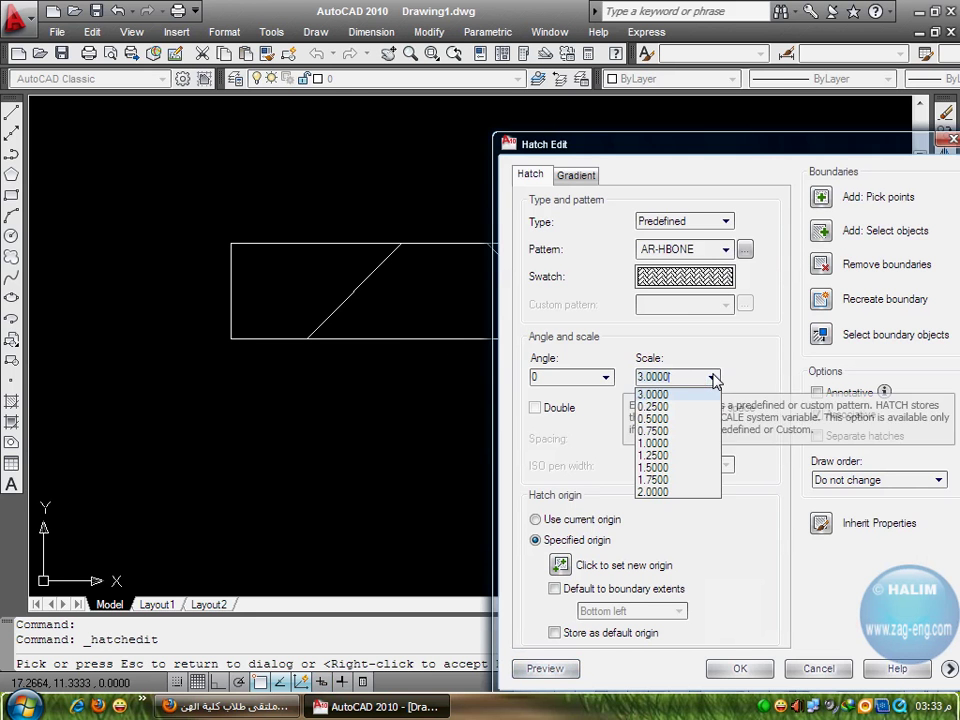
click(671, 446)
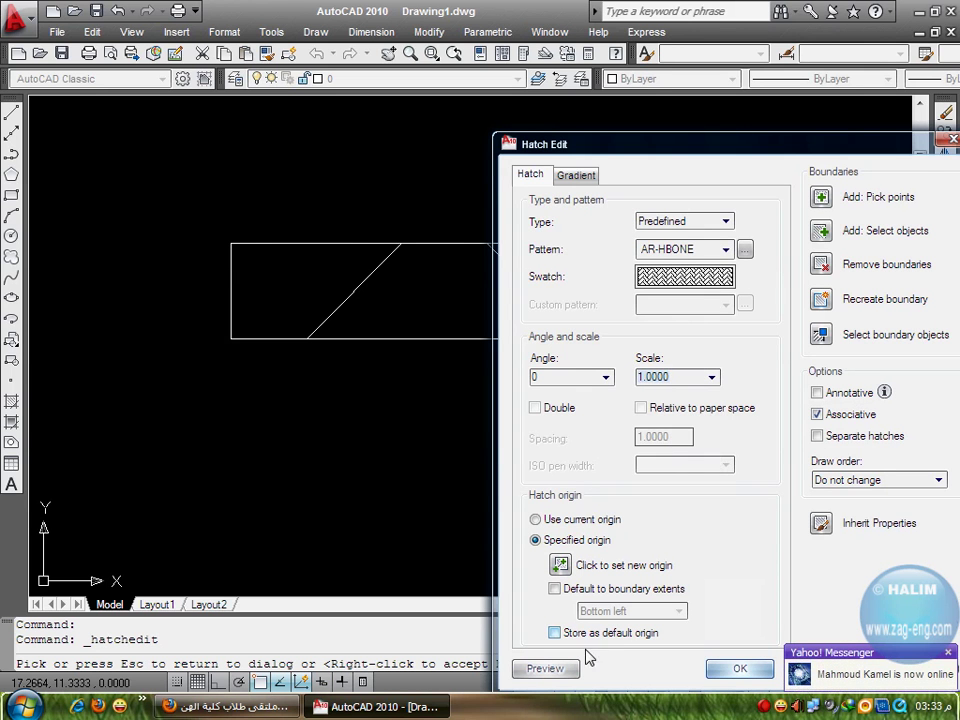
click(545, 668)
click(454, 313)
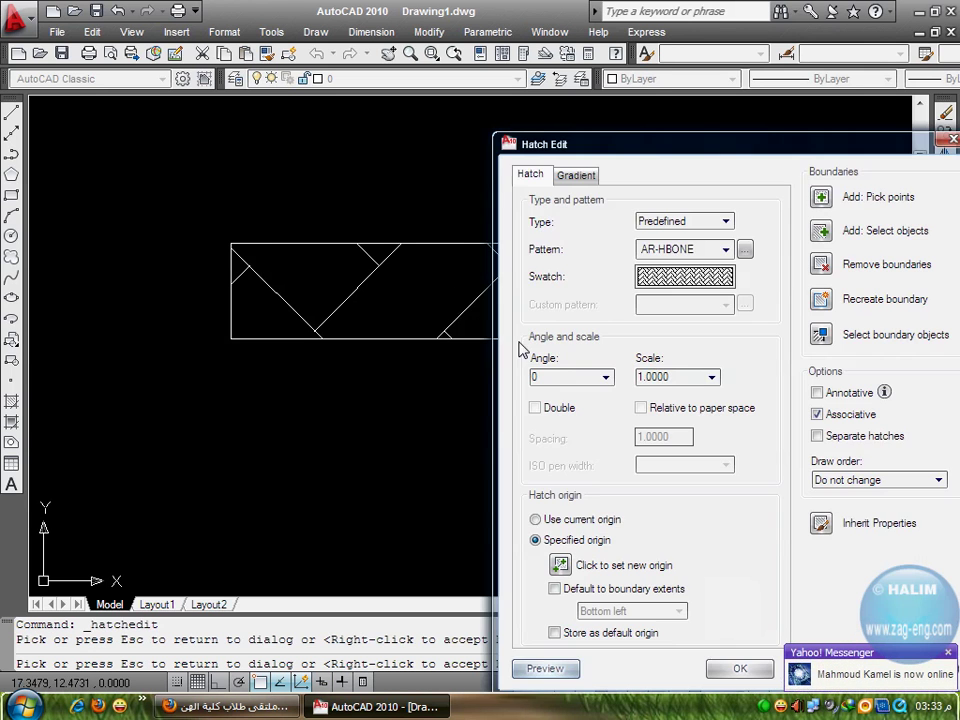
Set the herringbone scale to 0.25, preview it, and apply the edit
click(709, 378)
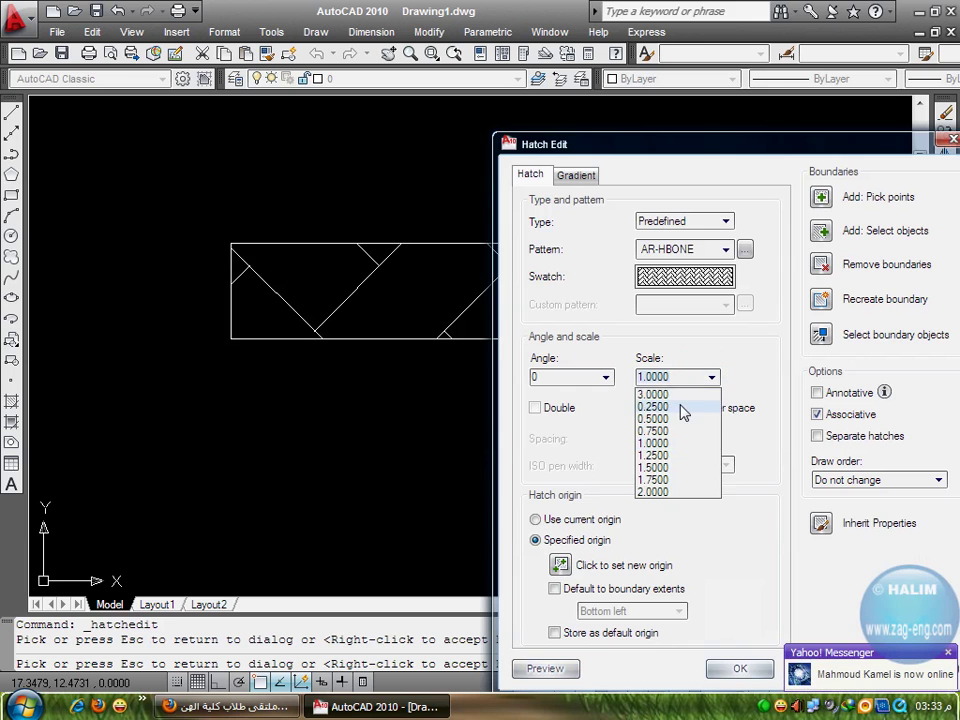
click(679, 407)
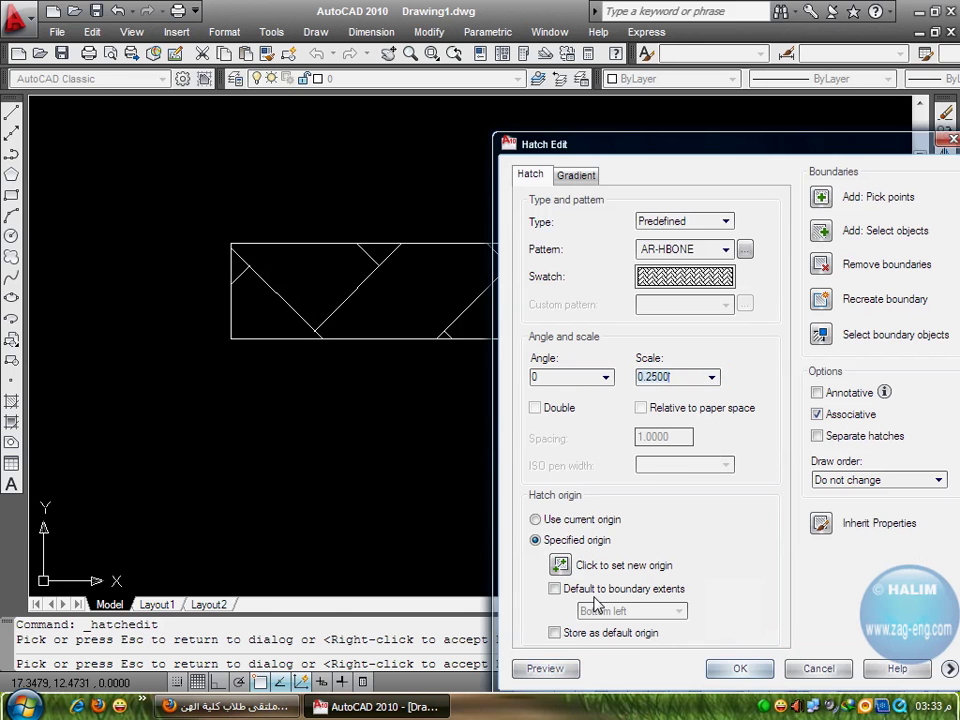
click(545, 668)
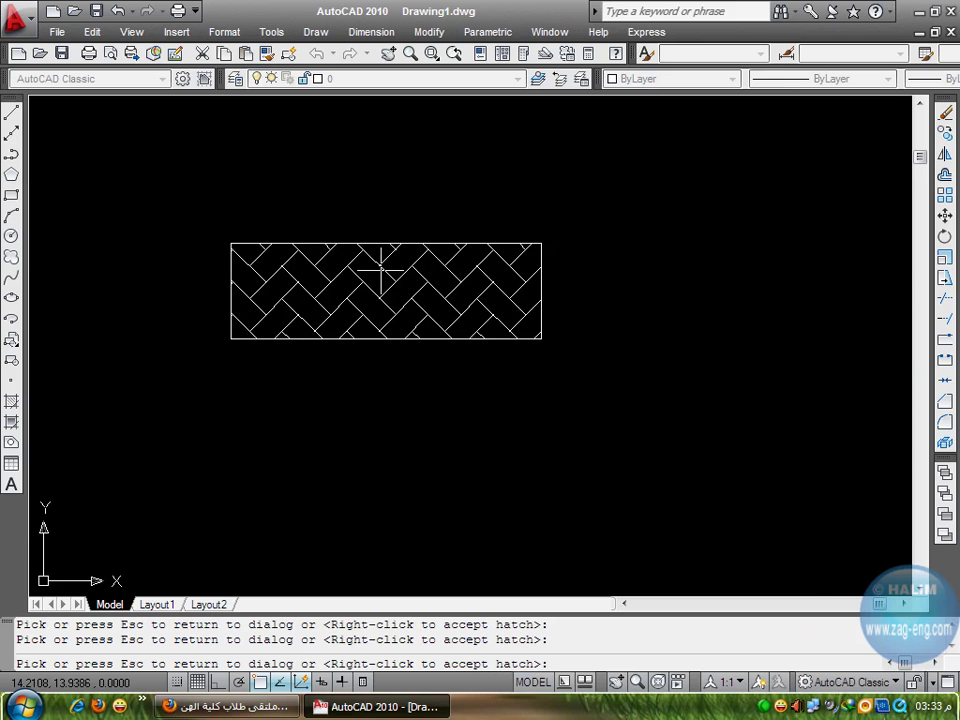
click(430, 296)
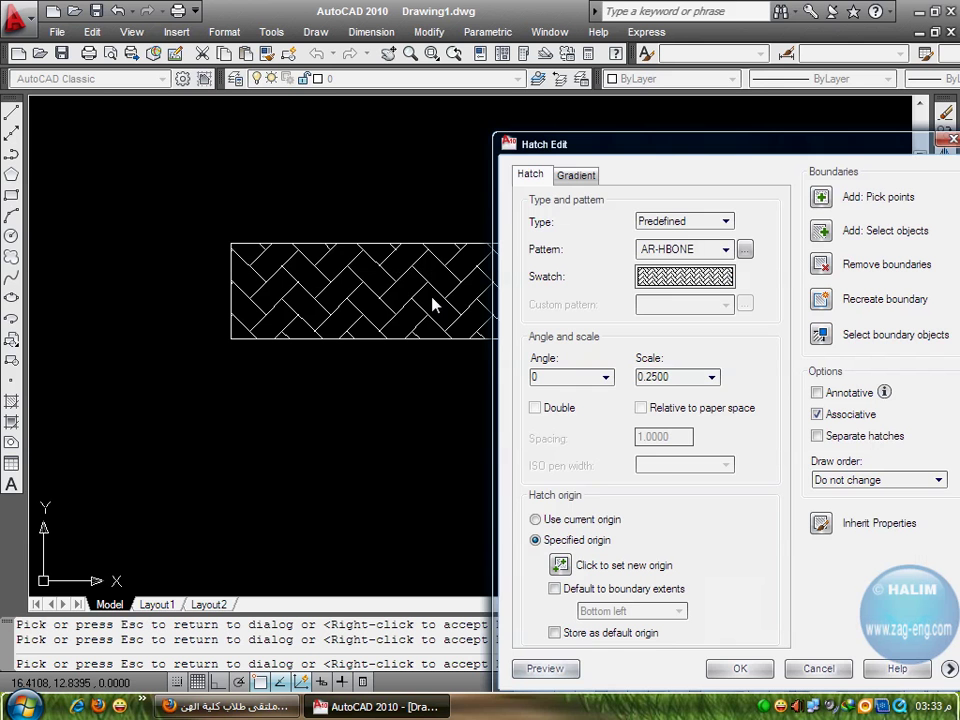
click(733, 678)
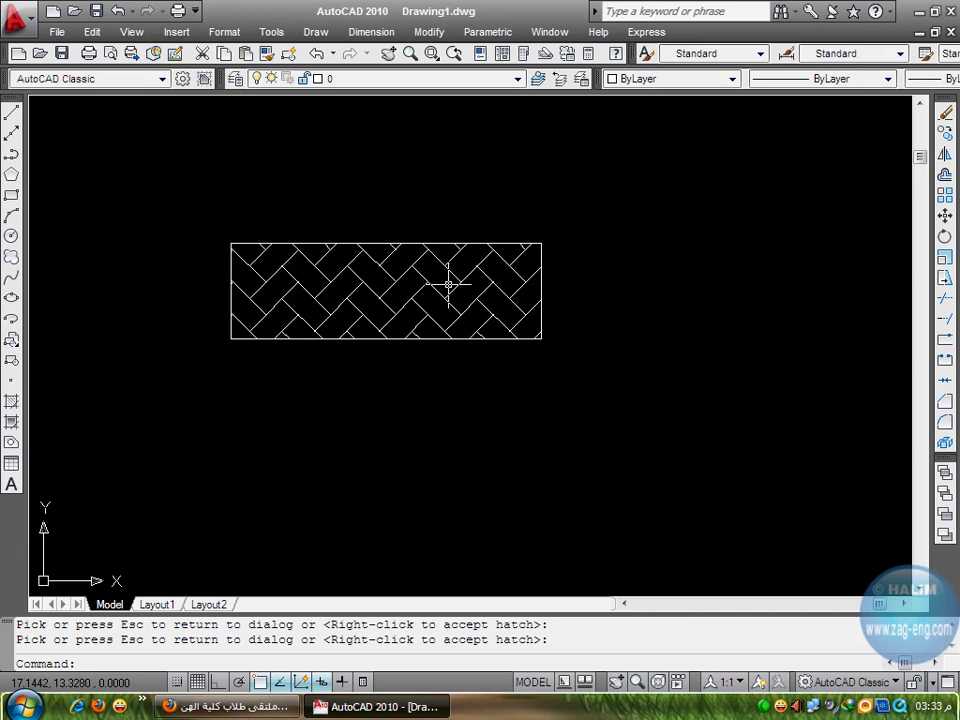
Change the herringbone hatch's colour to Red
click(445, 273)
click(681, 79)
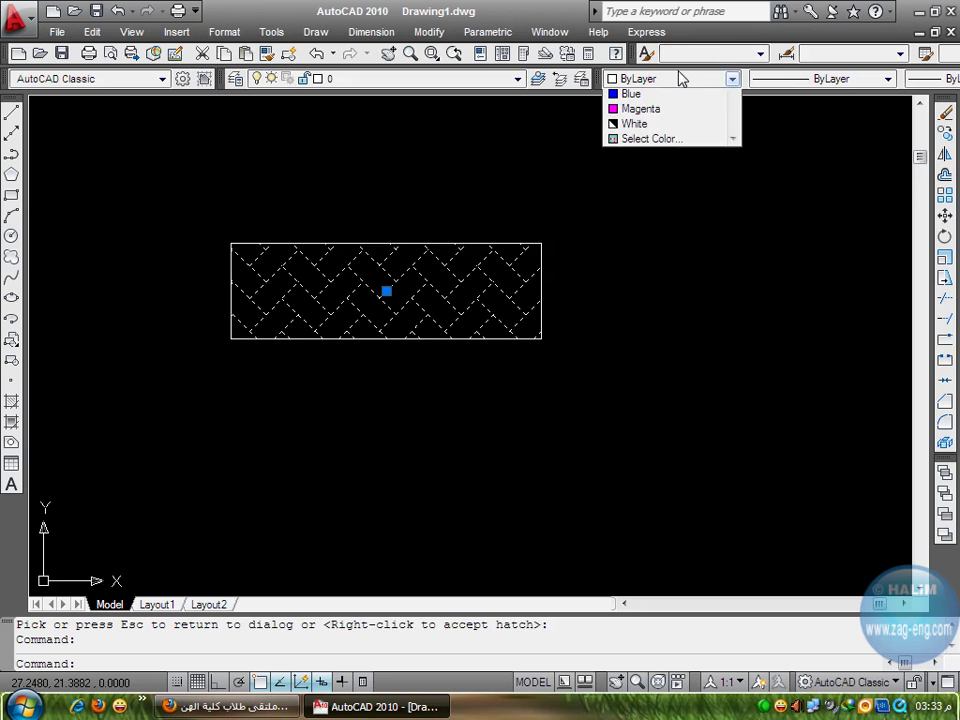
click(676, 126)
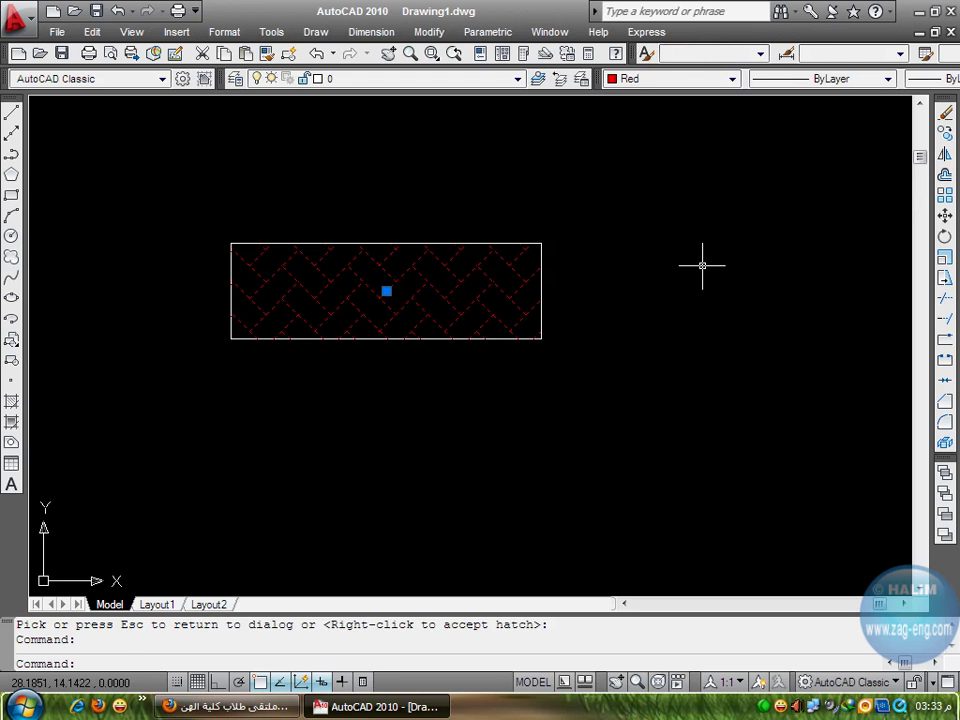
key(Escape)
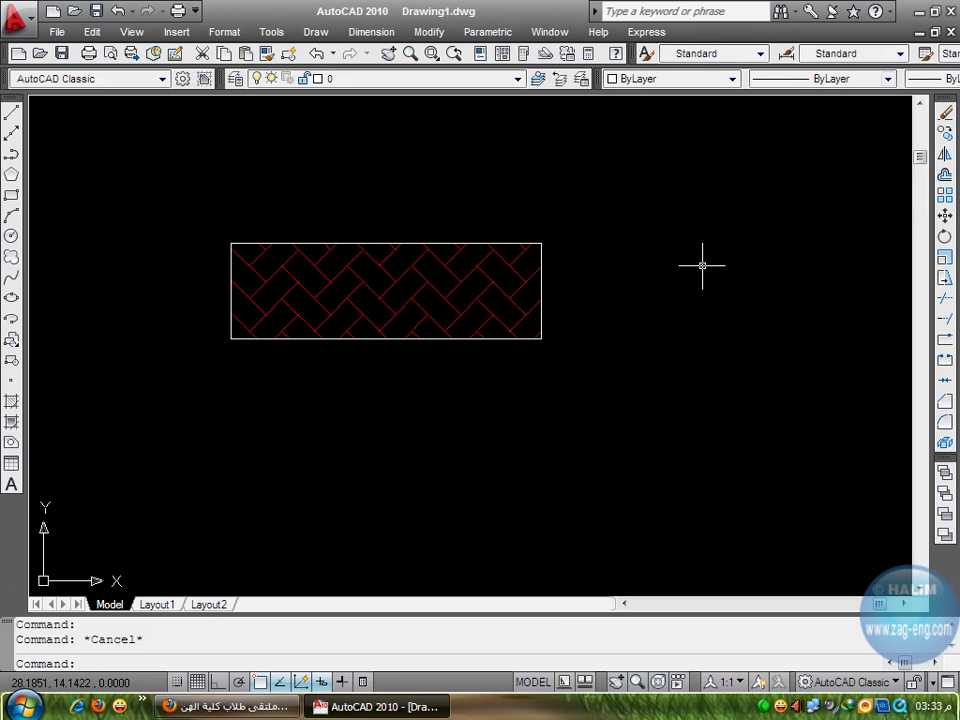
Turn on lineweight display and give the hatch a 0.30 lineweight
click(476, 272)
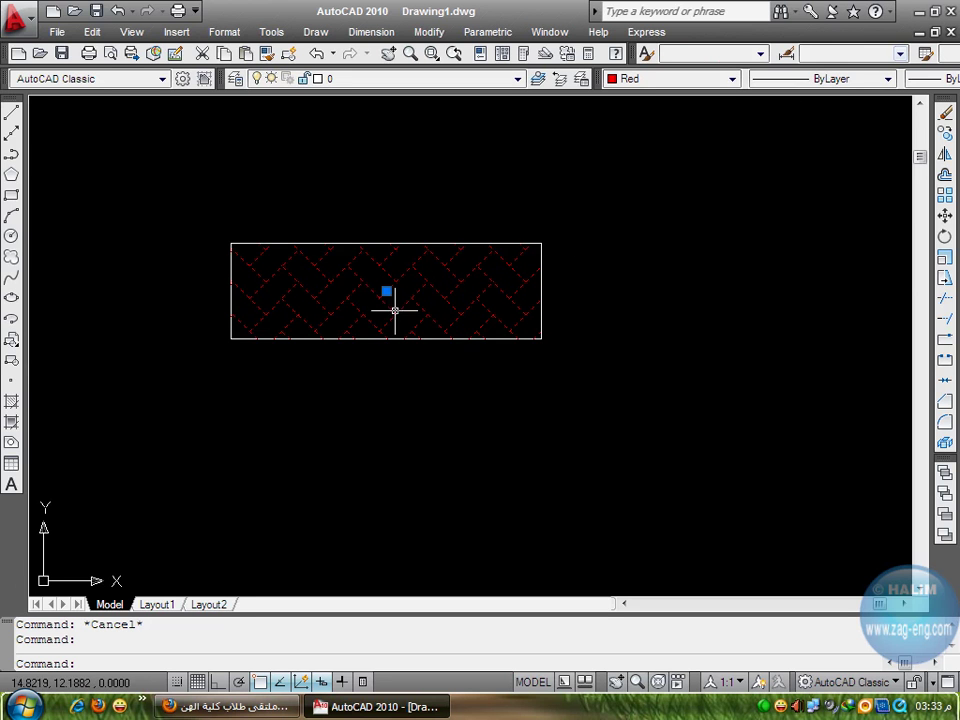
click(824, 80)
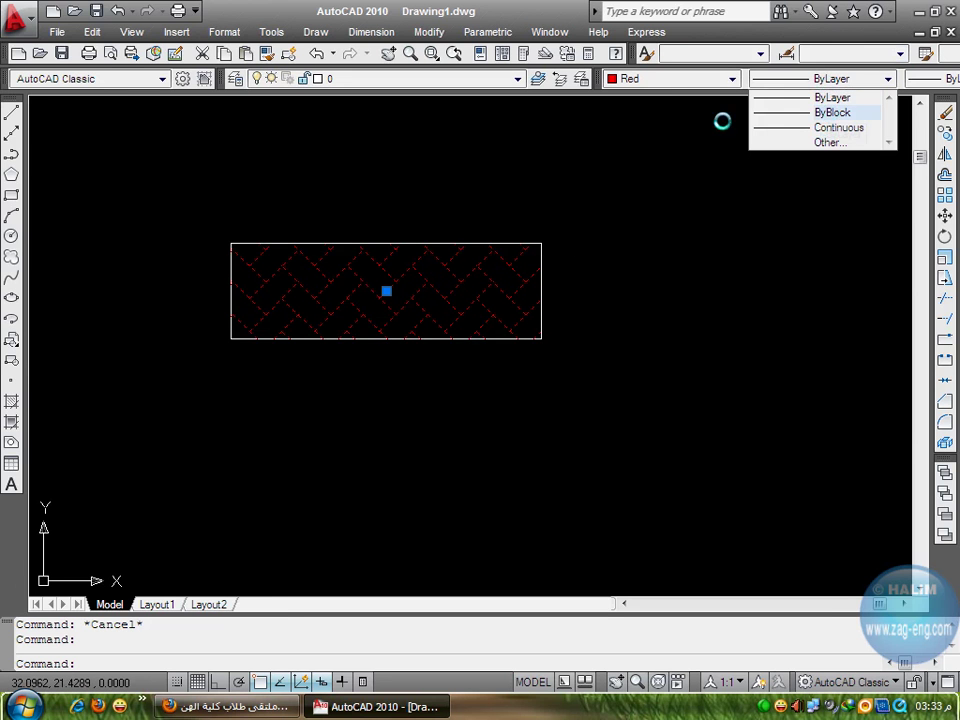
key(Escape)
key(Escape)
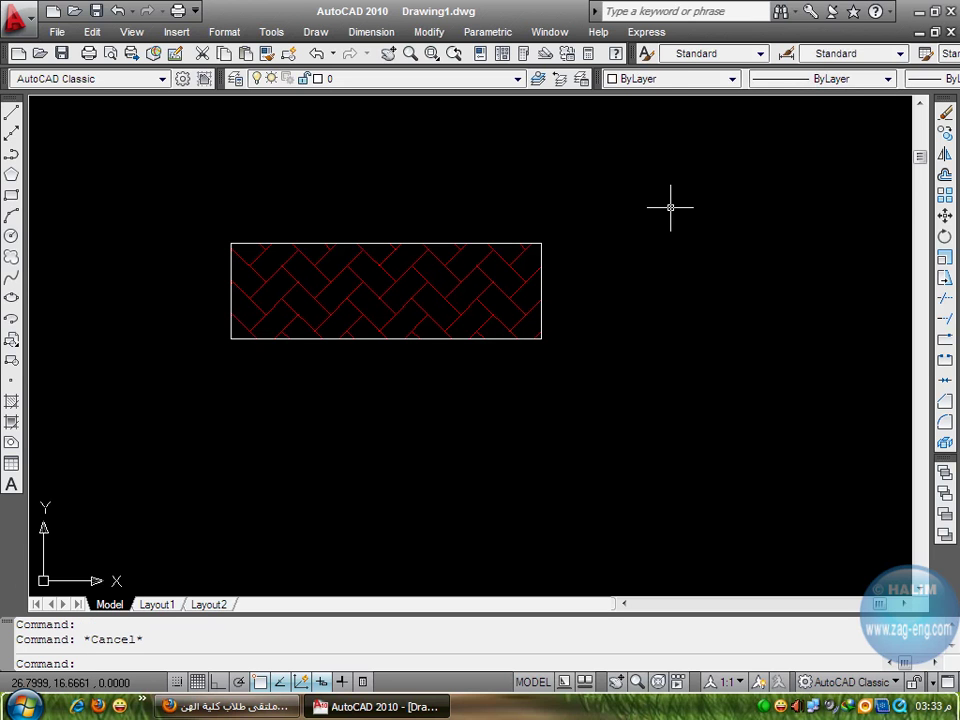
click(400, 300)
click(424, 293)
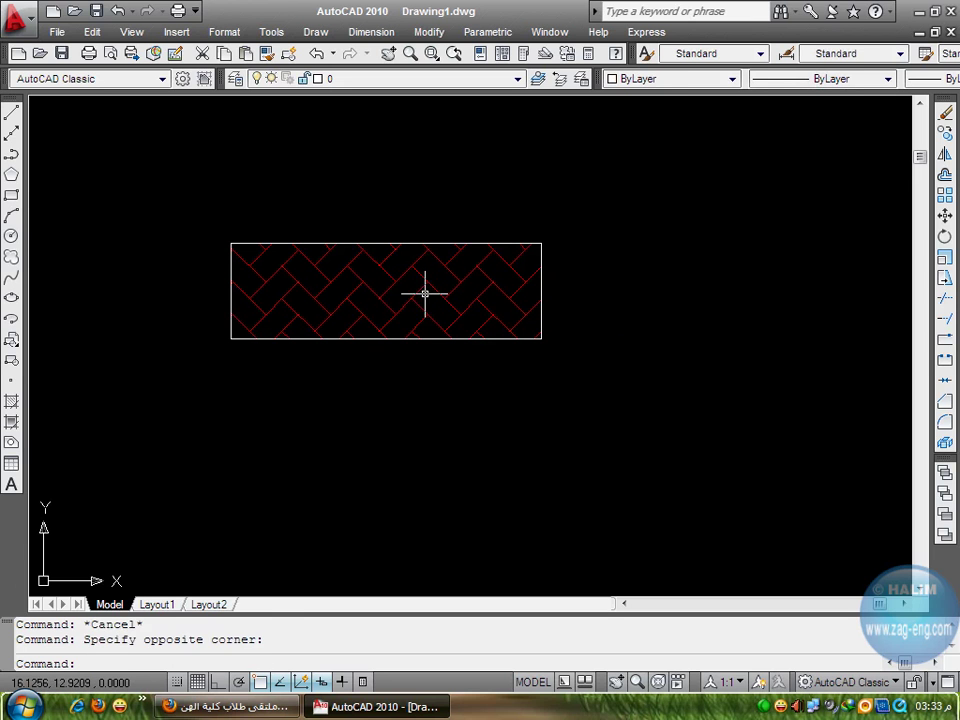
click(341, 681)
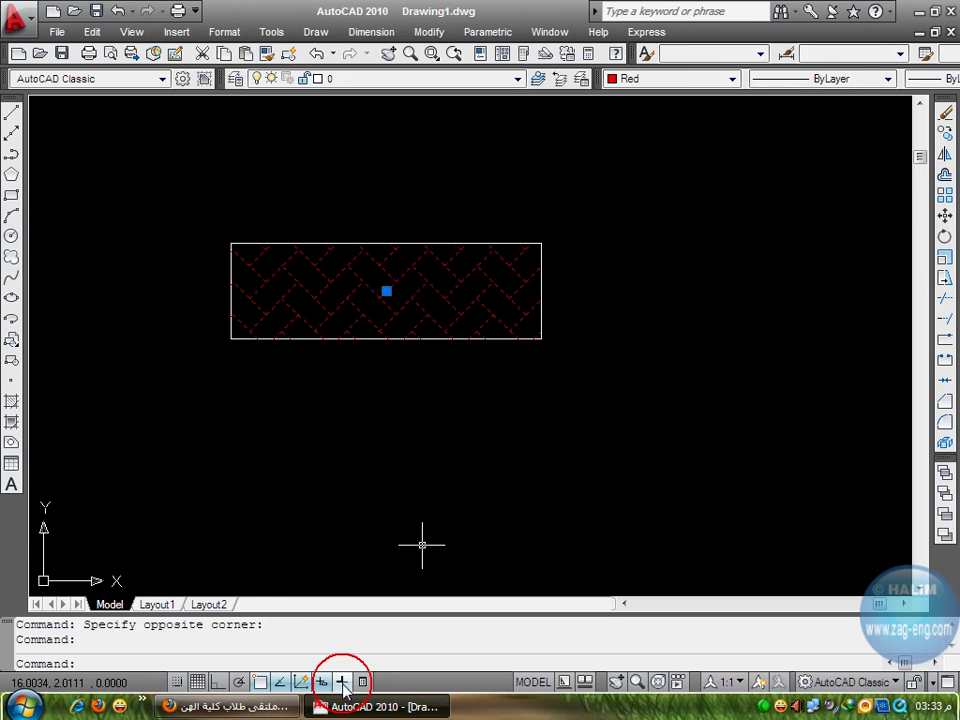
click(948, 79)
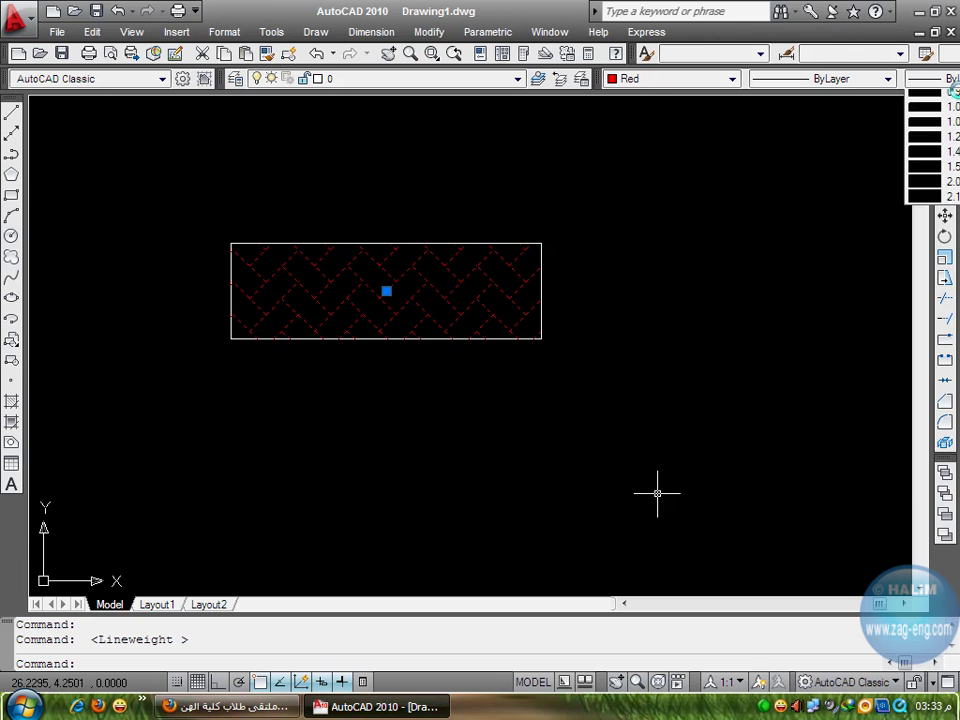
click(948, 265)
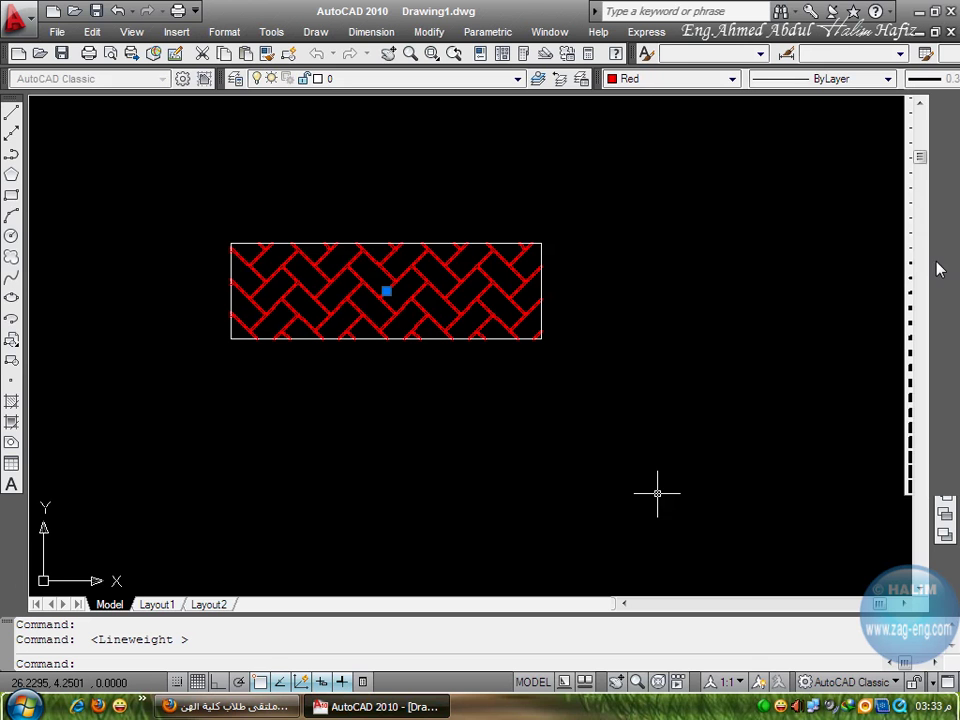
key(Escape)
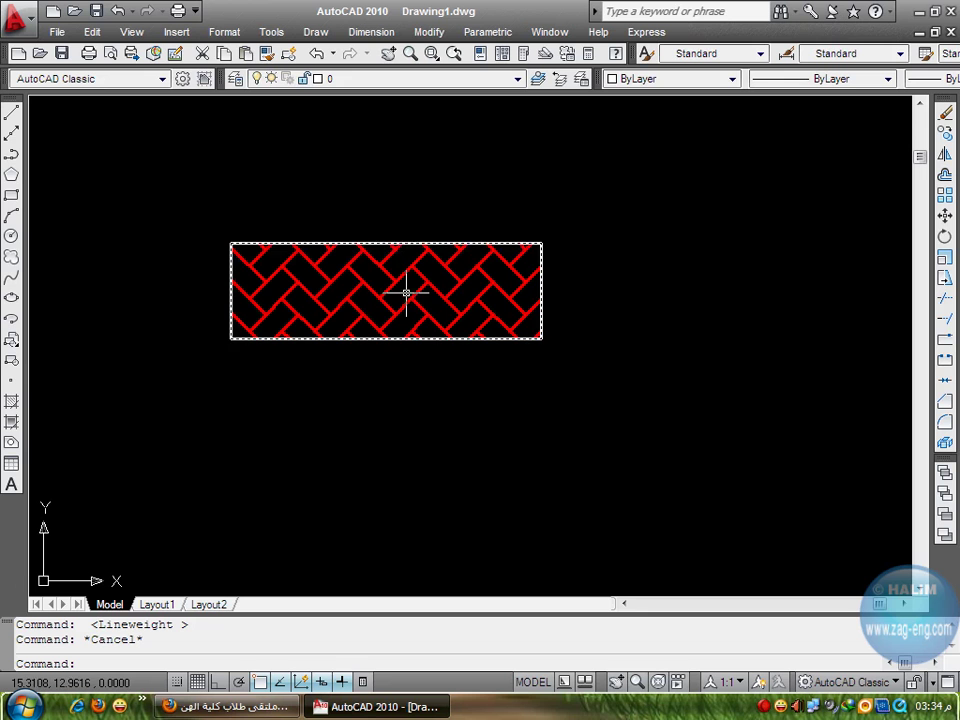
click(653, 210)
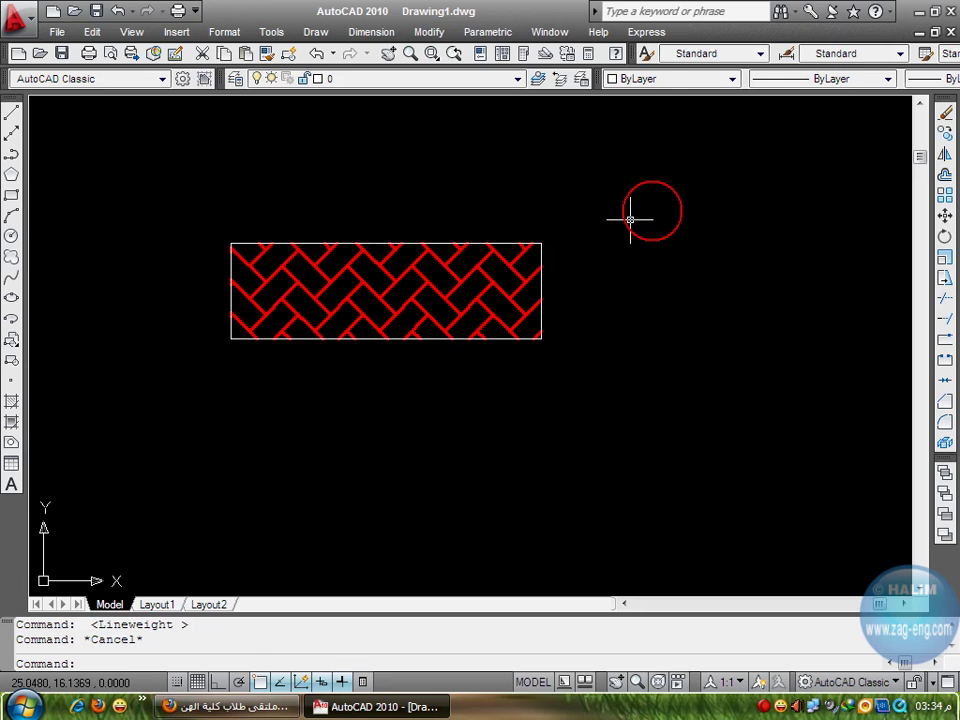
Erase the old hatch and its rectangle
click(202, 360)
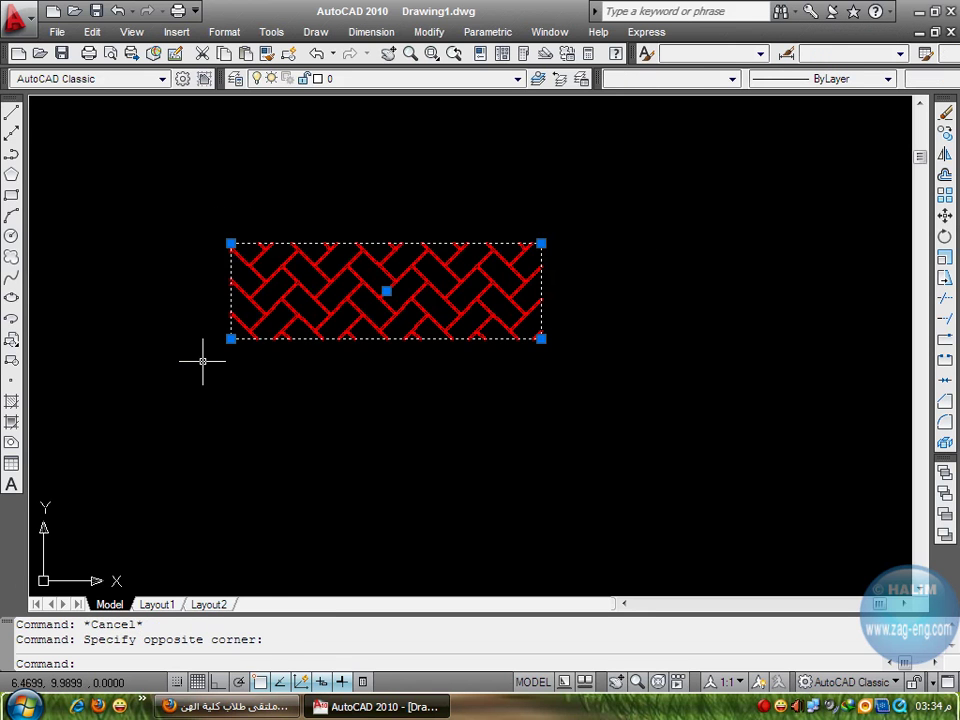
key(Delete)
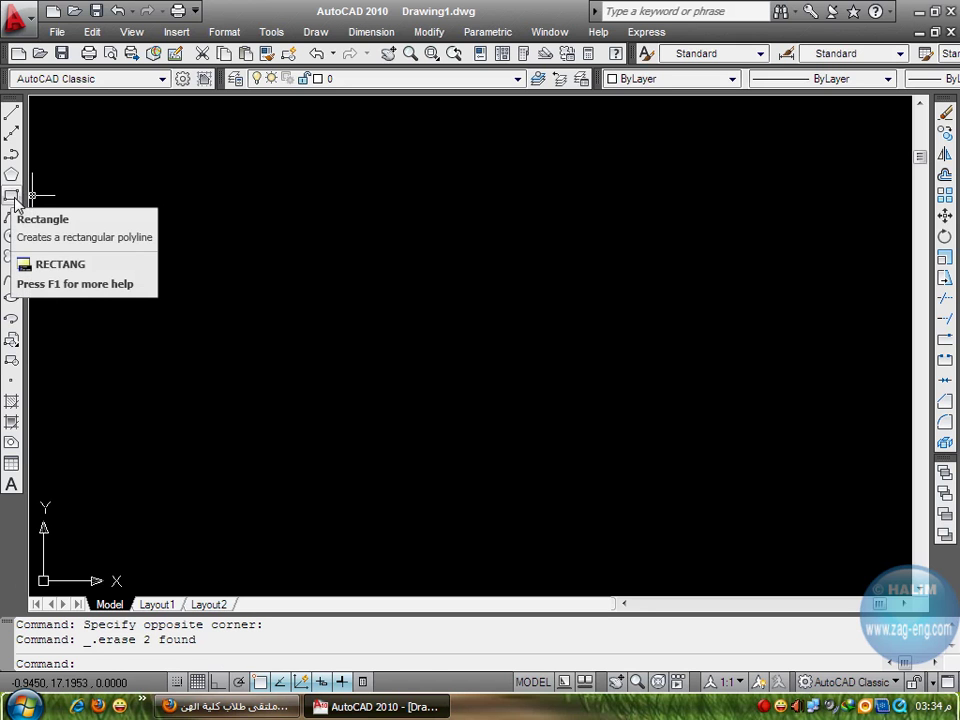
click(12, 196)
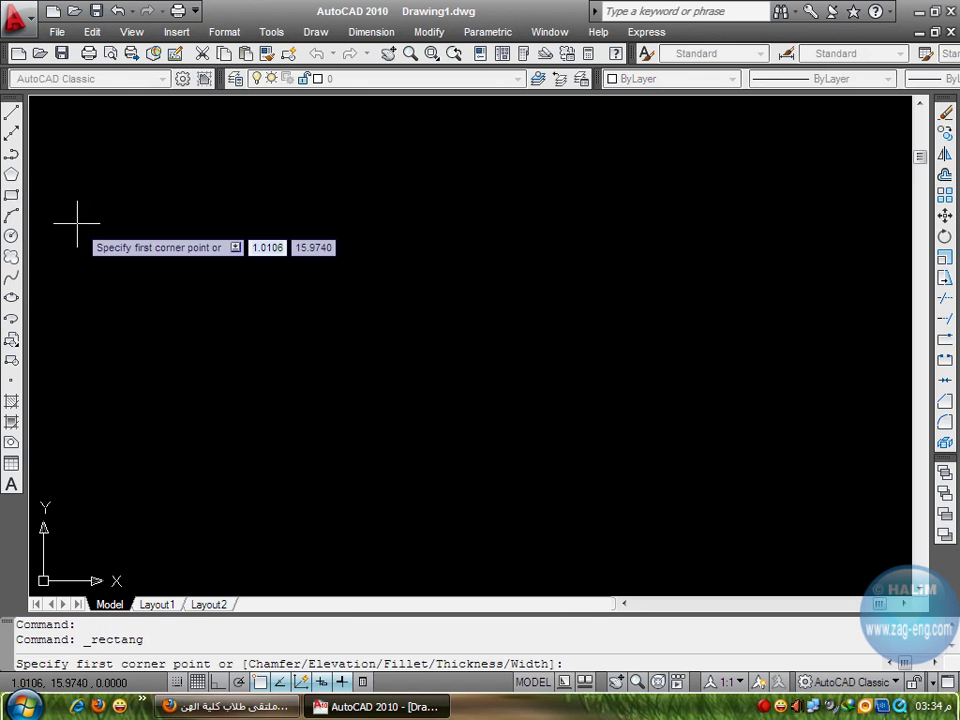
key(Escape)
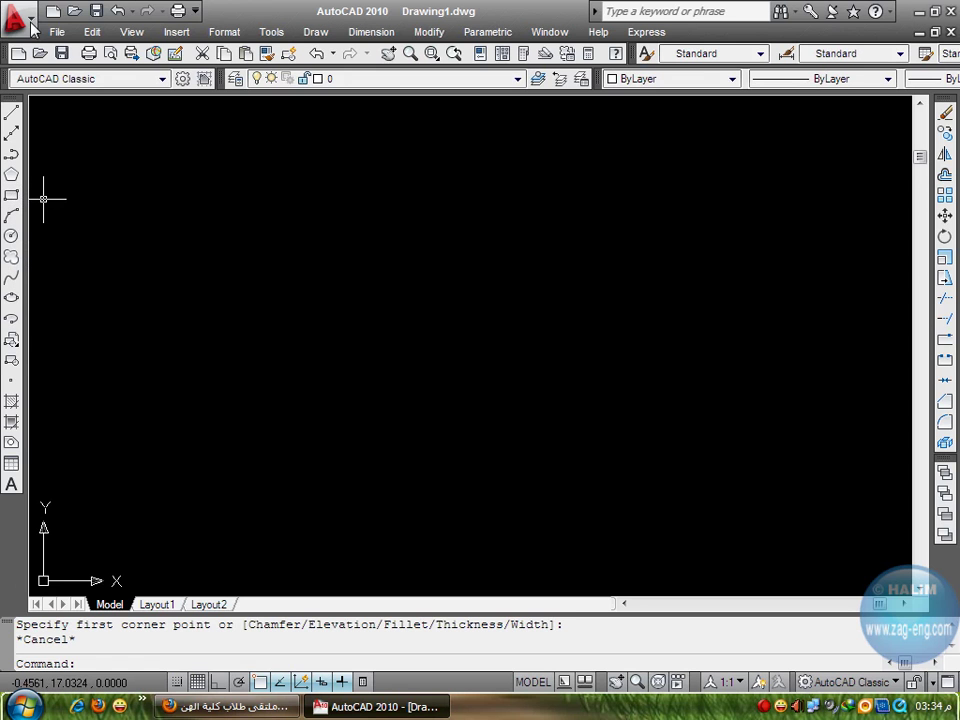
Start a LINE outline with a horizontal top edge, turning on polar tracking for the lower-right corner
click(11, 113)
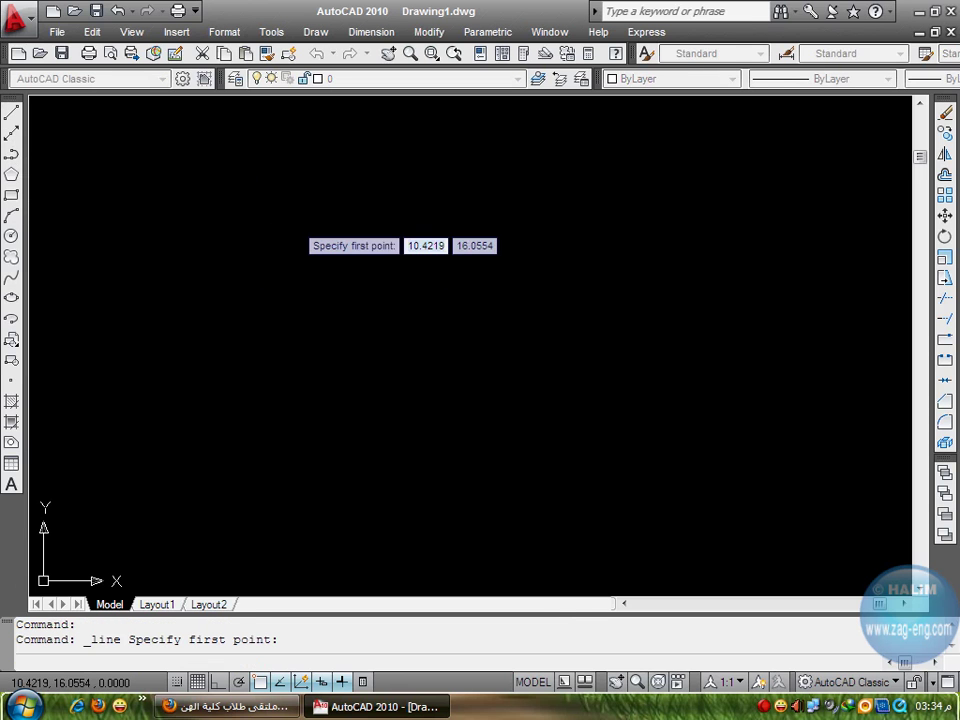
click(293, 221)
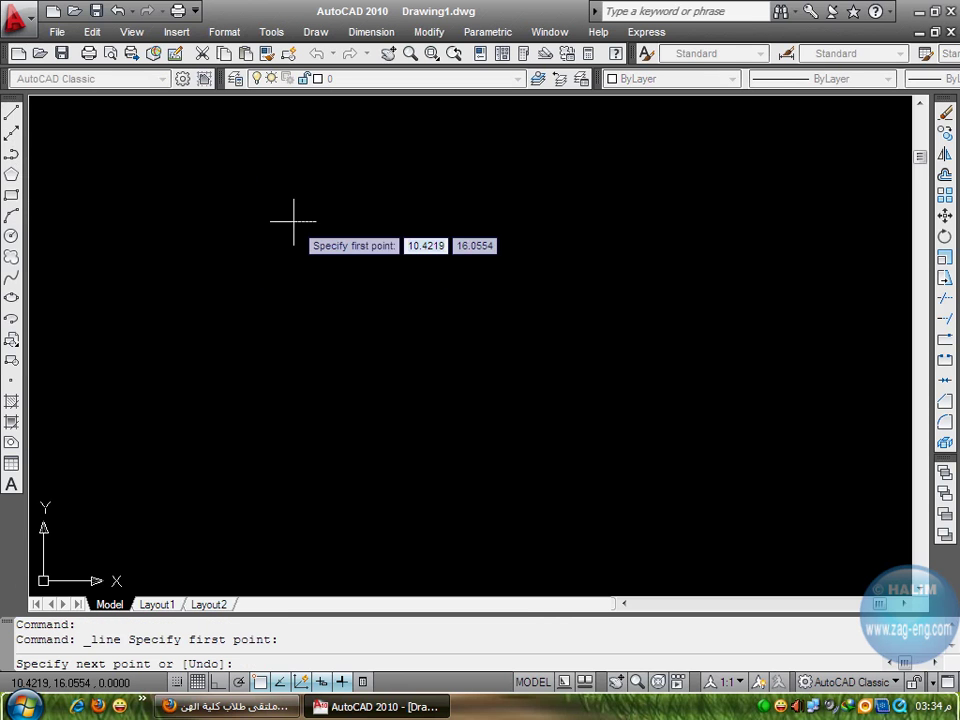
click(577, 221)
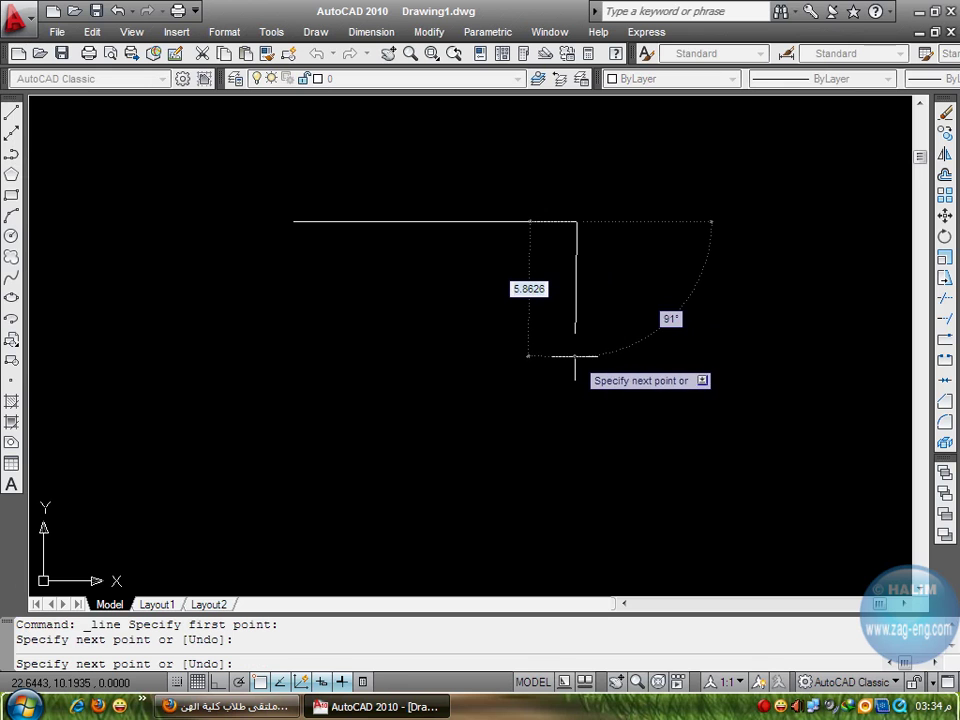
key(F8)
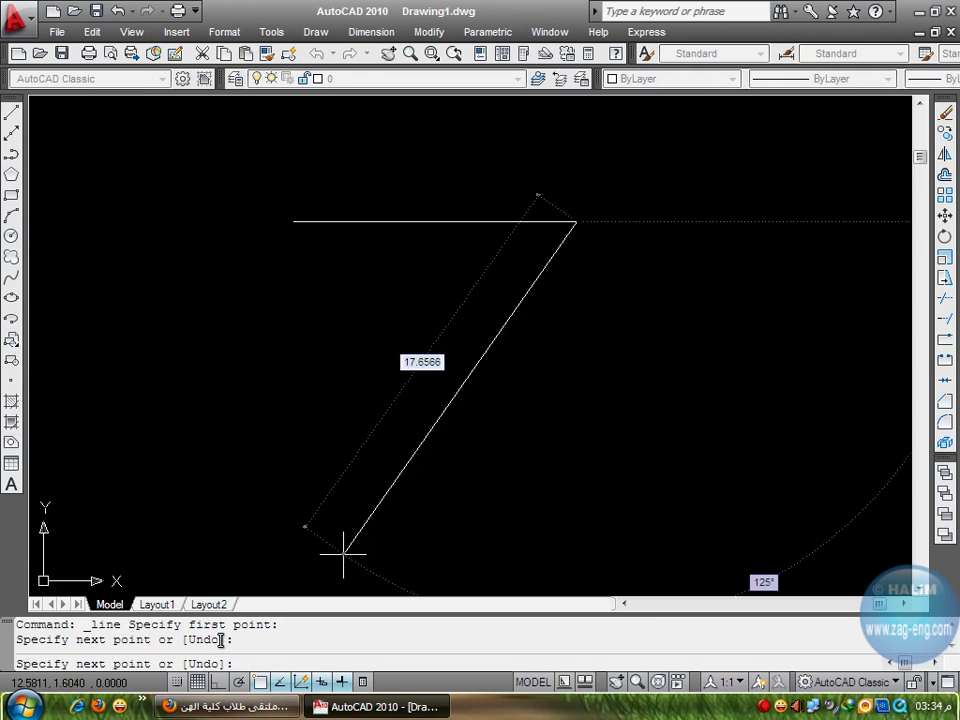
click(240, 683)
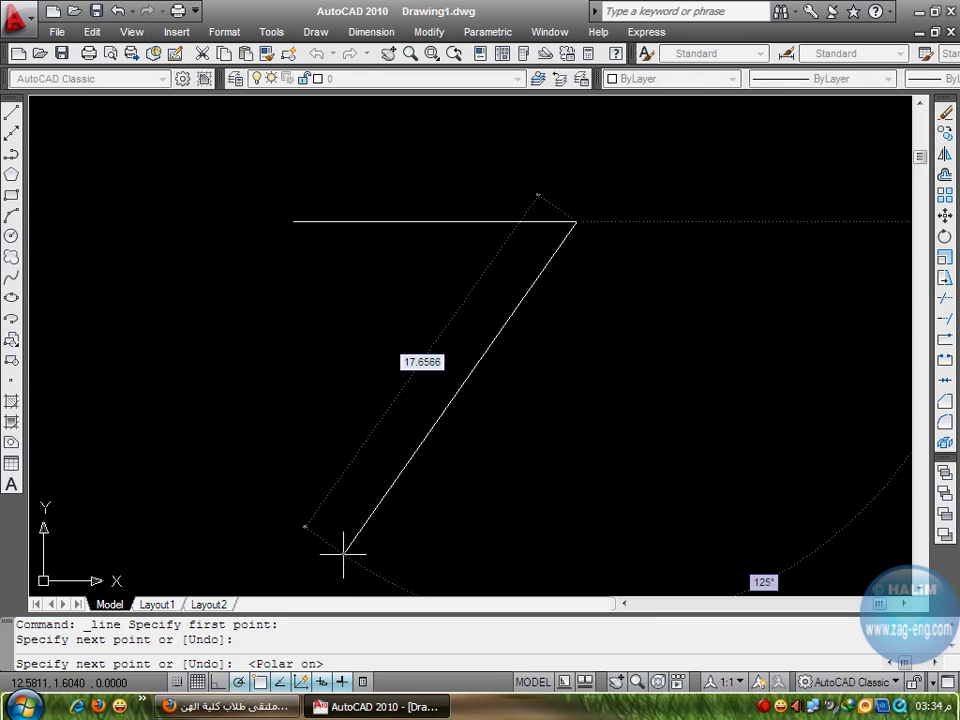
click(576, 353)
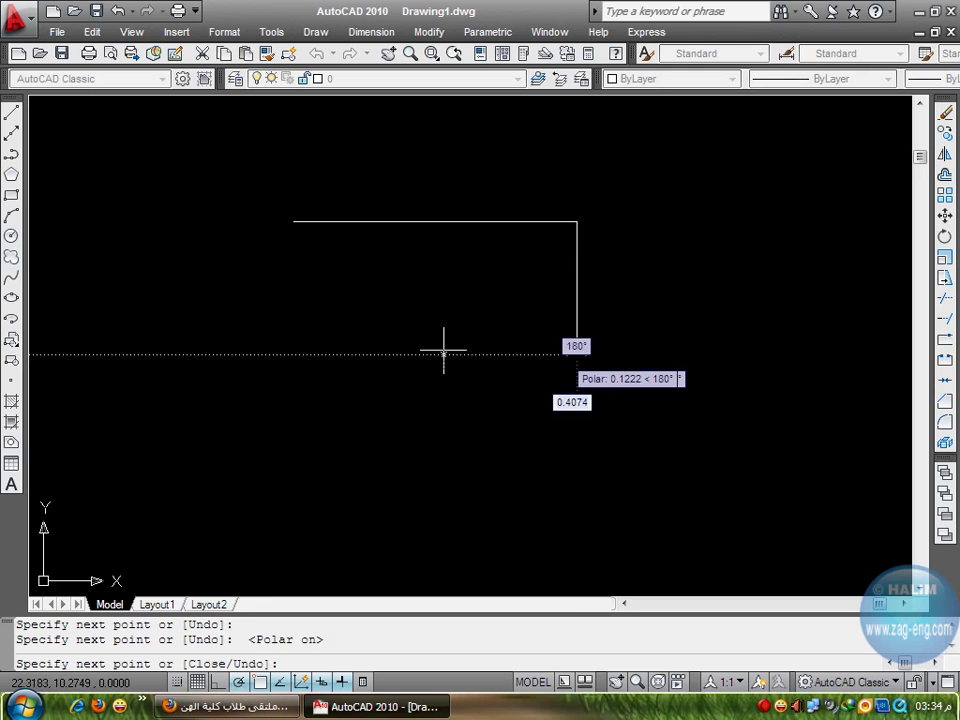
Continue the lines through the wide box's bottom, the tall left box and the small right box
click(406, 352)
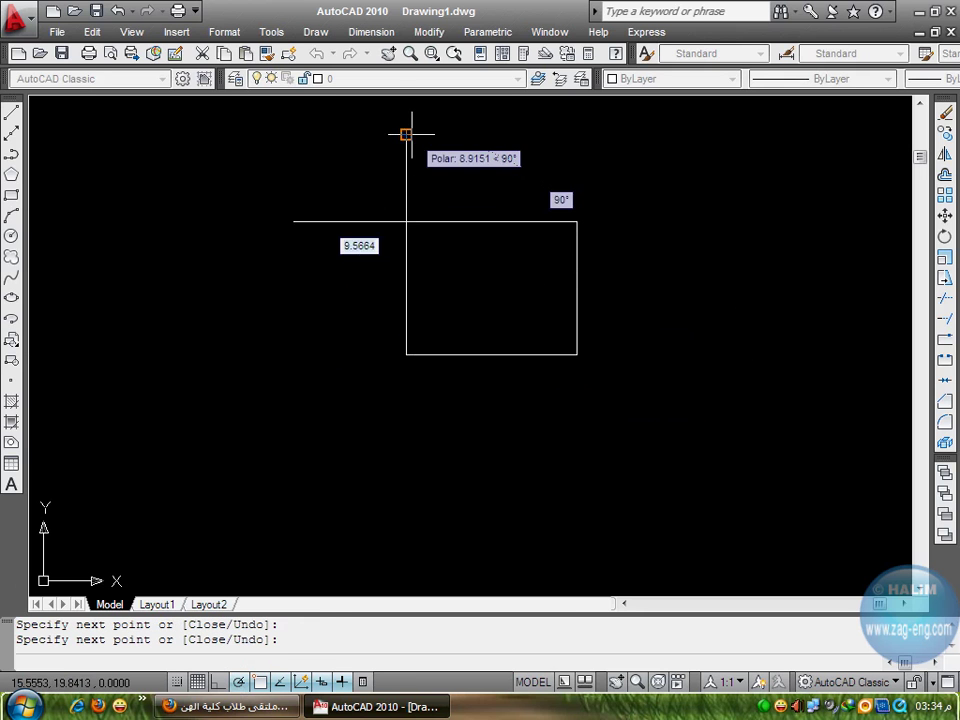
click(332, 133)
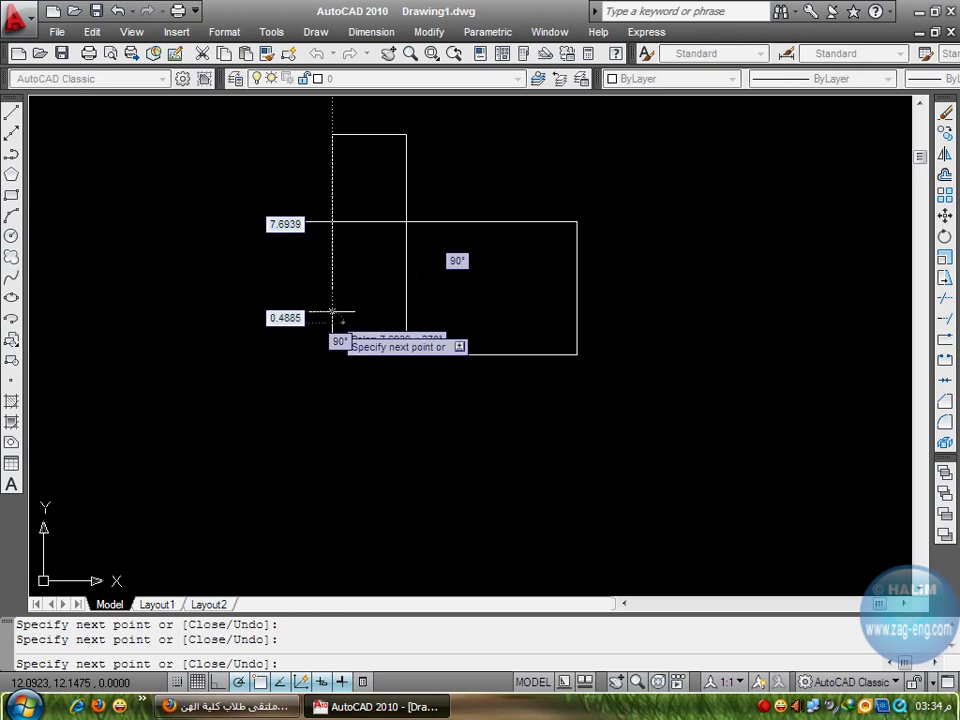
click(332, 322)
click(634, 322)
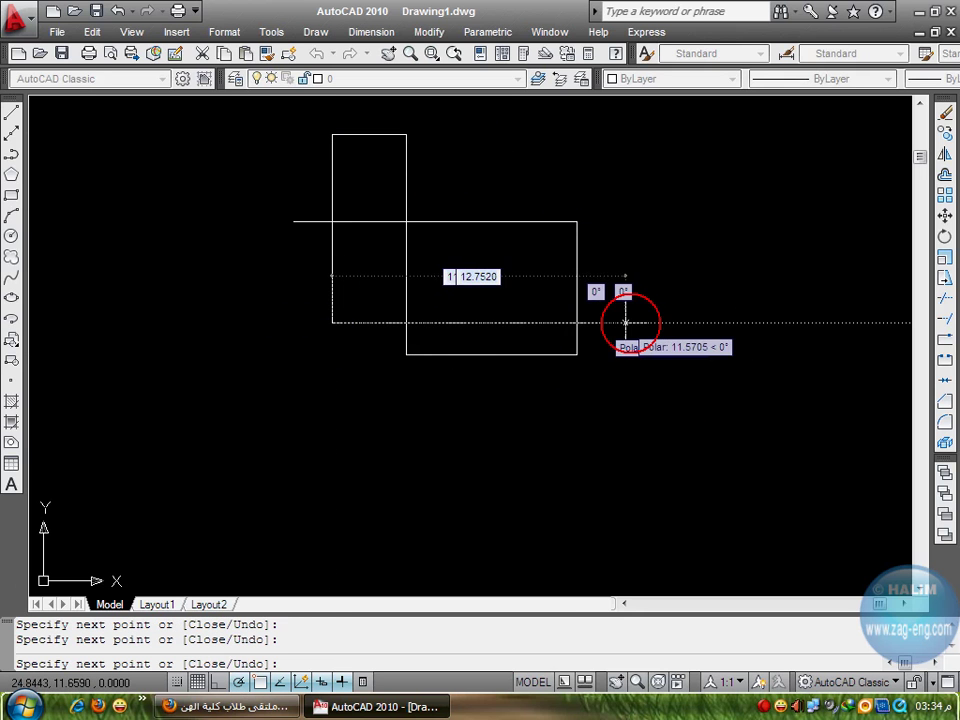
click(634, 237)
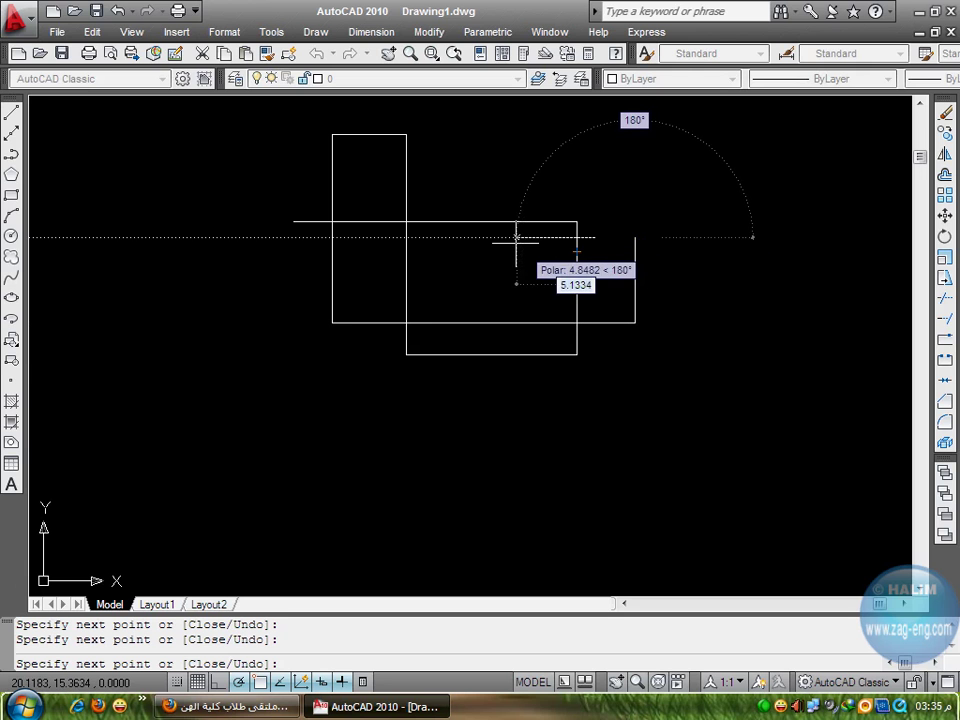
click(576, 237)
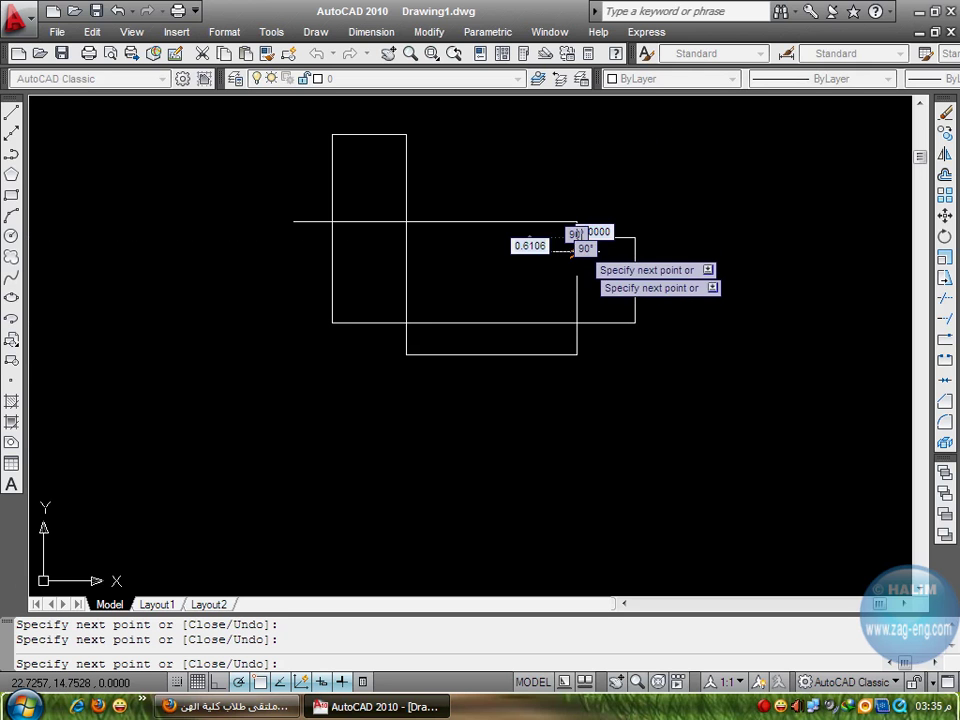
Finish the lines, then pick the tall box, lower-left region, small box and bottom strip as hatch areas
key(Return)
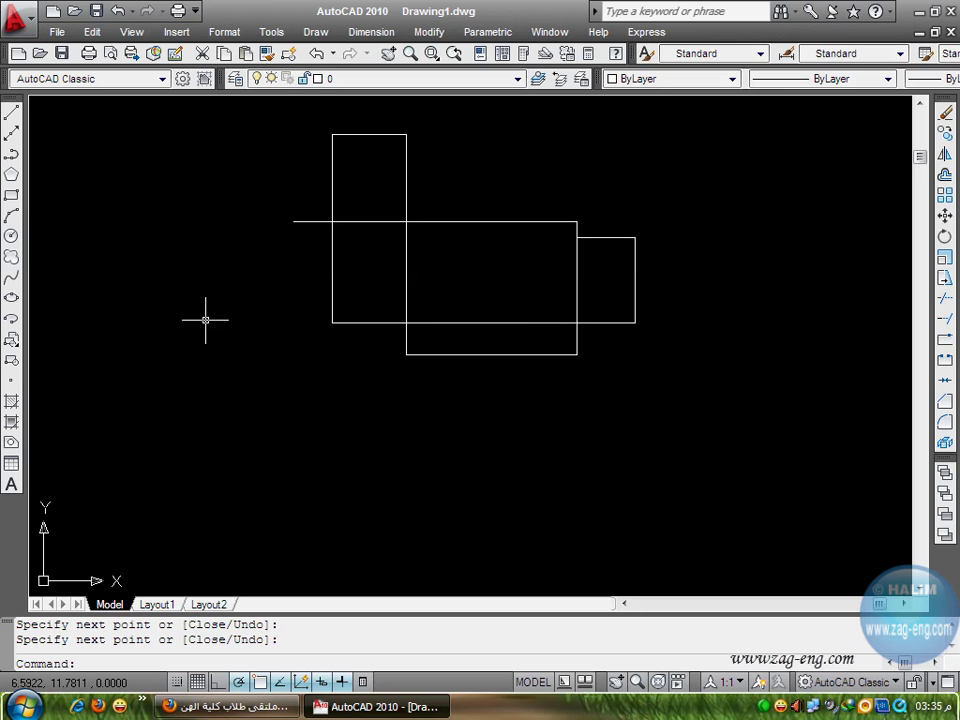
text(h)
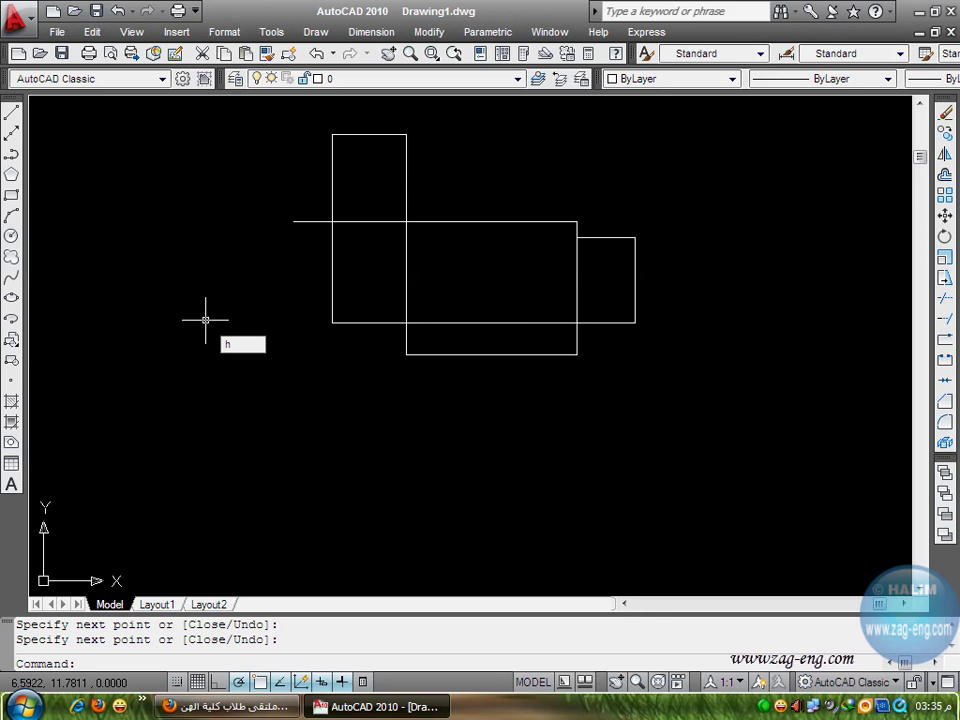
key(Return)
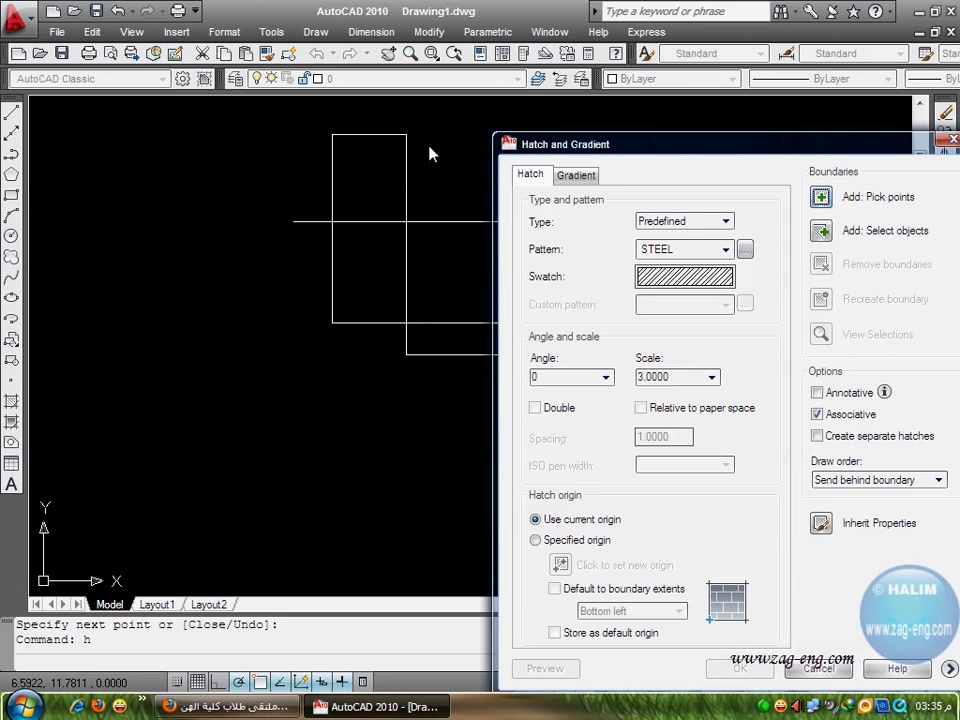
click(820, 198)
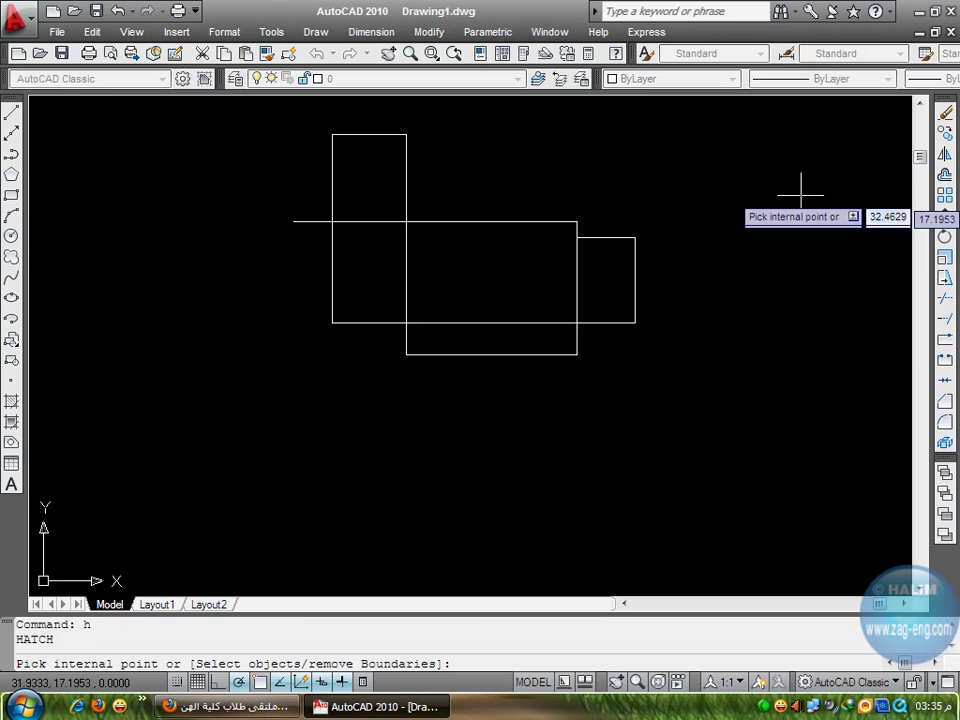
click(364, 160)
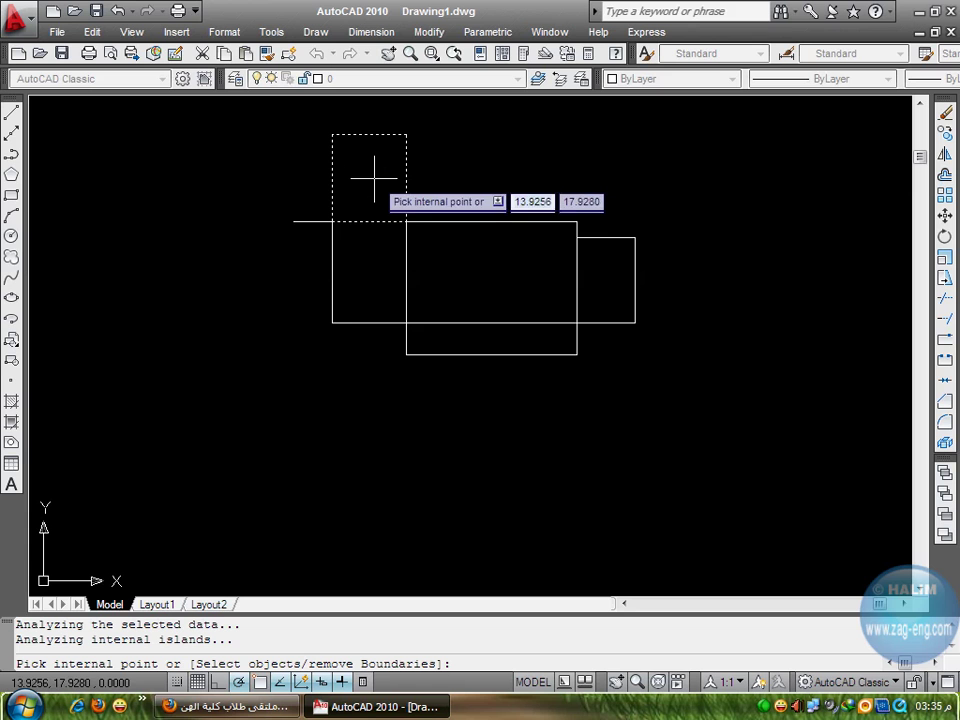
click(381, 272)
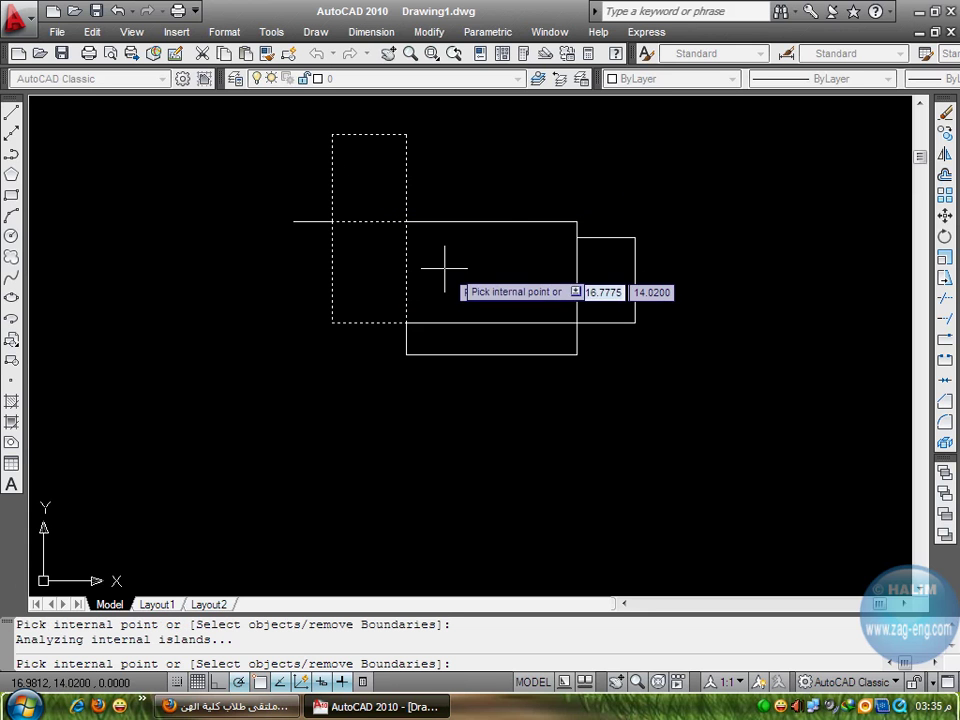
click(600, 279)
click(504, 341)
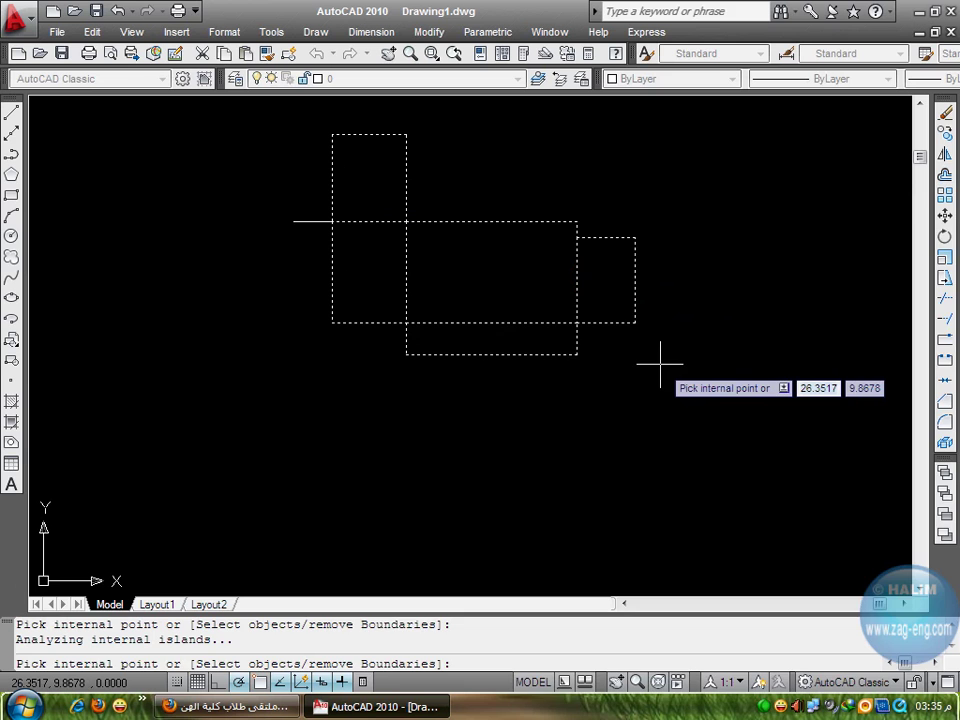
key(Return)
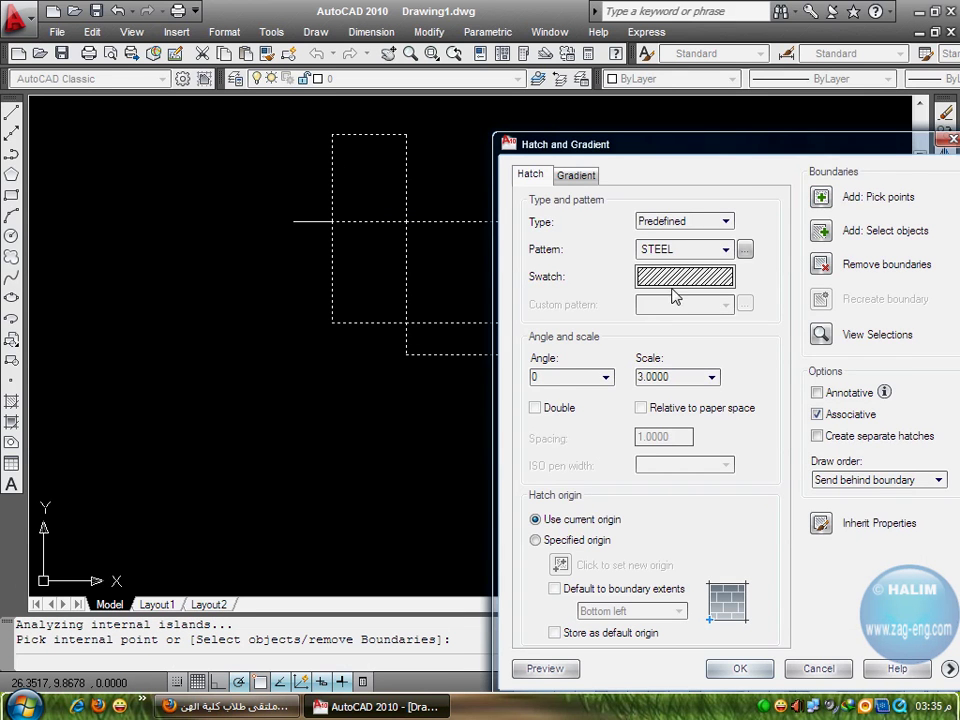
Switch the pattern from STEEL to BRICK, preview it and apply it to the outline
click(678, 292)
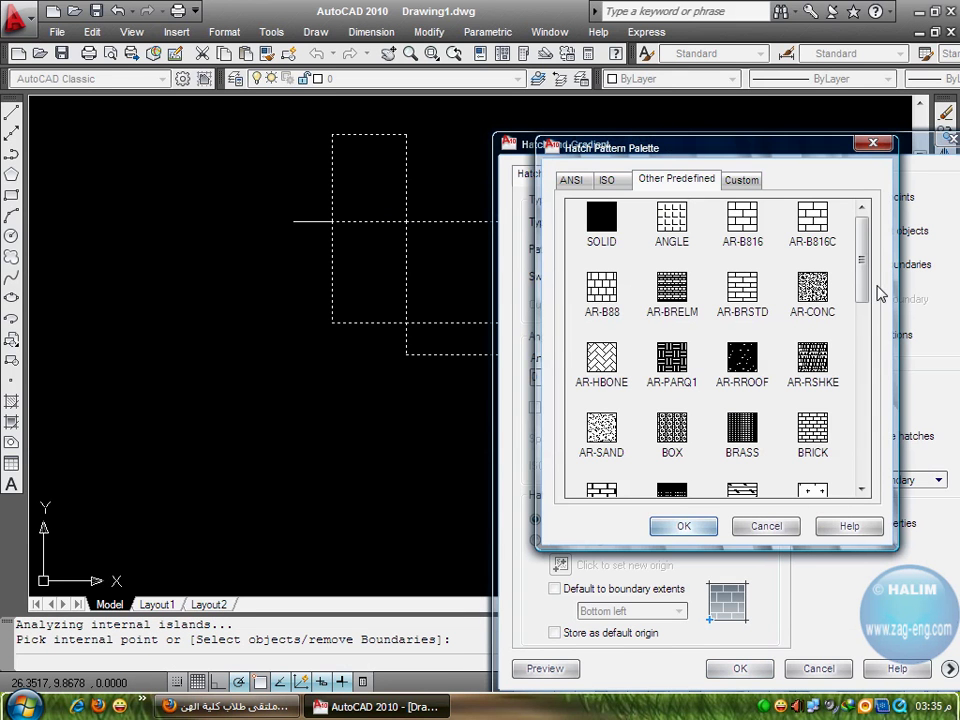
click(810, 448)
click(676, 526)
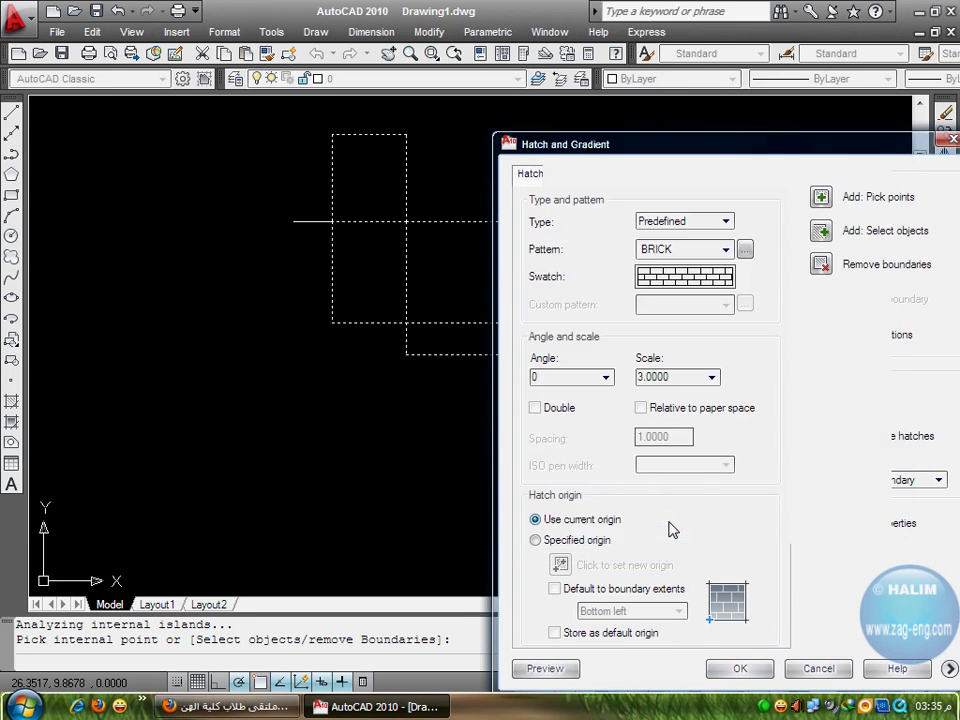
click(557, 669)
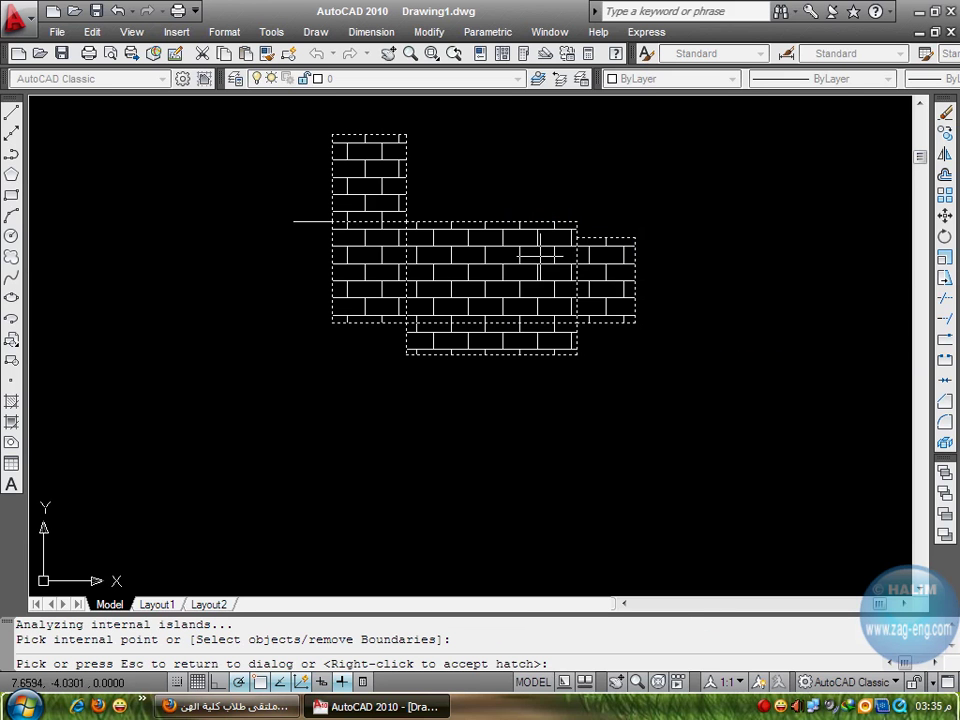
click(729, 381)
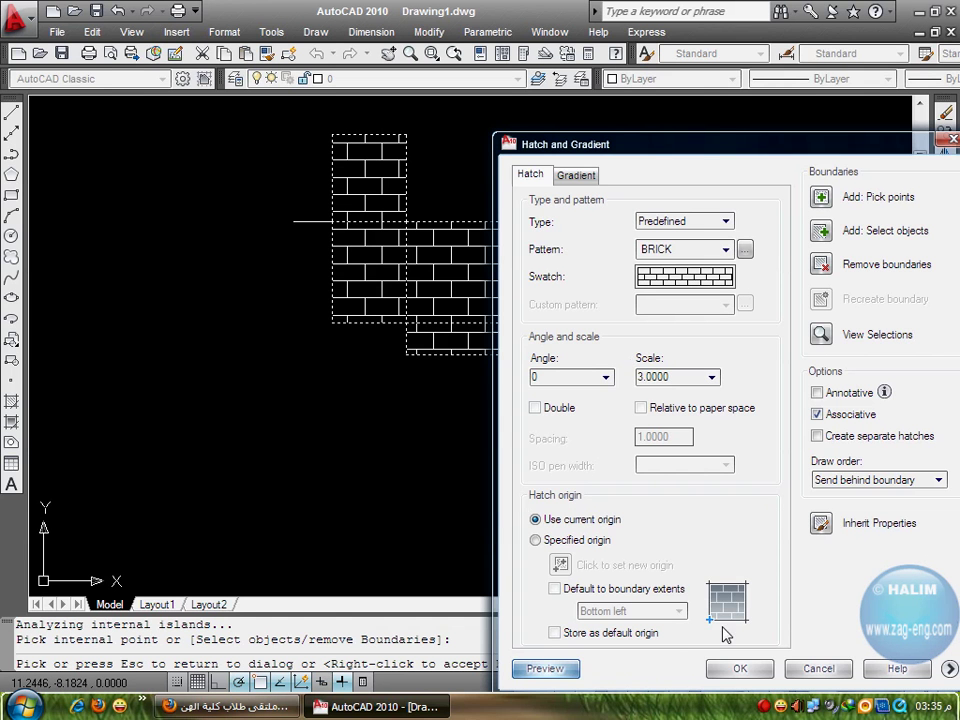
click(736, 668)
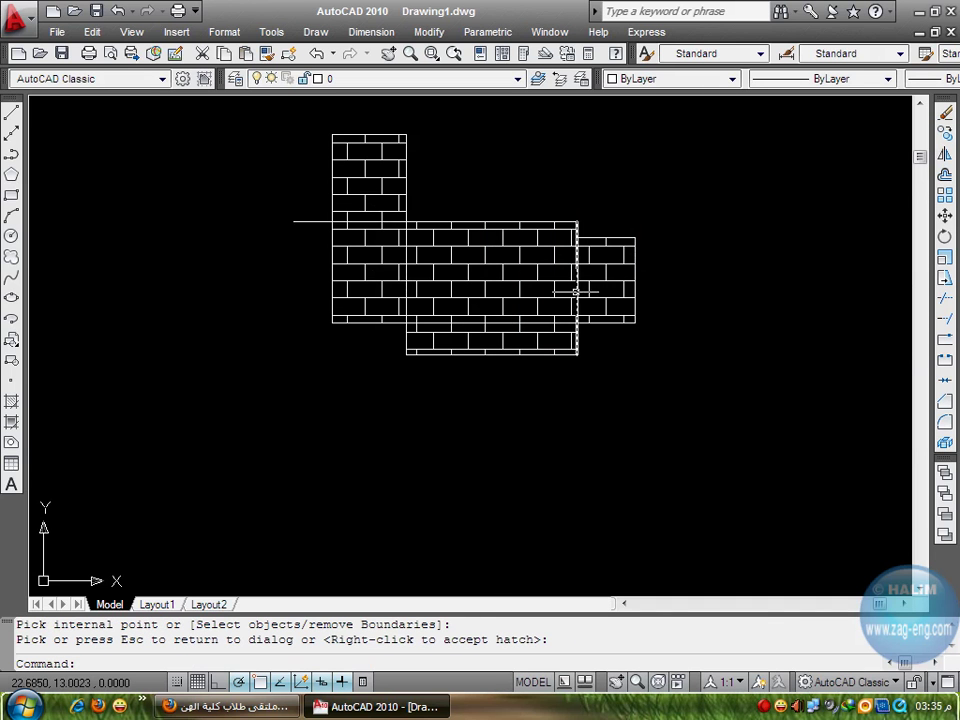
Change the brick hatch's colour to Yellow
click(599, 270)
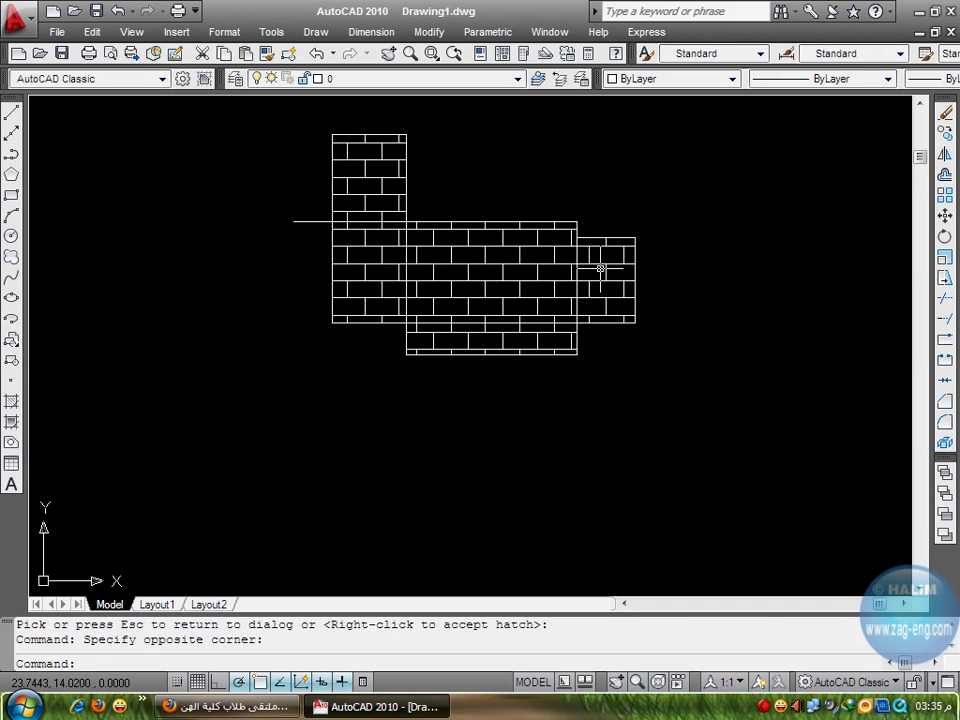
click(600, 268)
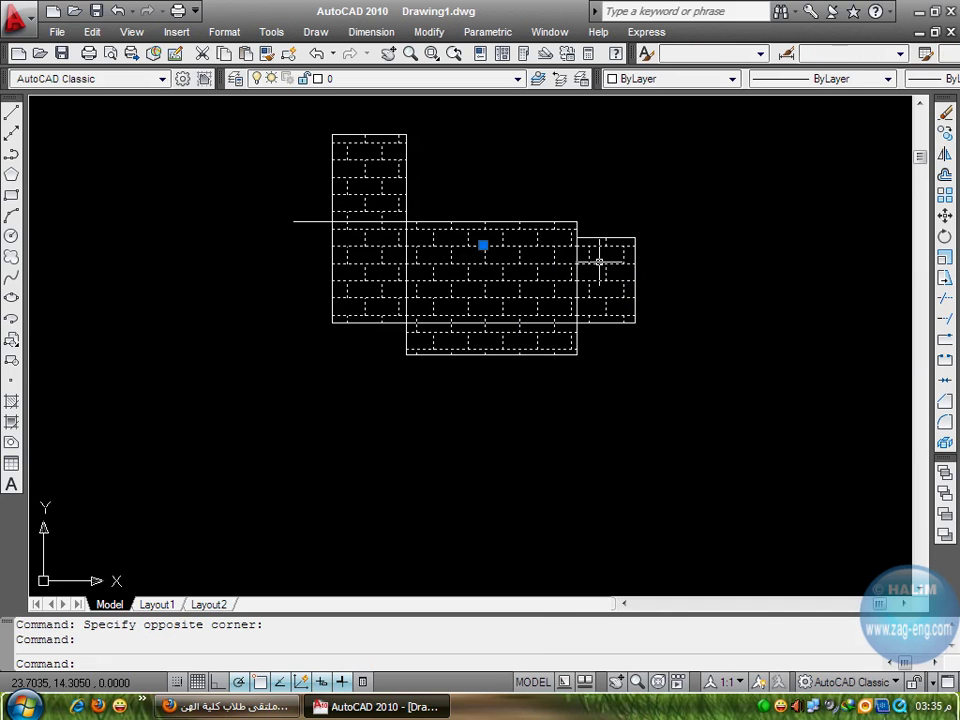
click(676, 86)
click(650, 143)
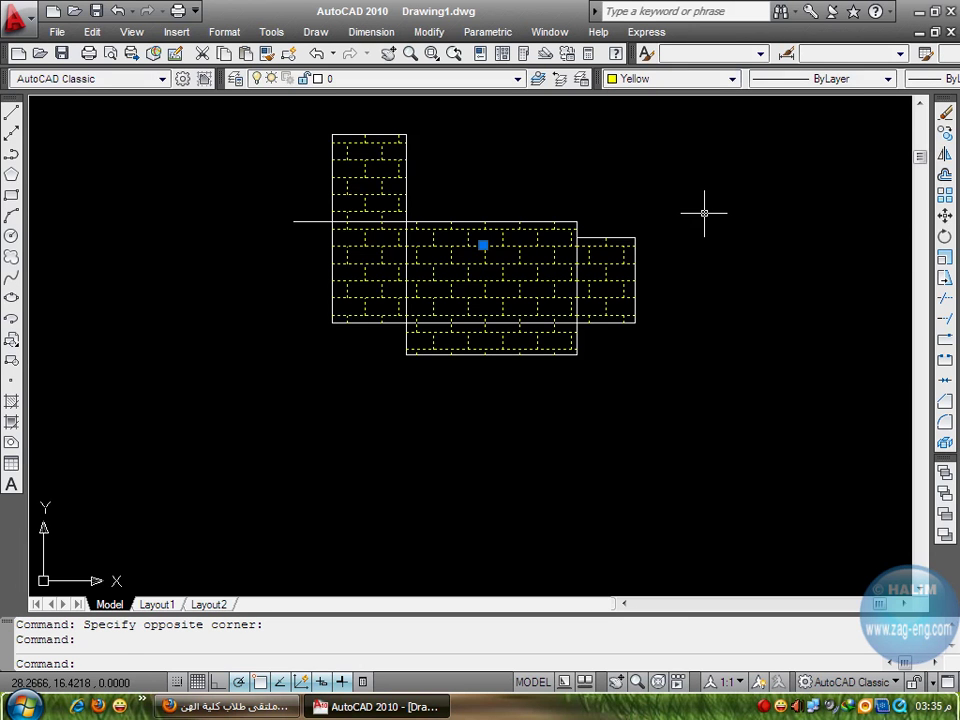
key(Escape)
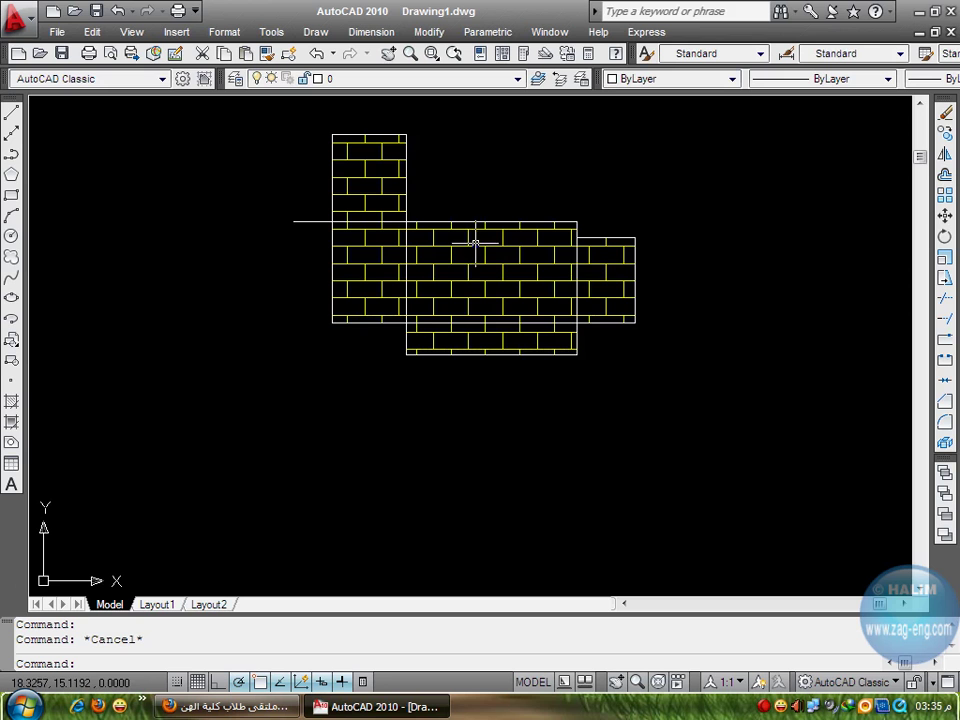
Delete the yellow brick hatch
click(480, 253)
click(438, 244)
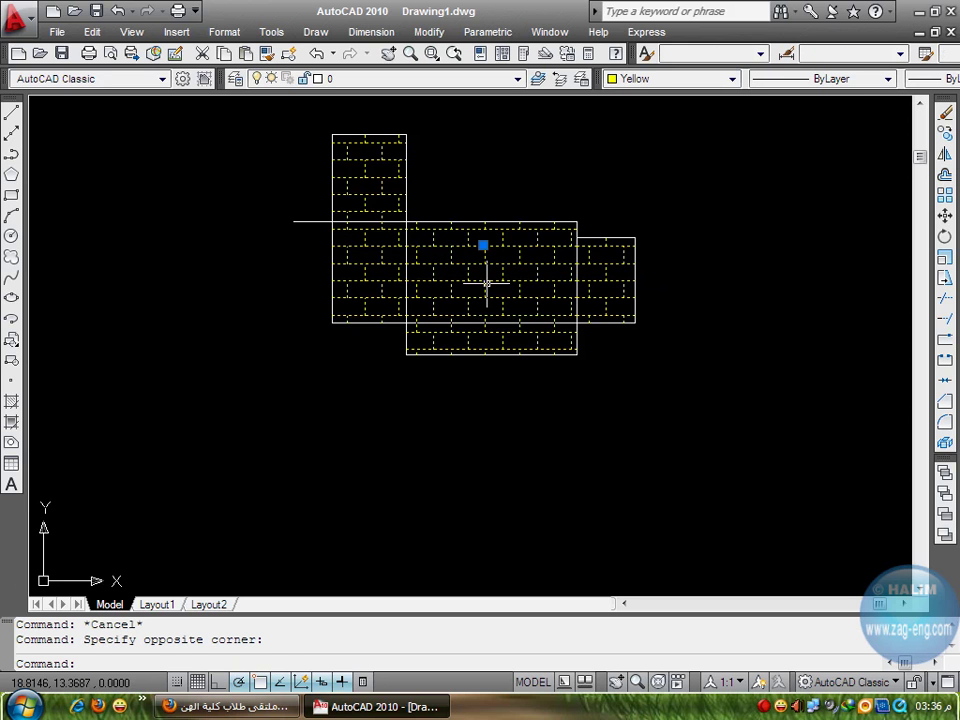
key(Delete)
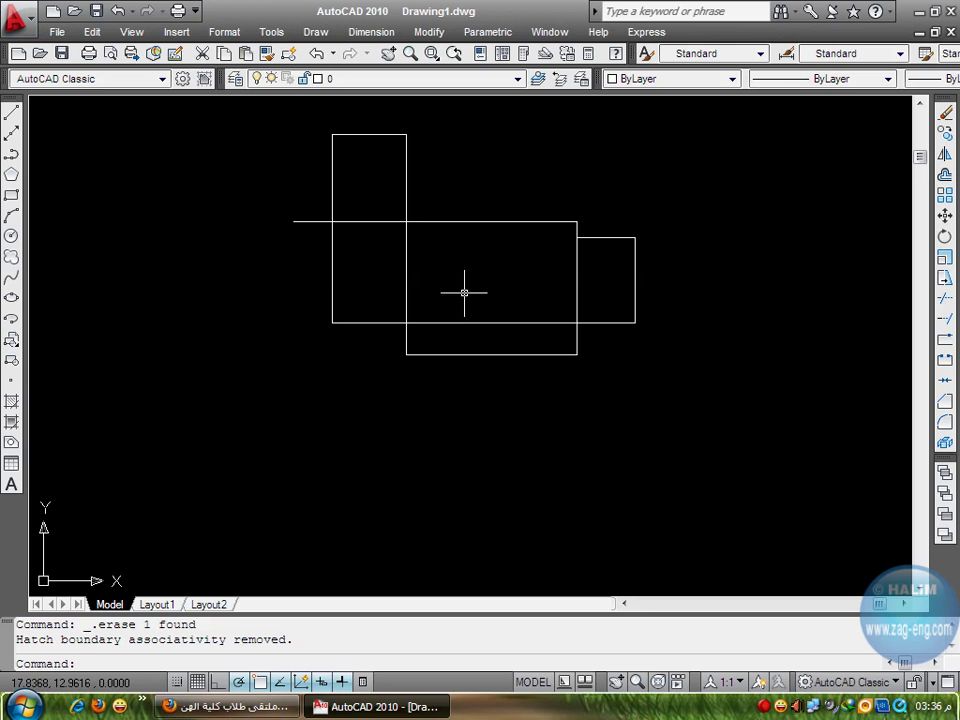
Restart HATCH and select the tall box's top, right and left edges and the line beneath it as boundaries
text(h)
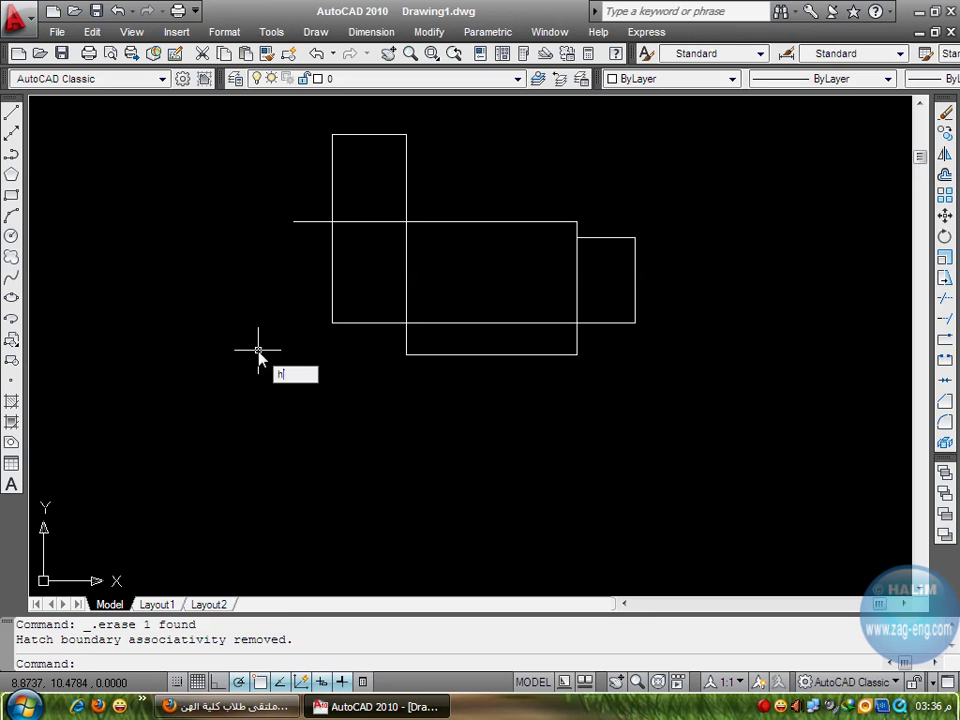
key(Return)
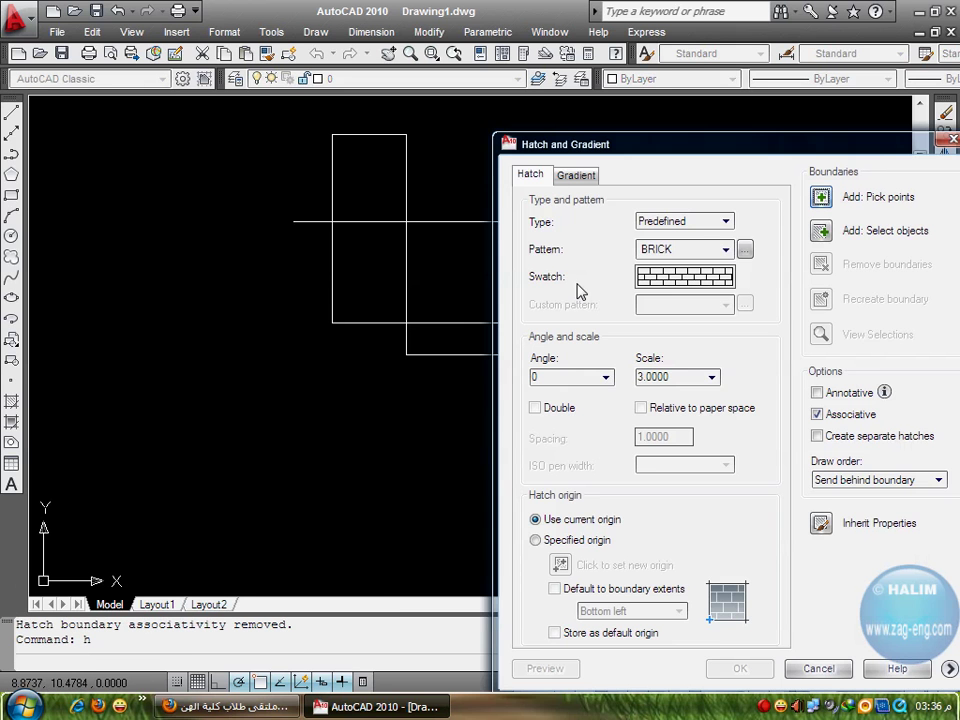
click(822, 232)
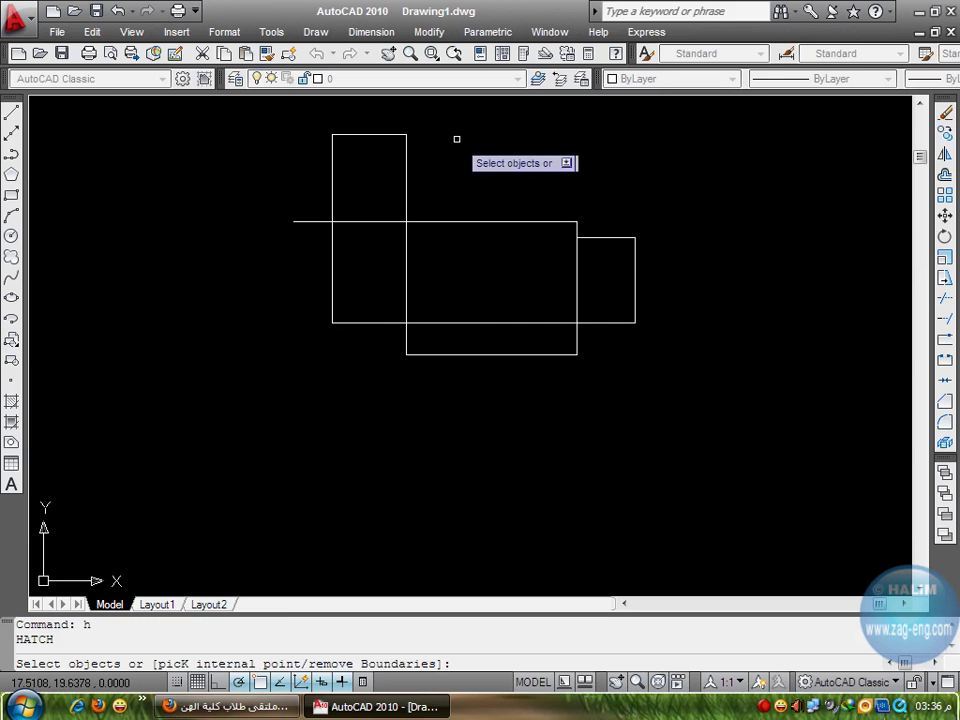
click(368, 134)
click(406, 167)
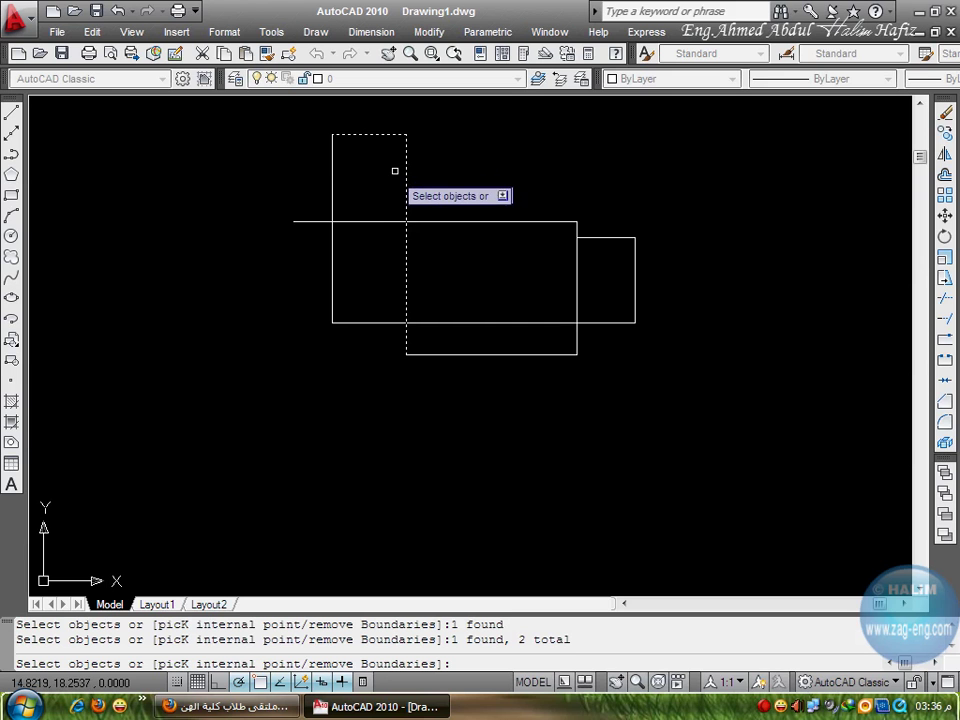
click(330, 170)
click(331, 171)
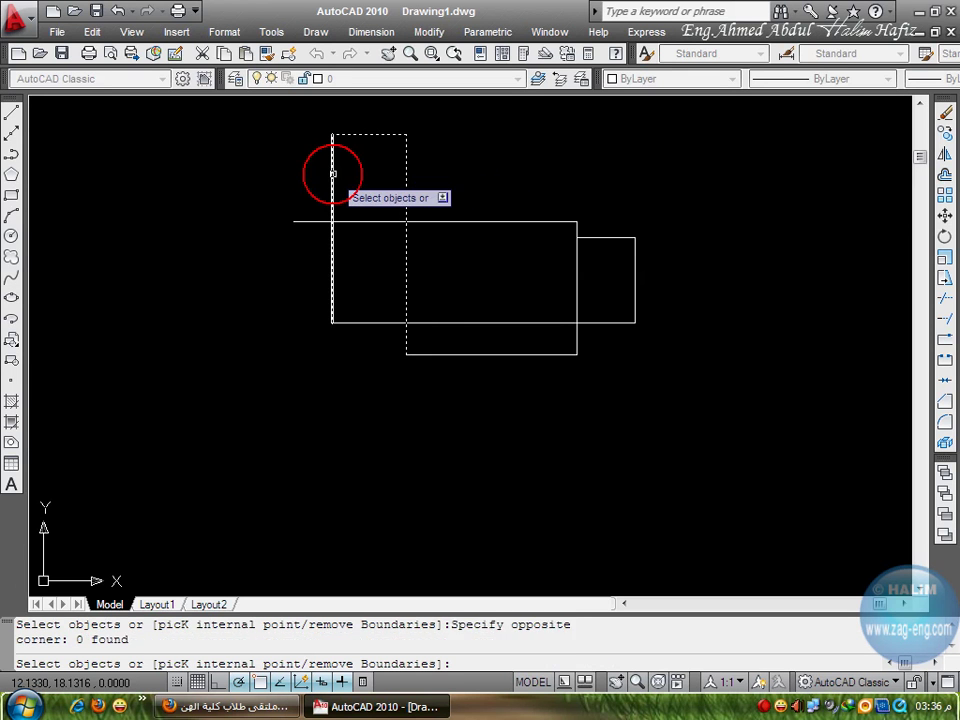
click(334, 195)
click(372, 323)
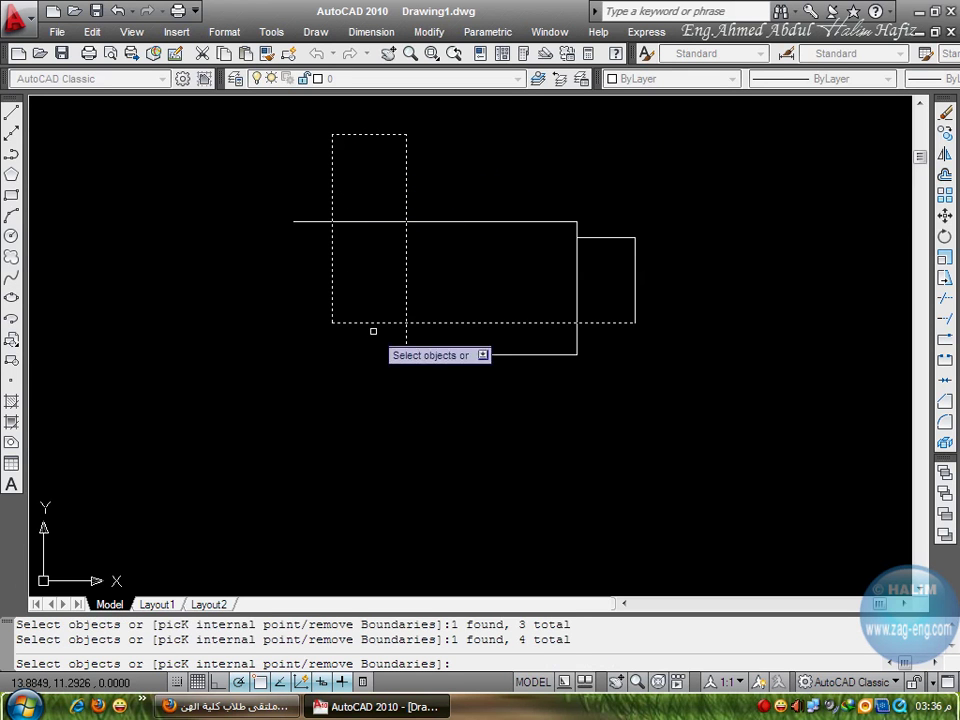
Add the wide box's and small box's remaining lines to the boundary selection
click(455, 356)
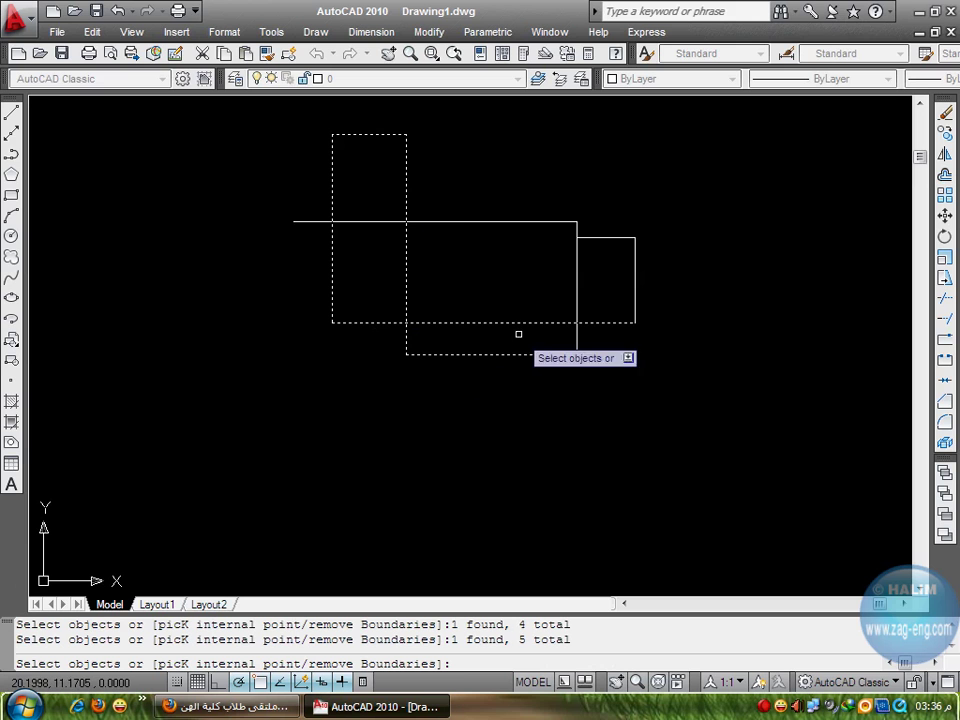
click(580, 265)
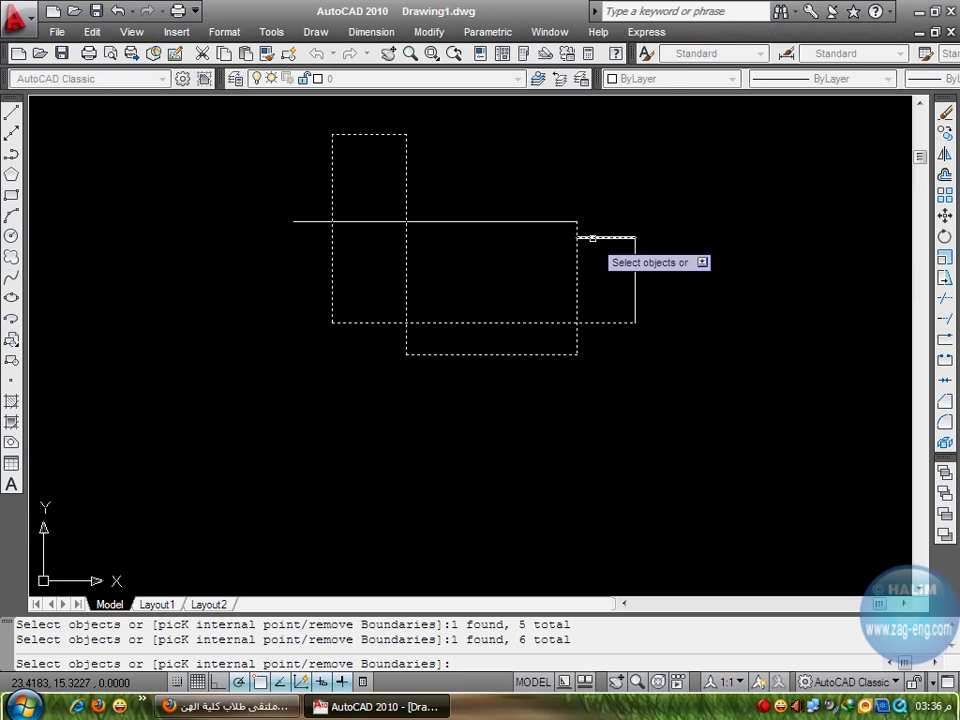
click(600, 238)
click(636, 262)
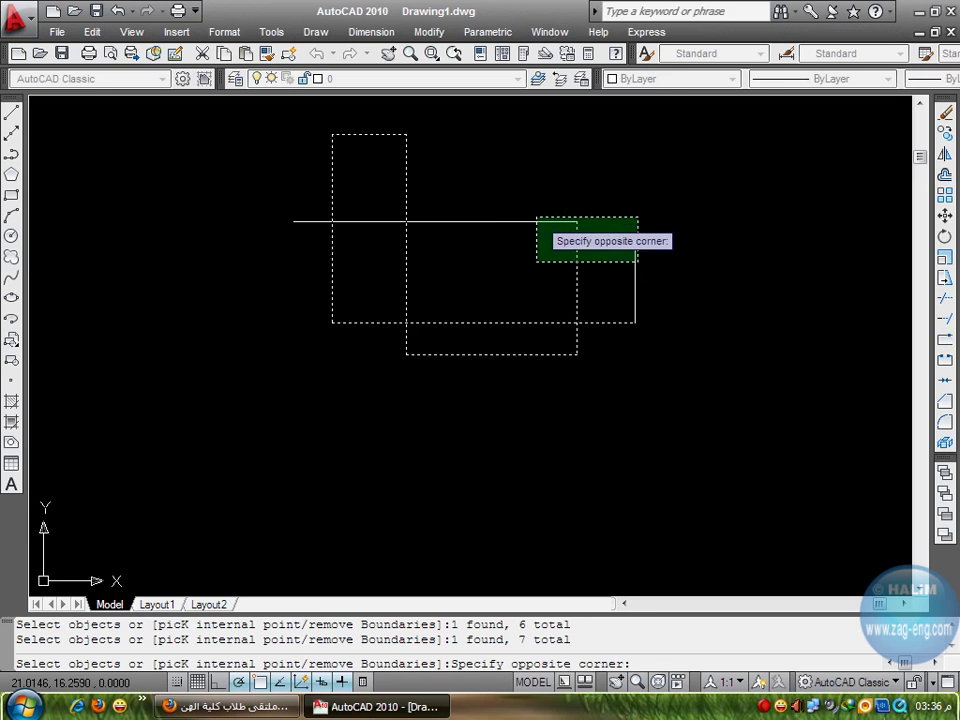
click(534, 216)
key(Return)
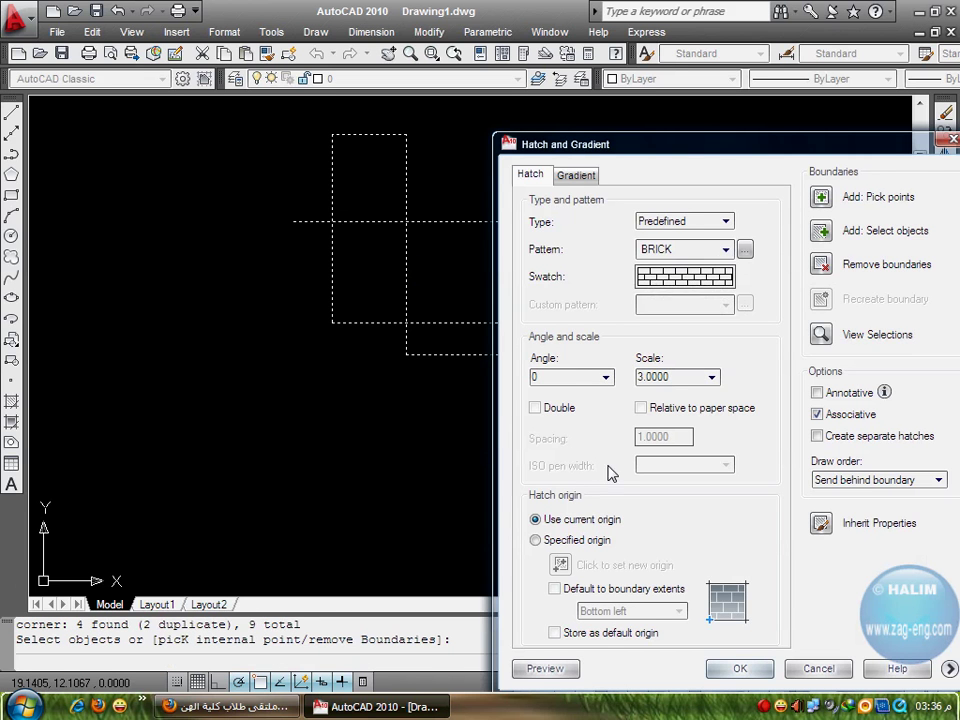
Preview and accept the BRICK hatch at scale 3, then select it
click(545, 668)
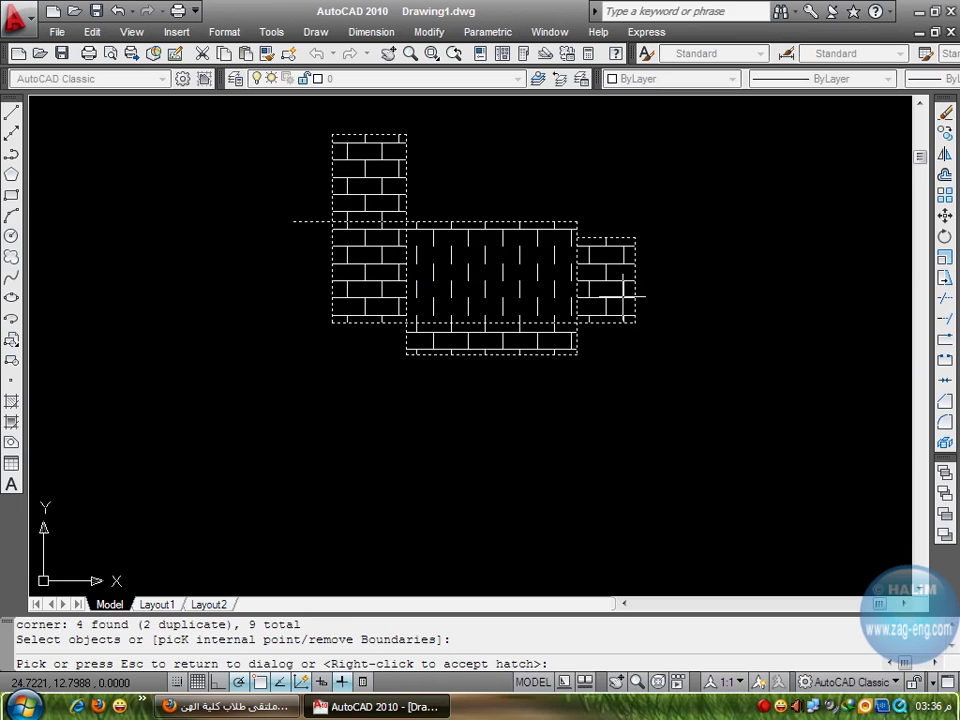
right_click(622, 292)
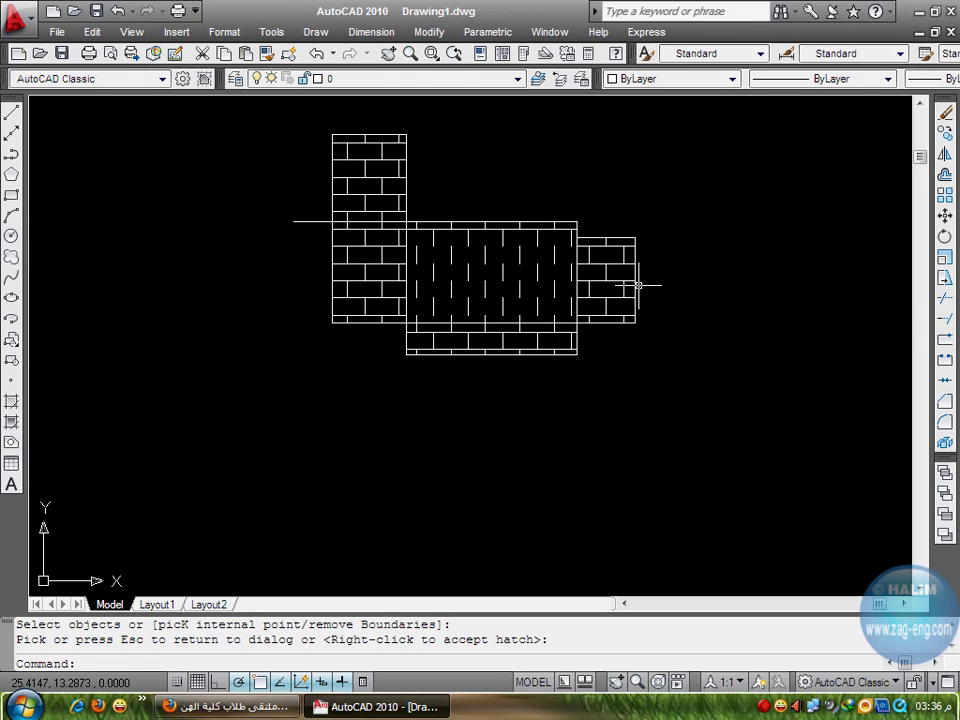
click(484, 268)
click(458, 271)
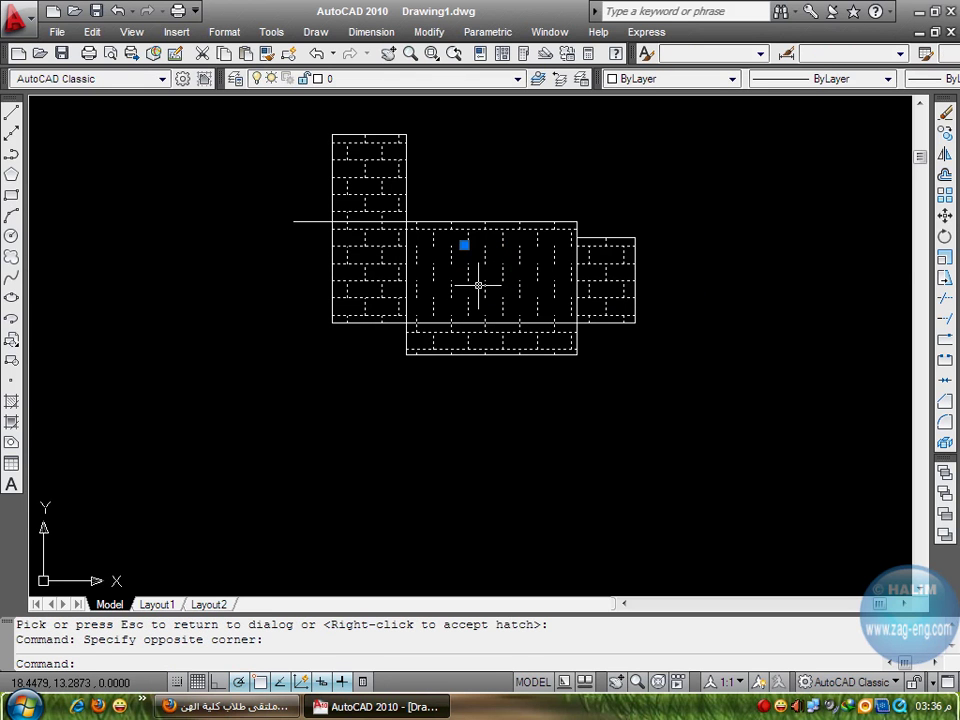
Delete the brick hatch, then all outline lines including the last two leftovers
key(Delete)
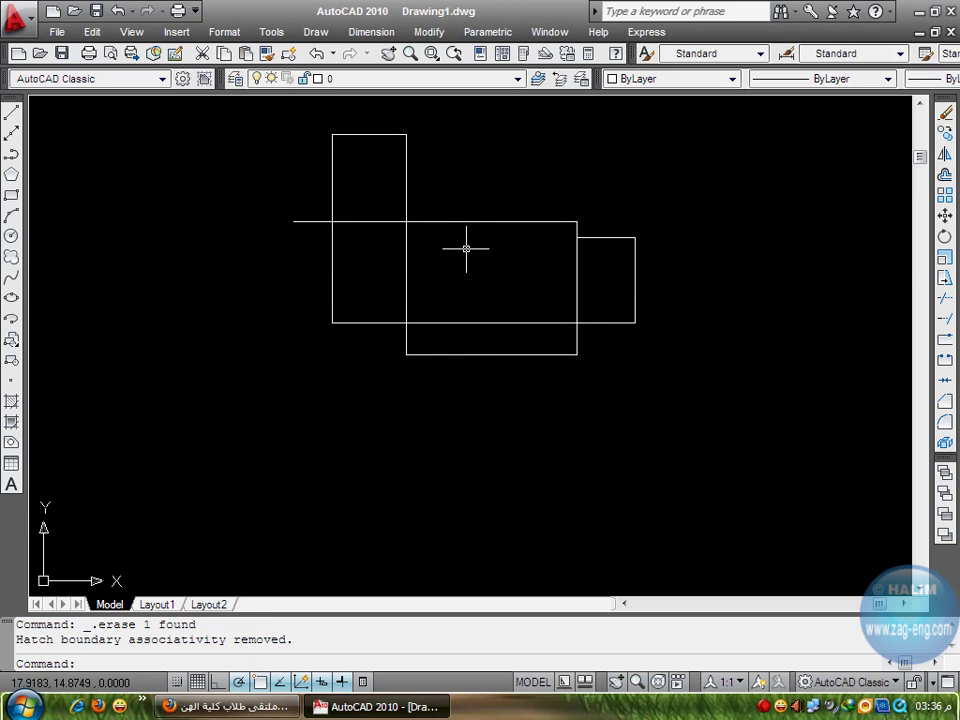
click(648, 150)
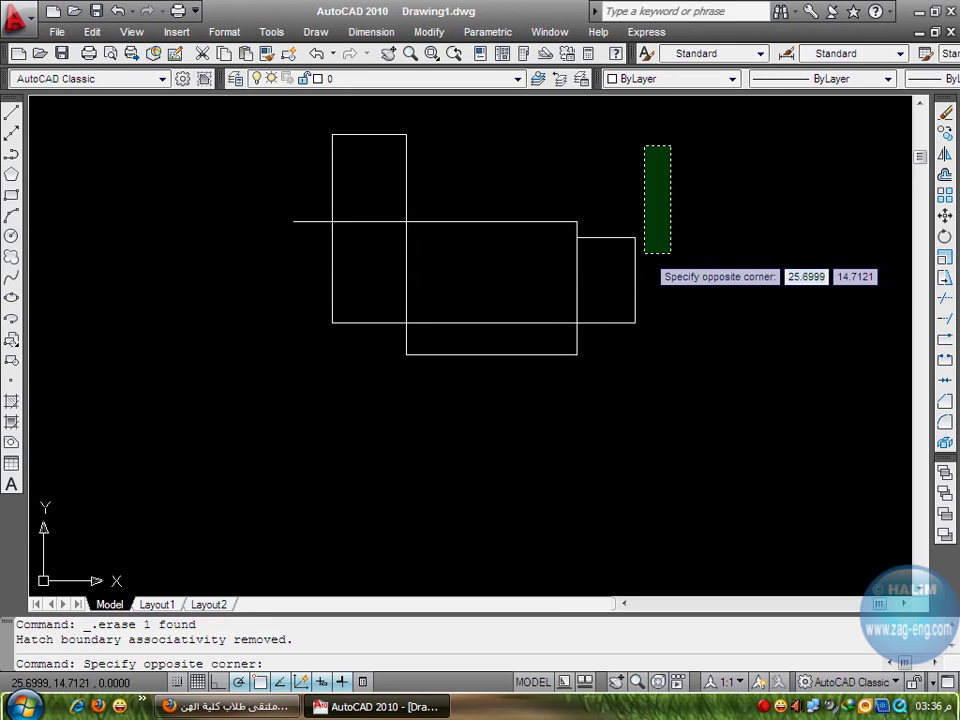
click(260, 342)
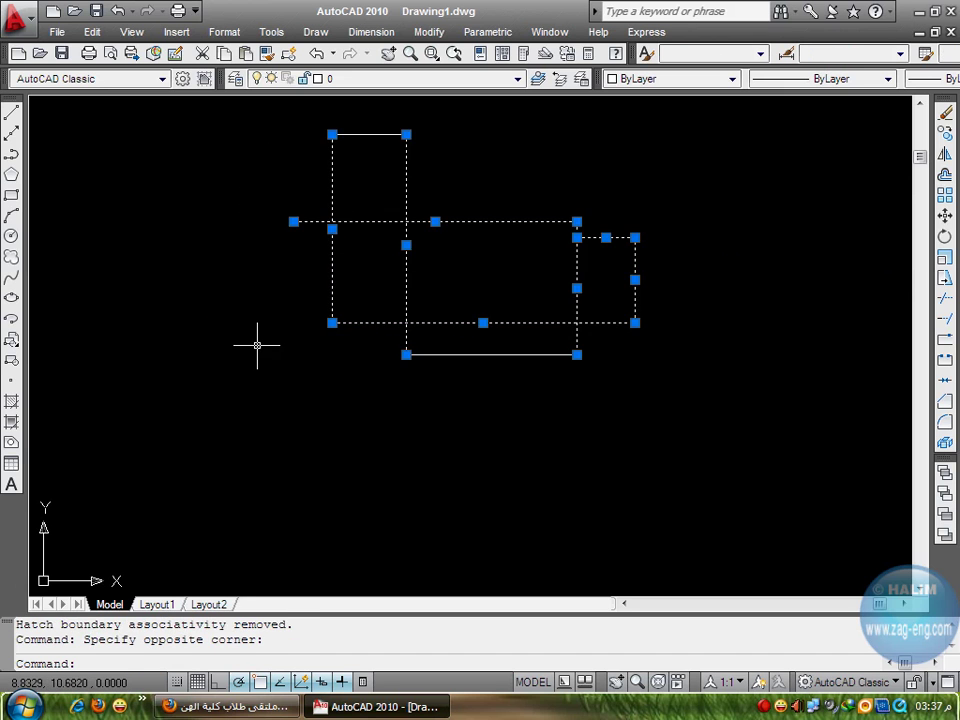
key(Delete)
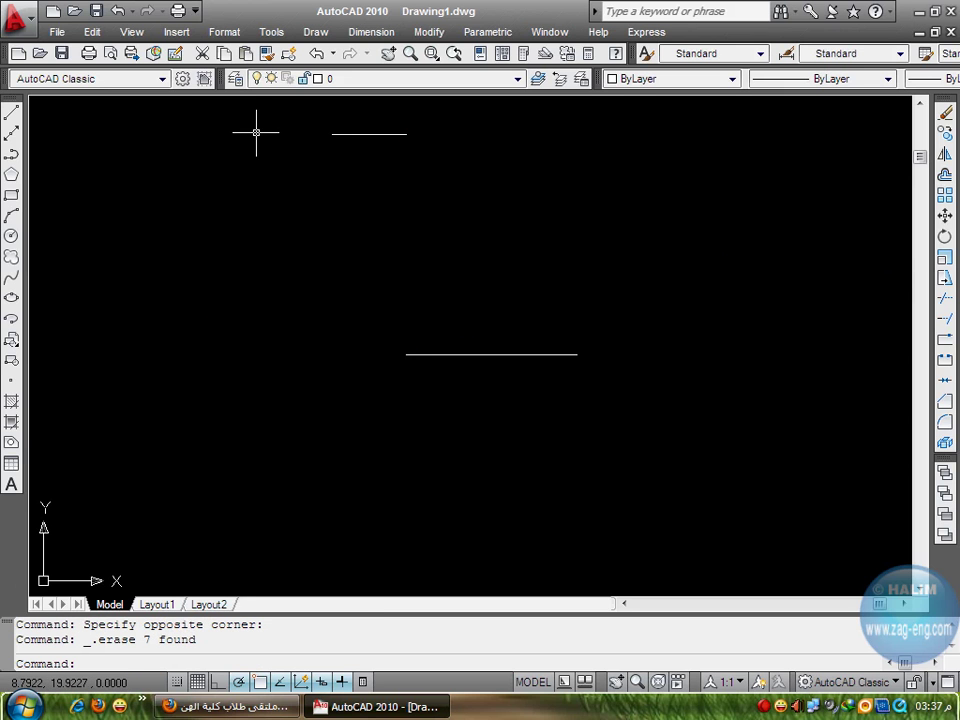
click(256, 131)
click(661, 438)
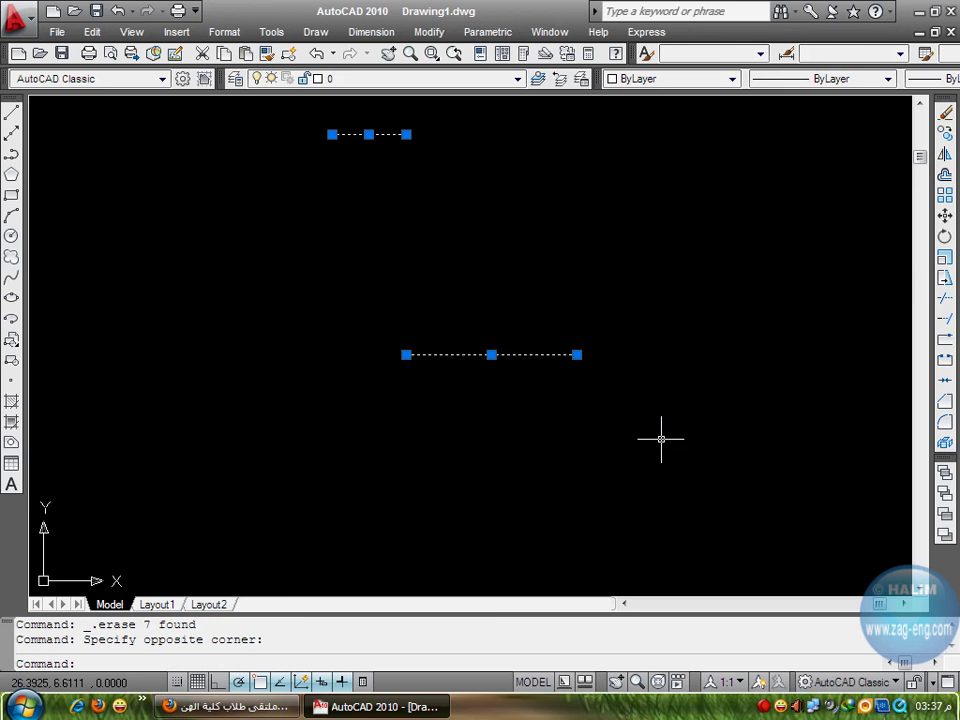
key(Delete)
Draw a square outline from four connected lines, then reopen Hatch and Gradient with BRICK at scale 3
click(14, 118)
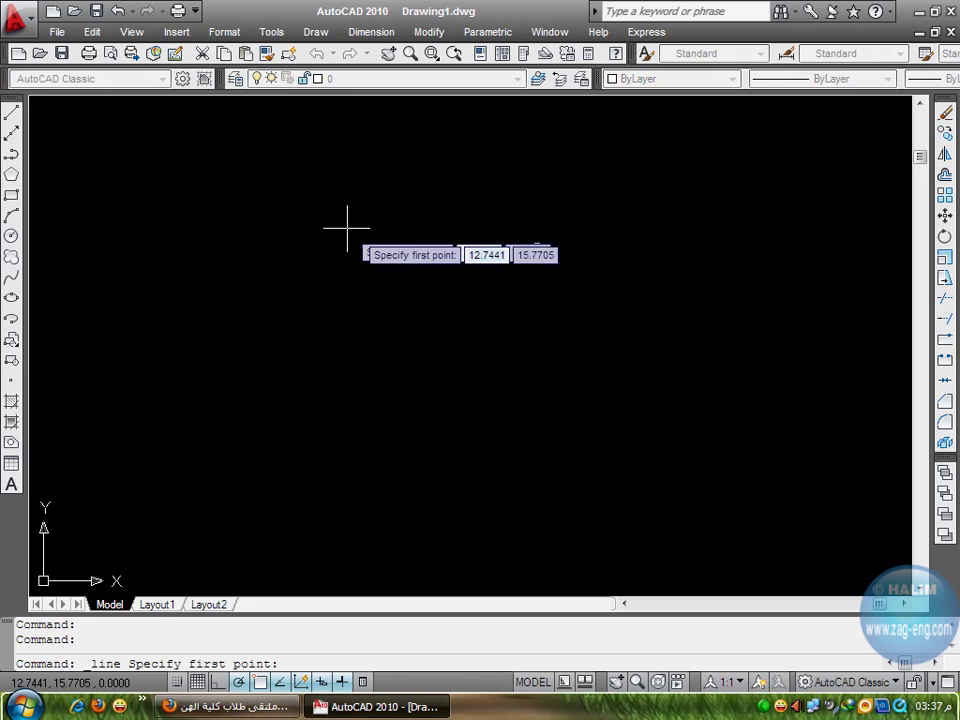
click(373, 230)
click(544, 230)
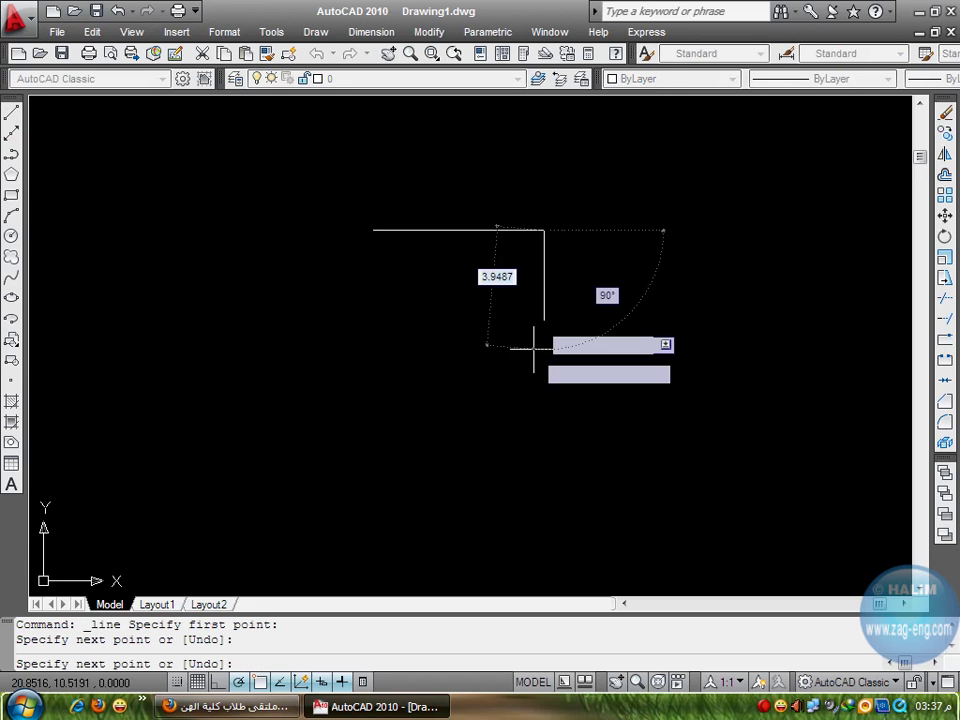
click(544, 382)
click(363, 382)
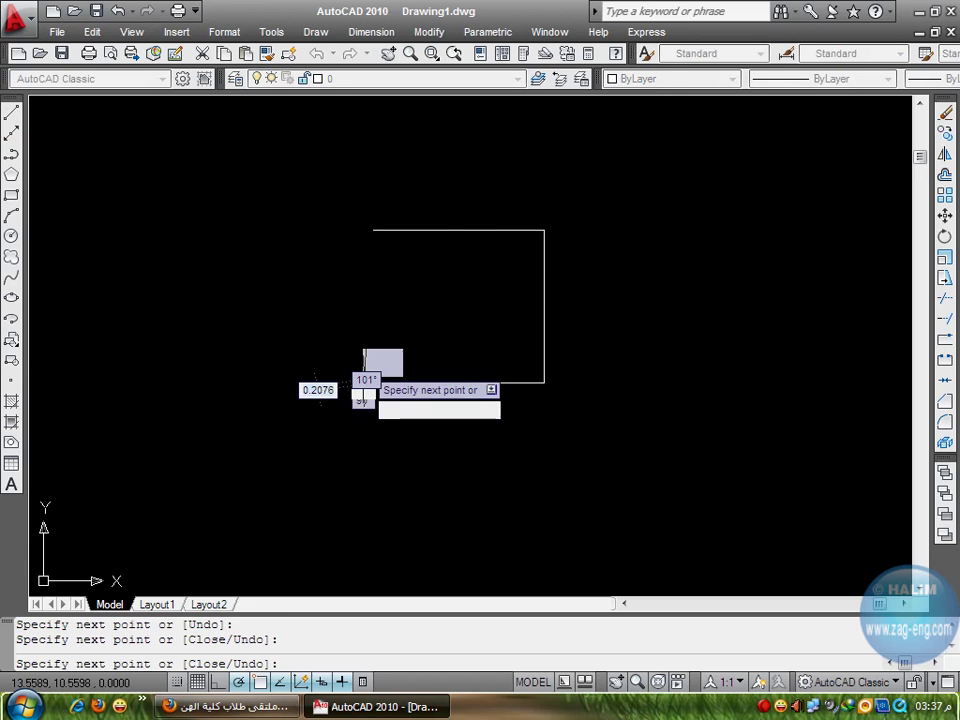
scroll(357, 220, up, 3)
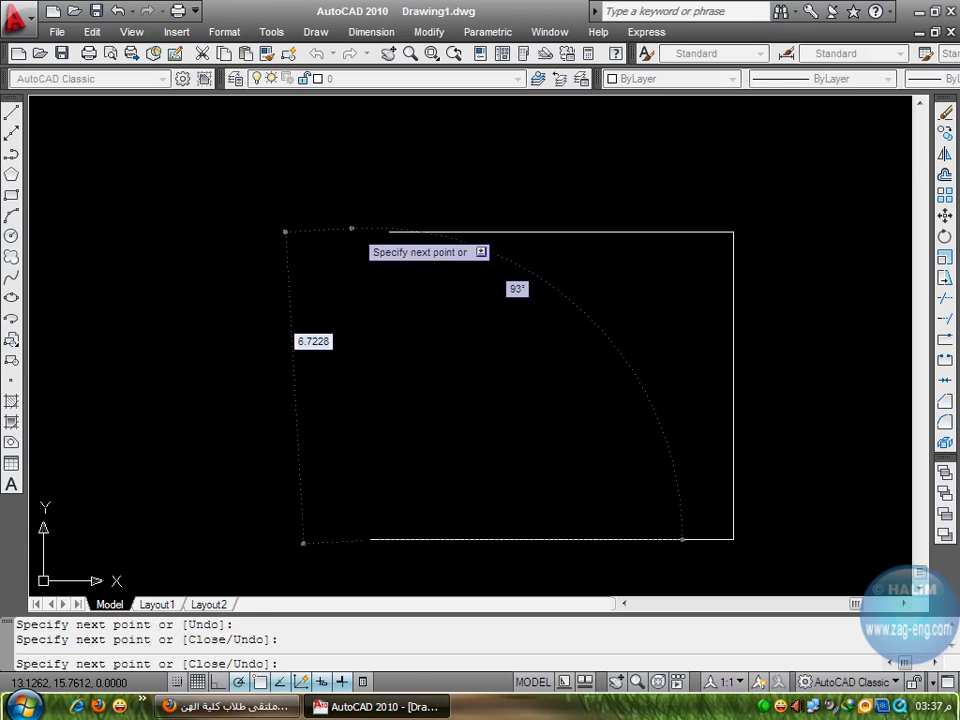
click(369, 232)
key(Return)
scroll(374, 232, down, 2)
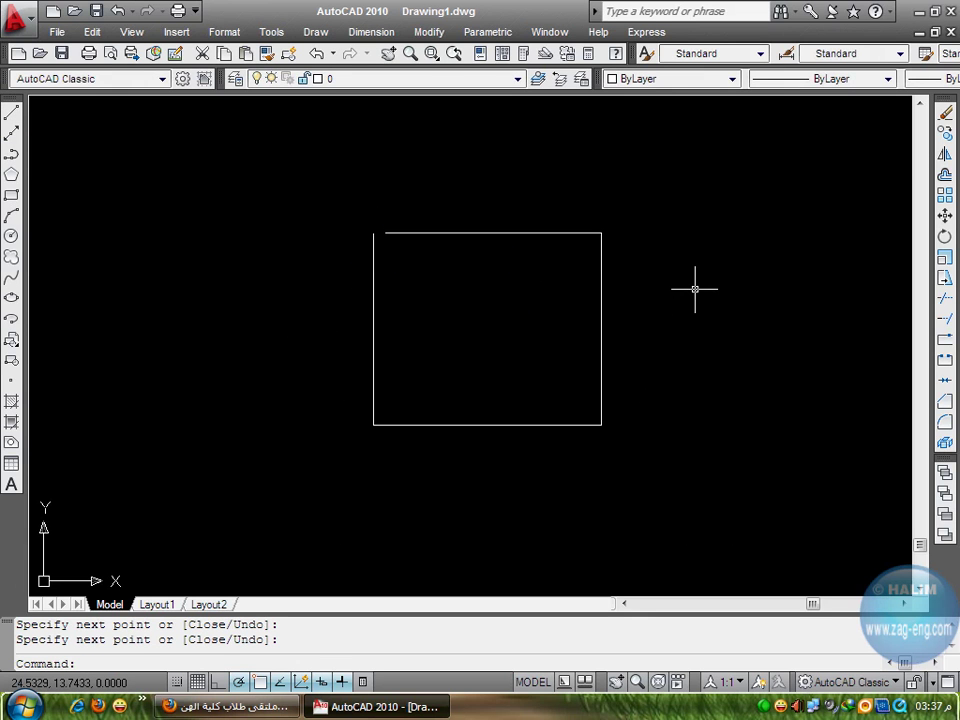
text(h)
key(Return)
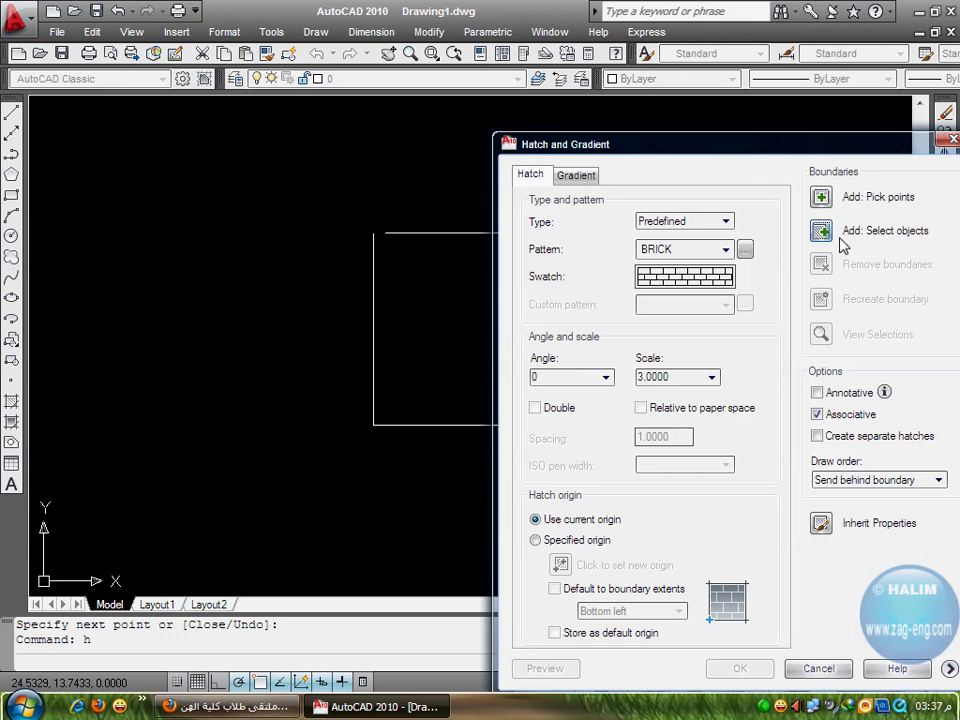
Select the square's top, right, bottom and left edges as boundaries, preview and accept the BRICK hatch
click(821, 231)
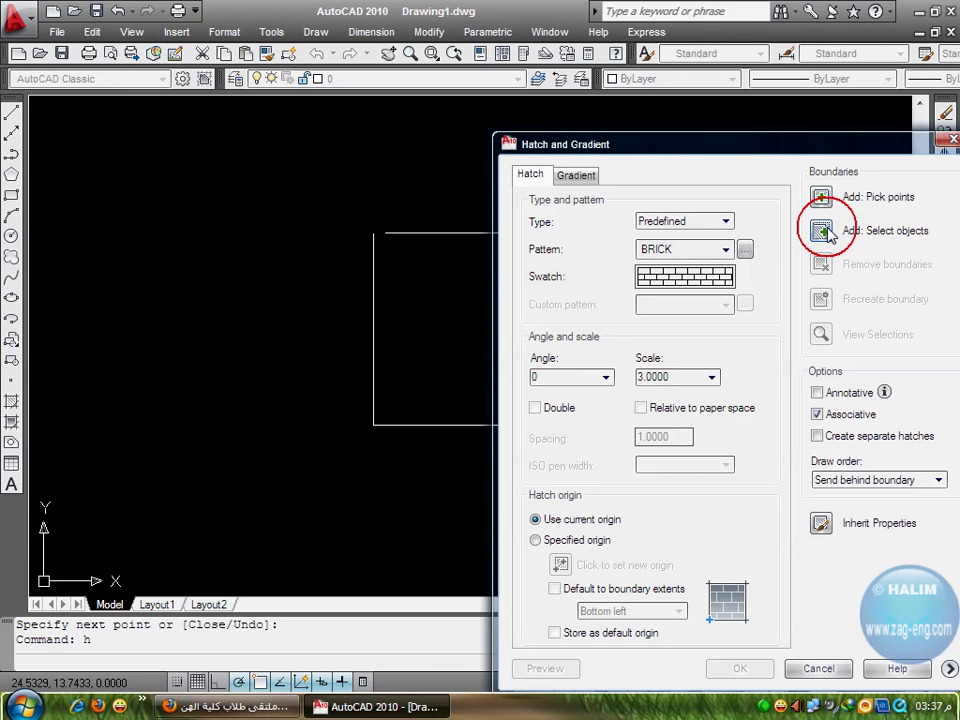
click(514, 232)
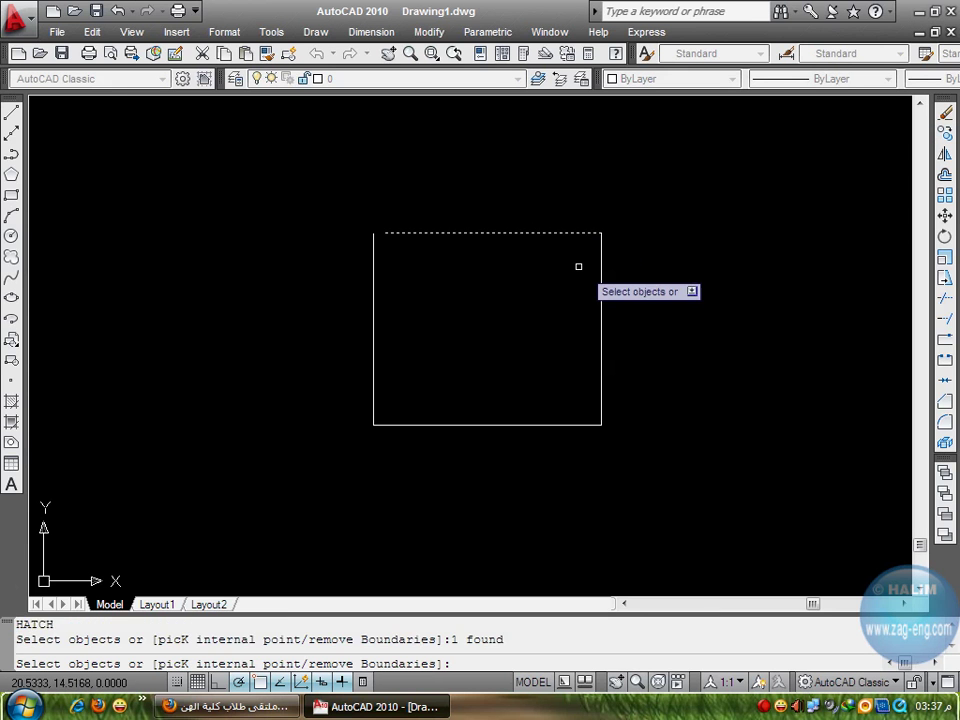
click(599, 269)
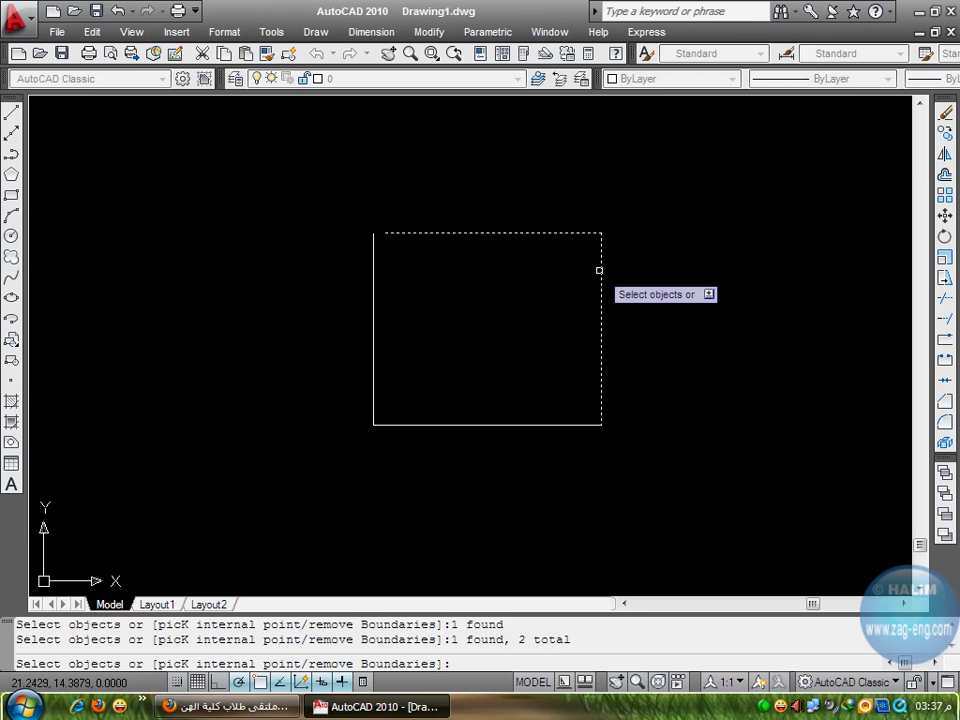
click(469, 421)
click(466, 425)
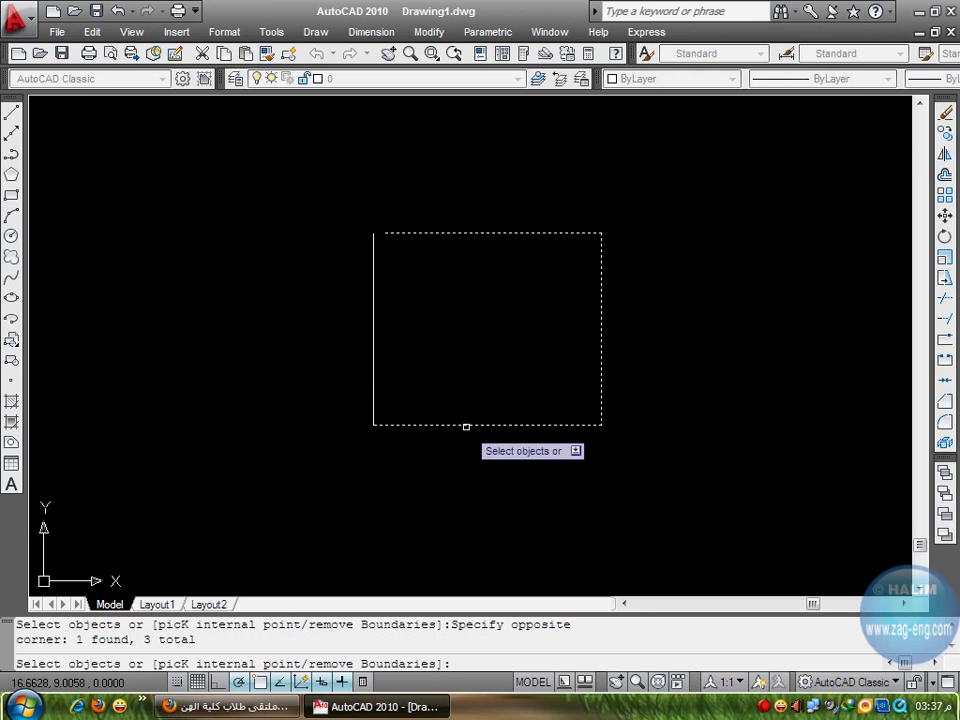
click(373, 356)
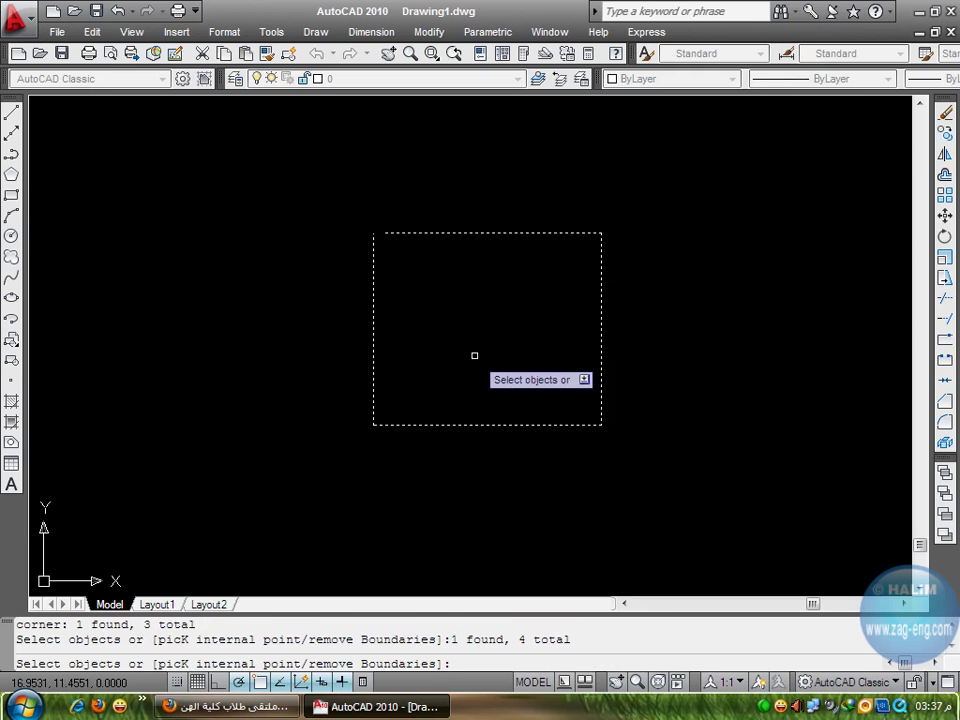
key(Return)
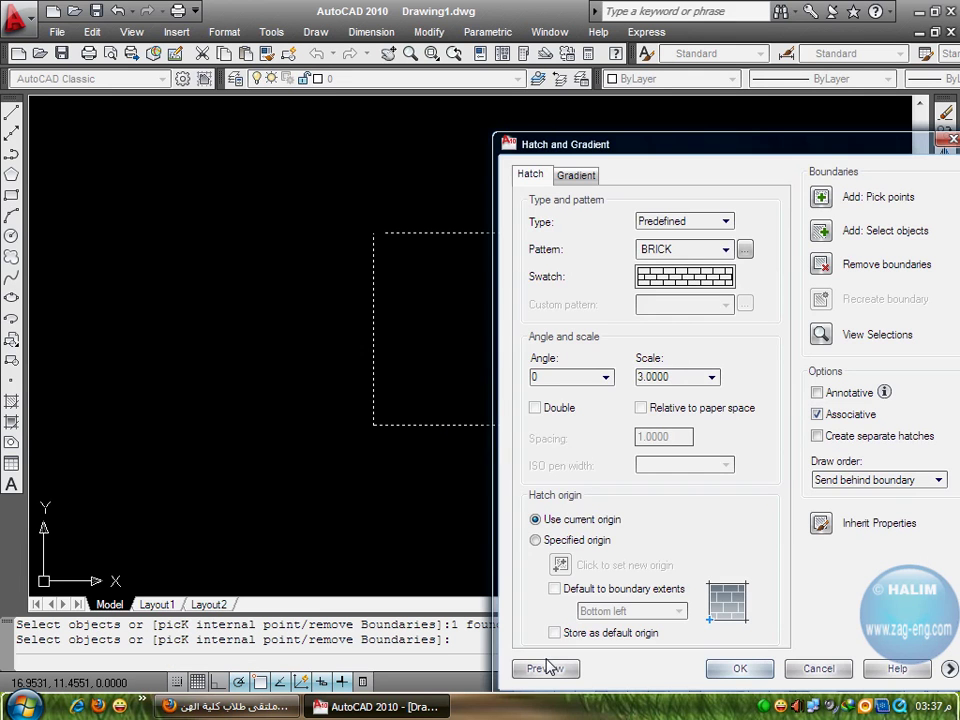
click(546, 667)
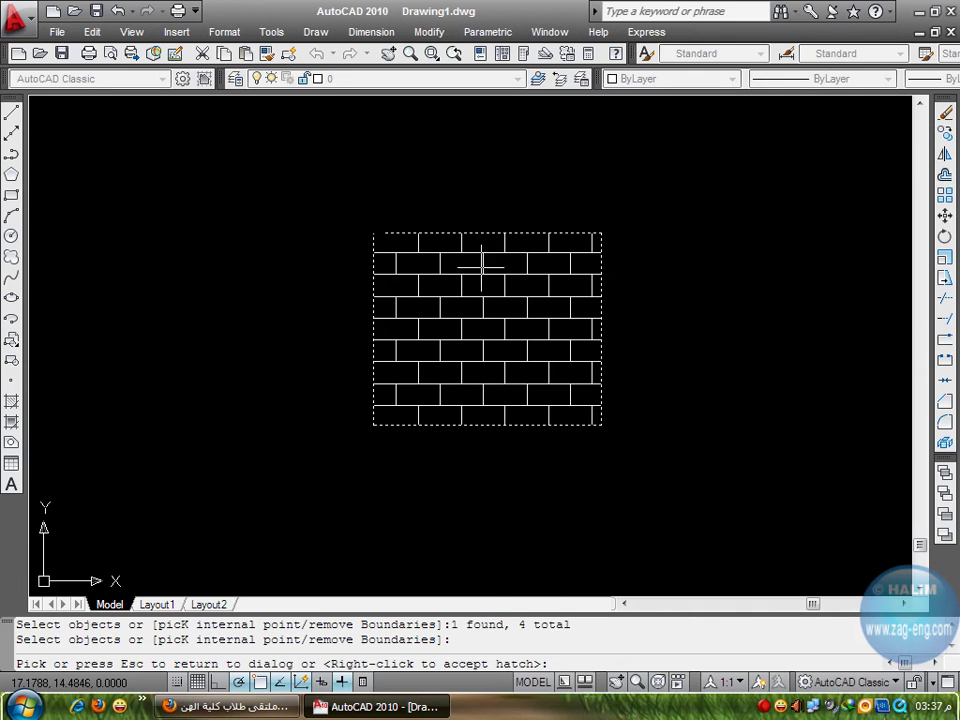
right_click(433, 224)
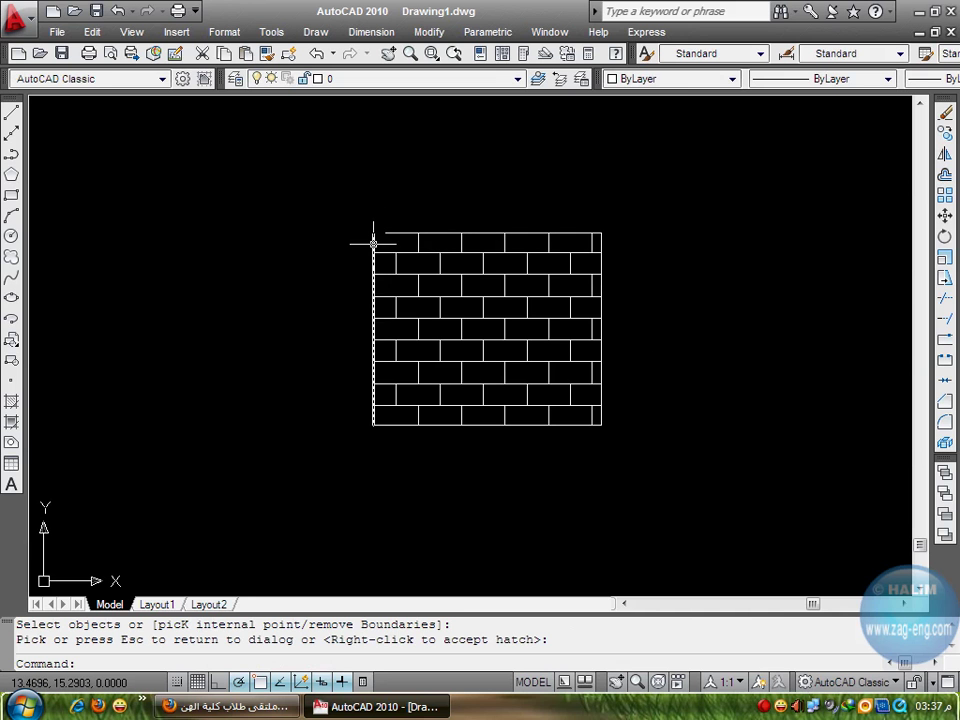
Stretch the rectangle's top edge left endpoint toward the top-left corner
click(414, 231)
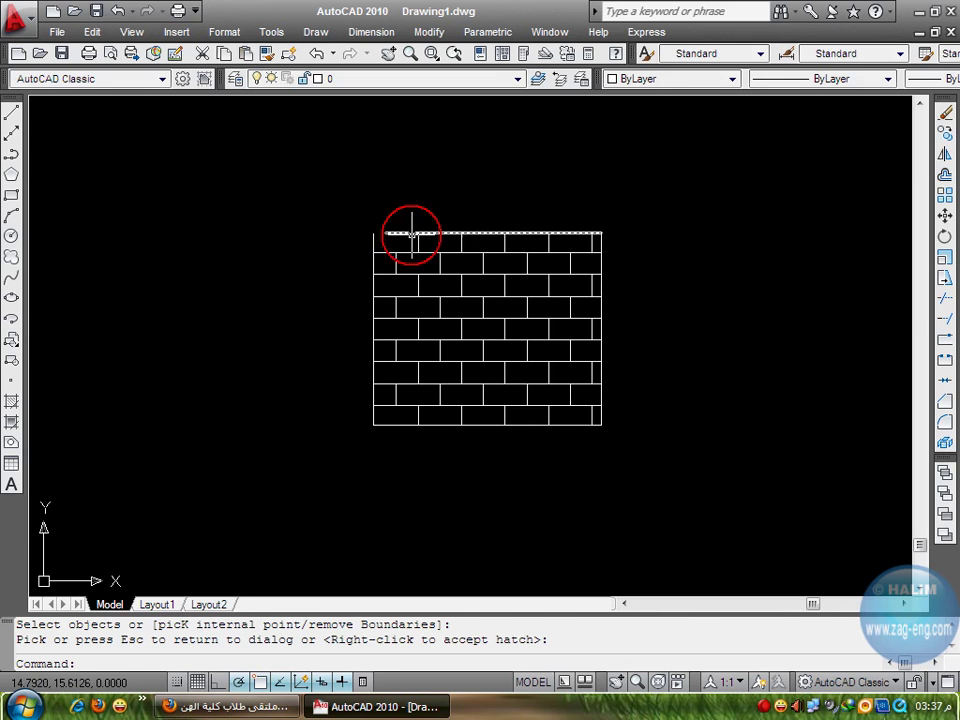
click(385, 233)
click(374, 233)
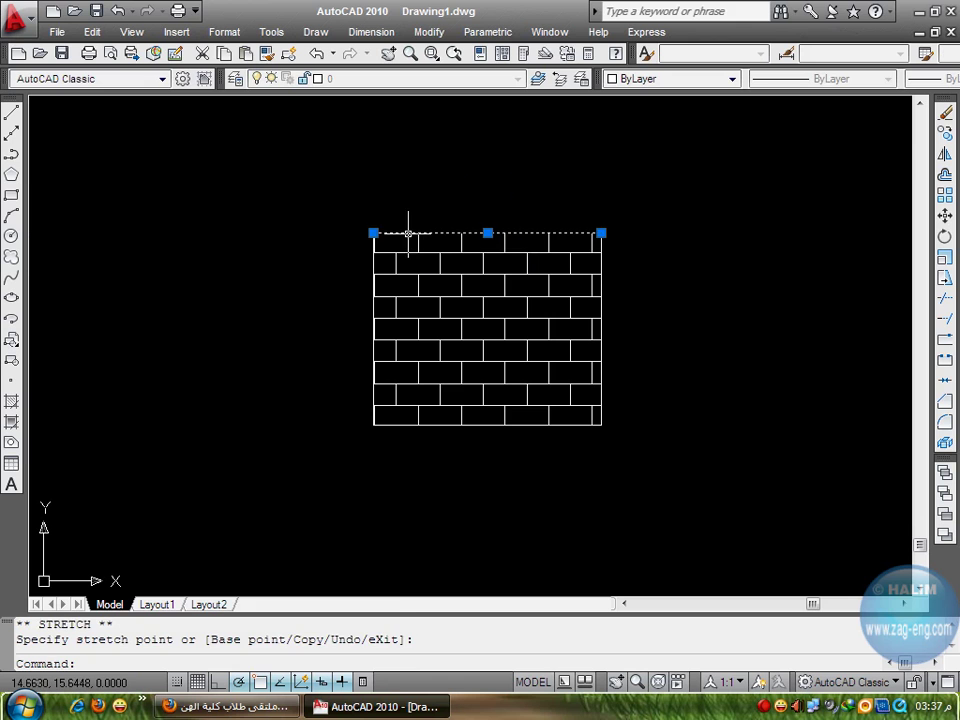
key(Escape)
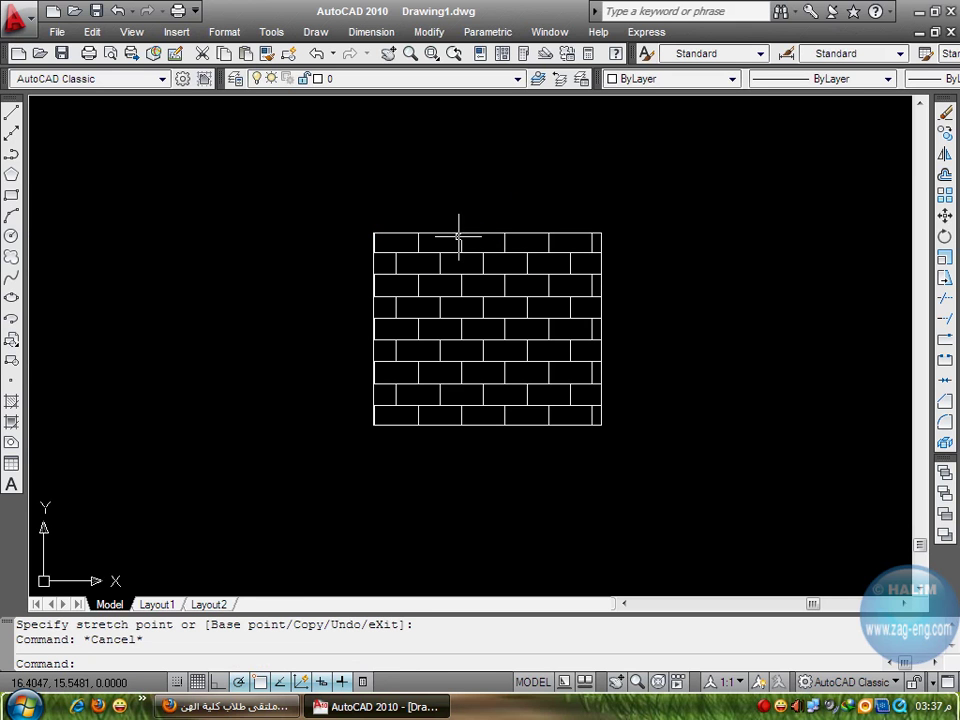
click(534, 284)
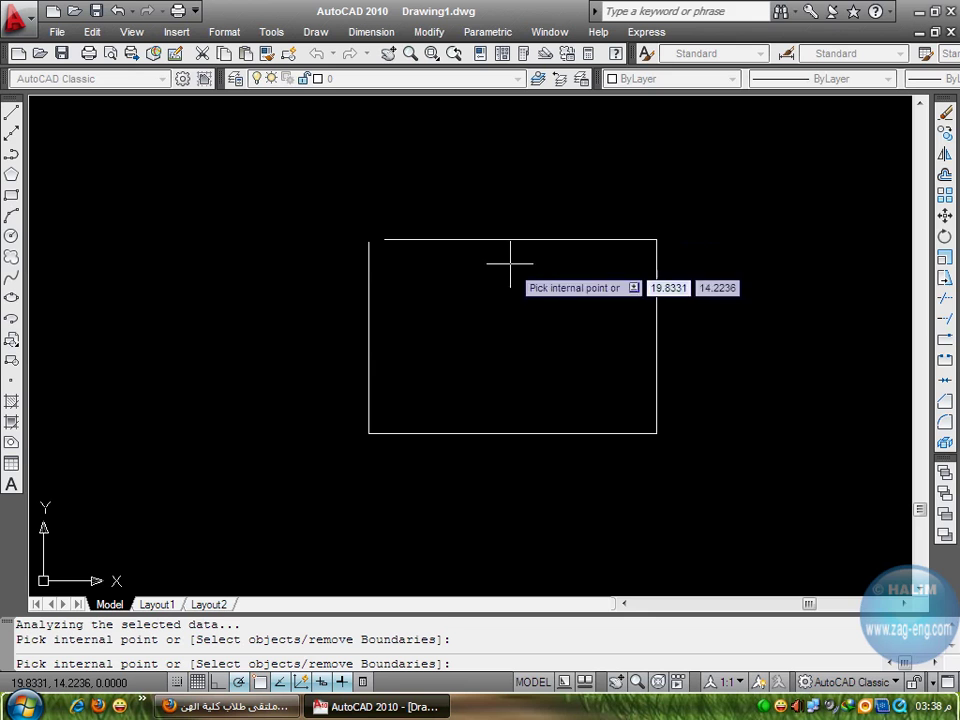
key(Escape)
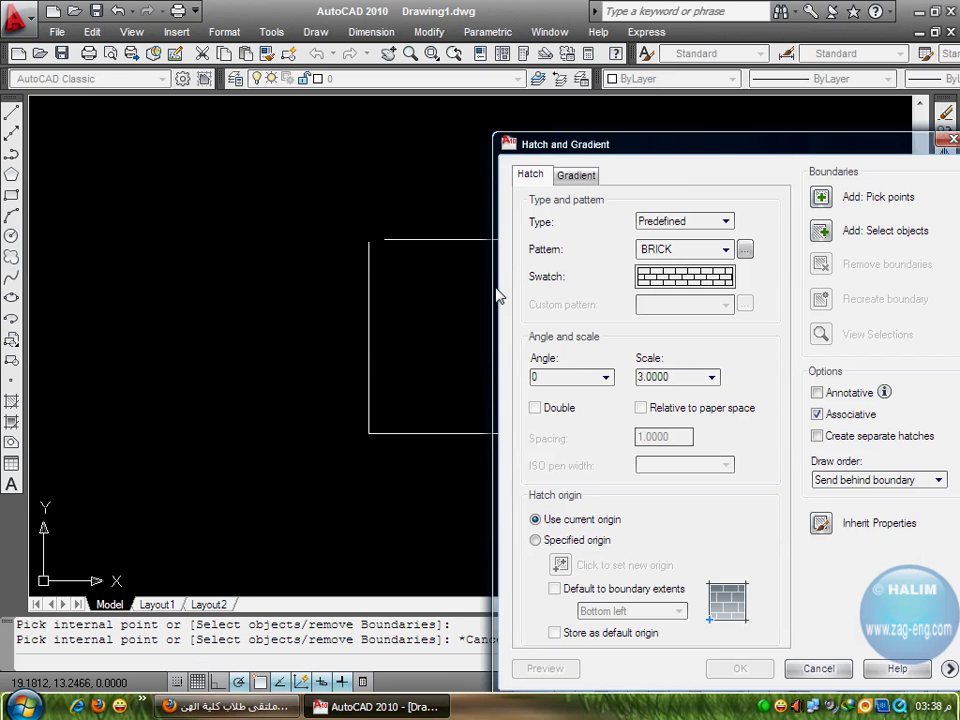
Try picking a point inside the rectangle, then close the Boundary Not Closed warning
click(821, 198)
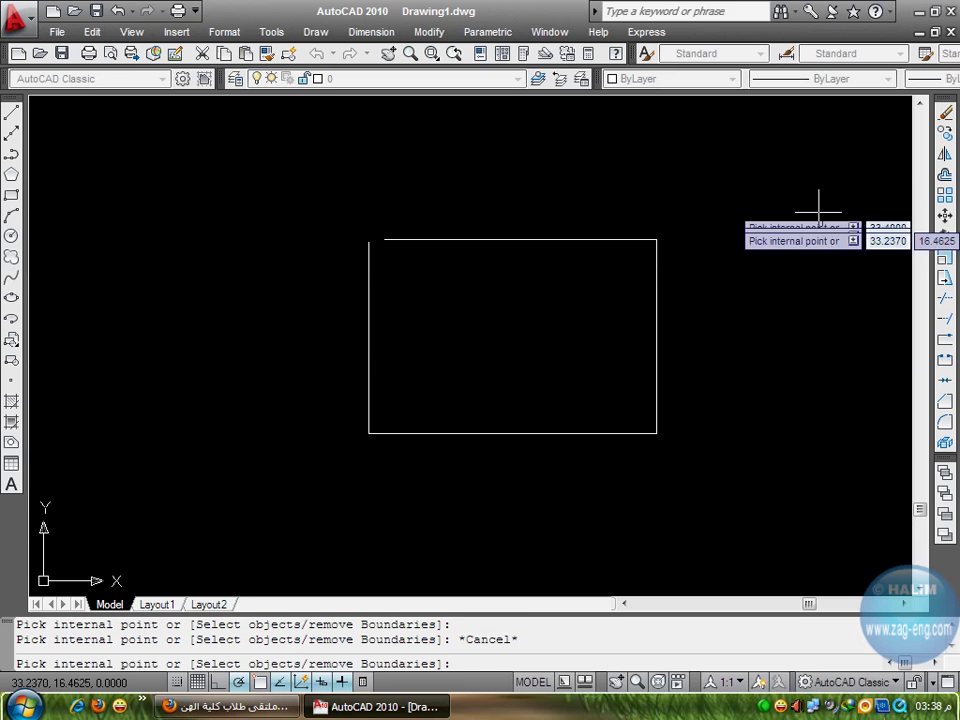
click(501, 332)
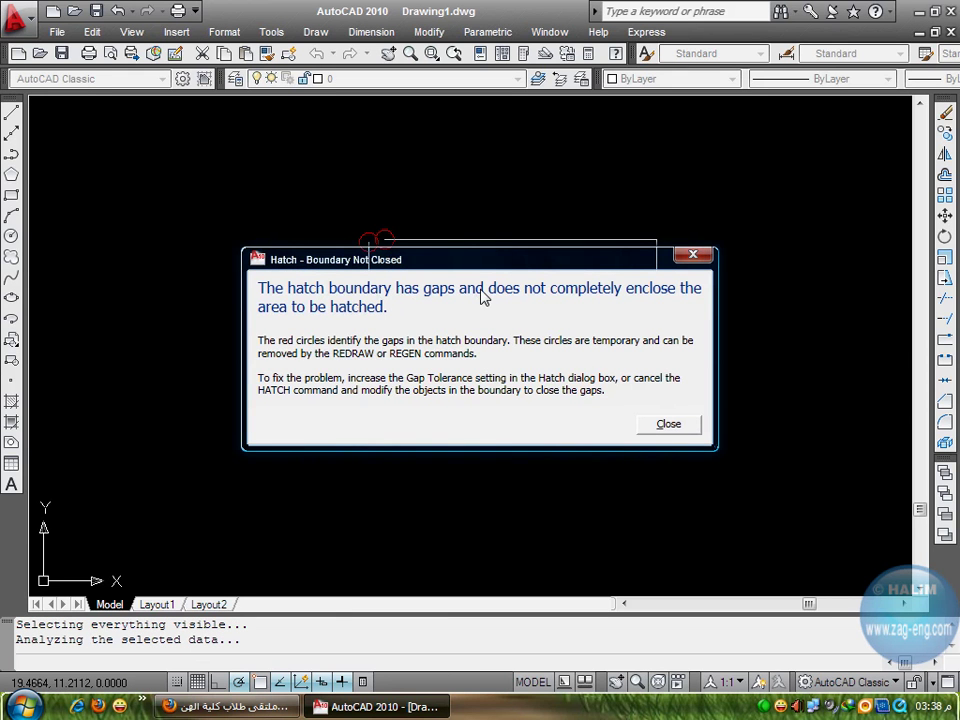
drag(484, 264, 489, 346)
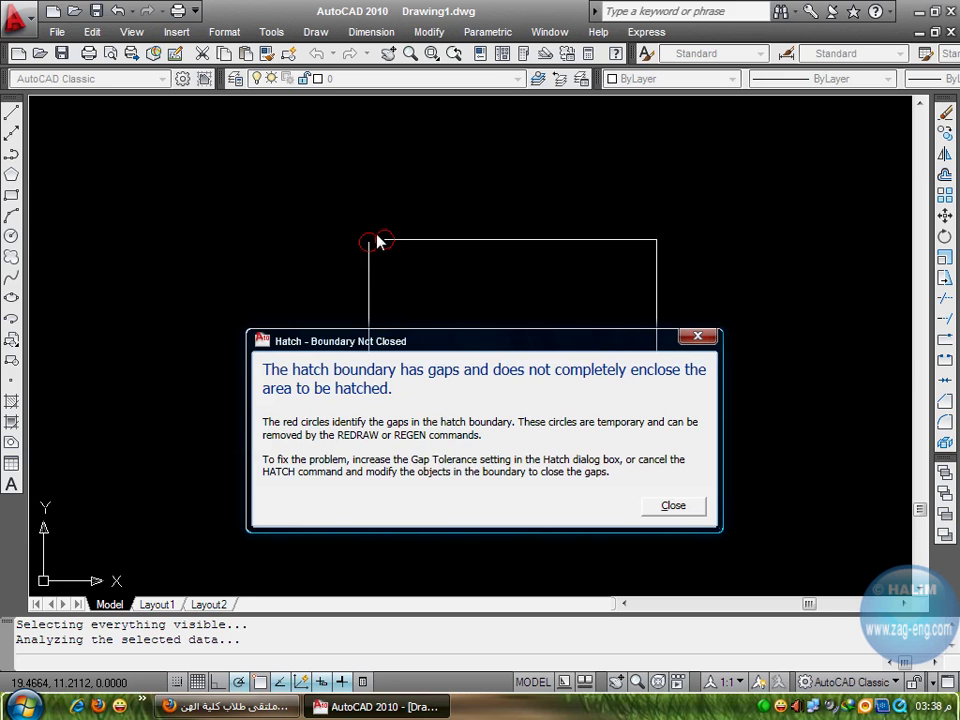
click(674, 507)
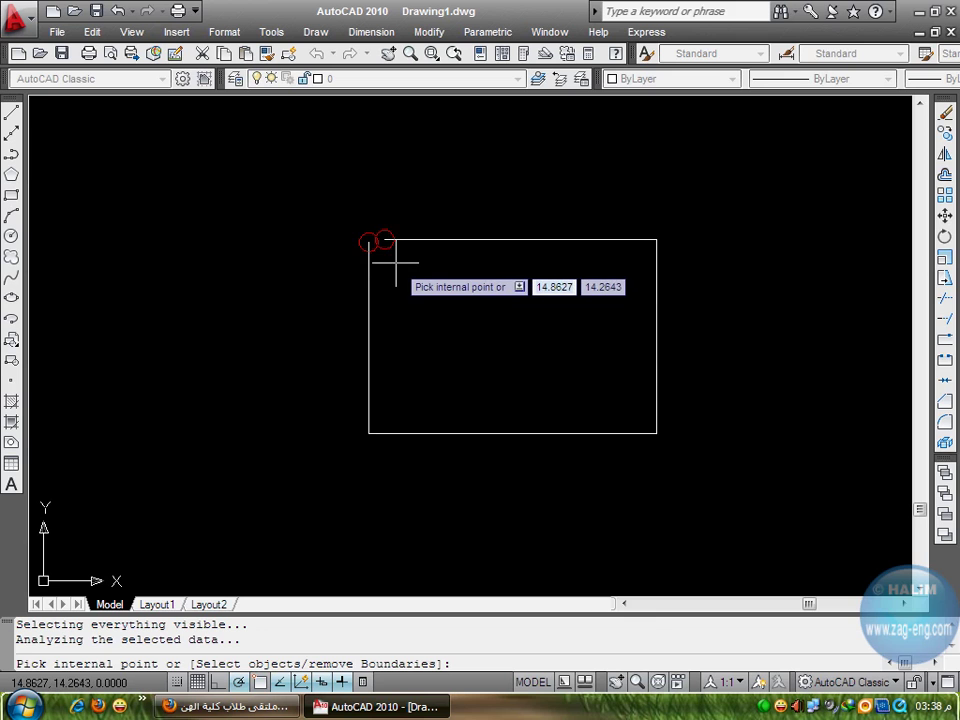
key(Escape)
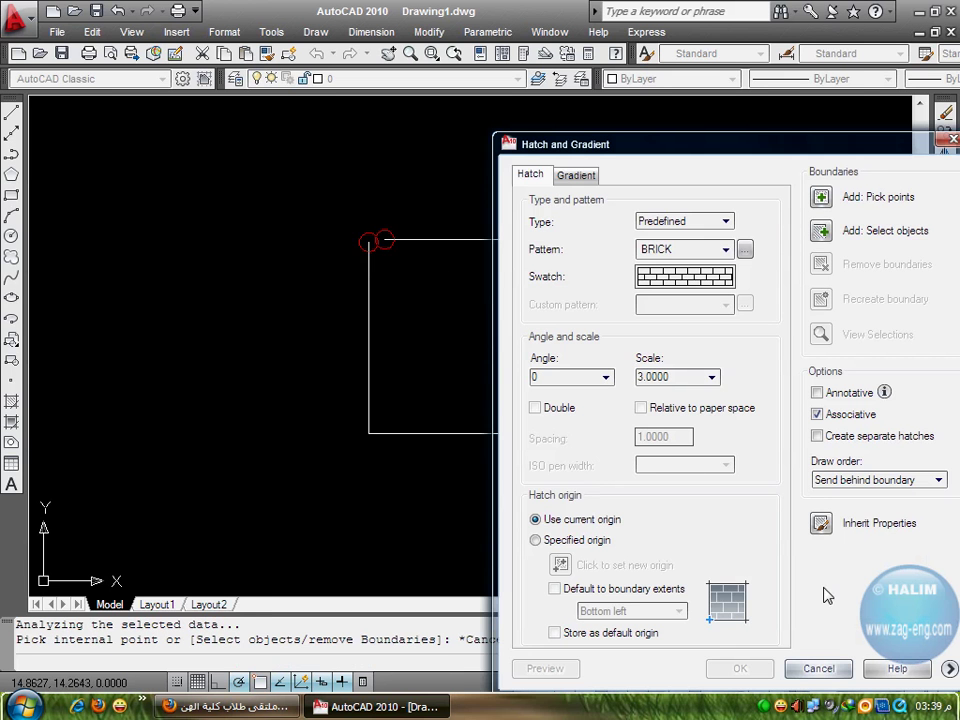
Cancel the hatch and re-stretch the top line's left endpoint onto the corner
click(818, 668)
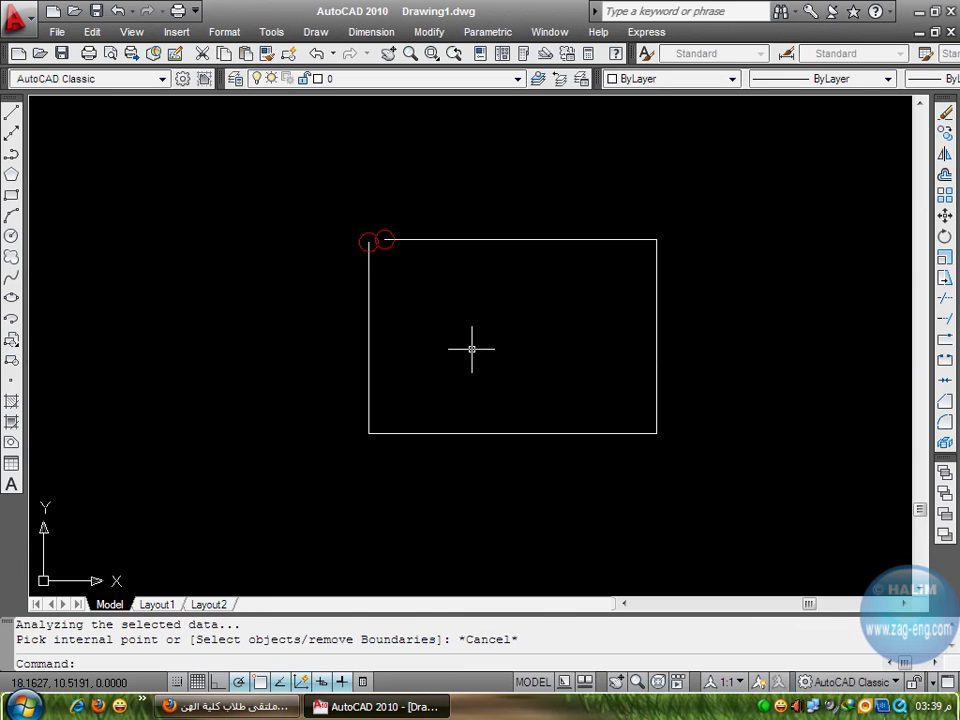
click(413, 238)
click(384, 239)
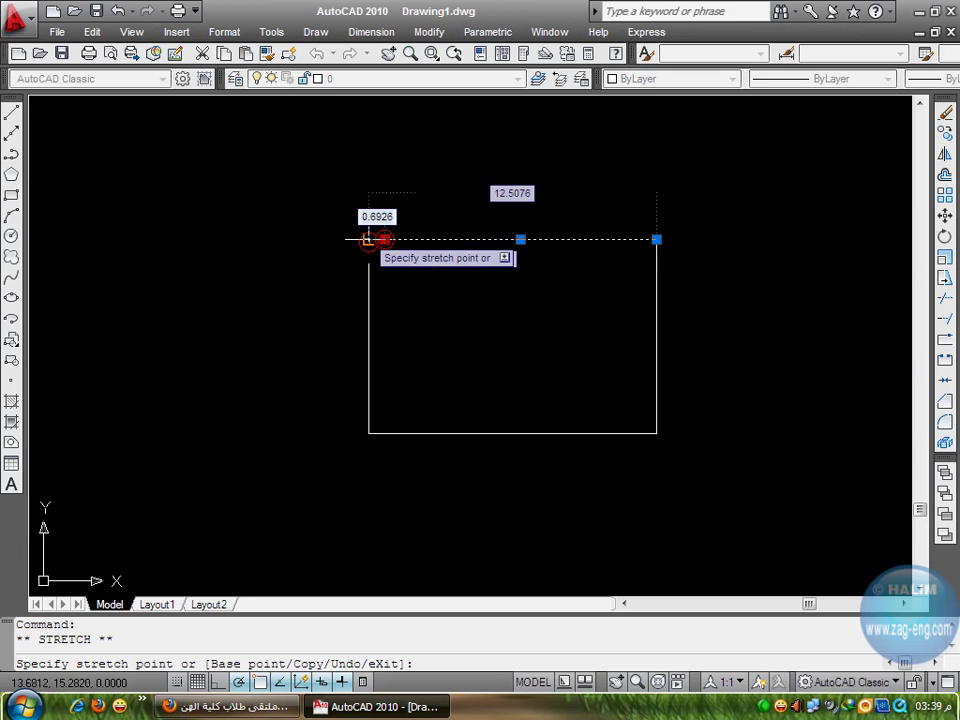
click(384, 239)
key(Escape)
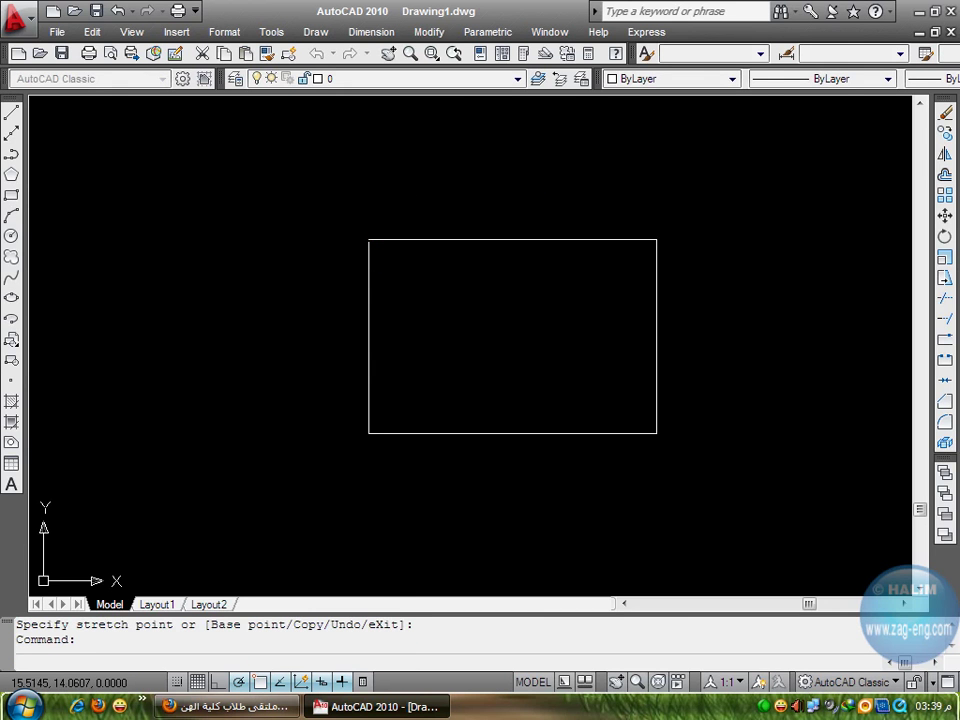
Retry an internal-point hatch, dismiss the gap warning, and cancel the dialog
text(h)
key(Return)
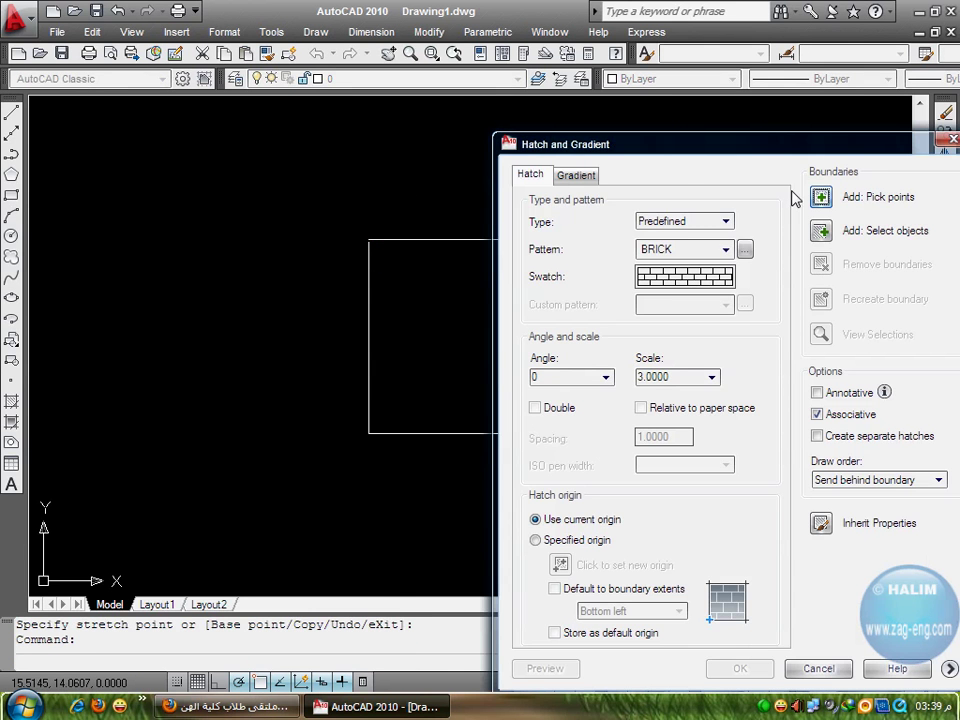
click(820, 197)
click(525, 285)
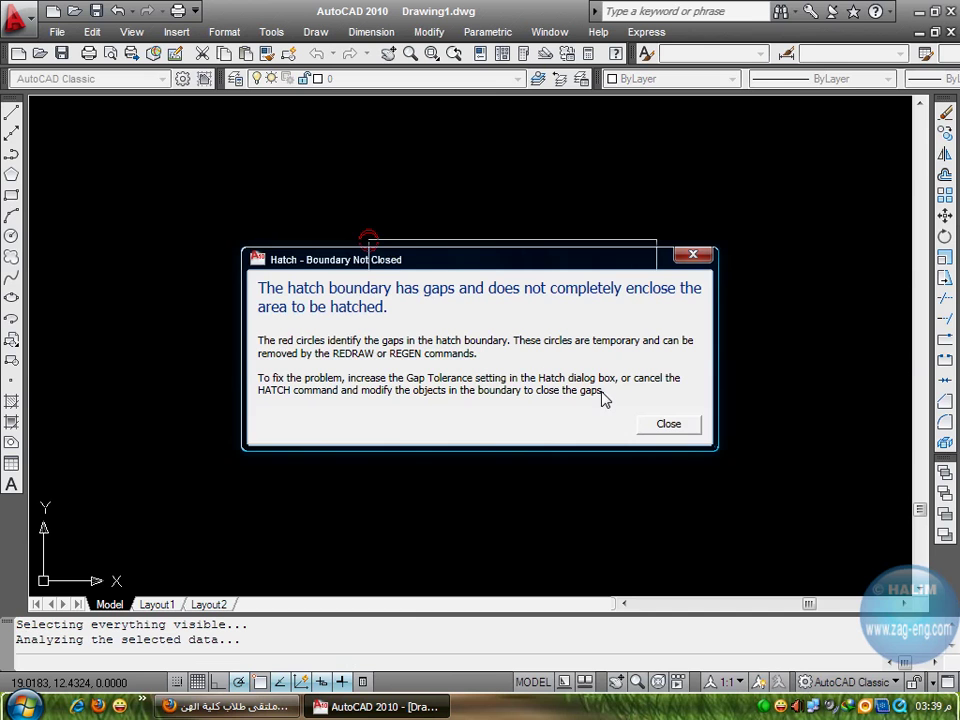
click(668, 424)
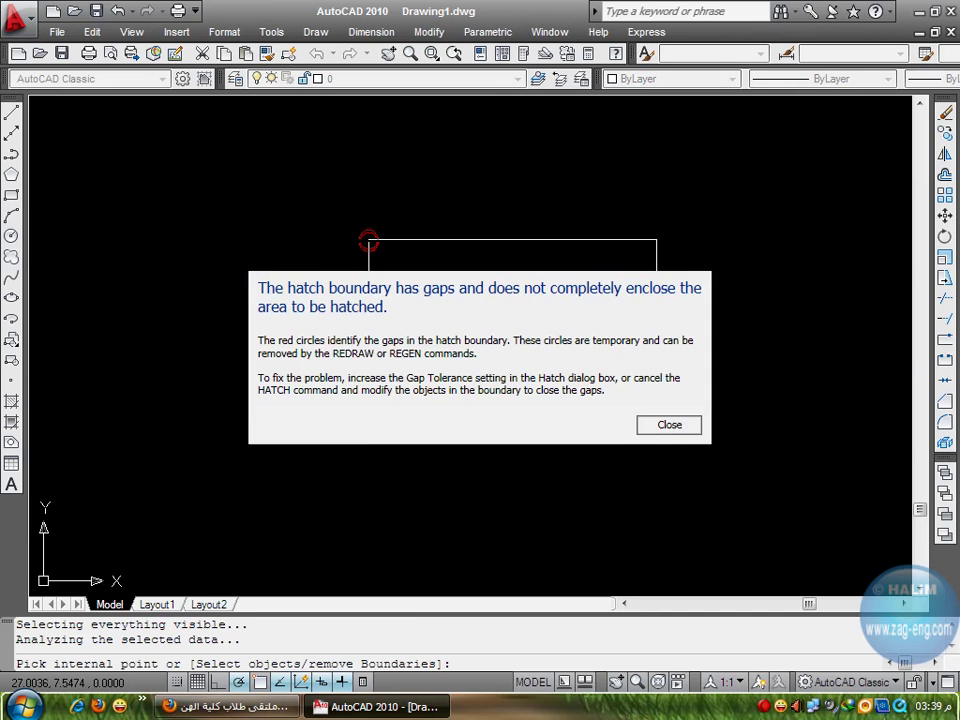
key(Return)
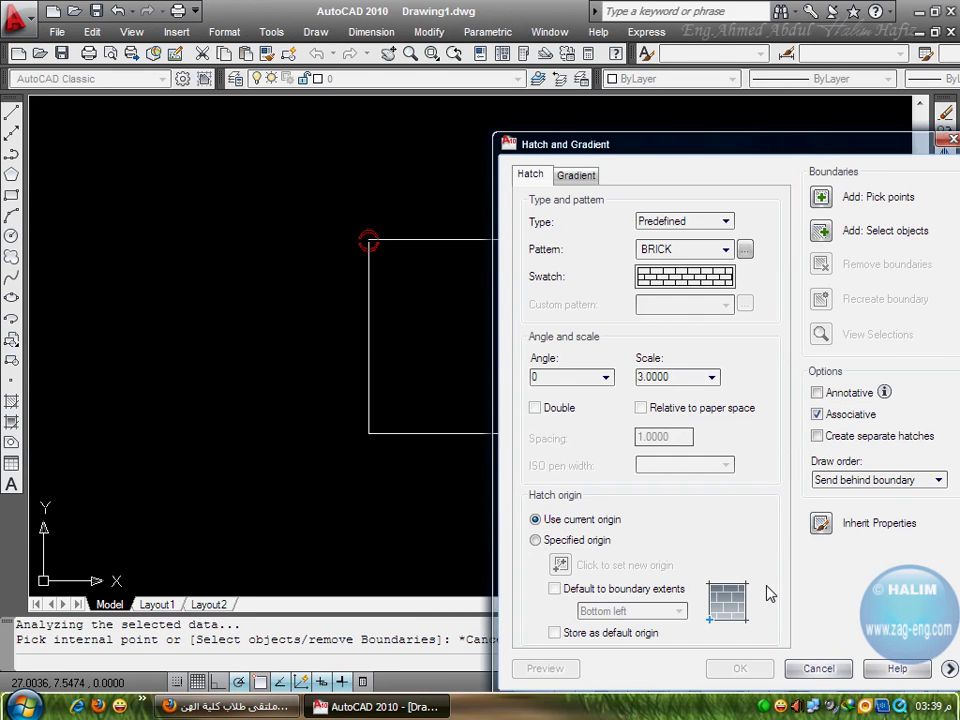
click(864, 606)
Zoom in to inspect the vertical line's endpoint at the top-left corner, then restart HATCH
scroll(368, 272, up, 3)
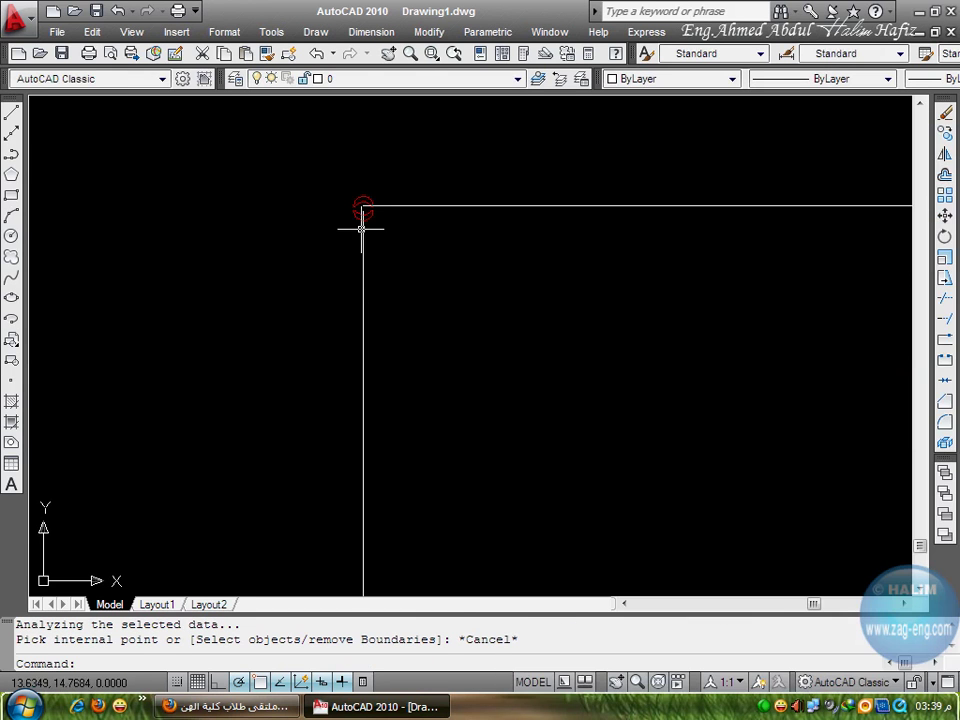
click(362, 236)
click(364, 225)
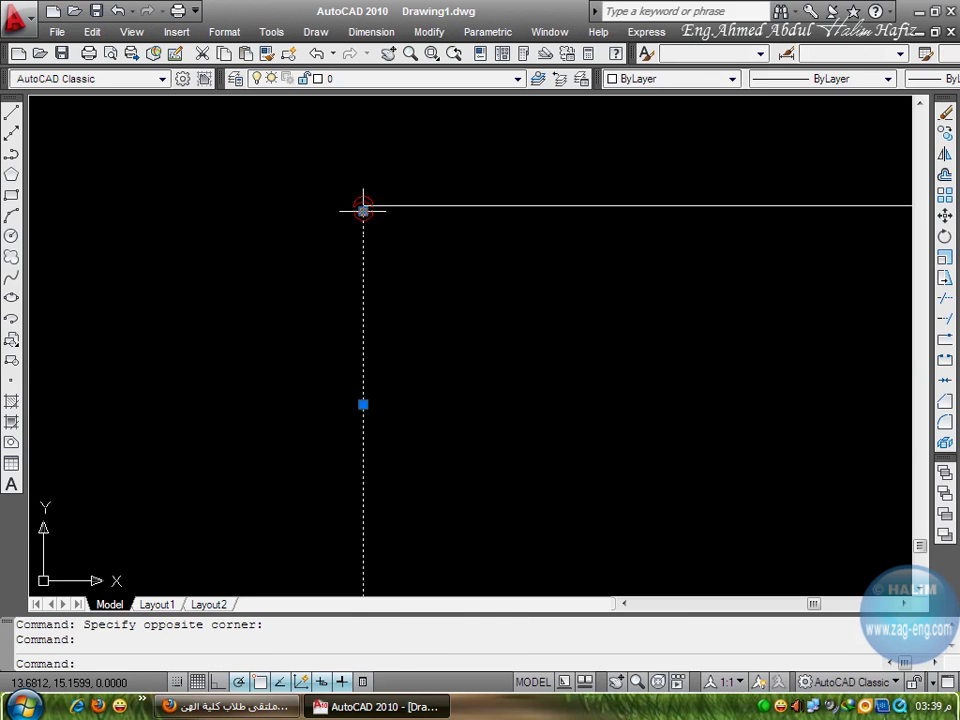
click(363, 207)
key(Escape)
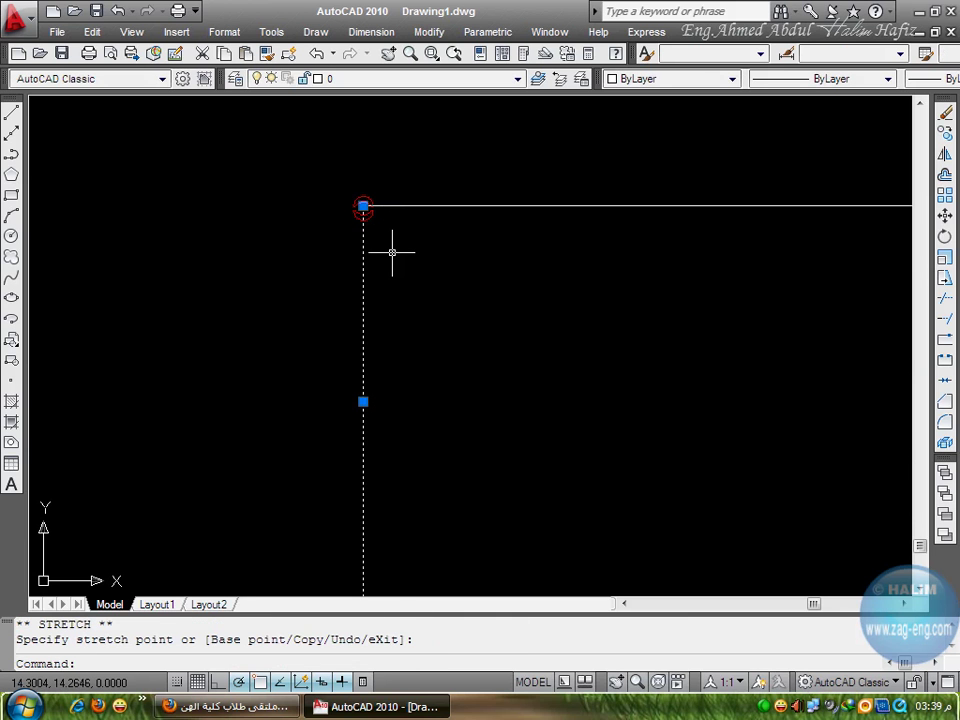
key(Escape)
scroll(373, 197, up, 3)
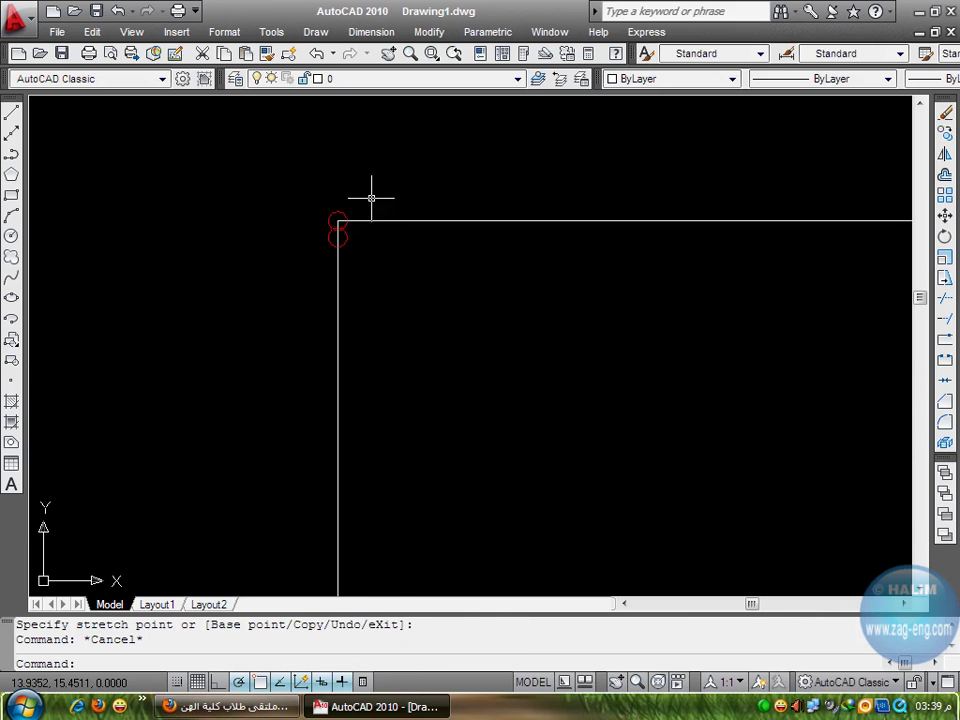
scroll(354, 197, up, 2)
scroll(354, 196, down, 4)
scroll(354, 196, down, 3)
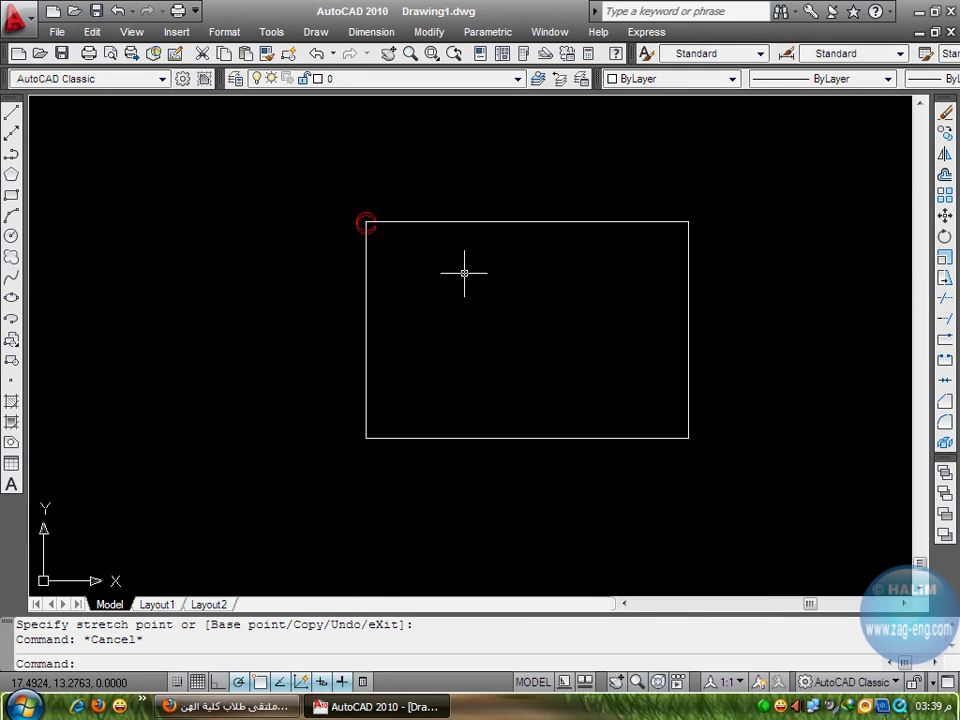
text(h)
key(Return)
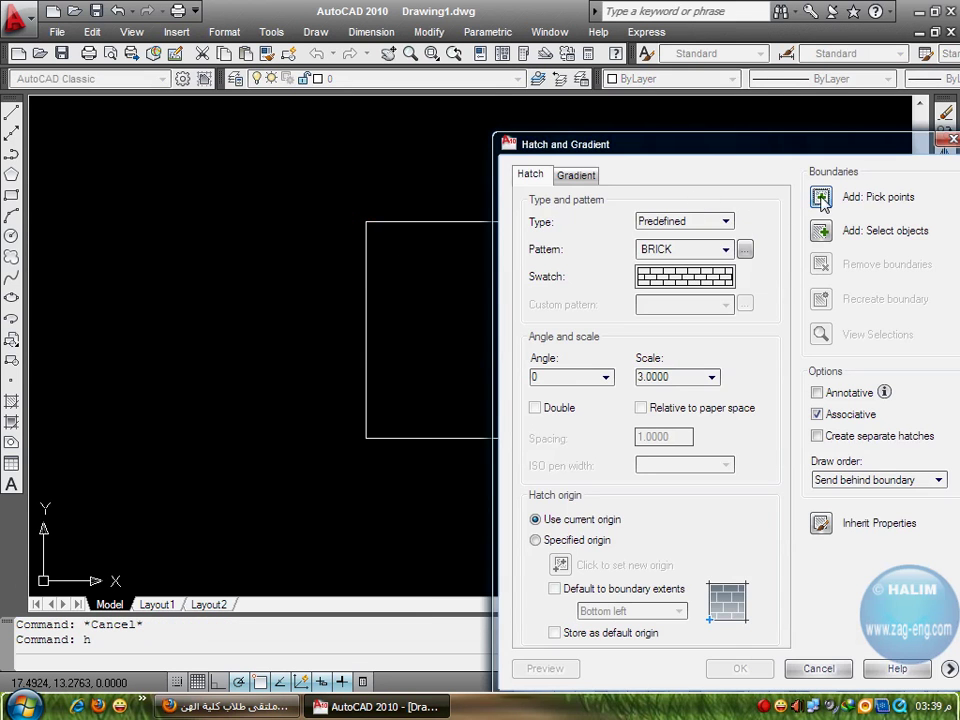
Hatch the rectangle's interior with the DOTS pattern, preview it and accept it
click(551, 281)
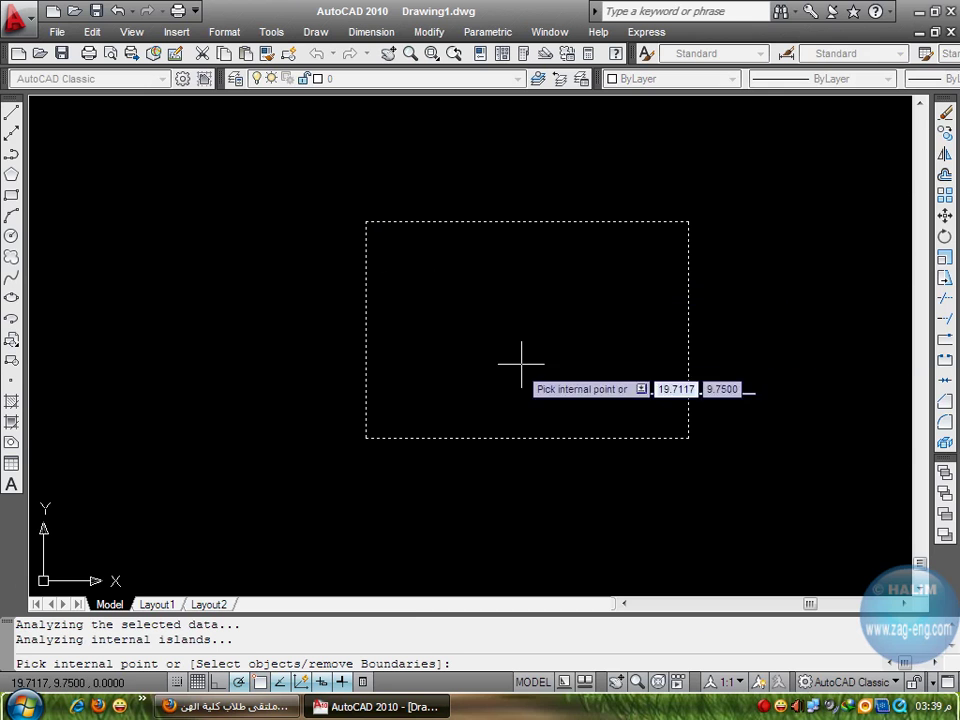
key(Return)
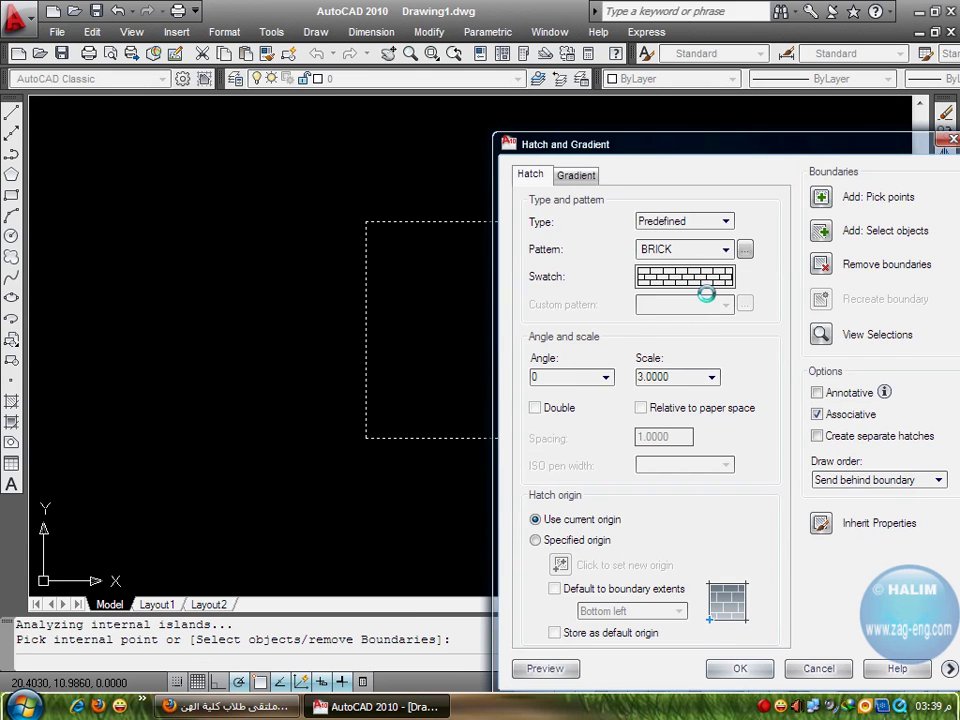
click(700, 285)
scroll(700, 350, down, 2)
click(735, 465)
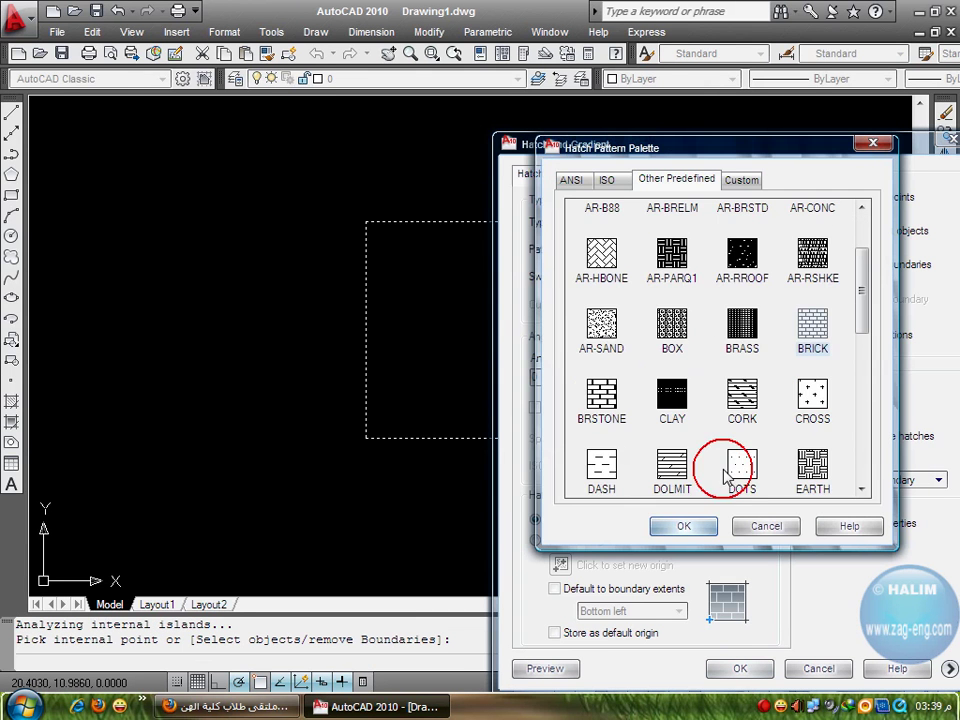
click(673, 527)
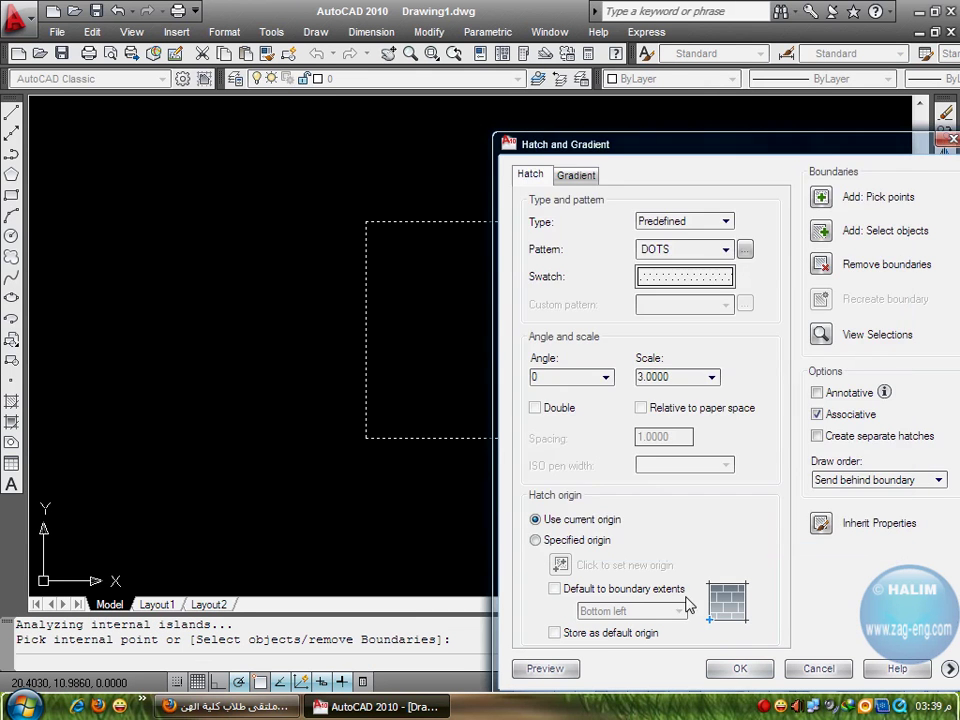
click(546, 668)
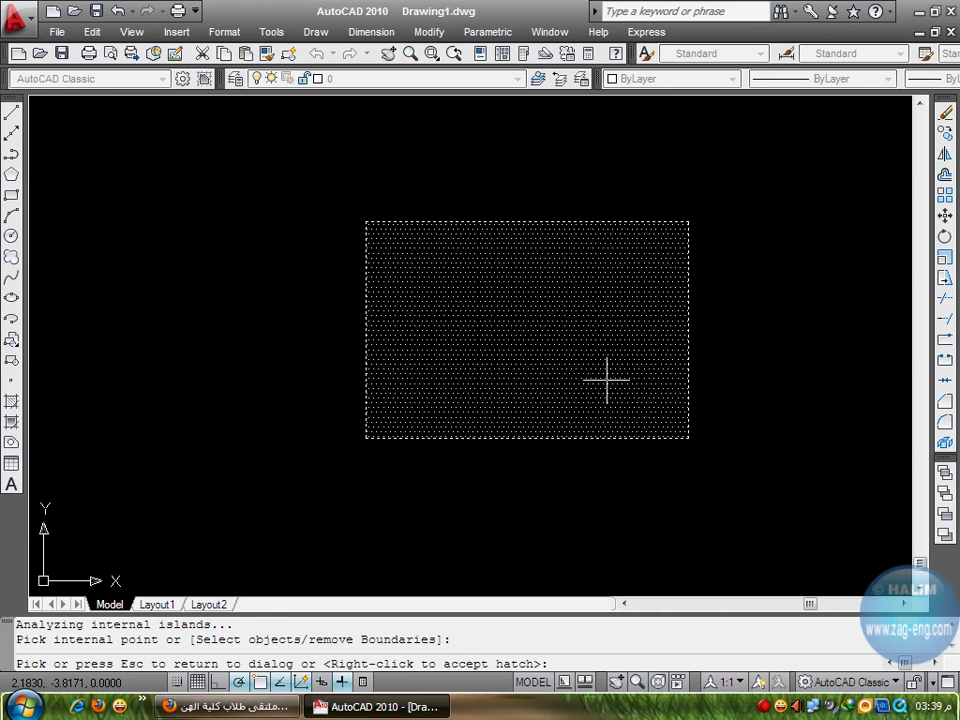
right_click(607, 380)
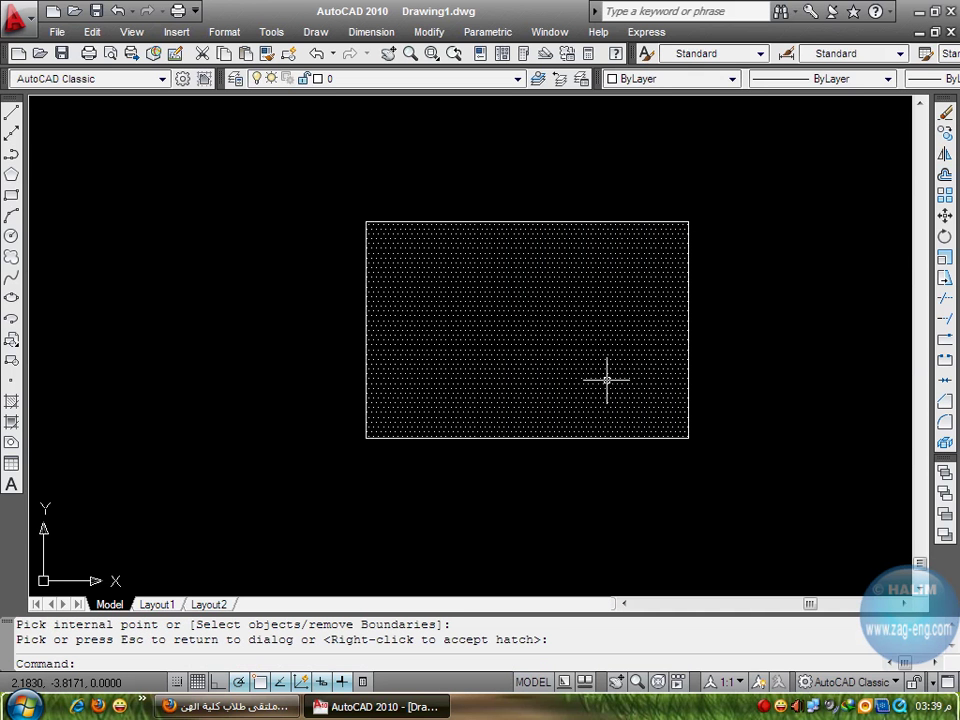
Select the dotted hatch and delete it
right_click(606, 354)
click(595, 350)
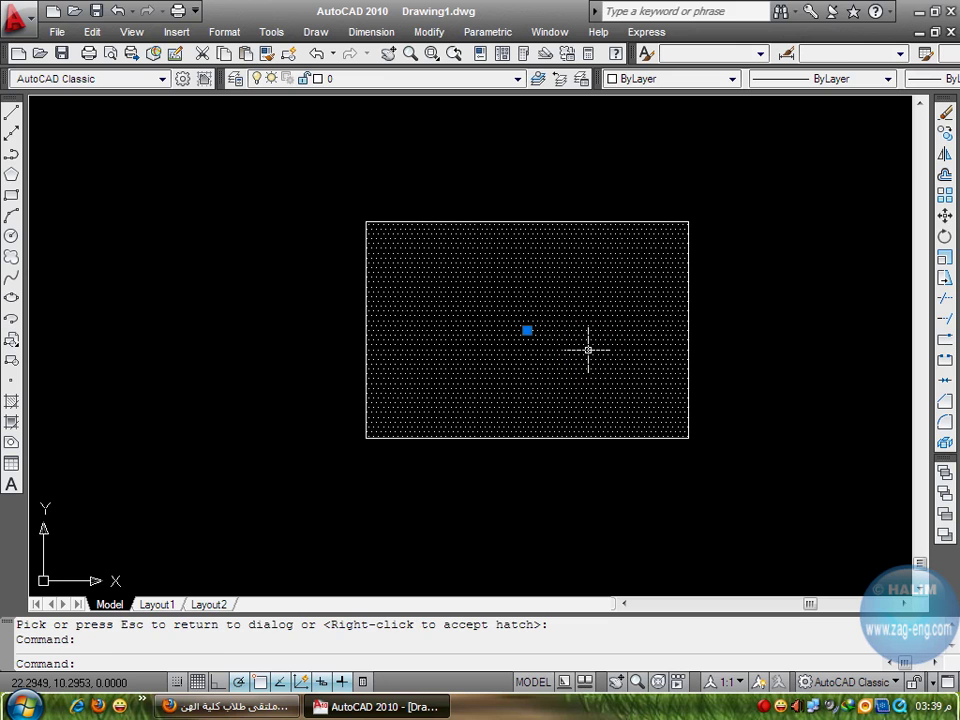
key(Delete)
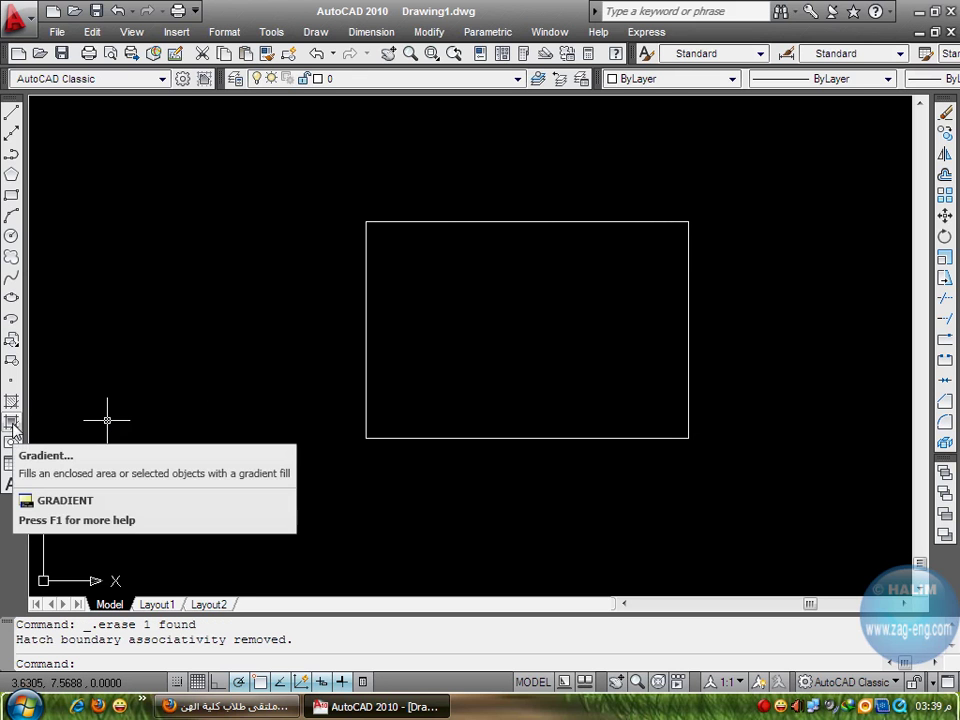
Fill the rectangle with a blue one-colour spherical gradient with a white centre, then select it
click(12, 425)
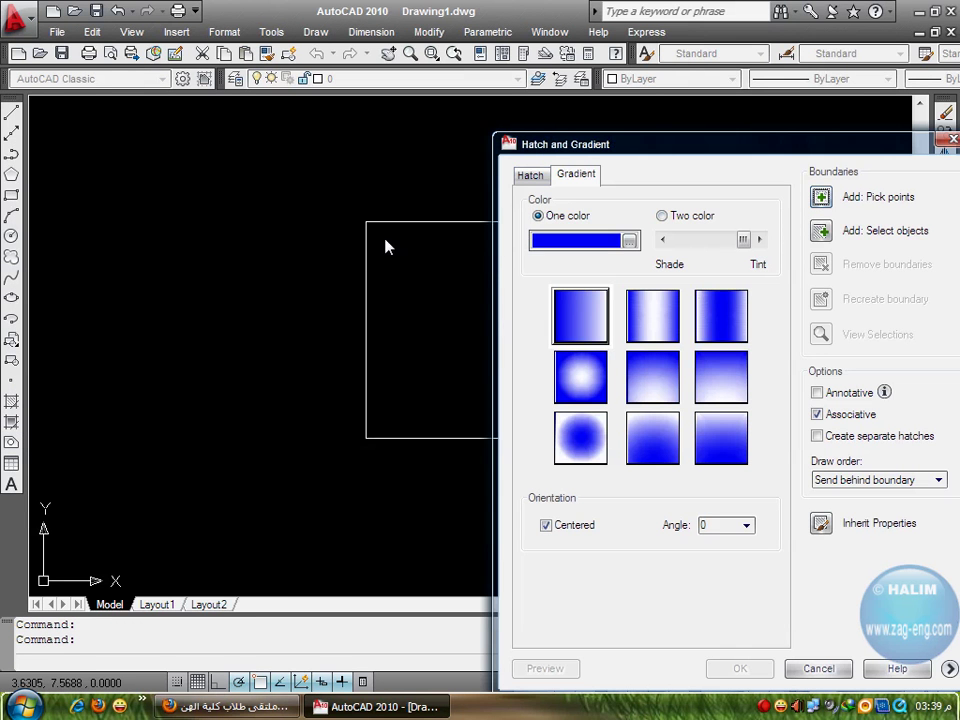
click(821, 197)
click(551, 339)
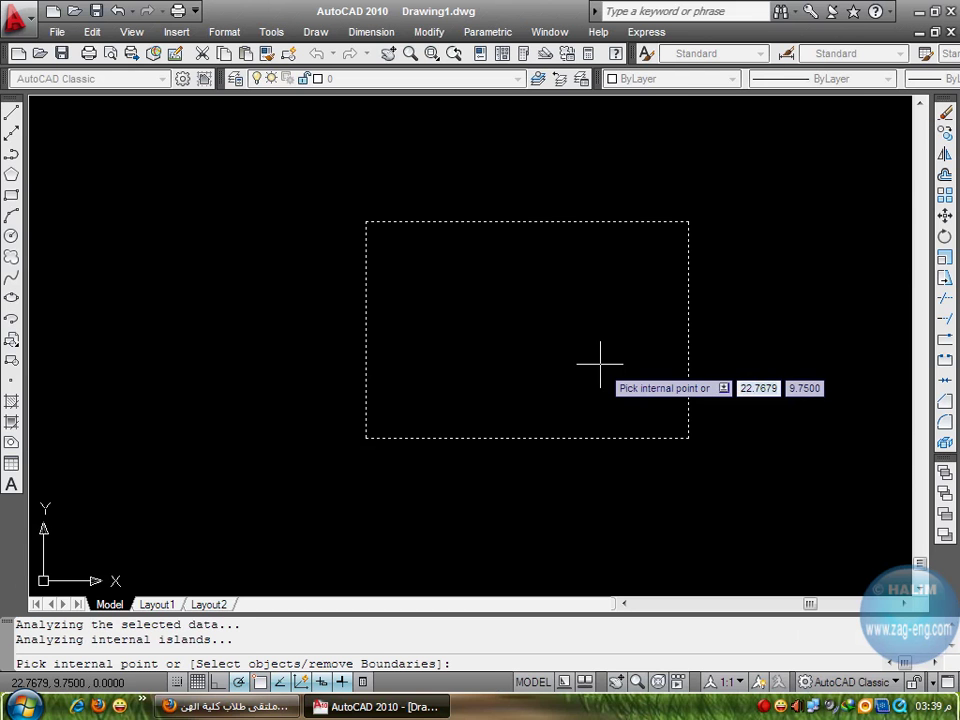
key(Return)
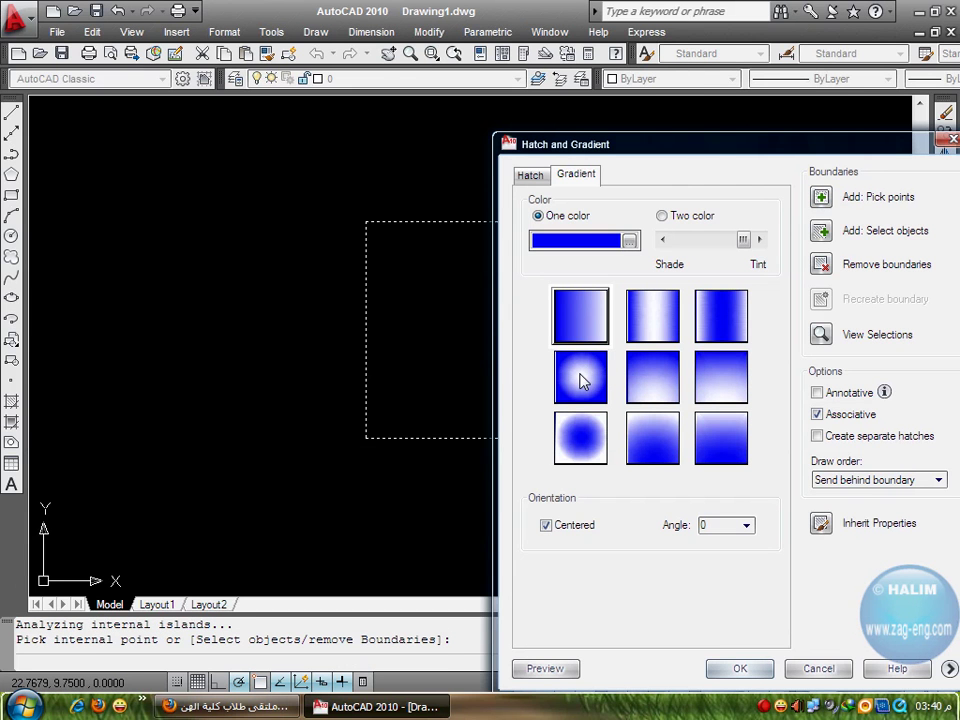
click(583, 380)
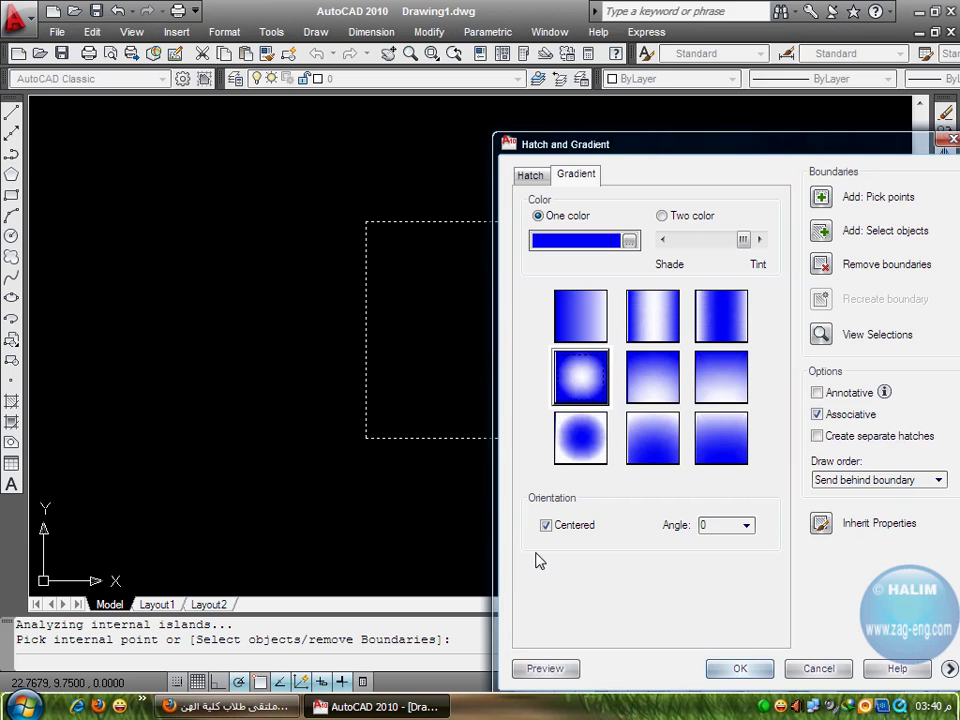
click(550, 666)
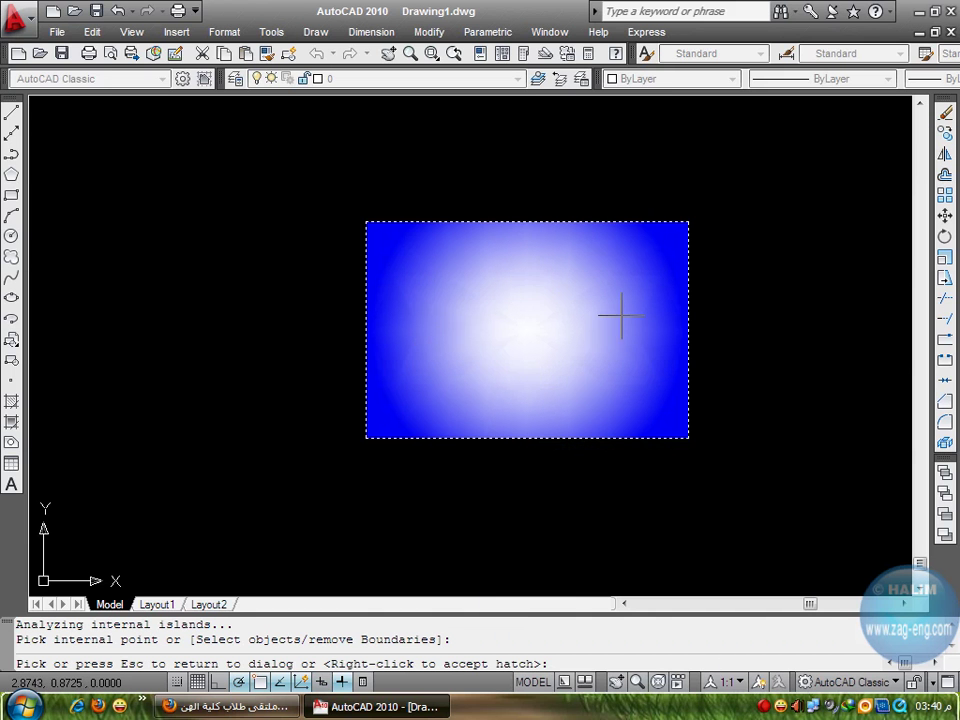
right_click(554, 306)
click(554, 306)
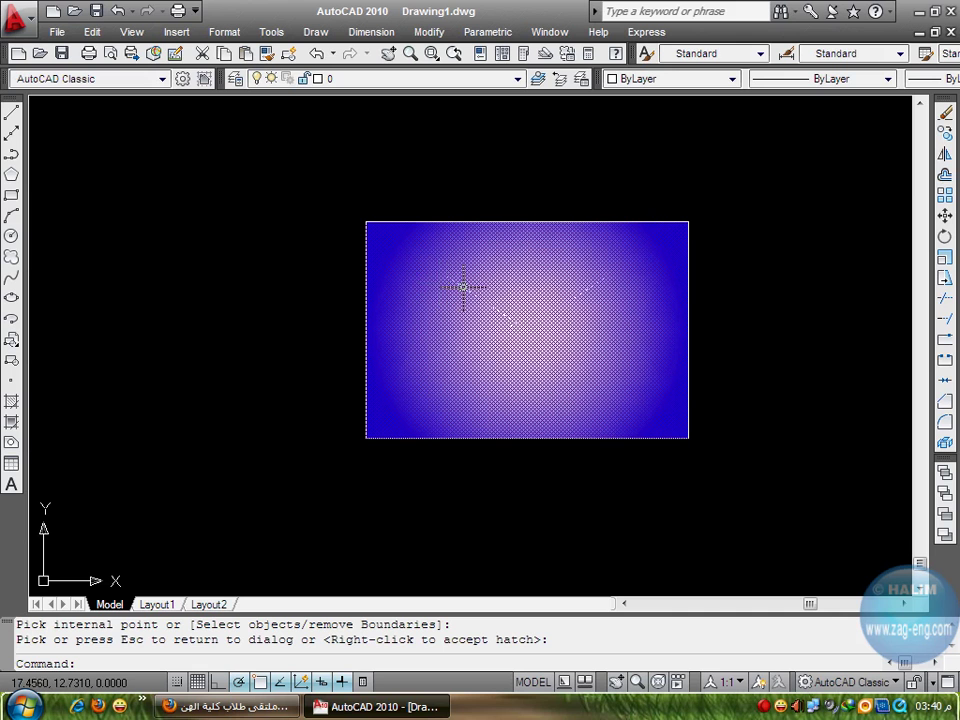
Edit the gradient to use index colour 52 yellow, adjust its shade, and switch to Two color
double_click(470, 287)
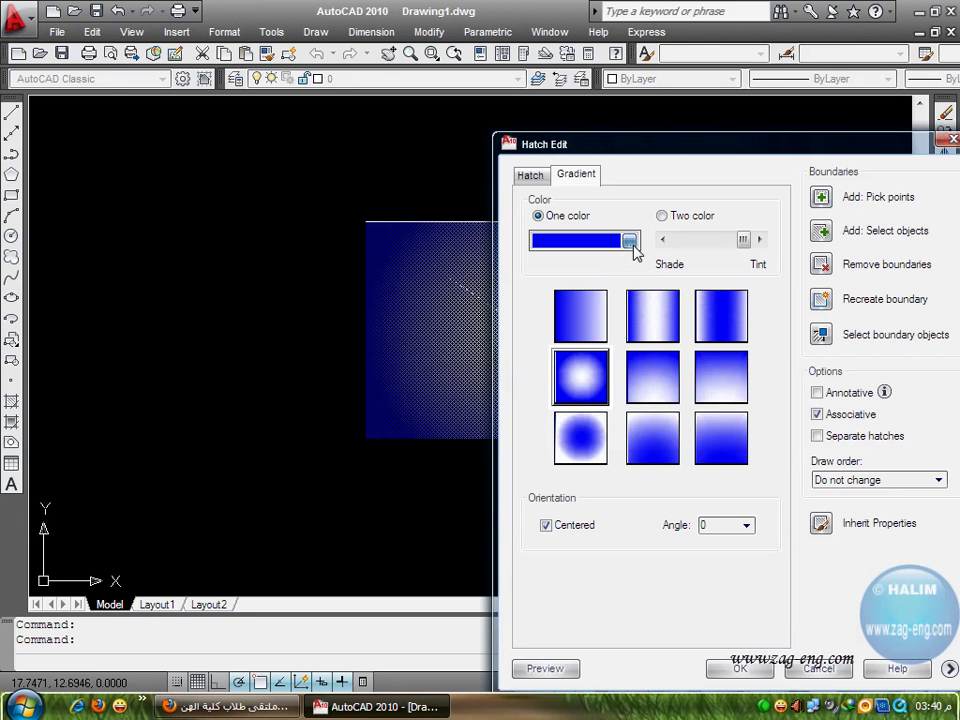
click(629, 241)
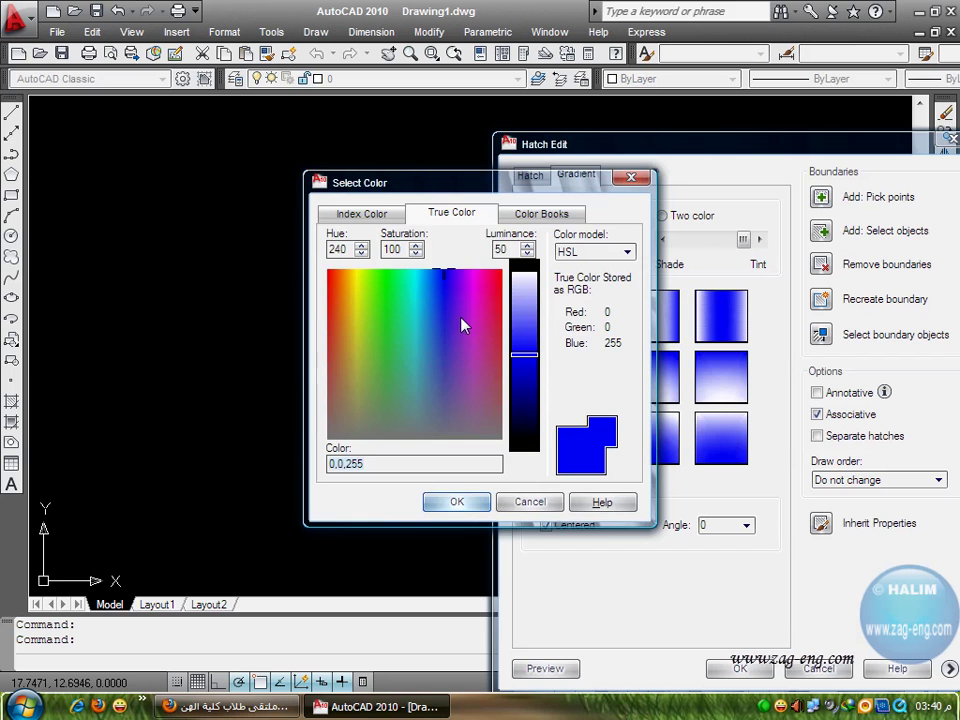
click(361, 213)
click(381, 280)
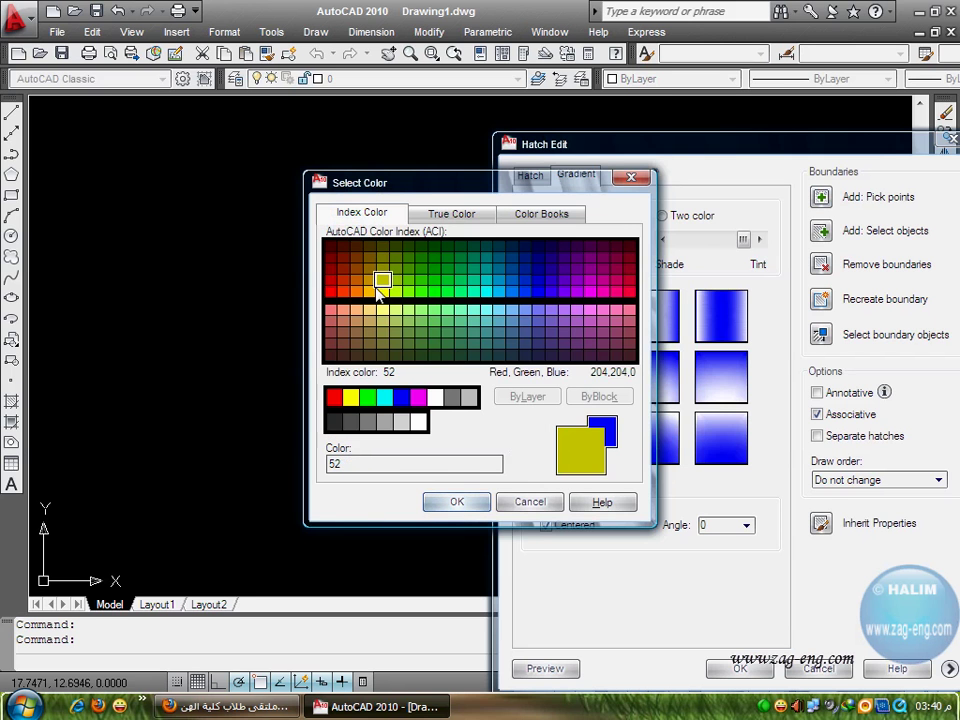
click(456, 501)
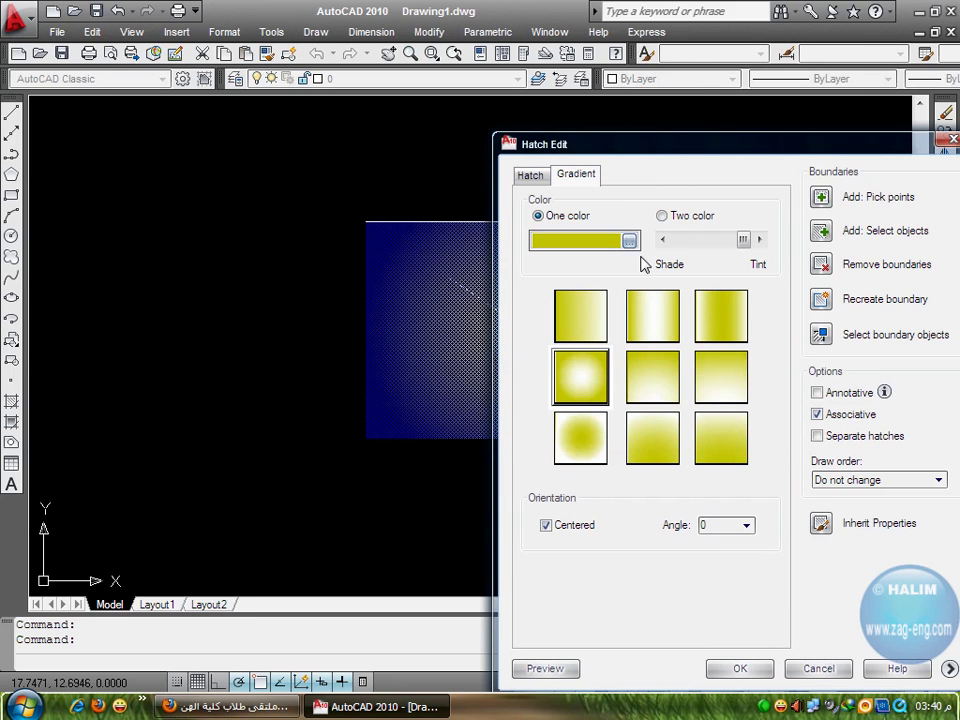
mouse_move(742, 240)
mouse_down()
mouse_move(681, 244)
mouse_move(762, 250)
mouse_up()
click(668, 219)
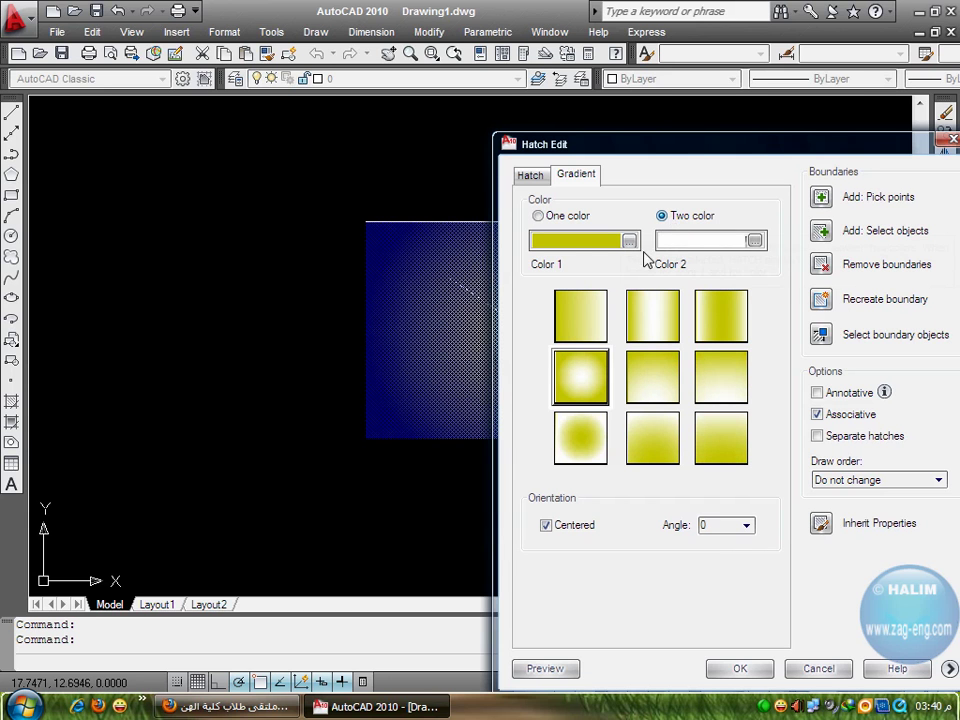
Set the second gradient colour to pink 245,56,141 on the True Color tab
click(756, 244)
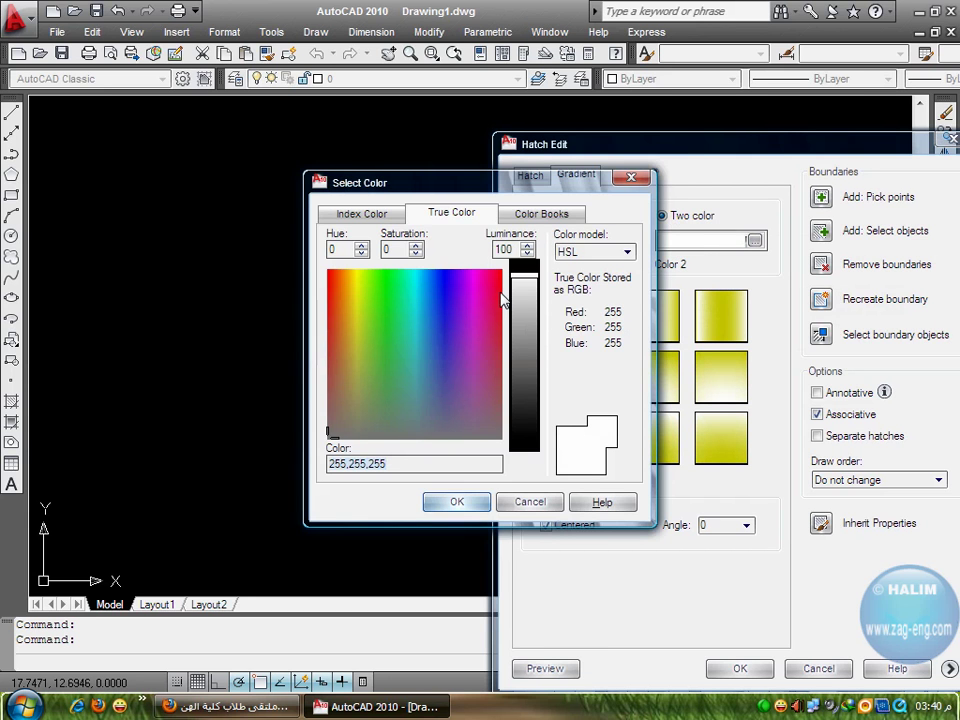
click(499, 295)
click(457, 500)
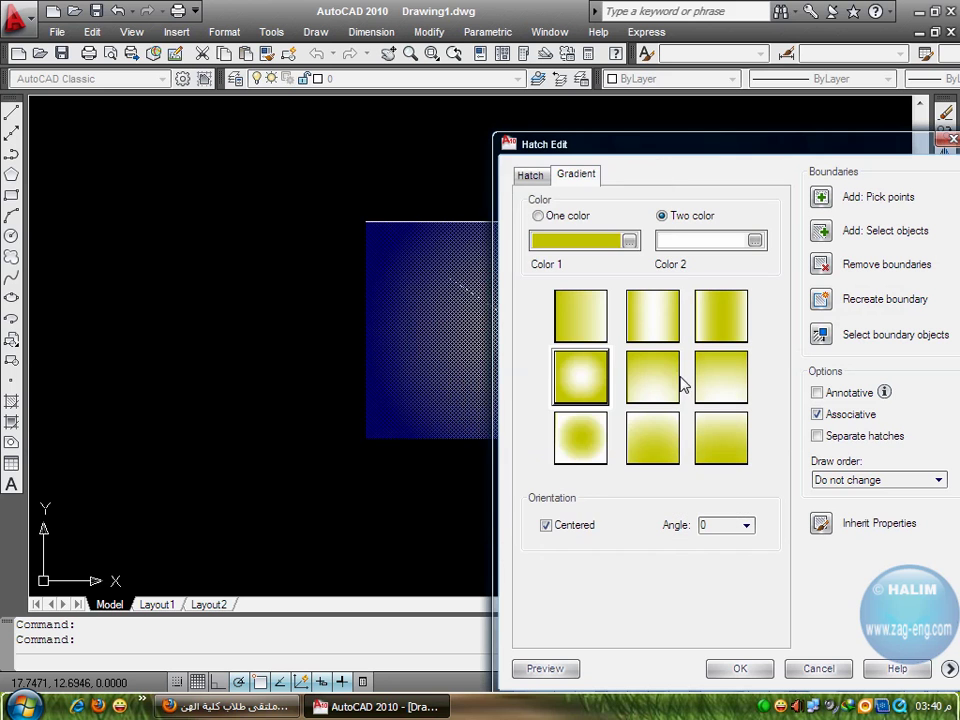
click(755, 240)
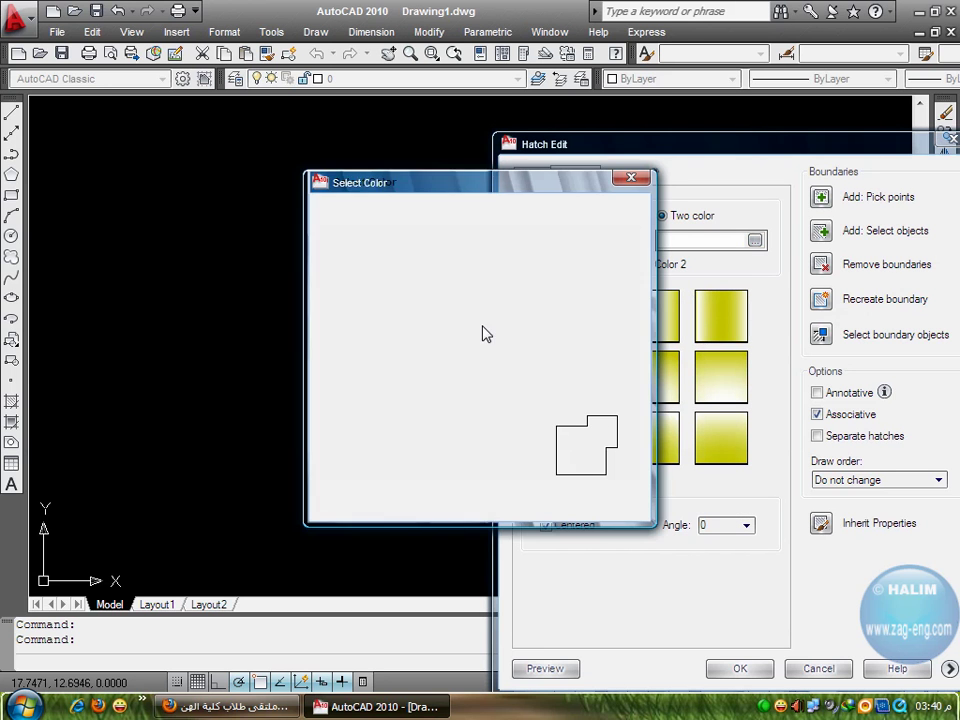
click(482, 297)
drag(518, 272, 524, 340)
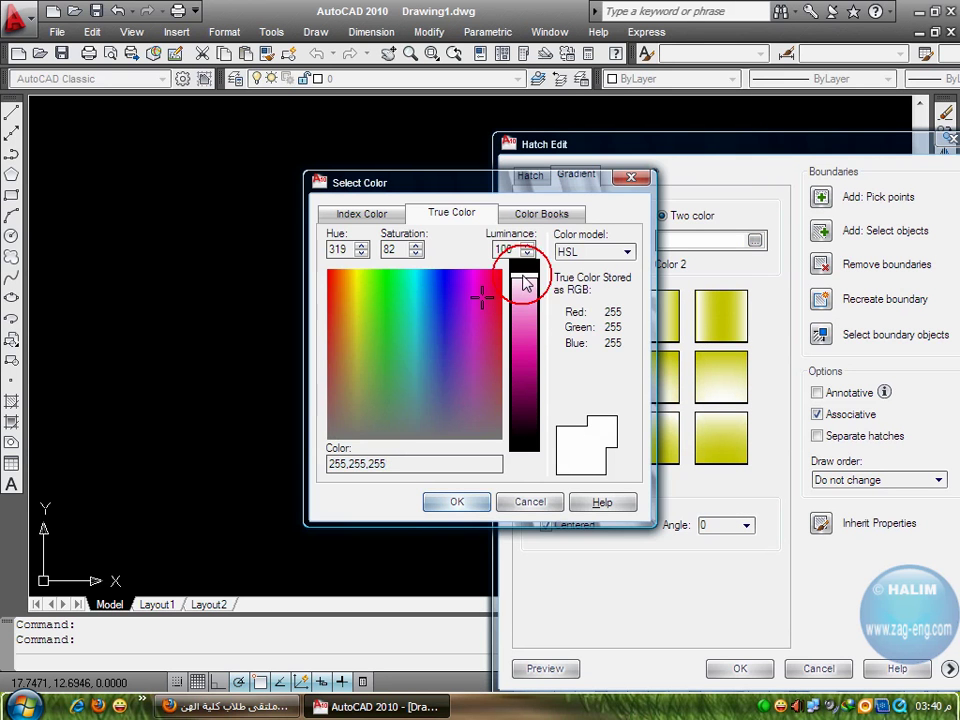
click(490, 296)
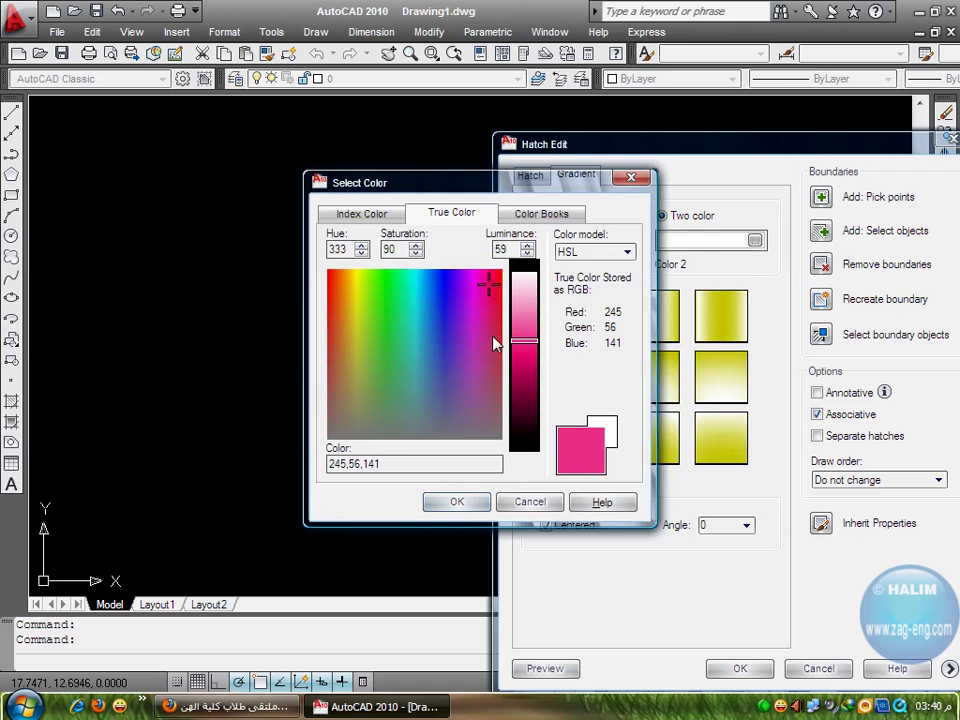
click(456, 501)
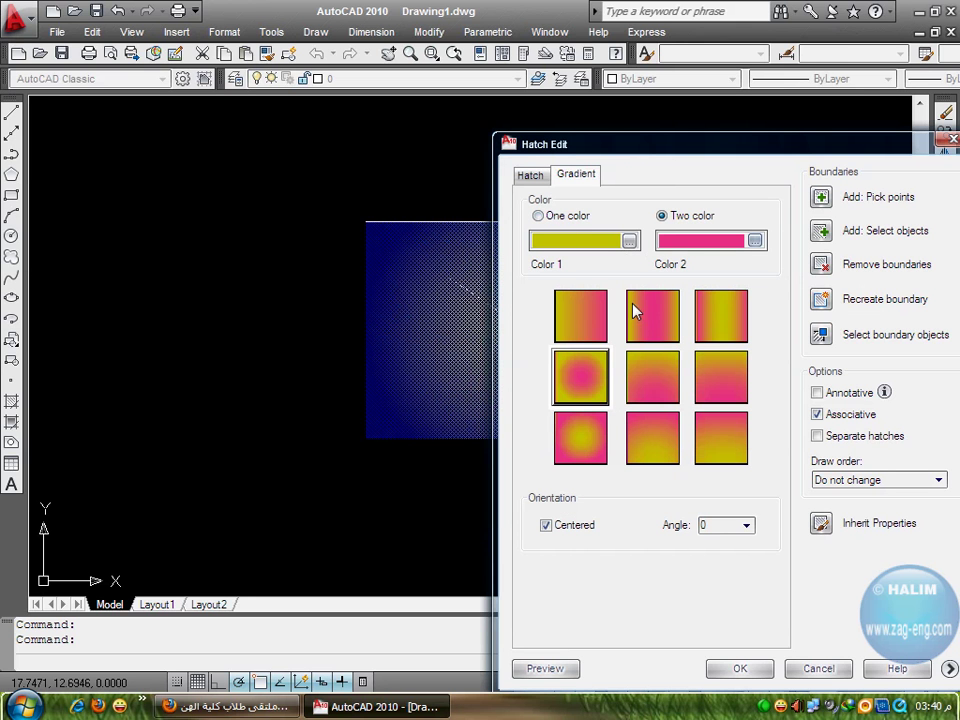
Choose the centred radial gradient pattern and preview it on the rectangle
click(585, 450)
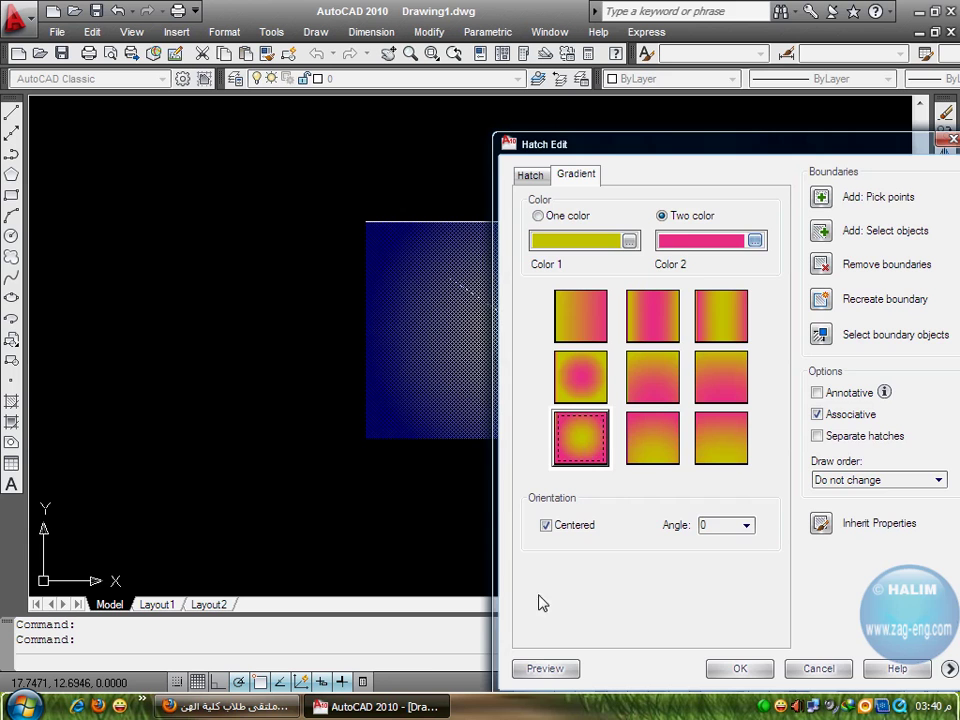
click(550, 669)
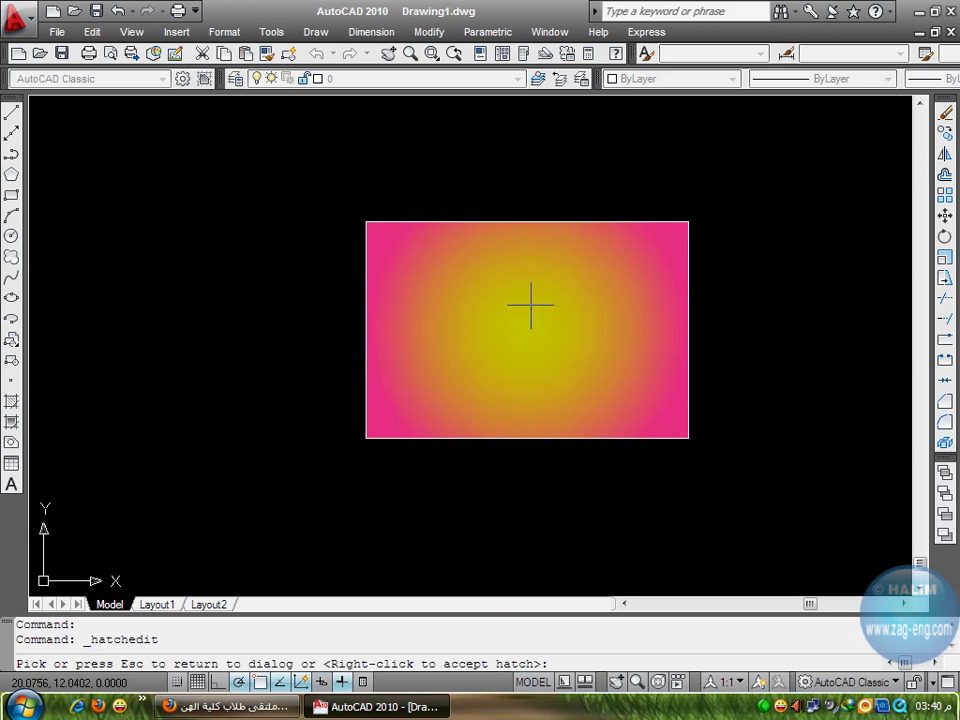
click(529, 306)
Switch back to One color and choose a pale pink from the DIC COLOR GUIDE colour book
click(565, 218)
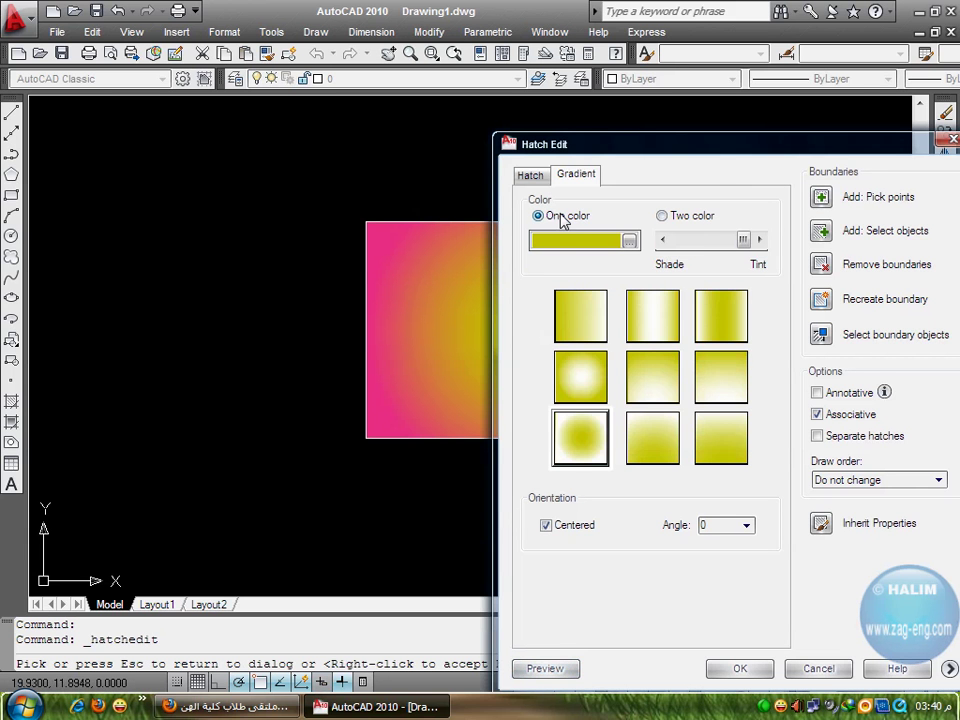
click(629, 241)
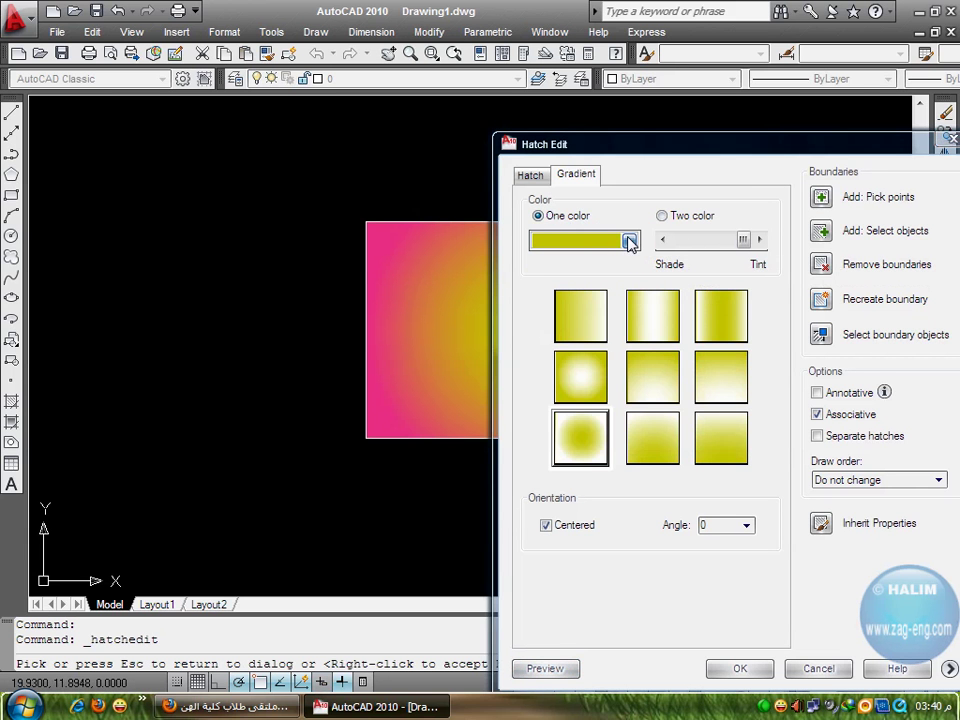
click(452, 214)
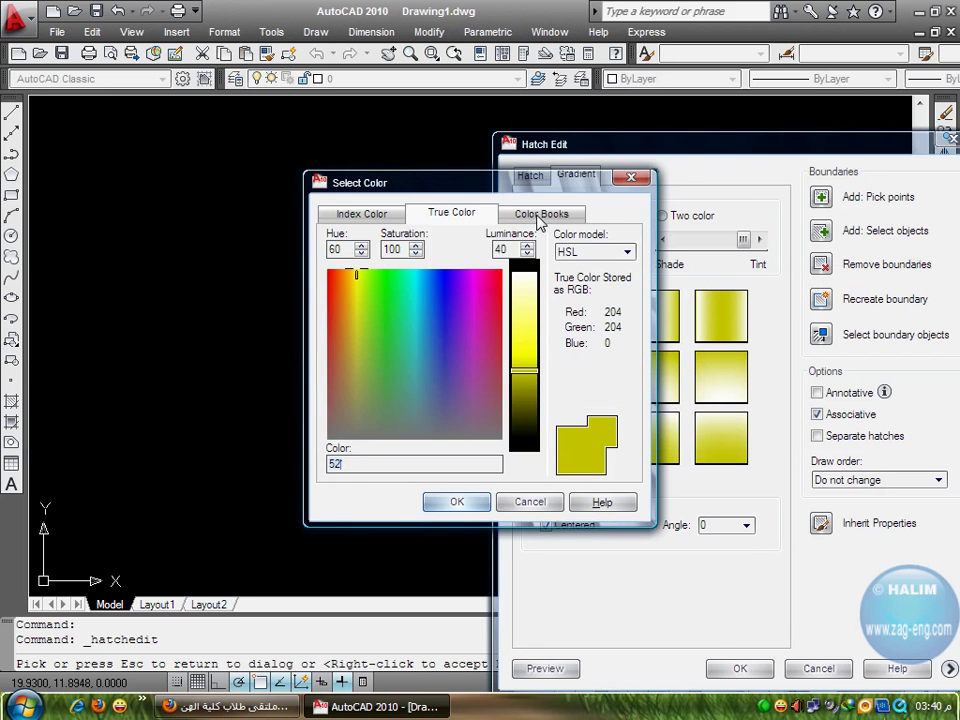
click(545, 214)
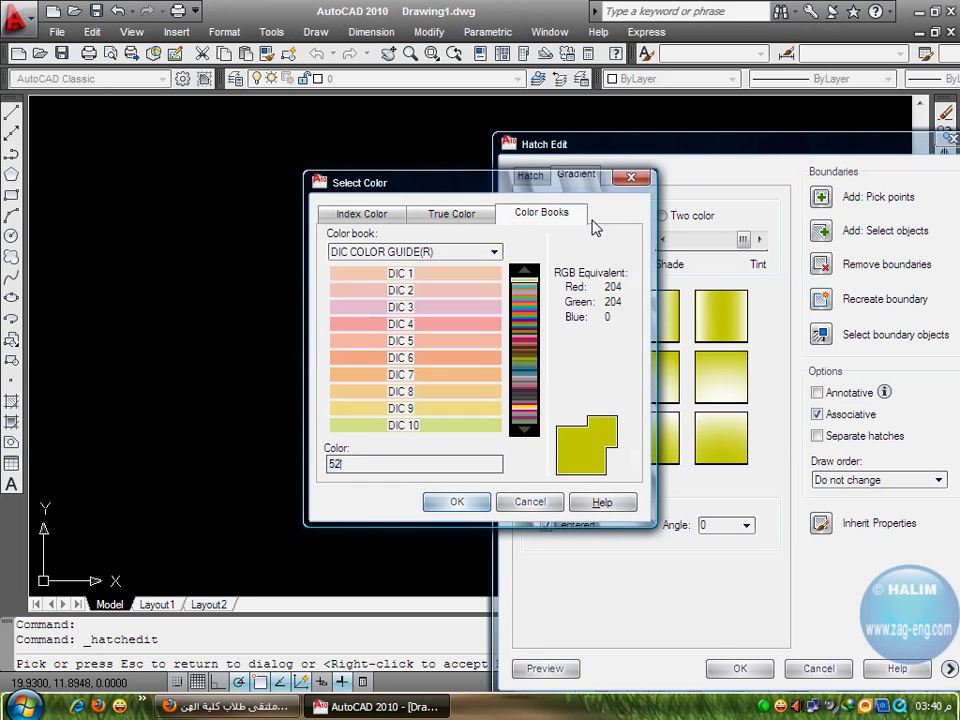
click(440, 314)
click(448, 291)
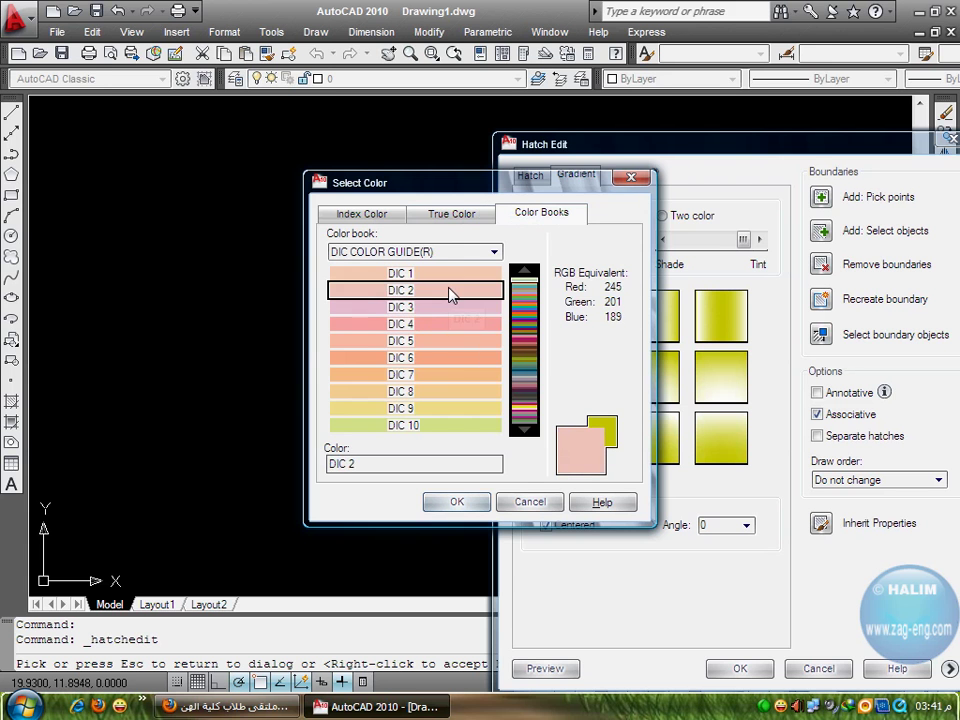
click(452, 214)
click(380, 218)
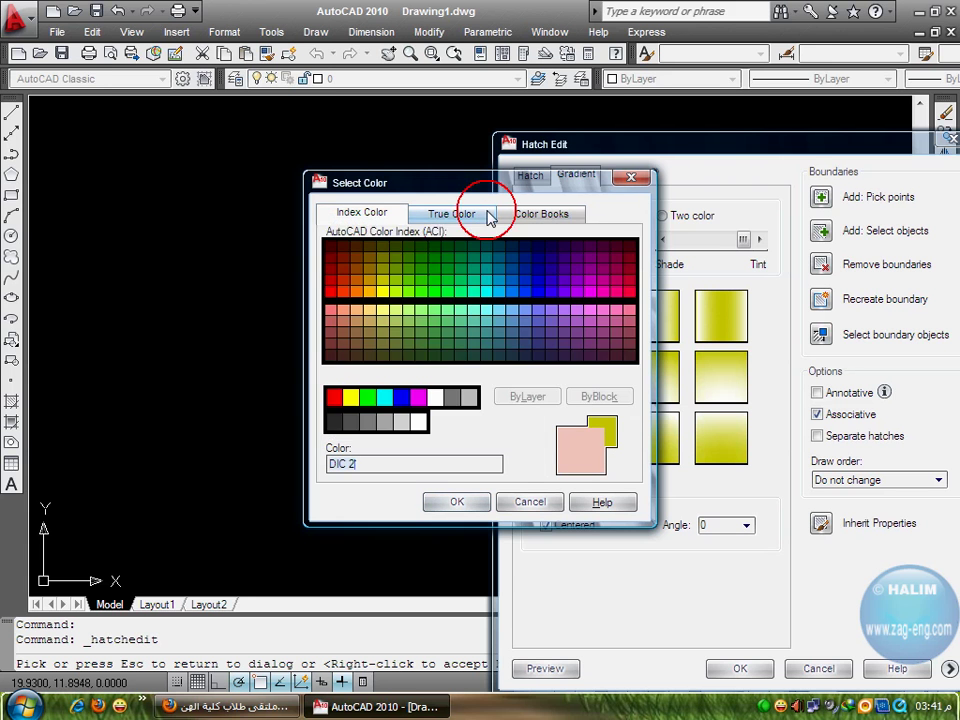
click(470, 214)
click(521, 210)
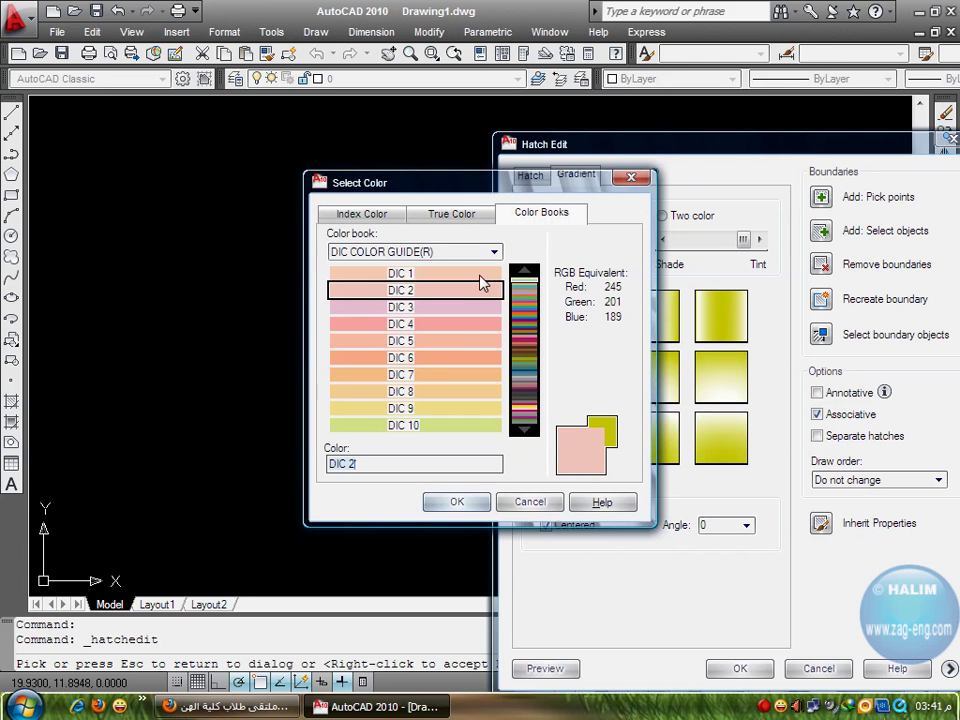
click(456, 325)
Confirm the pink, set the slider to full tint, and preview the pink-white banded gradient pattern
click(448, 501)
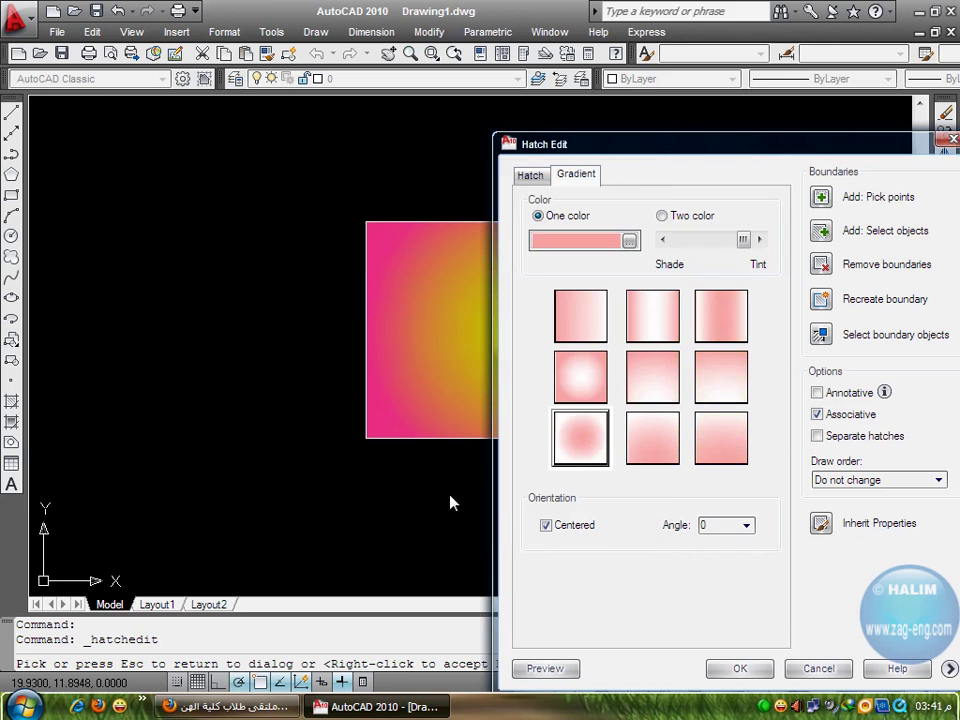
drag(743, 243, 709, 239)
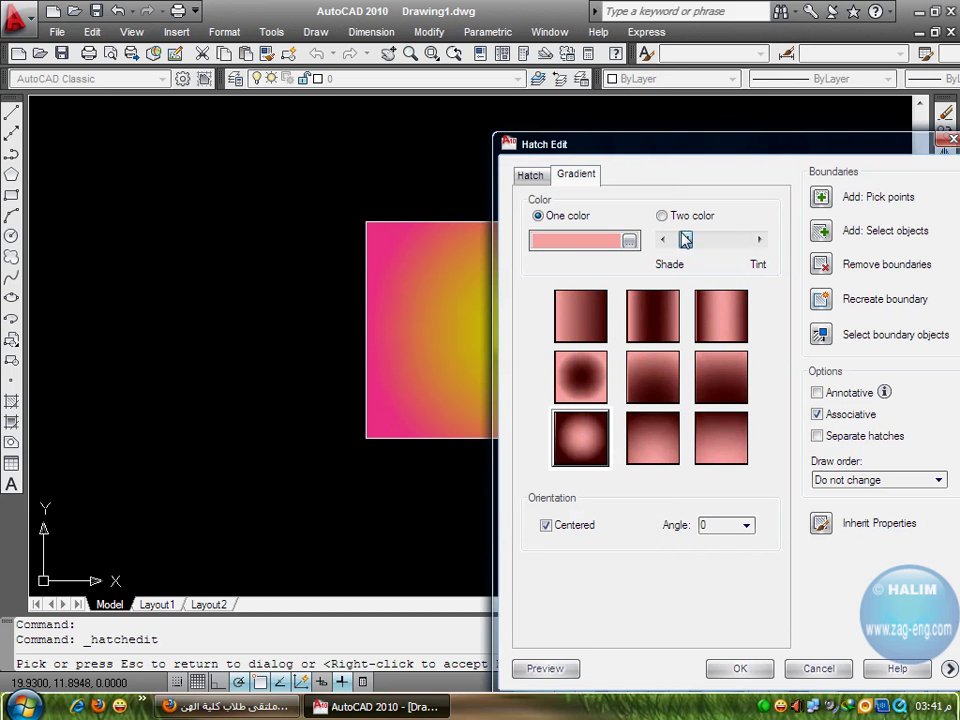
drag(709, 239, 758, 242)
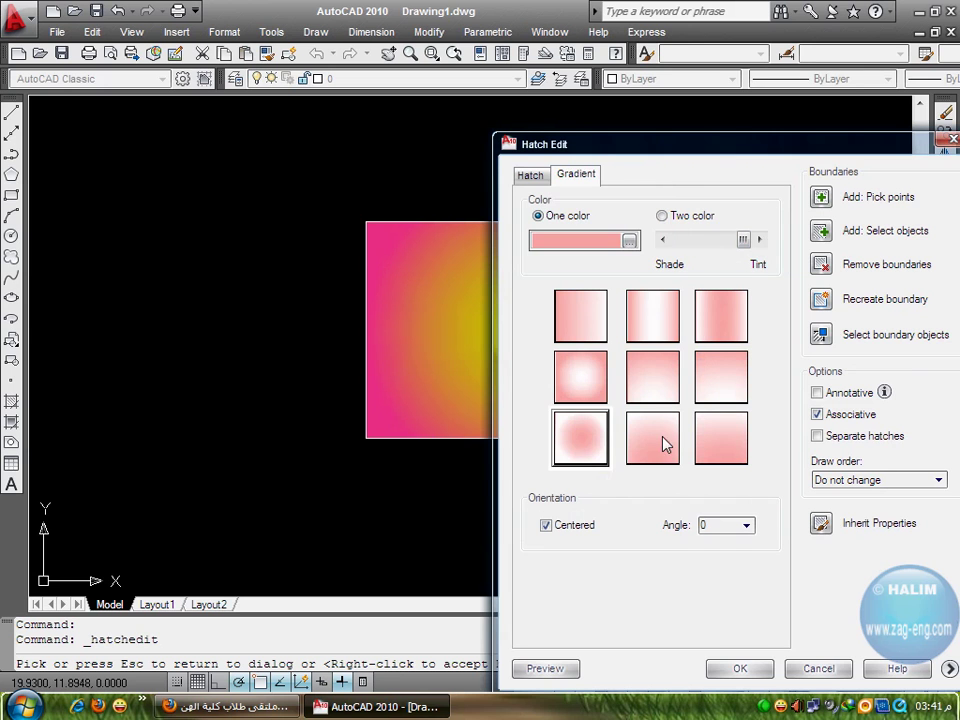
click(659, 326)
click(545, 668)
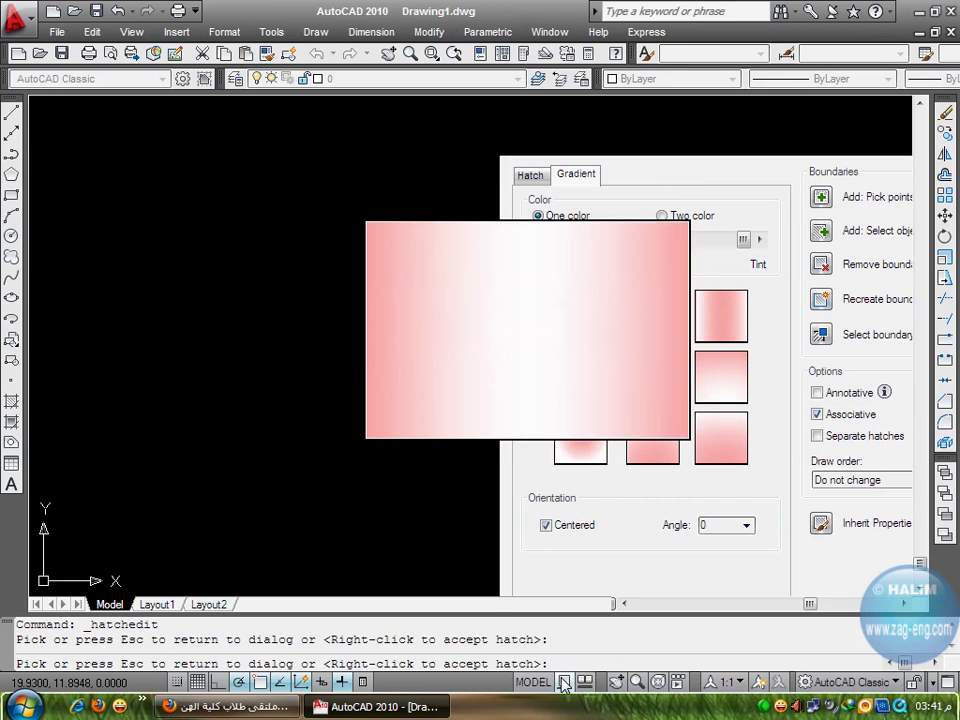
click(503, 350)
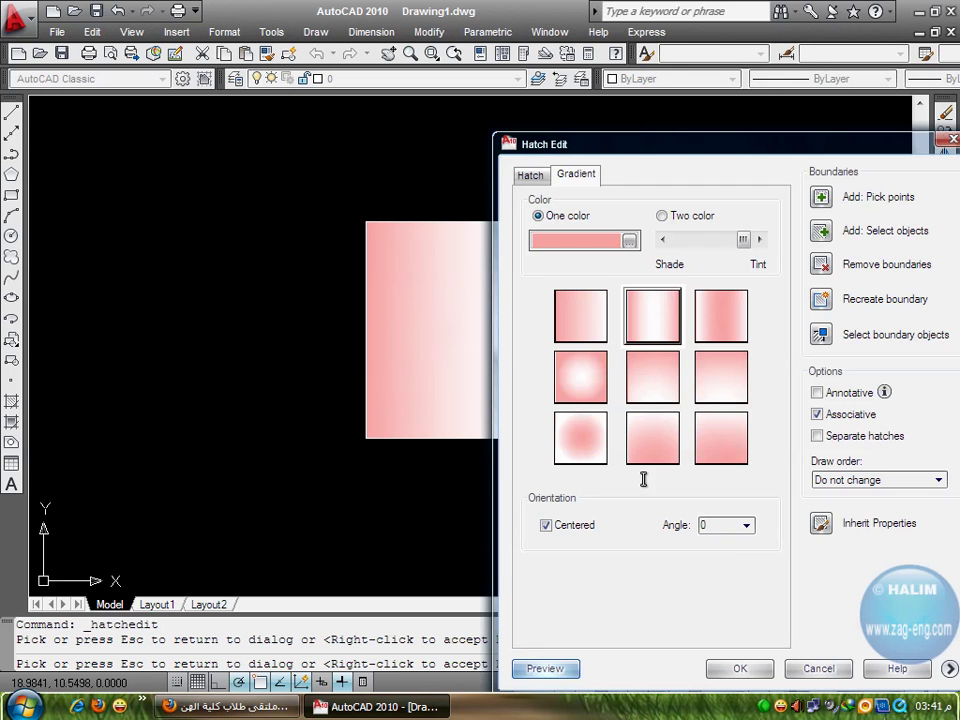
Set the gradient angle to 30°, preview it, and apply the edit
click(747, 527)
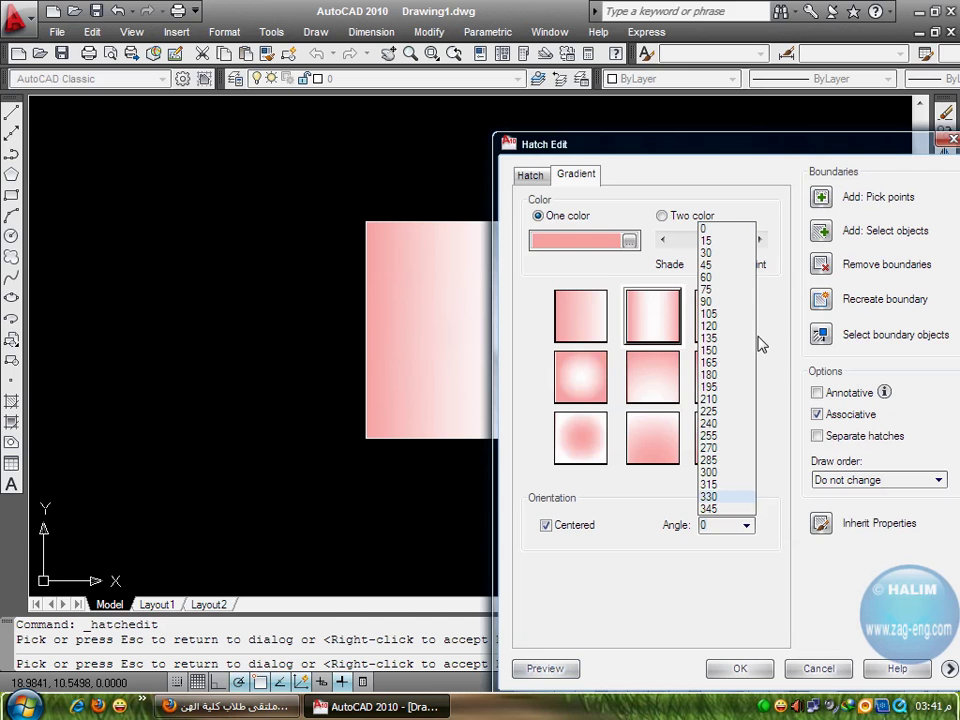
click(726, 253)
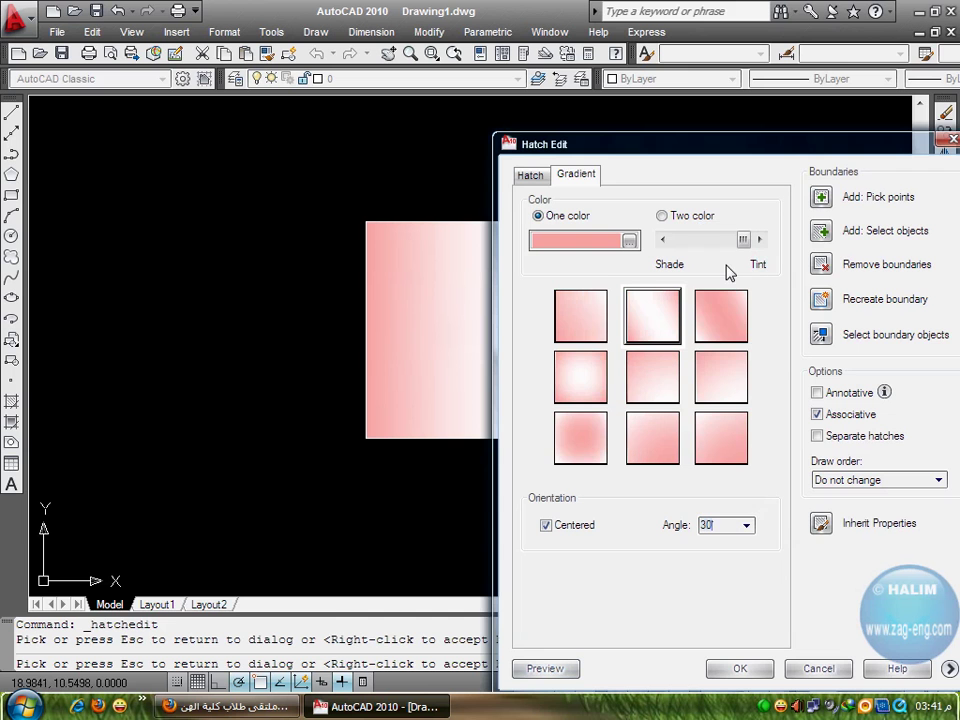
click(555, 668)
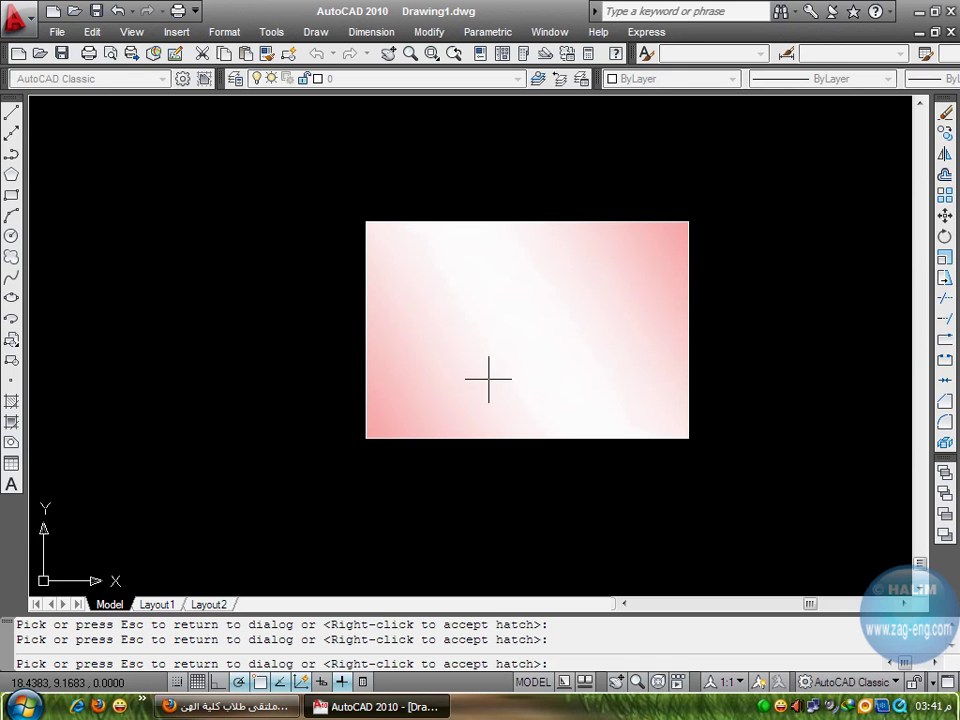
click(489, 379)
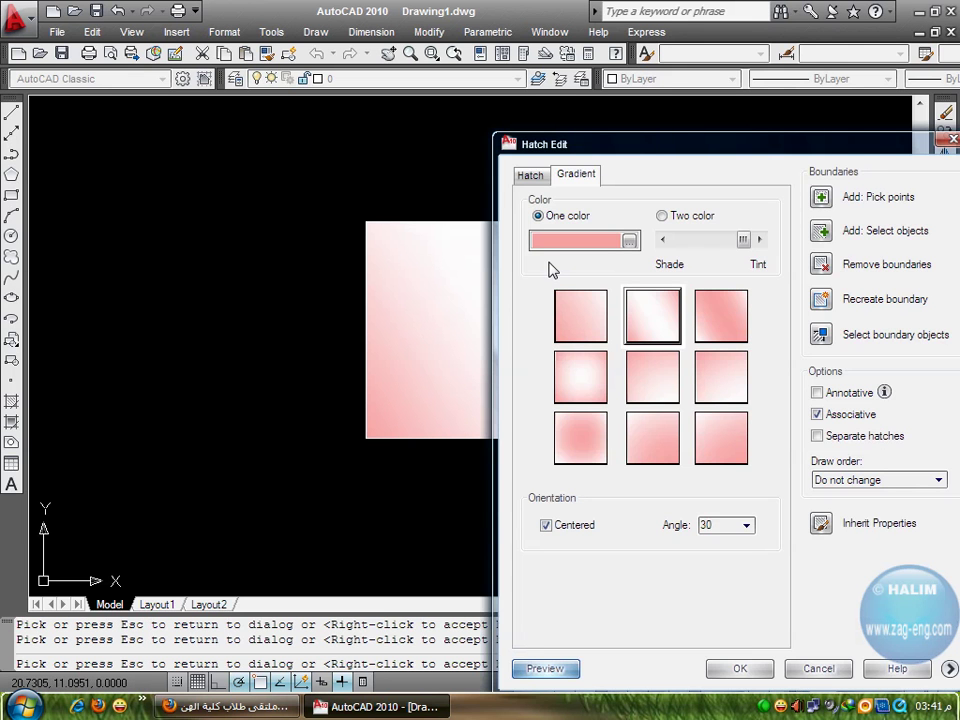
click(548, 176)
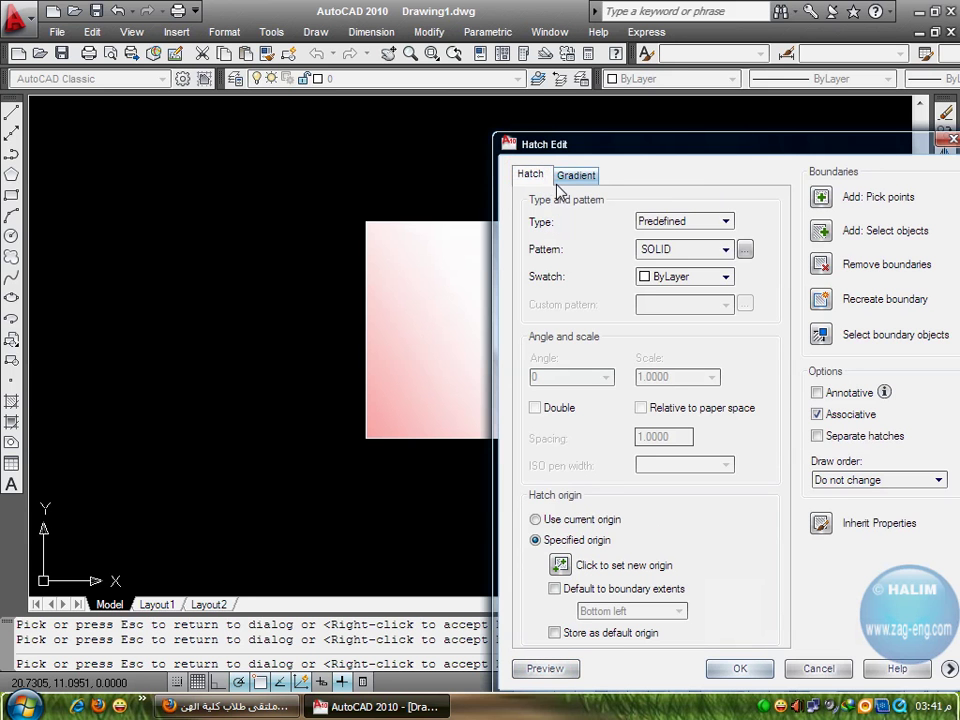
click(586, 180)
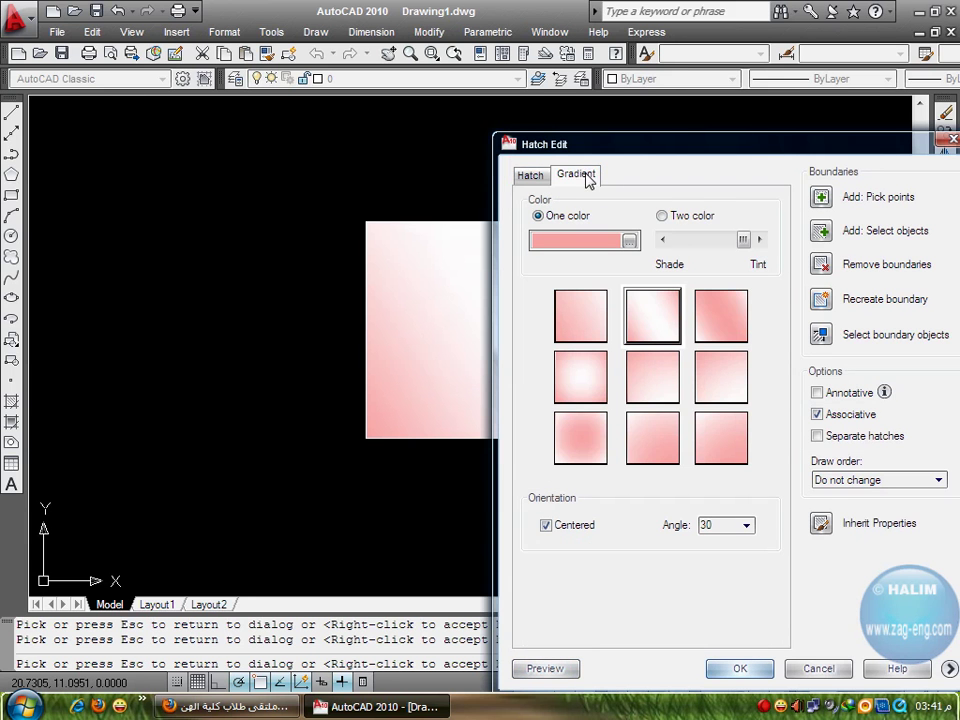
click(741, 669)
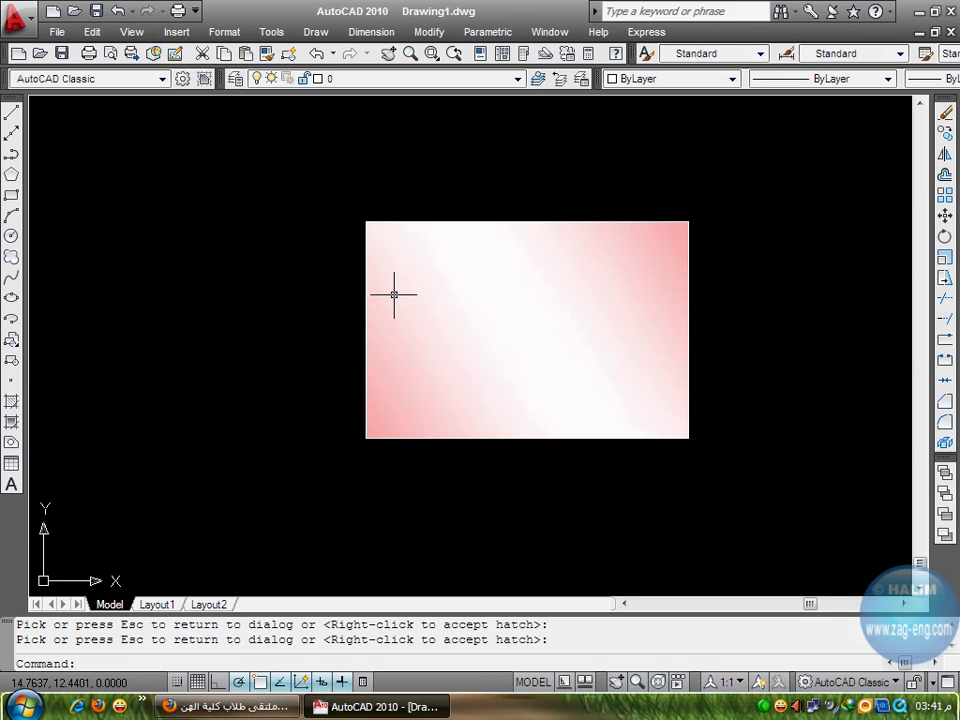
Window-select the rectangle and its gradient fill and erase them
click(773, 167)
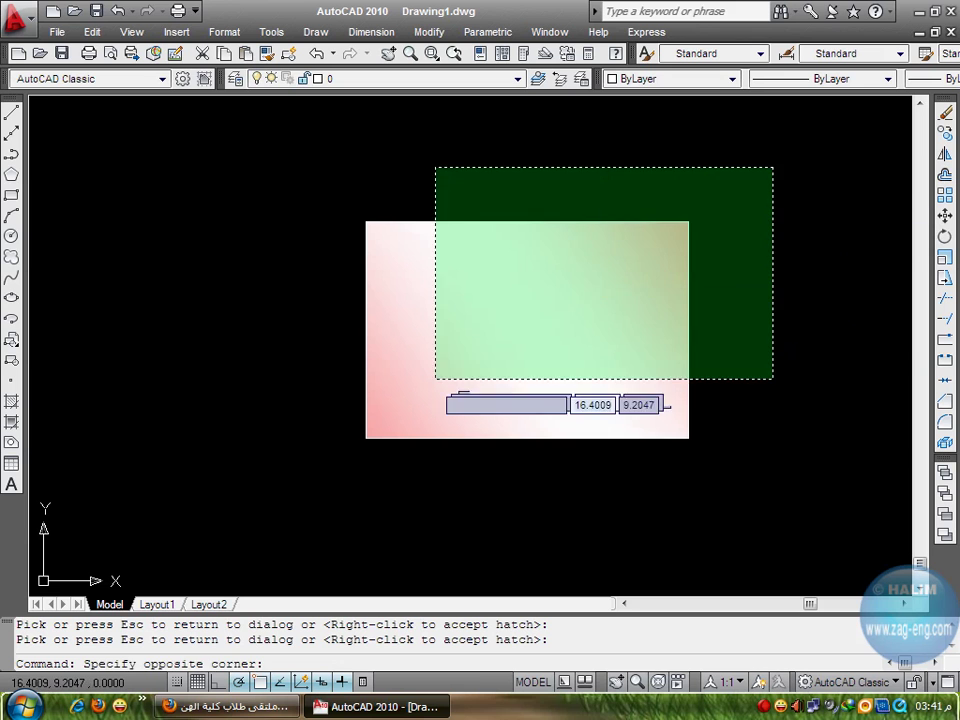
click(289, 482)
key(Delete)
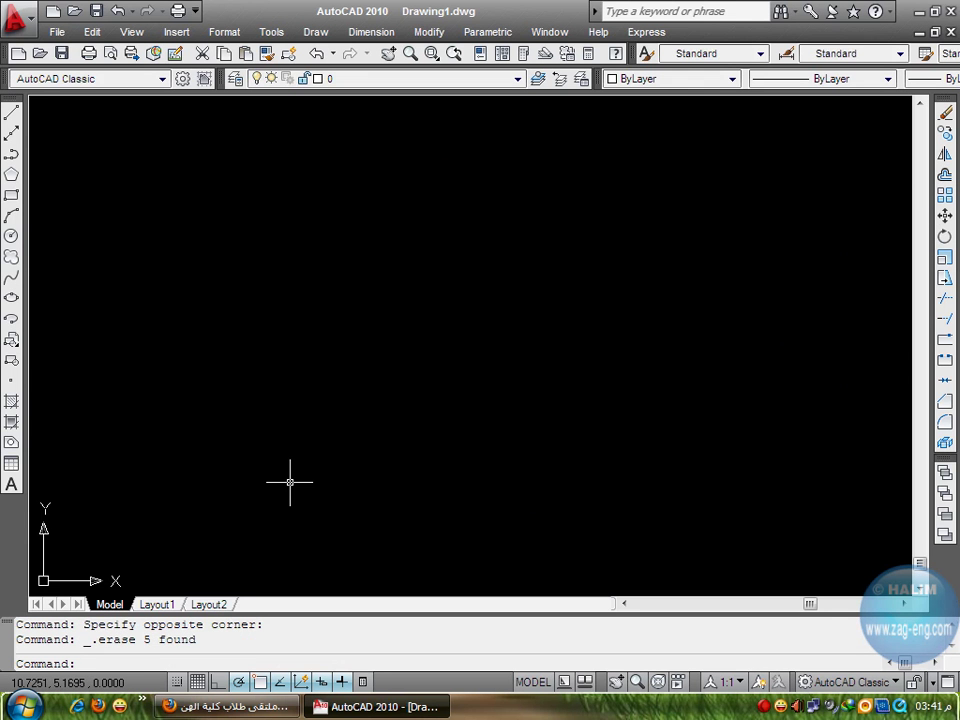
click(470, 237)
click(470, 237)
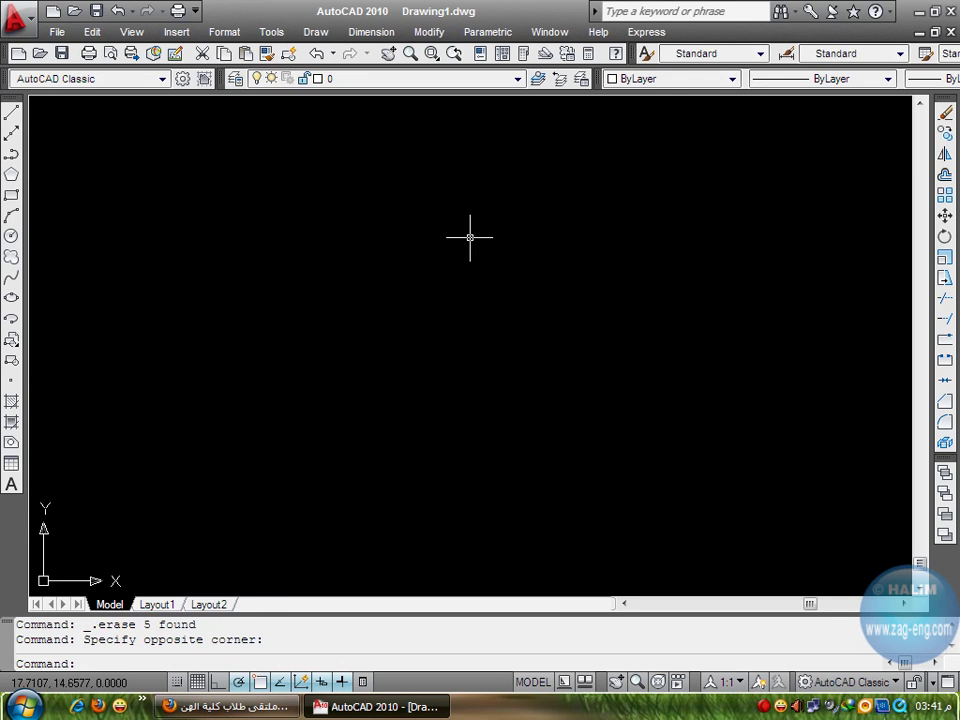
Draw a 4-unit vertical line with the L command
text(l)
key(Return)
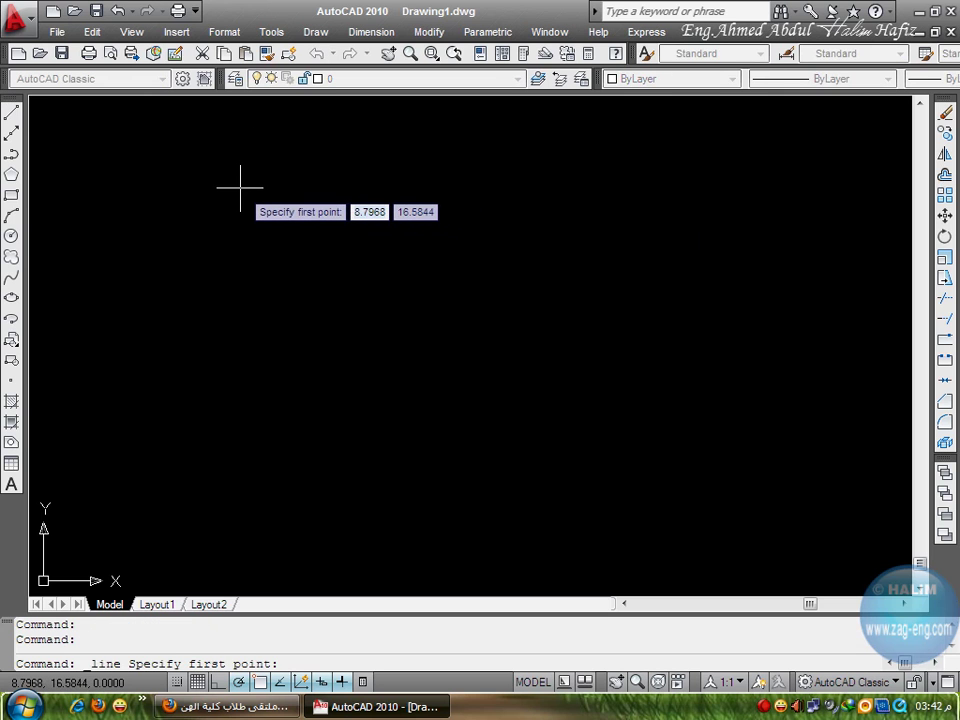
click(240, 187)
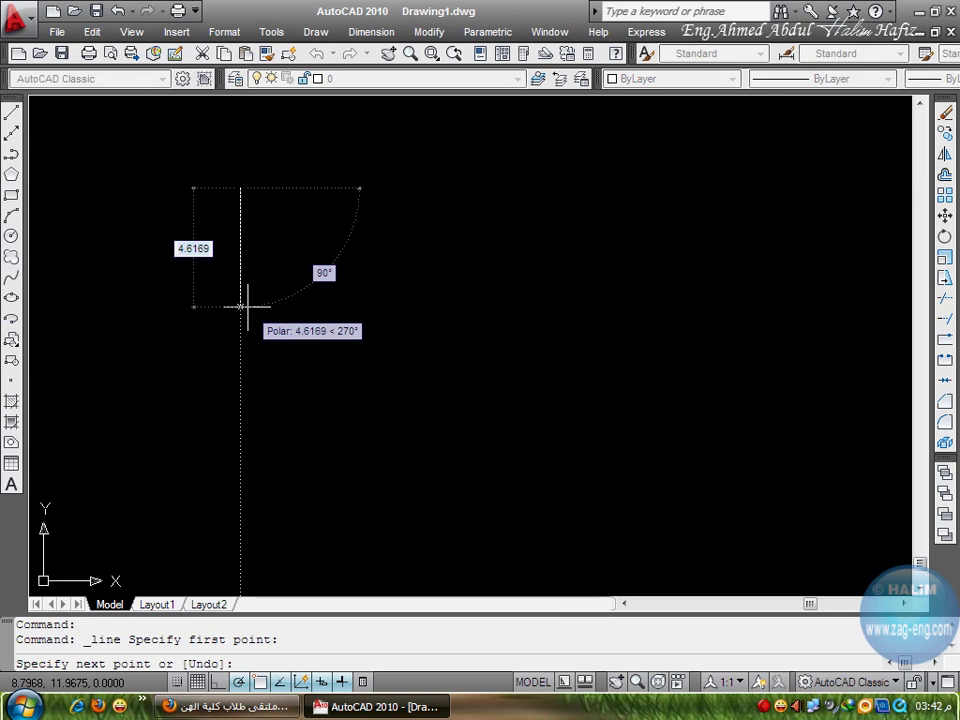
text(4)
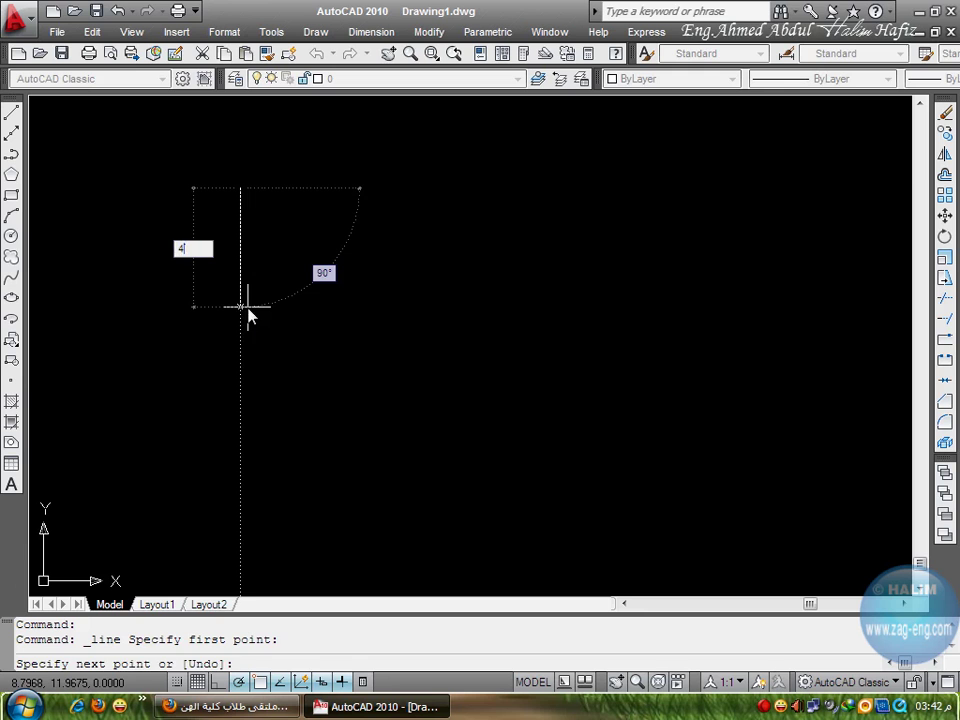
key(Return)
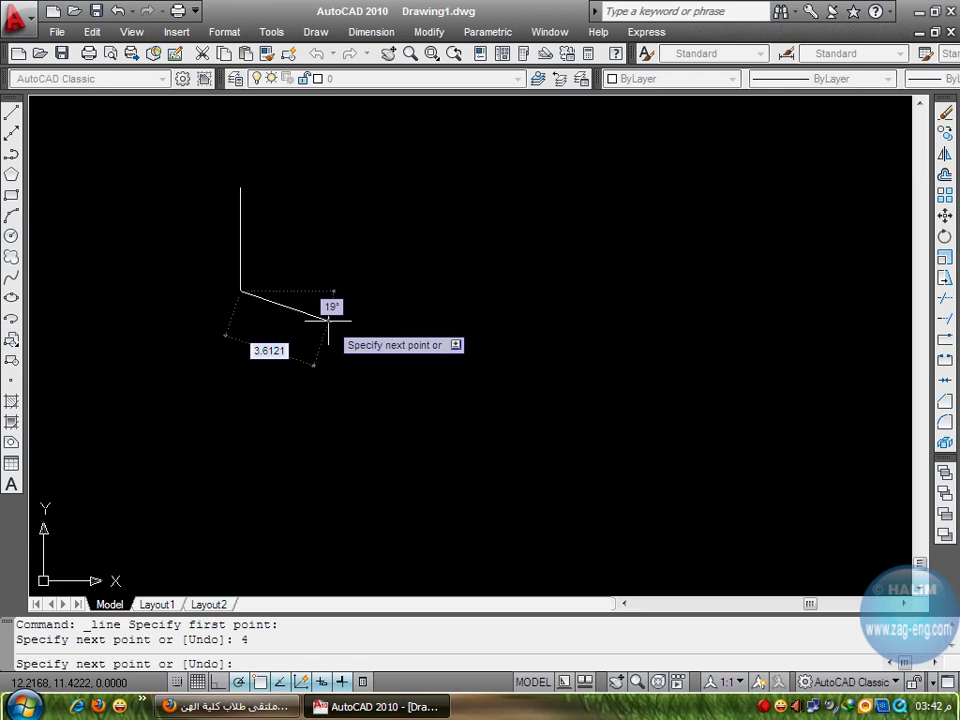
key(Return)
Offset the vertical line 0.2 to its right
click(240, 205)
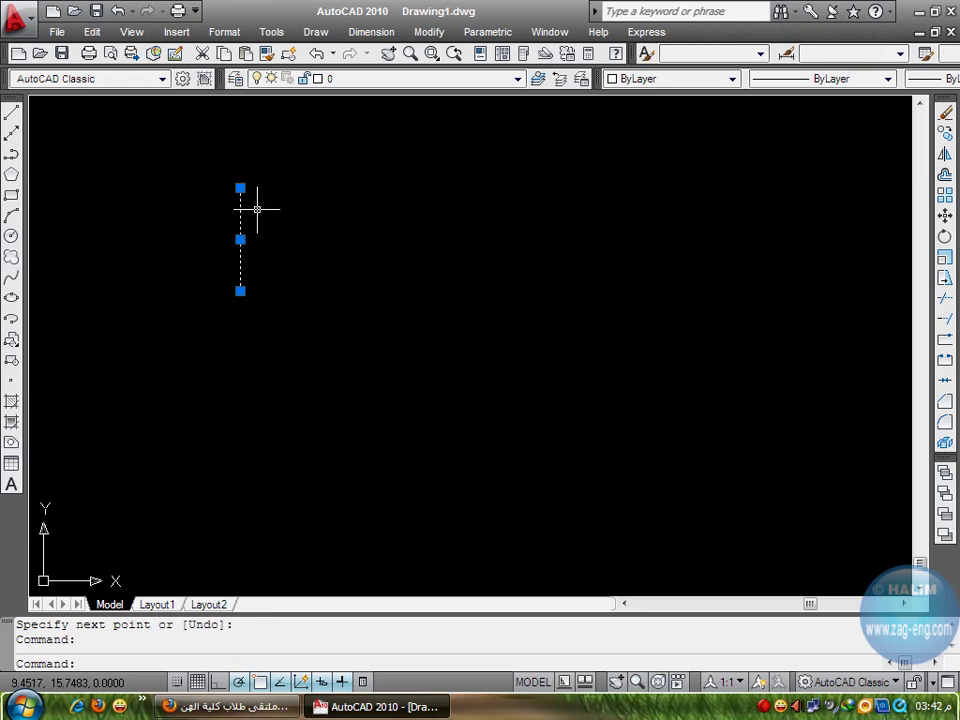
text(o)
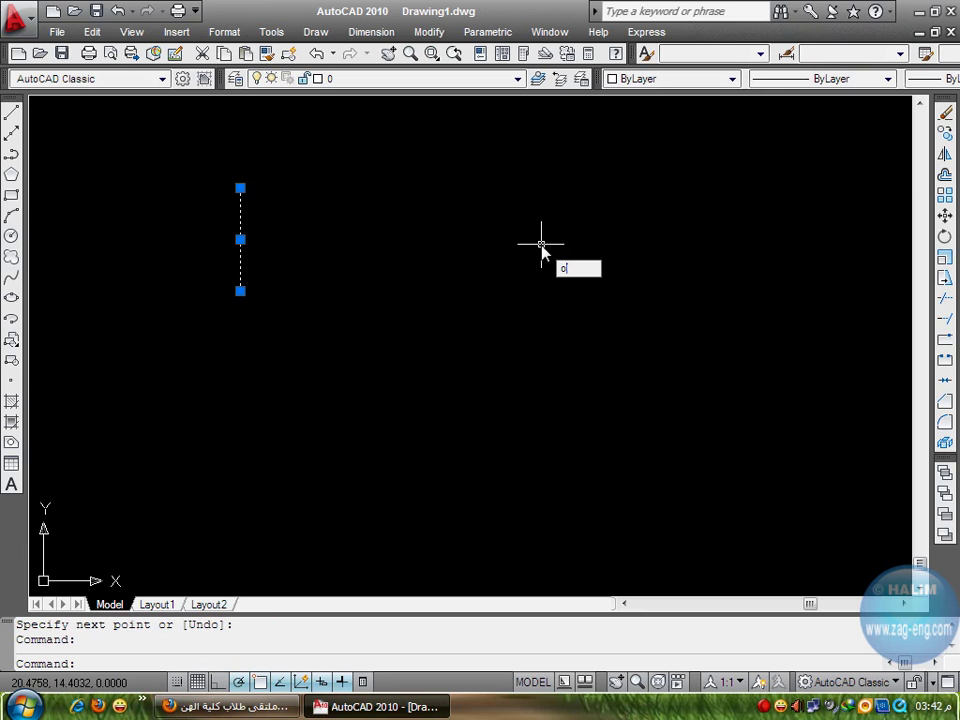
key(Return)
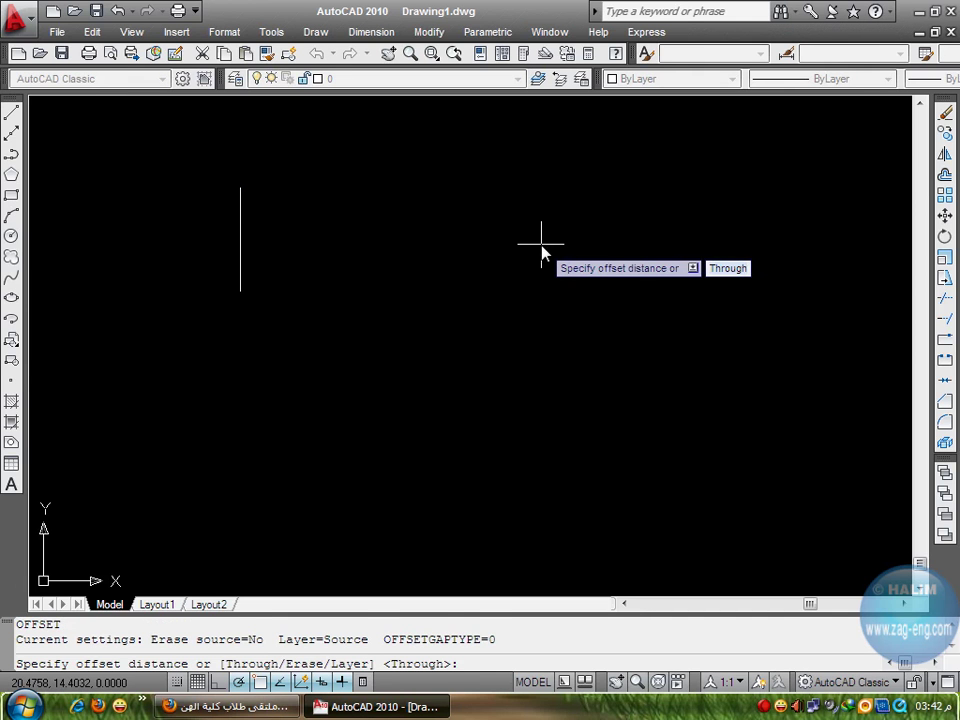
text(0.2)
key(Return)
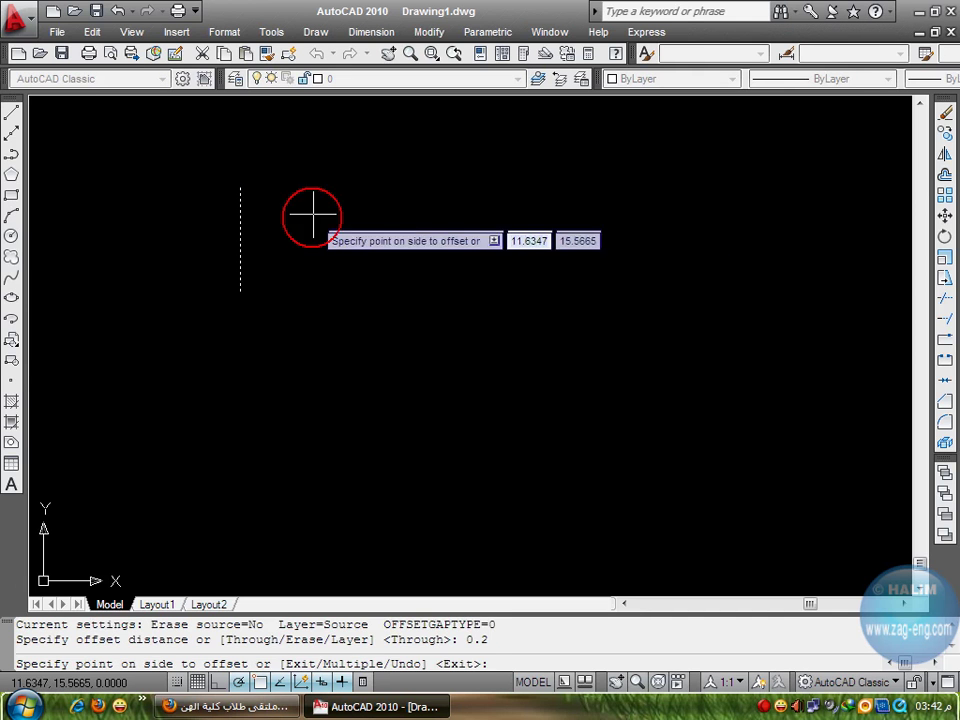
click(313, 214)
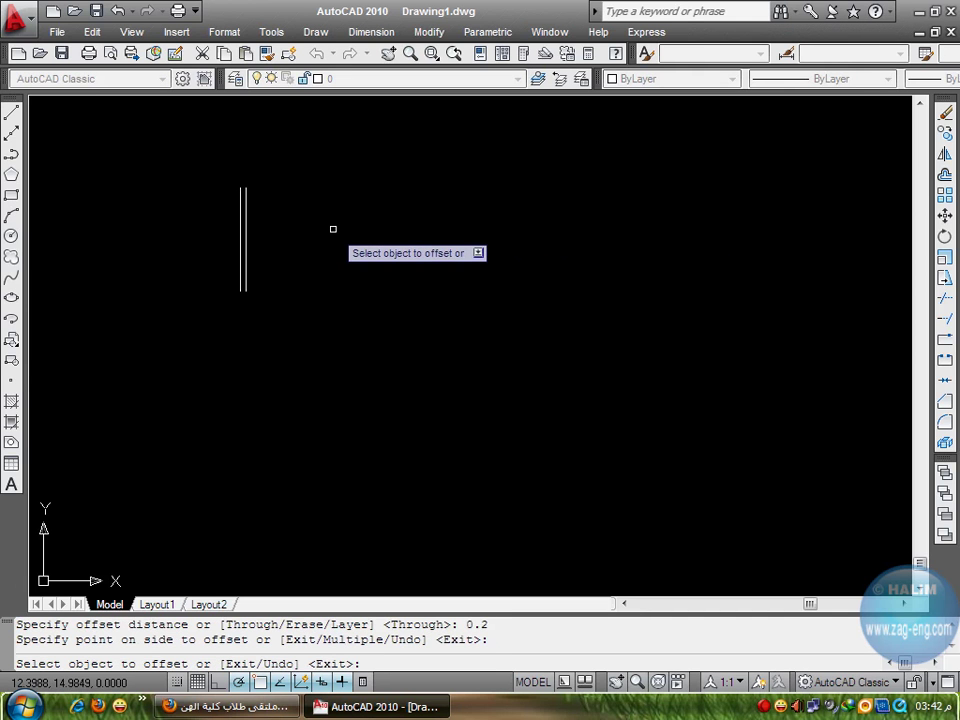
key(Escape)
Draw short cap lines joining the top ends, then the bottom ends, of the two vertical lines
click(11, 112)
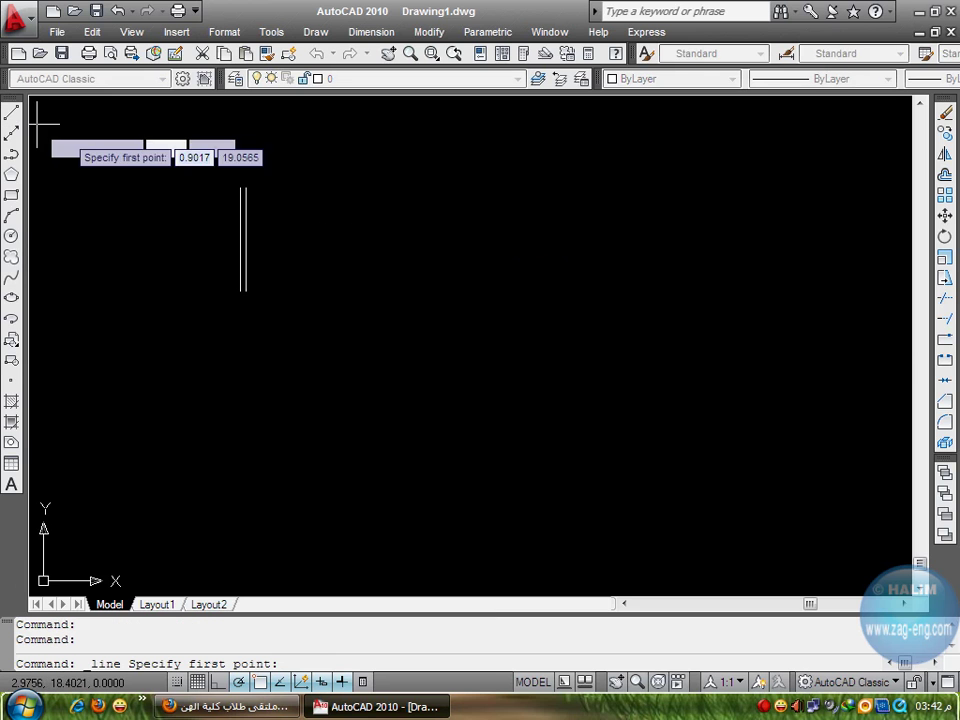
click(240, 187)
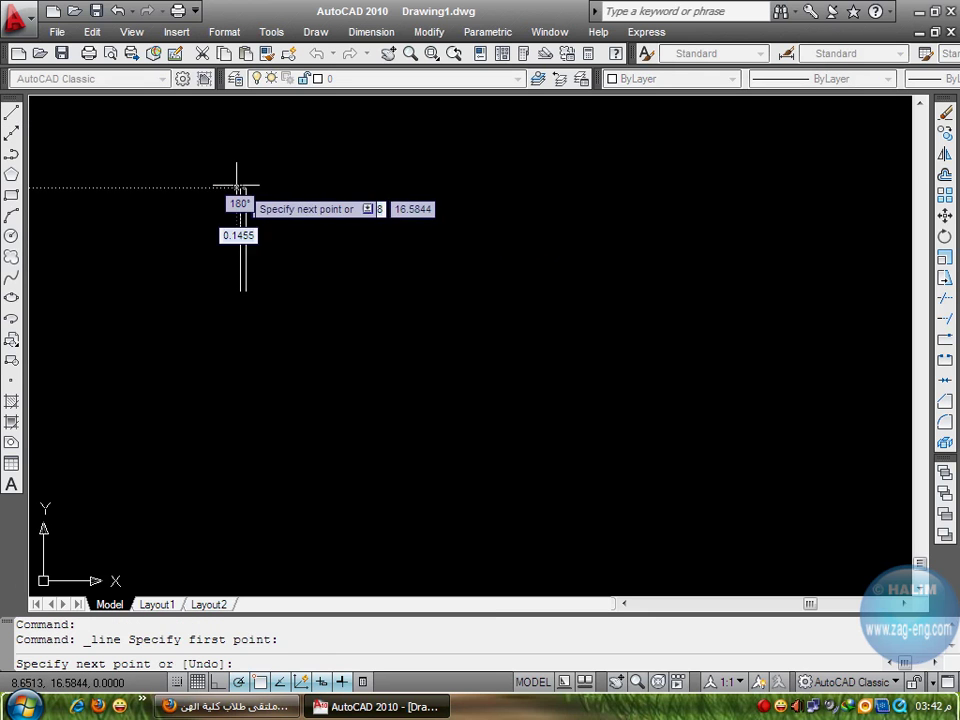
click(242, 192)
key(Return)
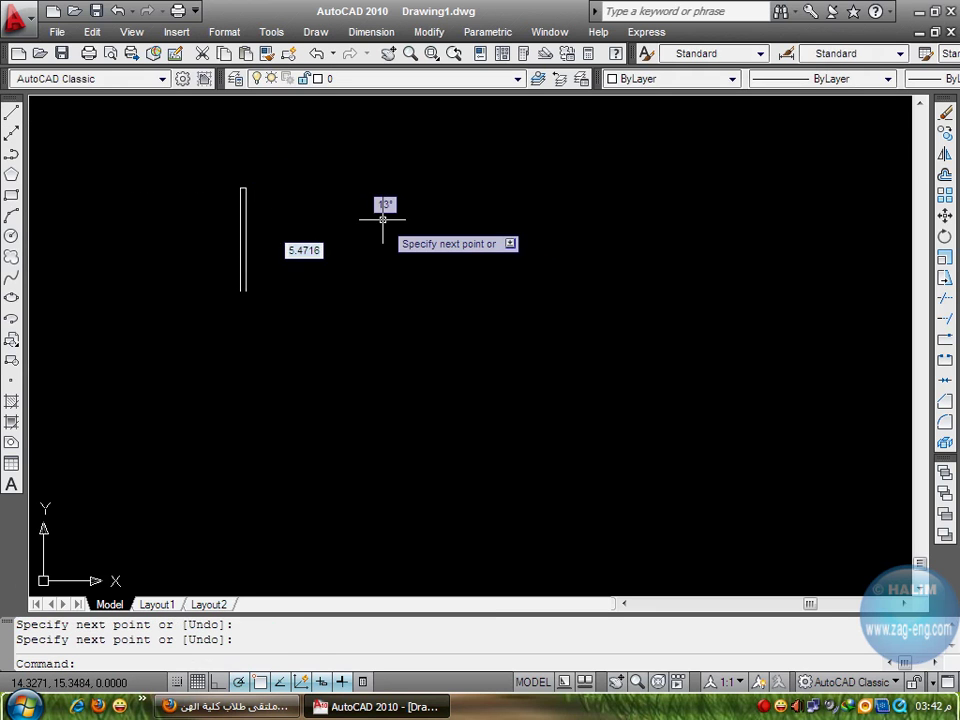
click(11, 112)
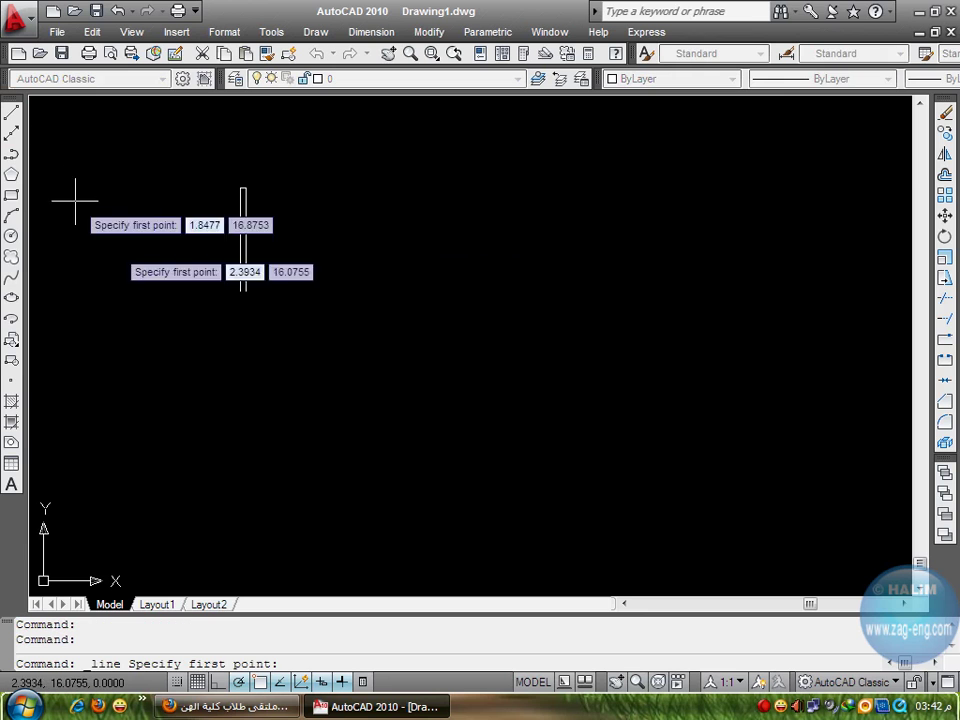
click(240, 291)
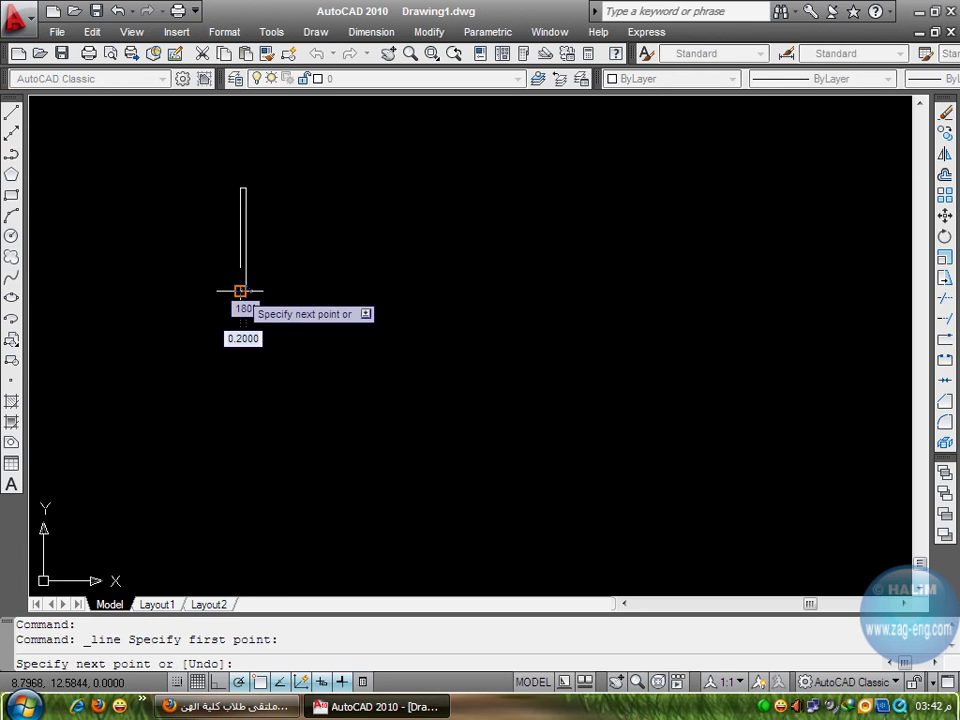
click(240, 291)
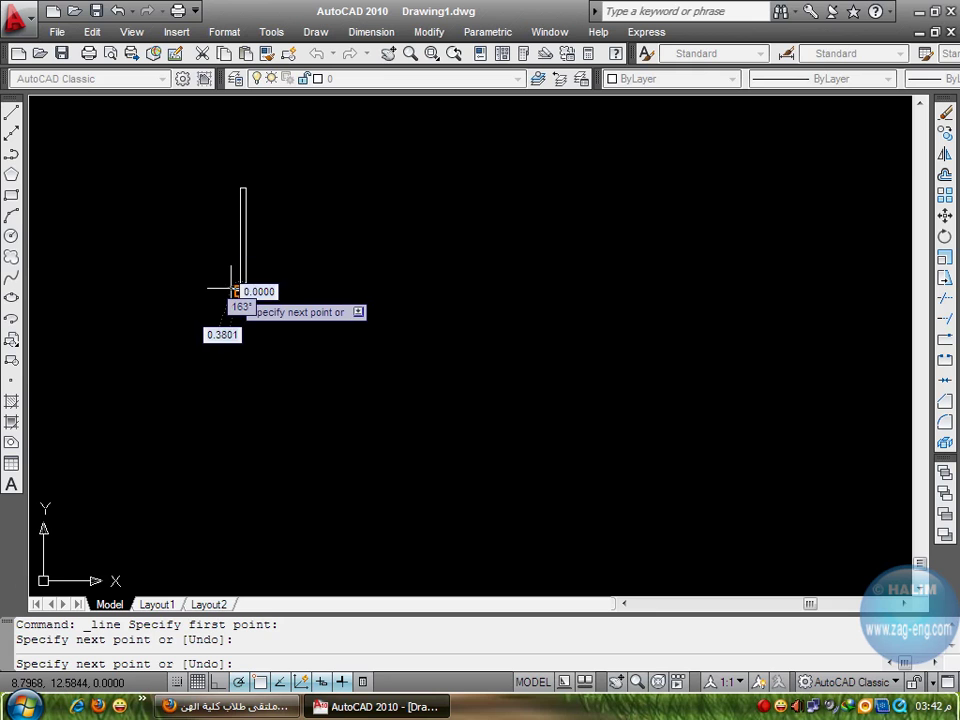
scroll(238, 290, up, 2)
key(Return)
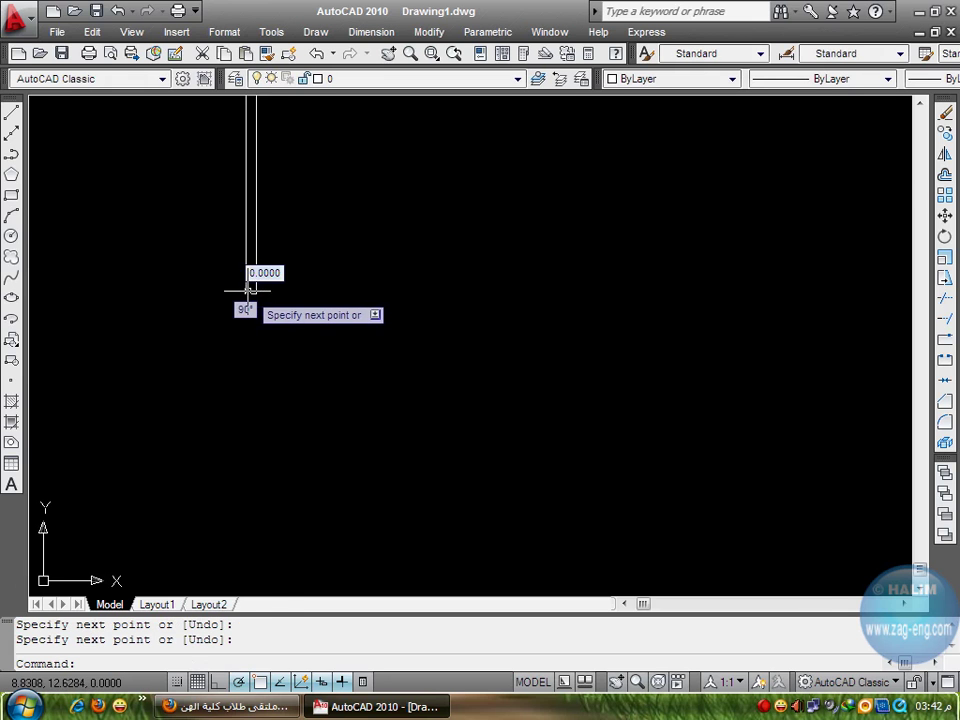
scroll(328, 261, down, 4)
mouse_move(332, 246)
middle_down()
mouse_move(257, 352)
mouse_move(274, 334)
mouse_move(268, 328)
middle_up()
scroll(257, 352, up, 3)
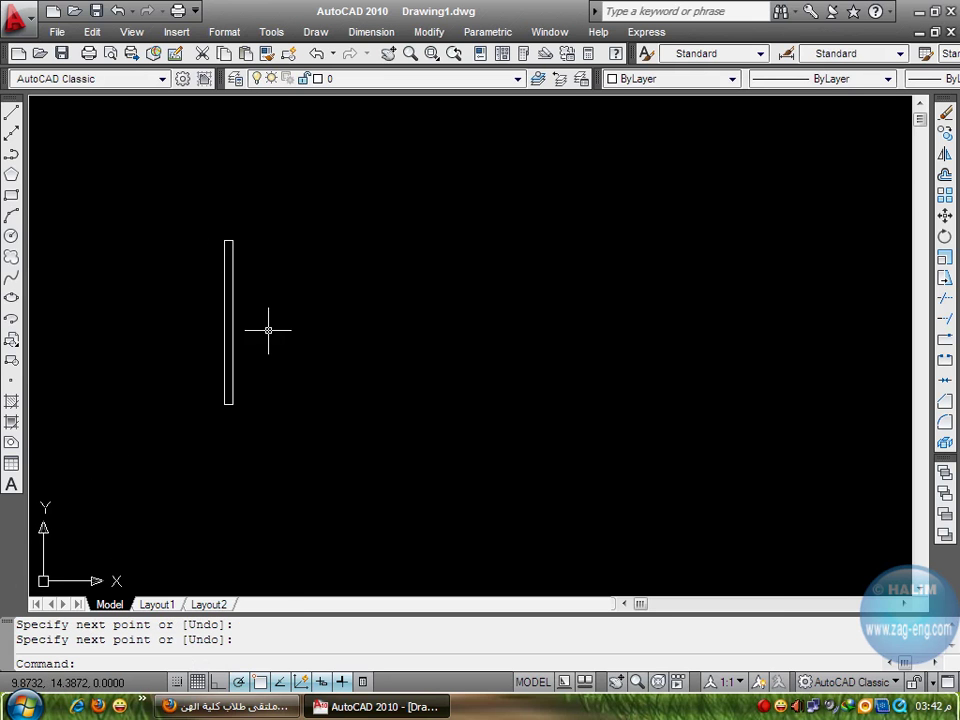
Draw a 5-unit horizontal line starting 0.3 above the post's right-side midpoint
click(12, 113)
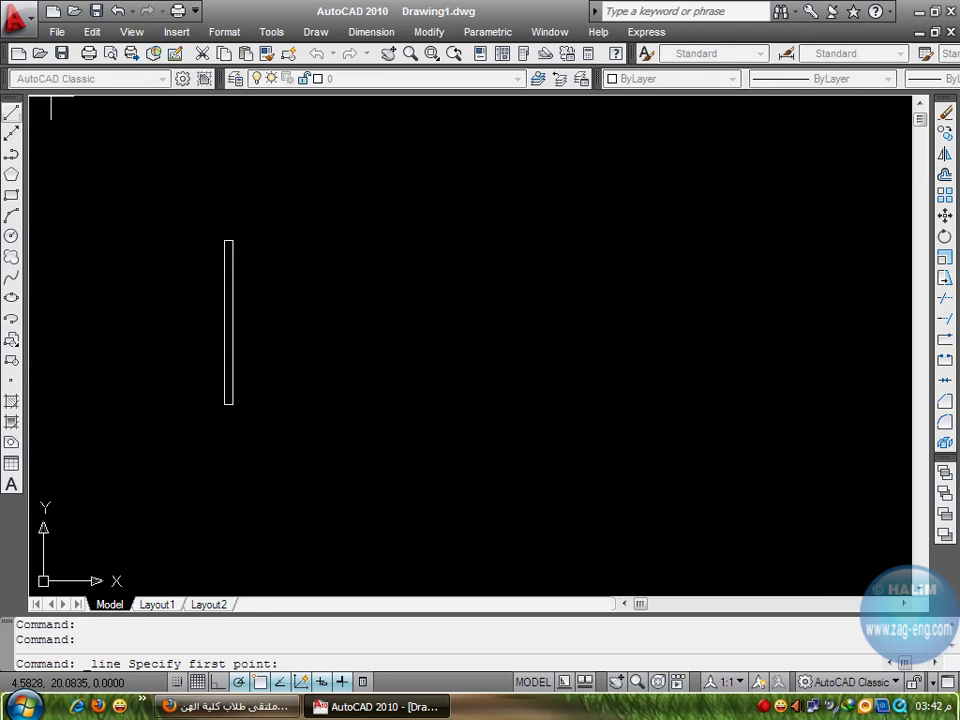
scroll(230, 318, up, 1)
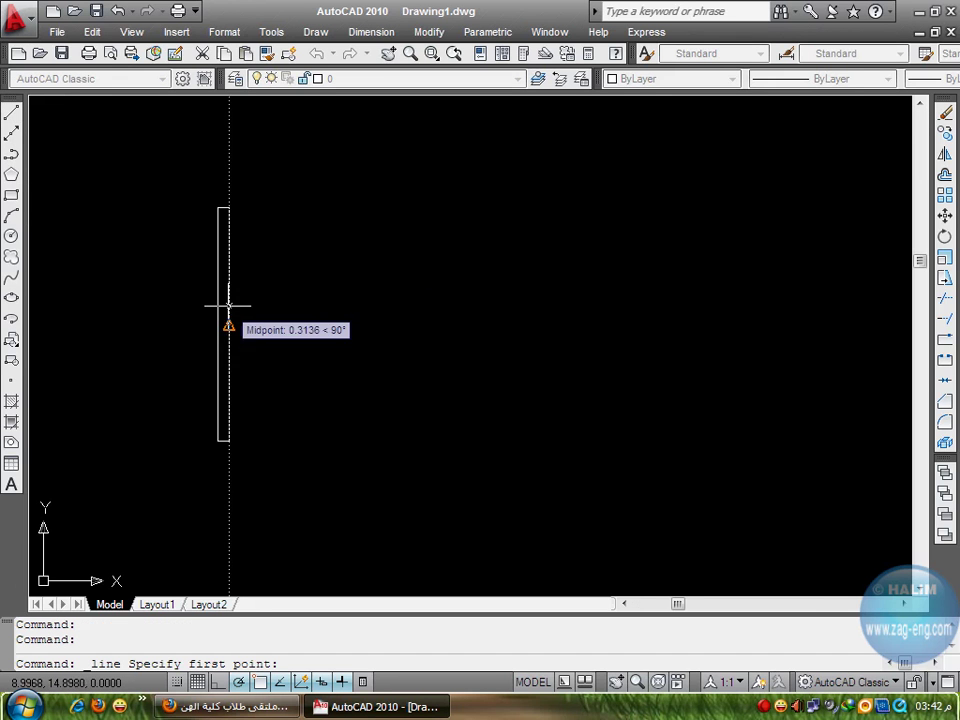
text(0)
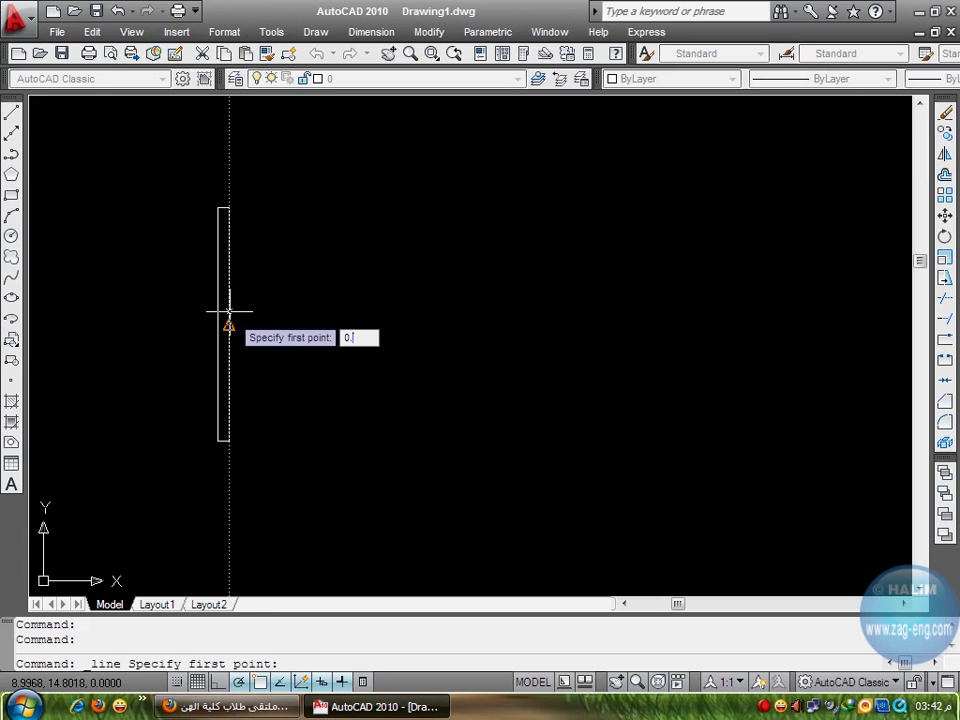
text(.3)
key(Return)
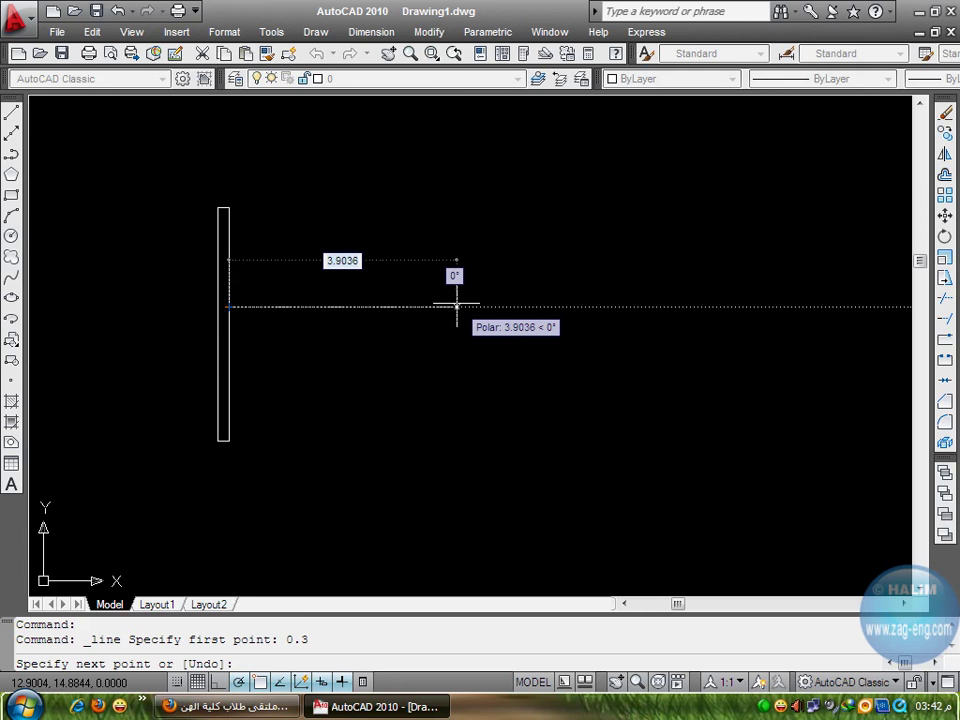
text(5)
key(Return)
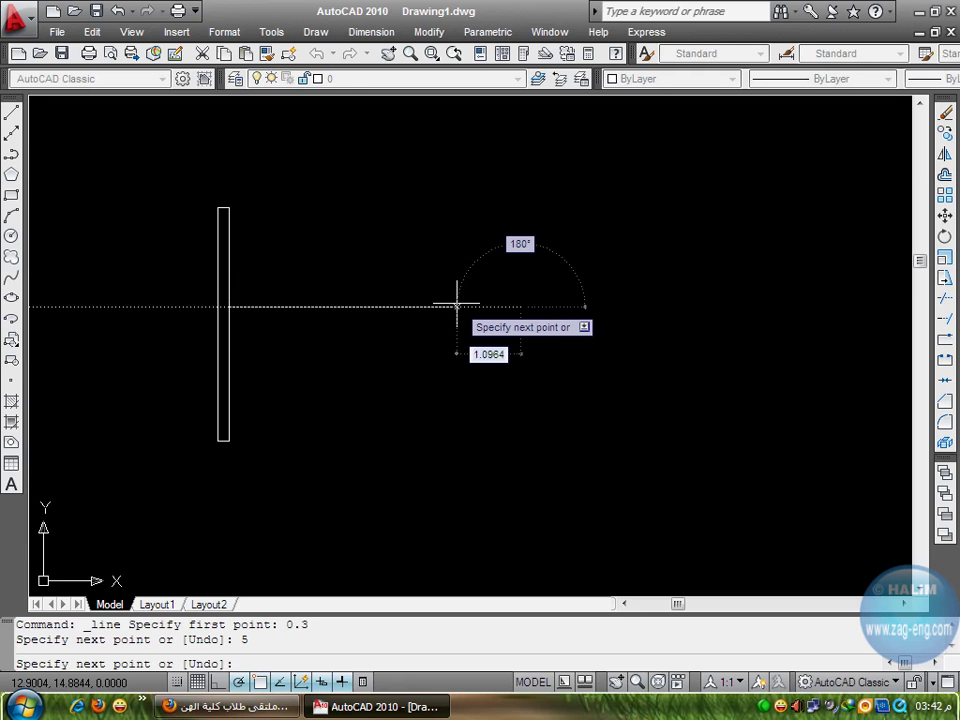
key(Return)
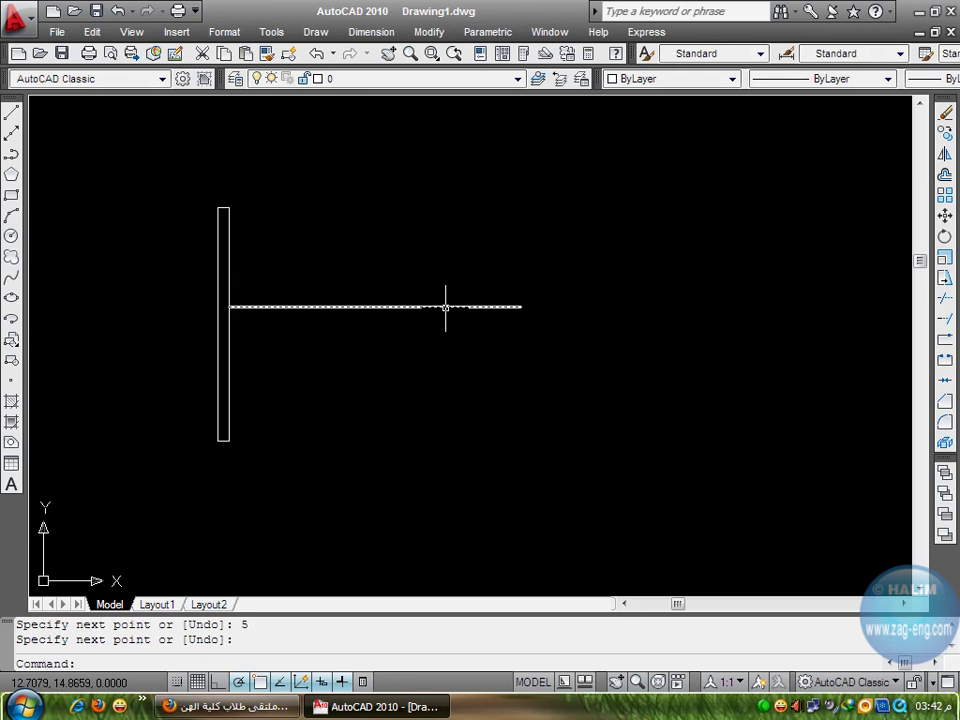
Select the horizontal line and begin offsetting it by 0.6
click(446, 306)
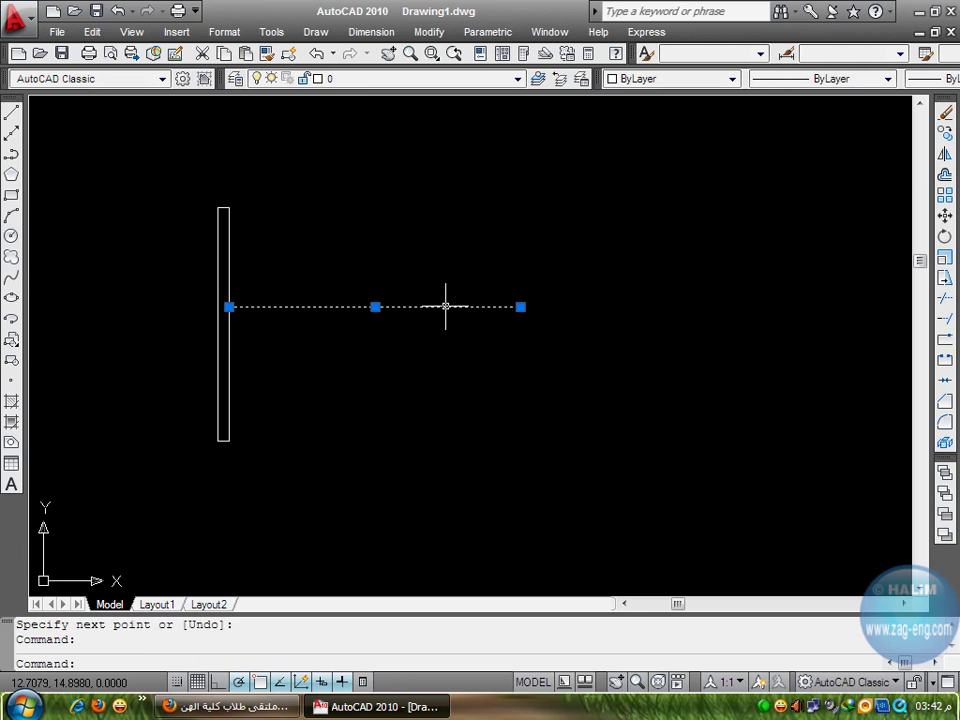
text(0)
key(Return)
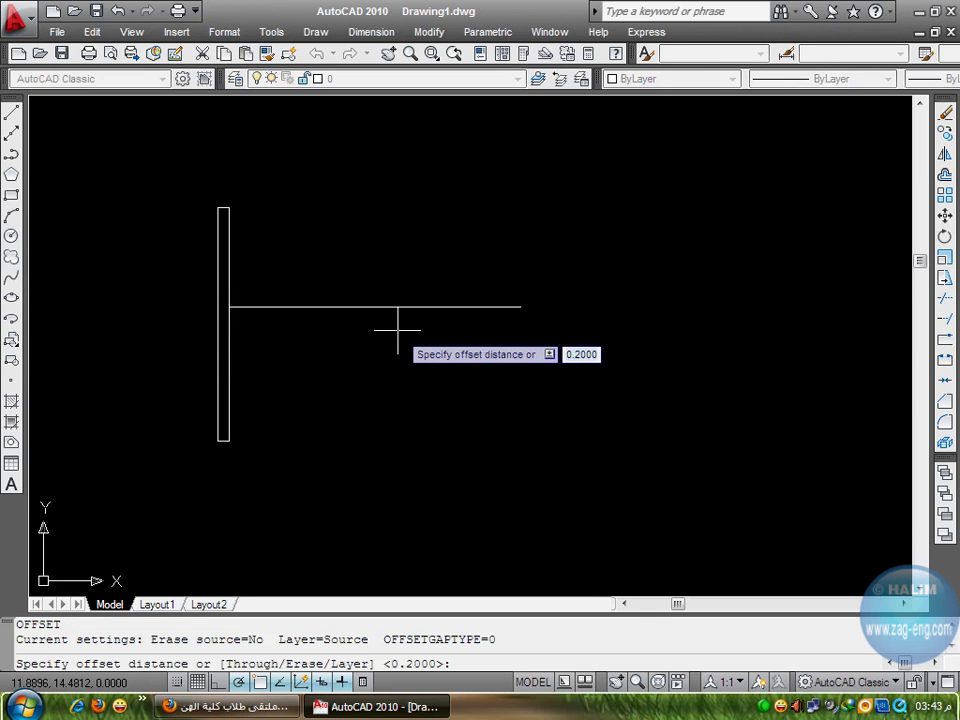
text(0.6)
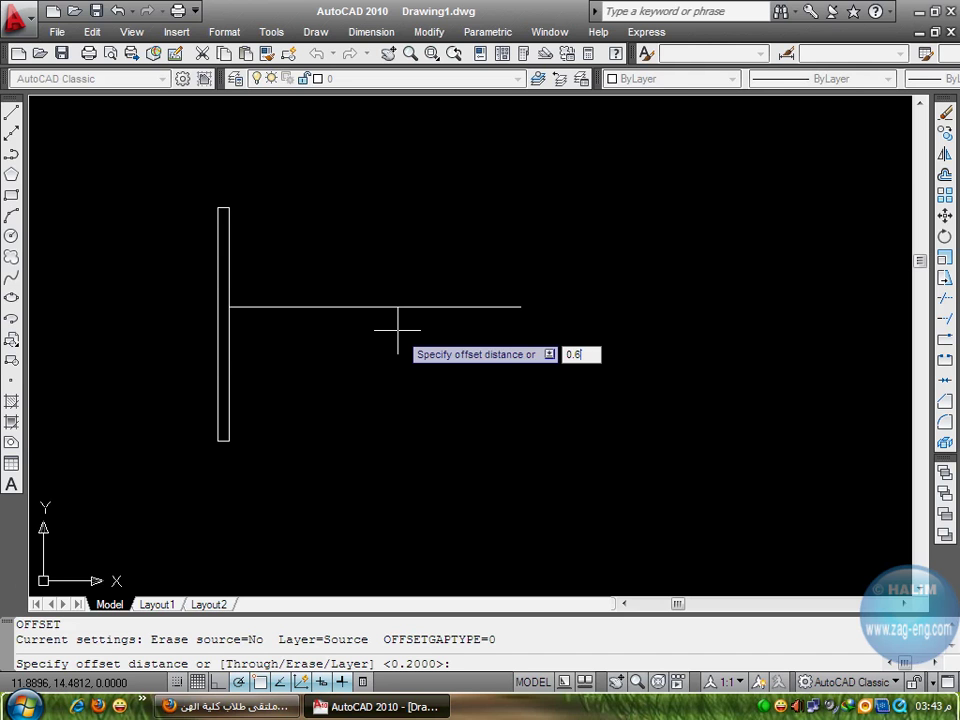
Offset the horizontal line 0.6 units downward to create a parallel copy
key(Return)
click(398, 330)
click(398, 330)
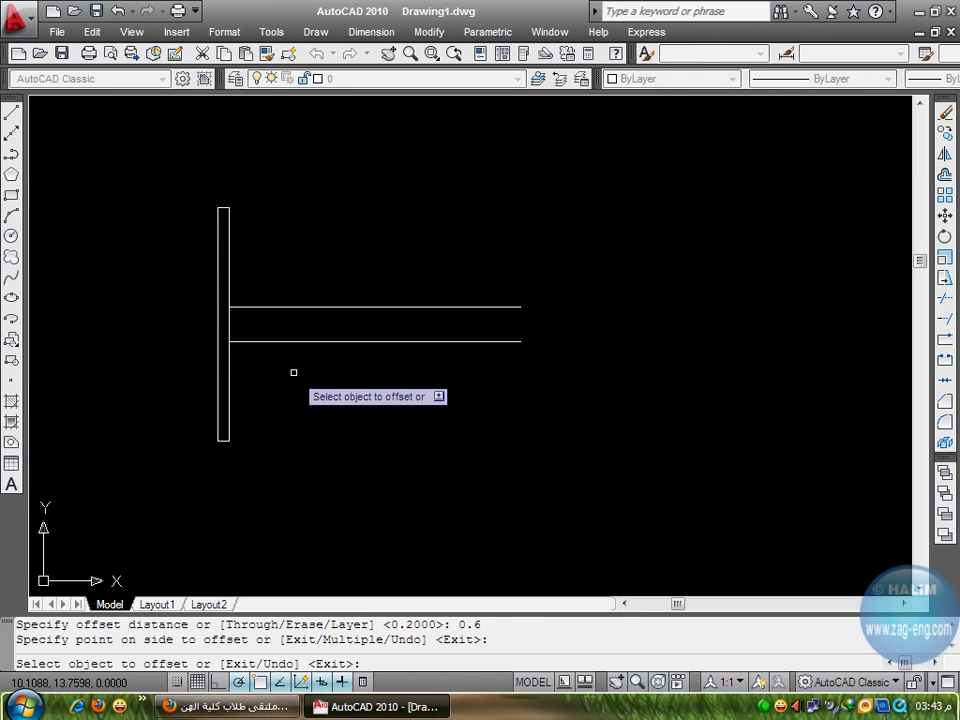
key(Return)
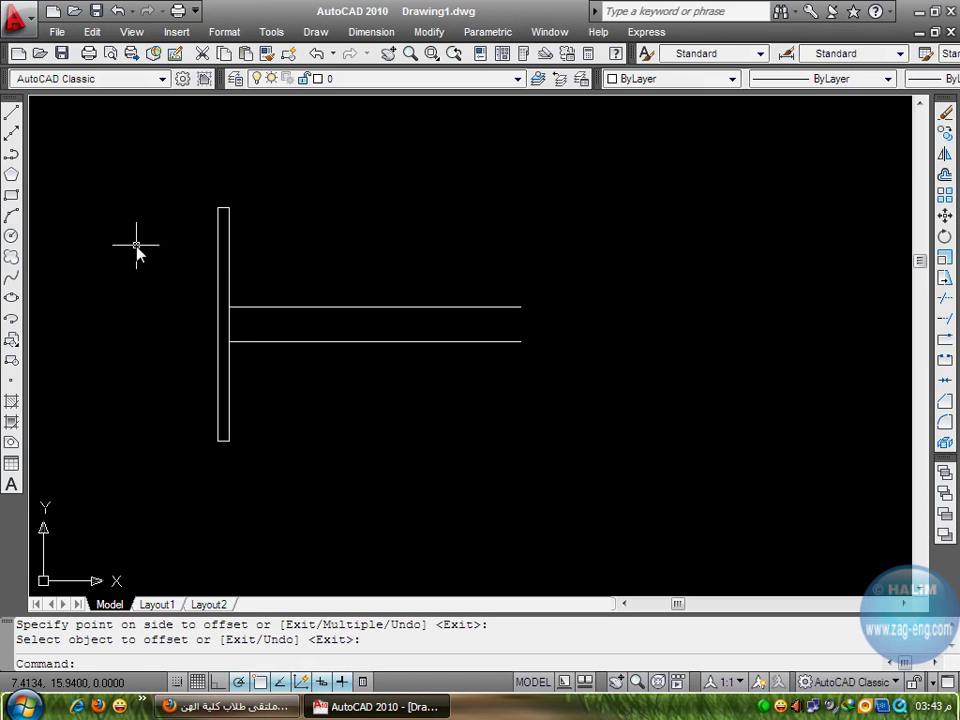
Measure the gap between the two web lines with DIST, confirming 0.6
click(12, 114)
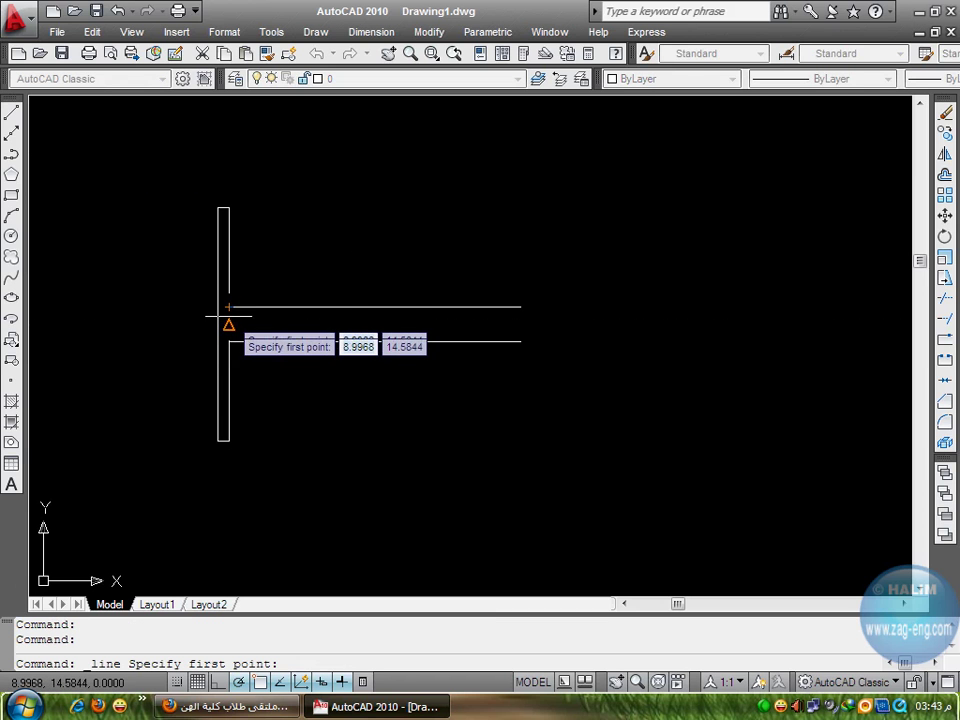
key(Escape)
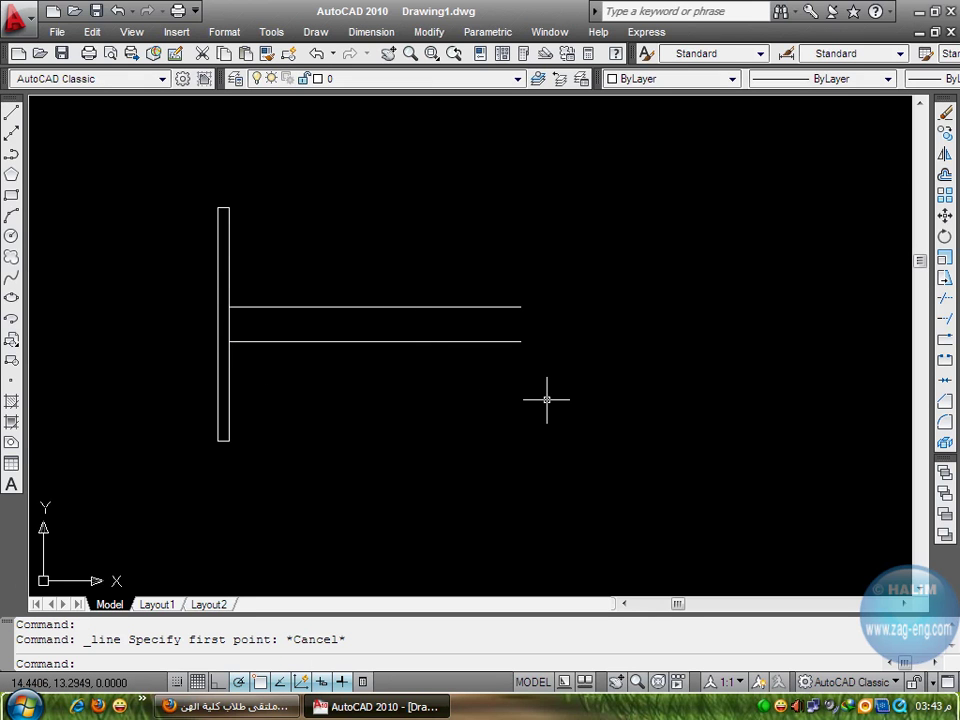
text(d)
text(i)
key(Return)
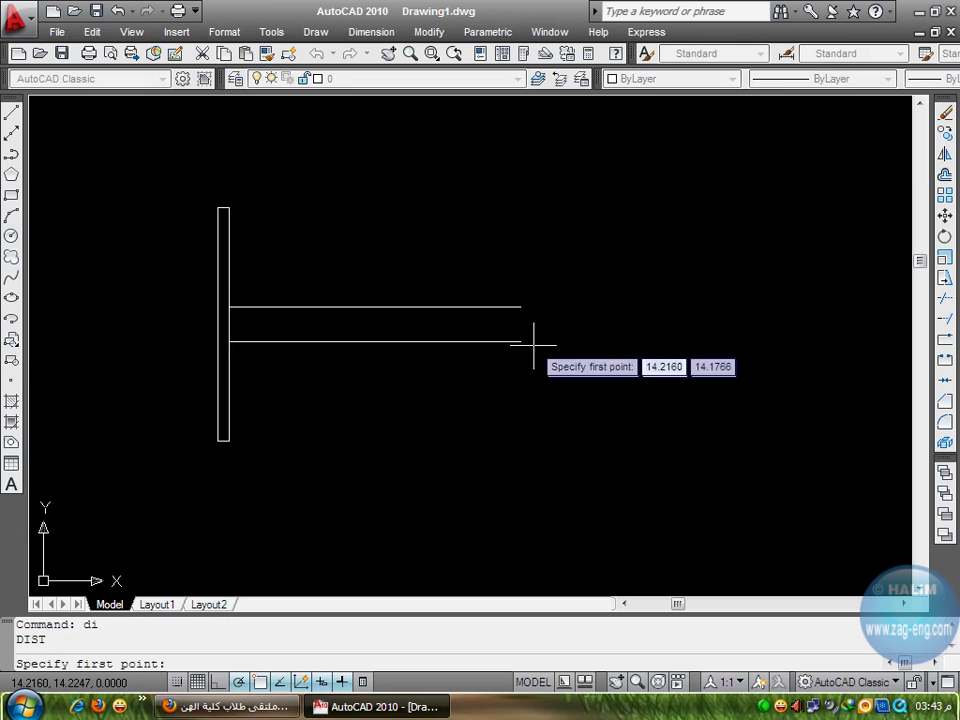
click(520, 307)
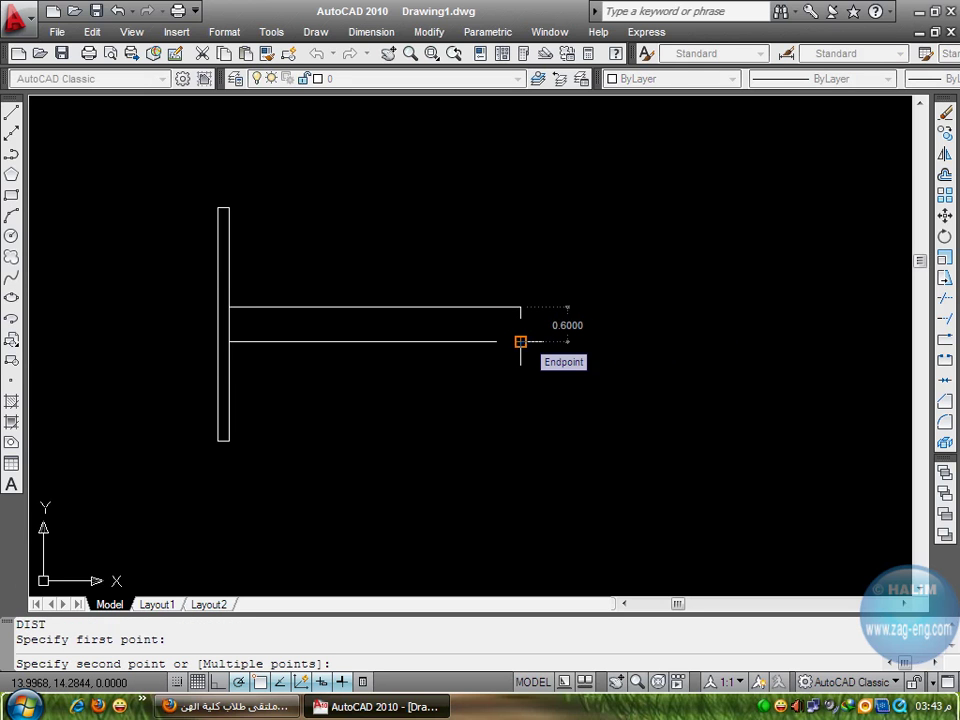
key(Escape)
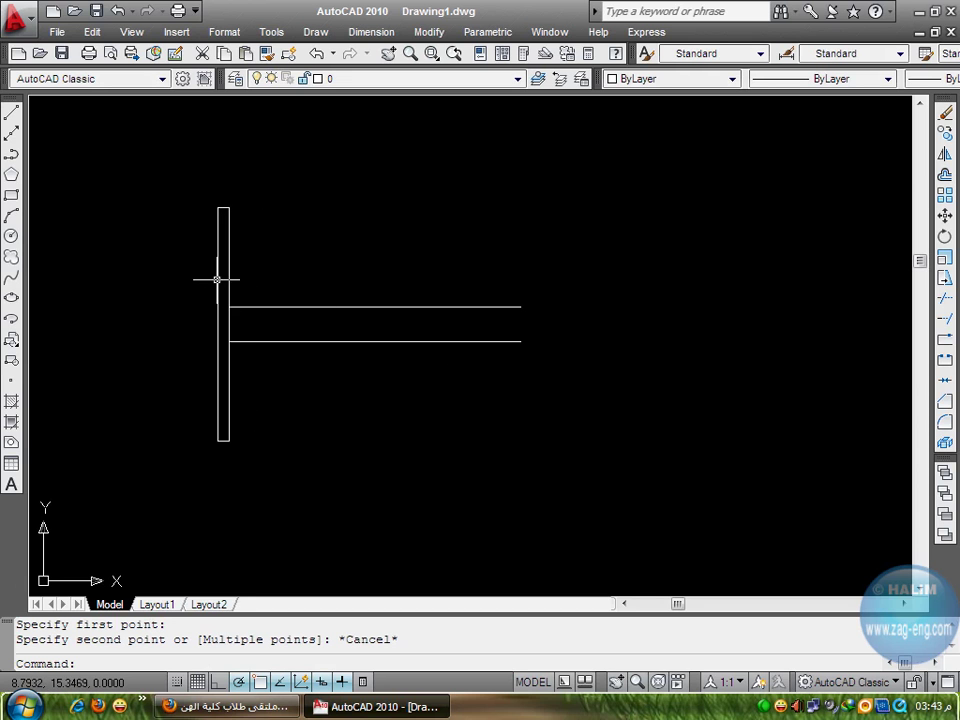
Window-select the left flange, excluding both horizontal web lines
click(186, 184)
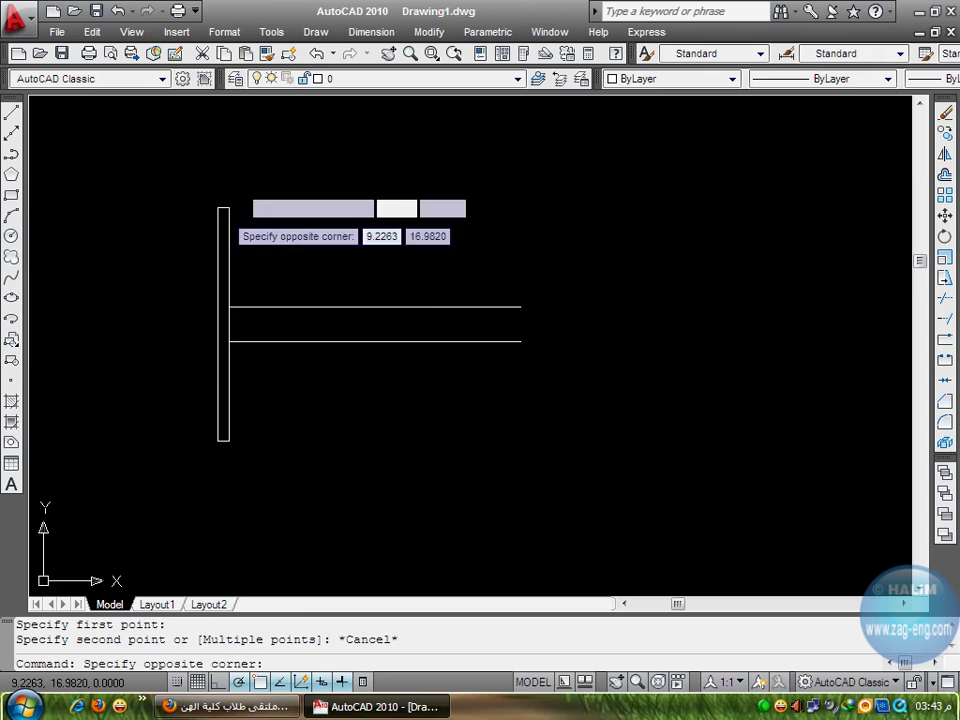
click(186, 447)
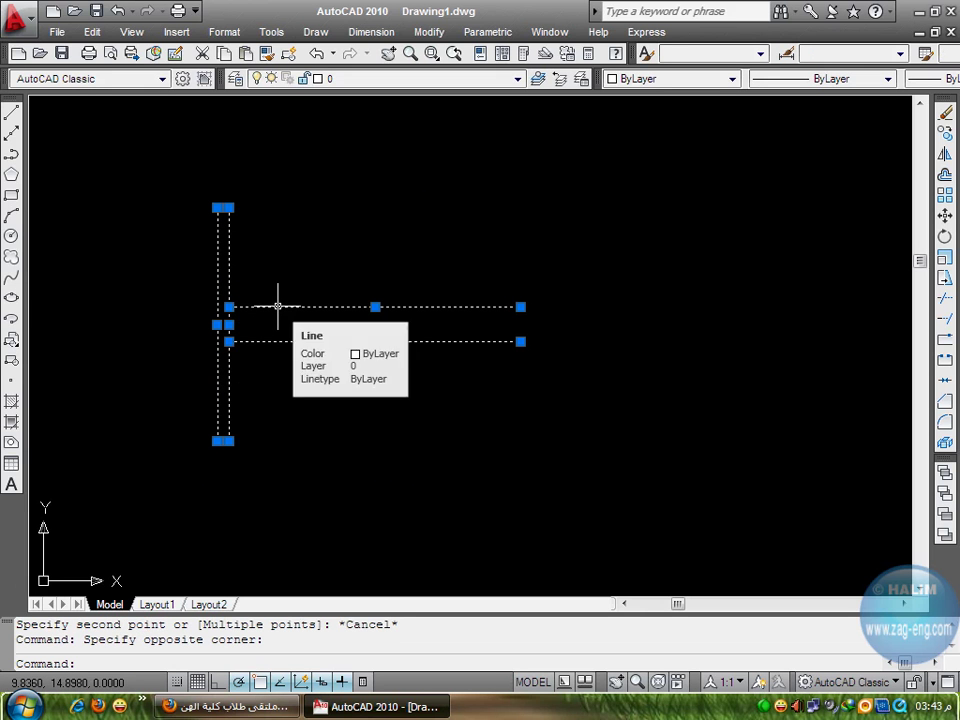
mouse_move(278, 306)
shift+click(278, 306)
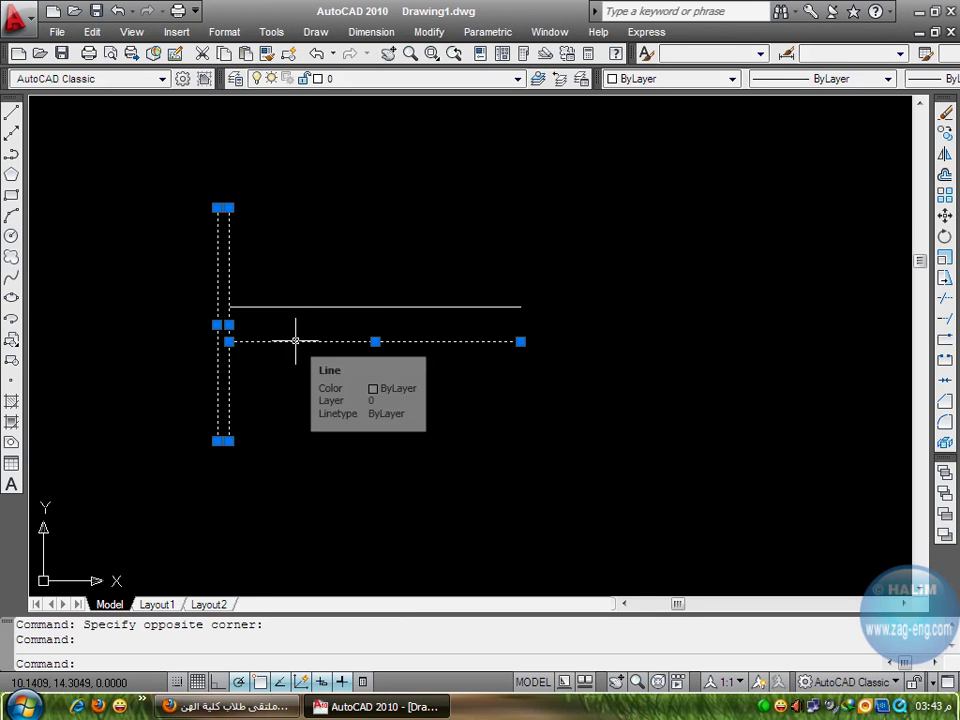
shift+click(295, 341)
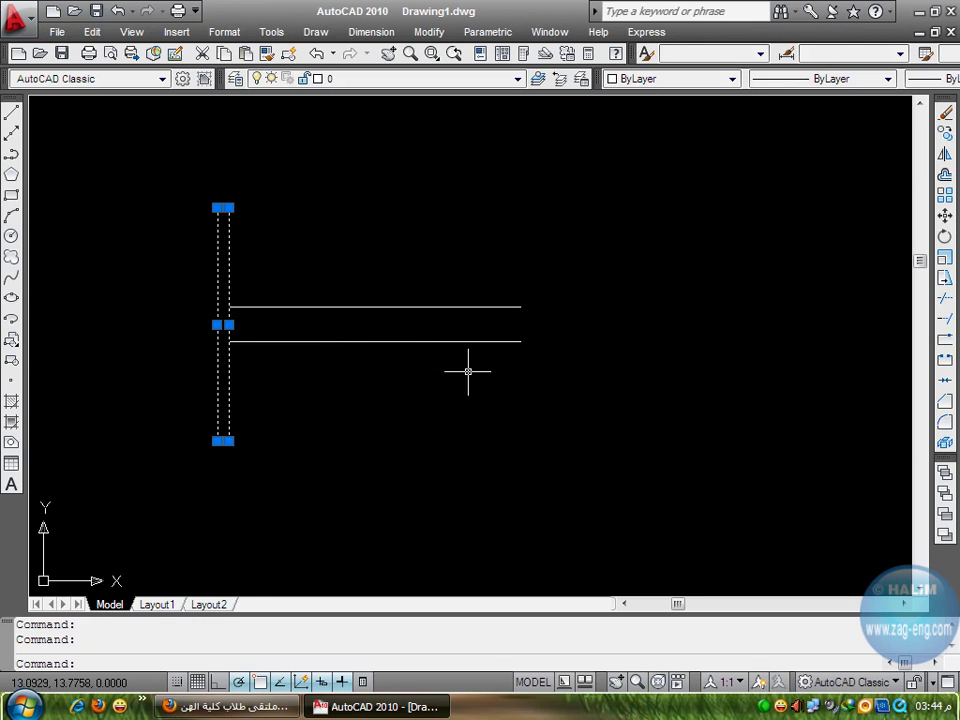
Mirror the flange about a vertical axis through the web midpoint, keeping the original
click(944, 155)
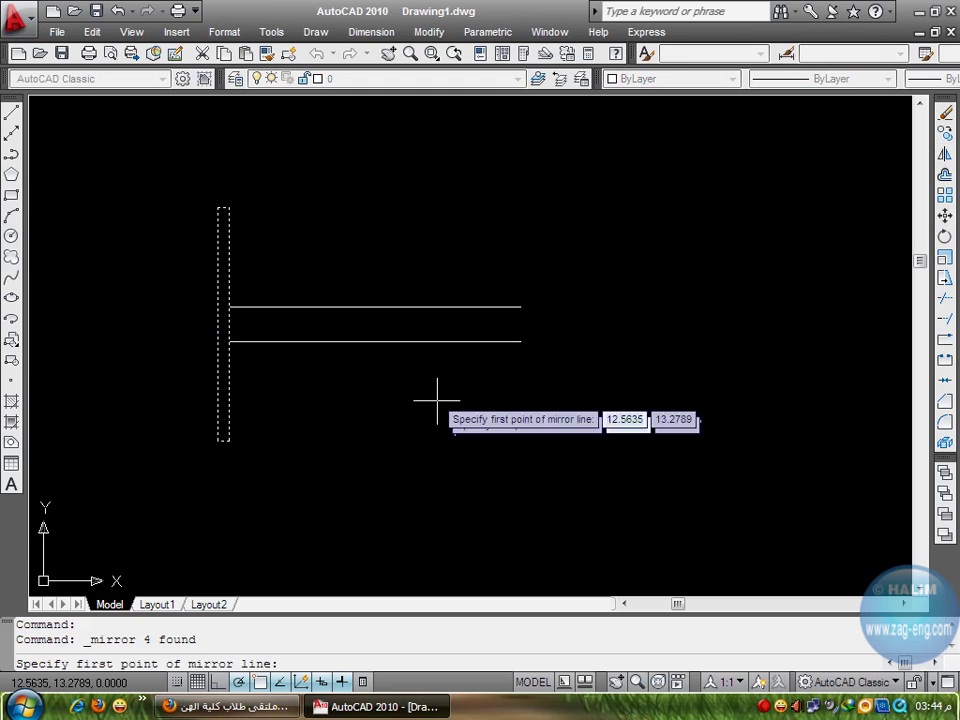
click(375, 307)
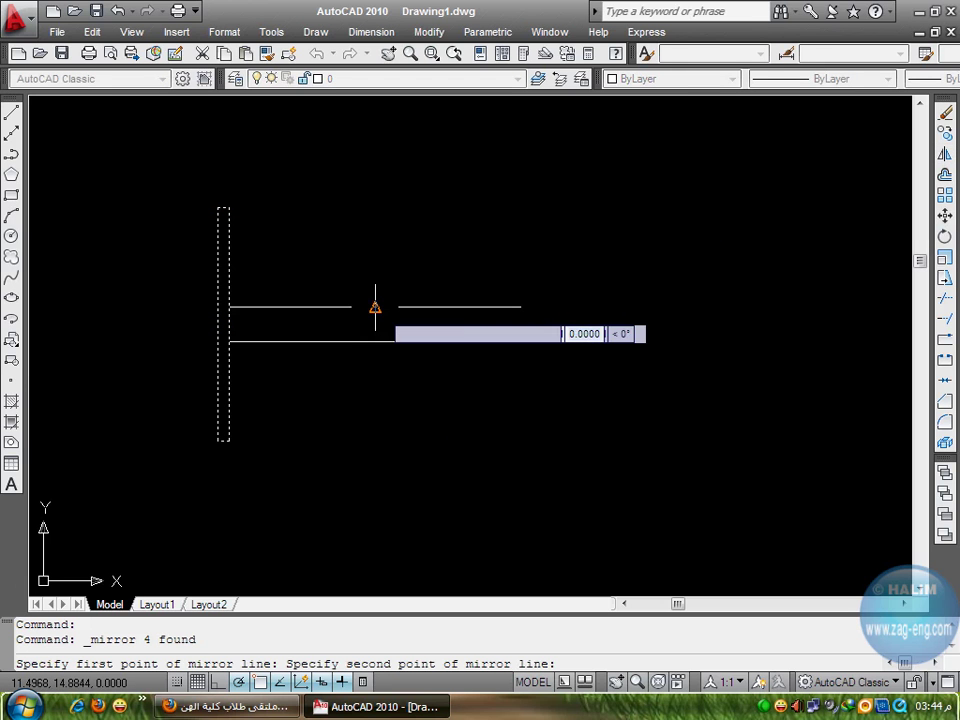
click(377, 222)
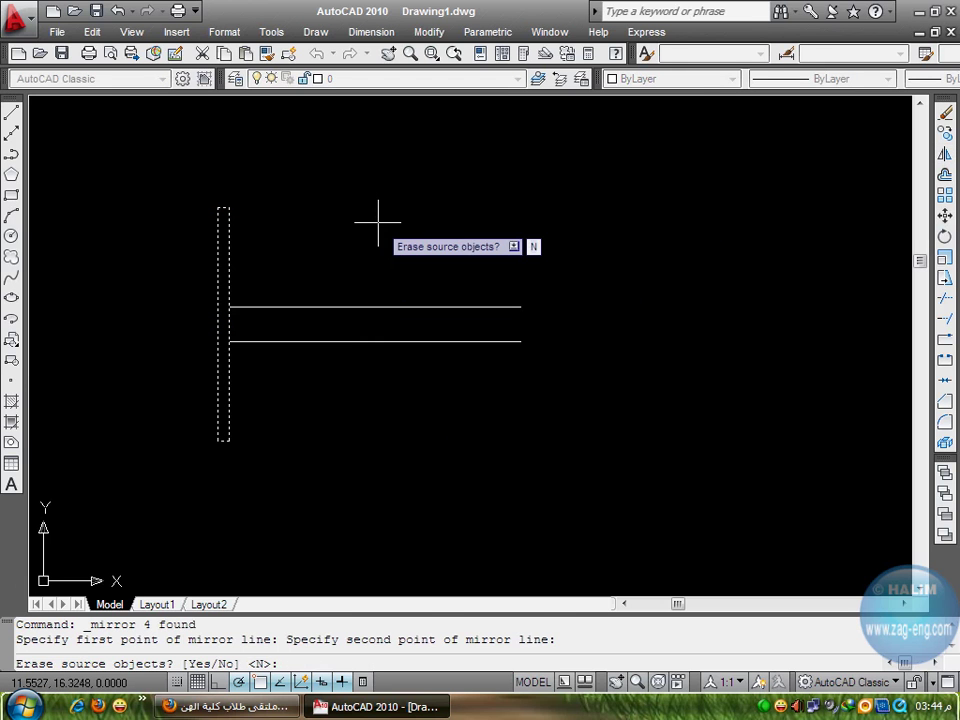
key(Return)
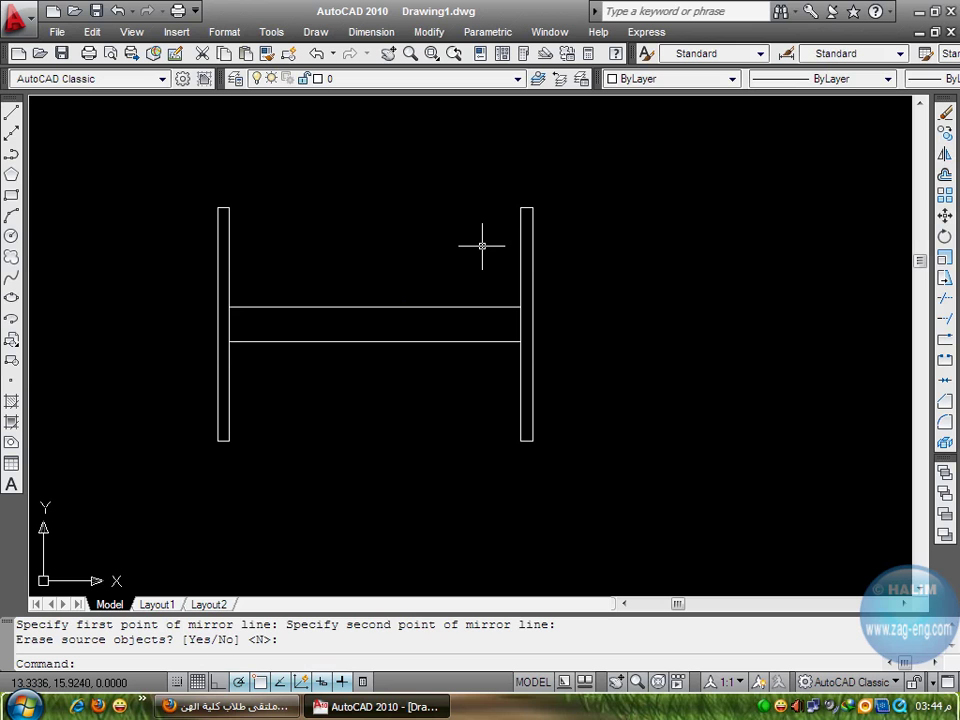
key(Escape)
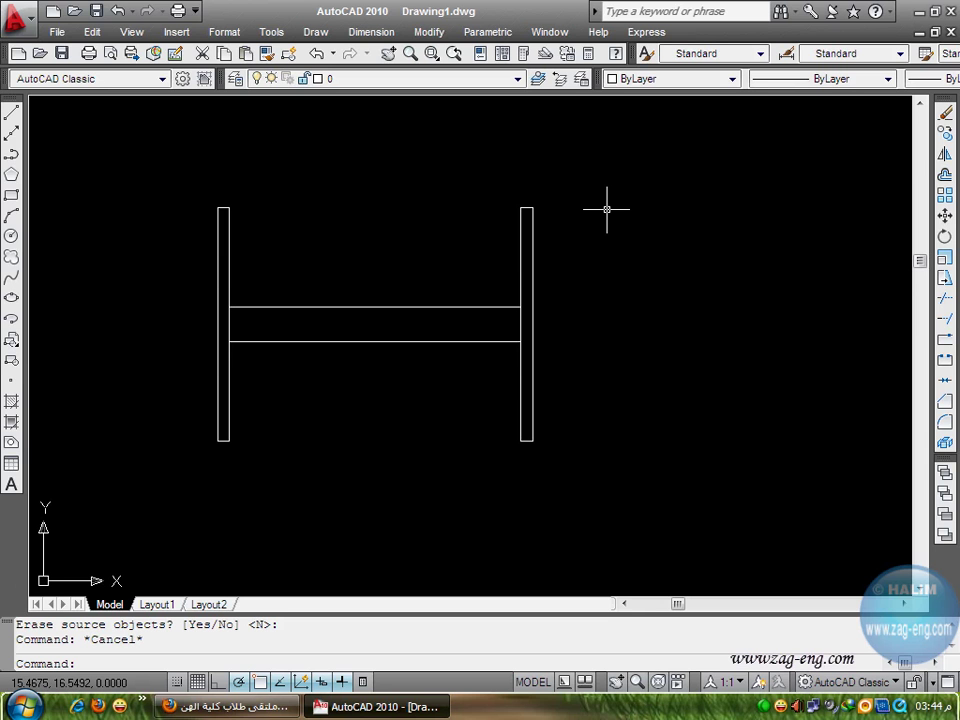
Trim the right and left flange edges lying between the two web lines
text(tr)
key(Return)
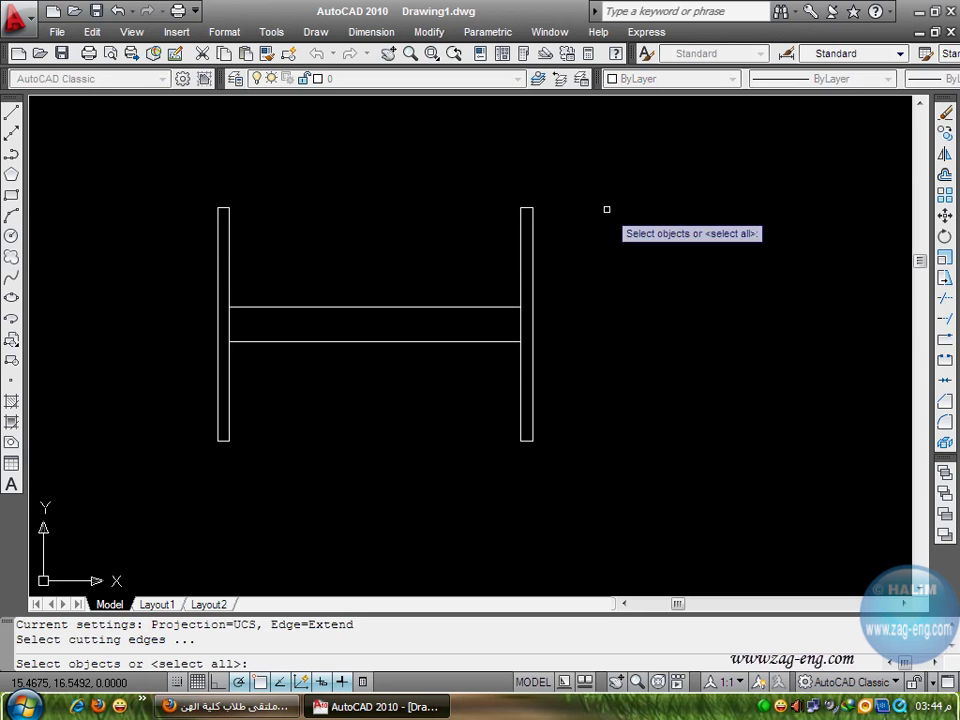
key(Return)
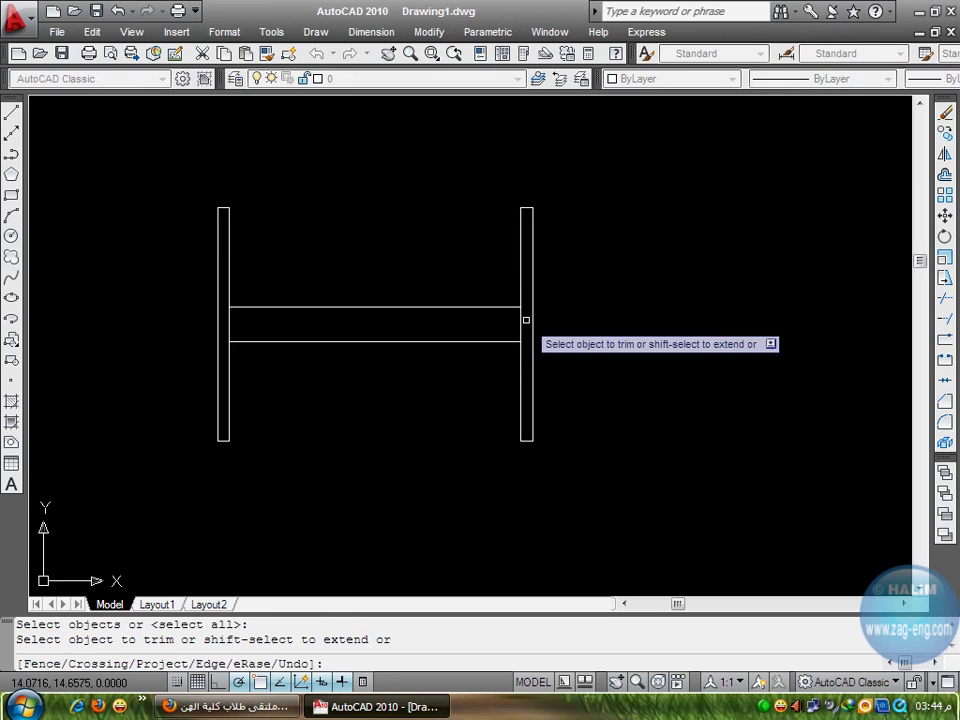
click(524, 320)
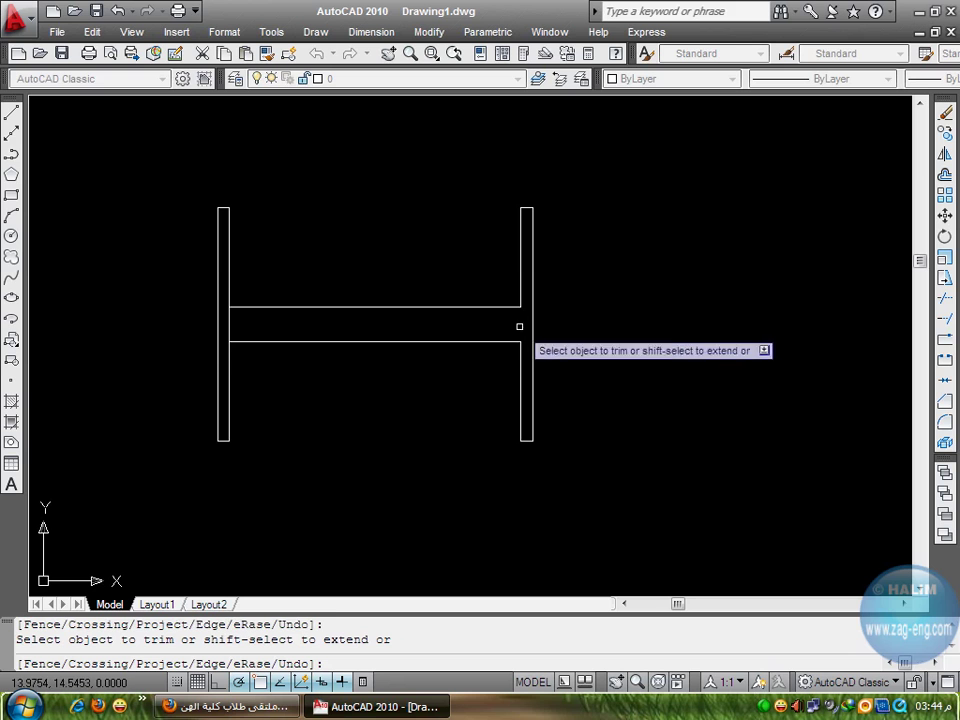
click(229, 321)
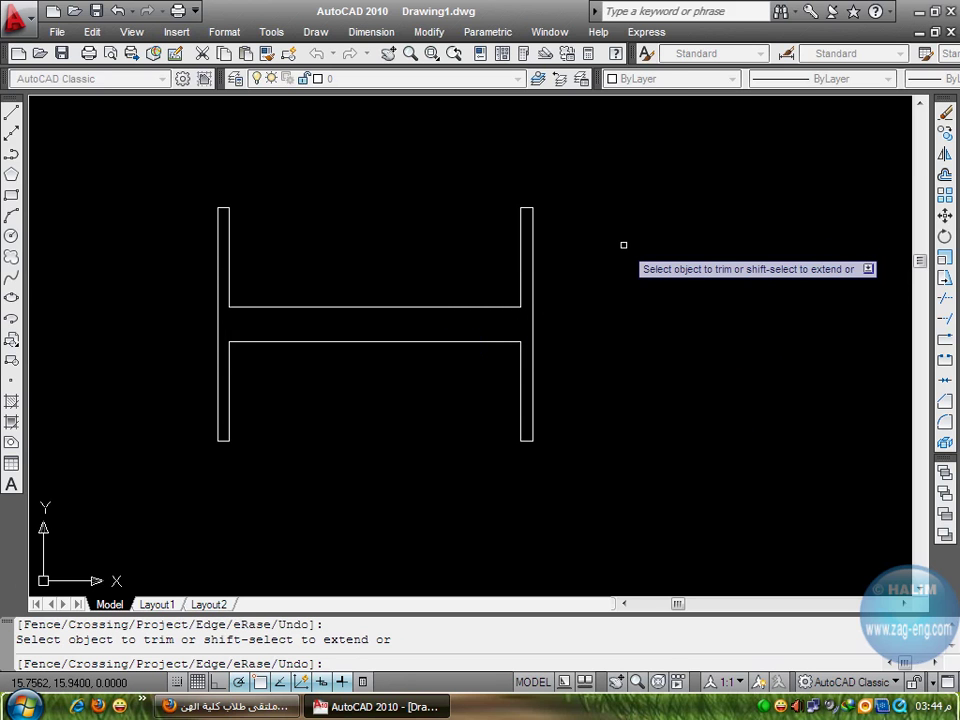
key(Escape)
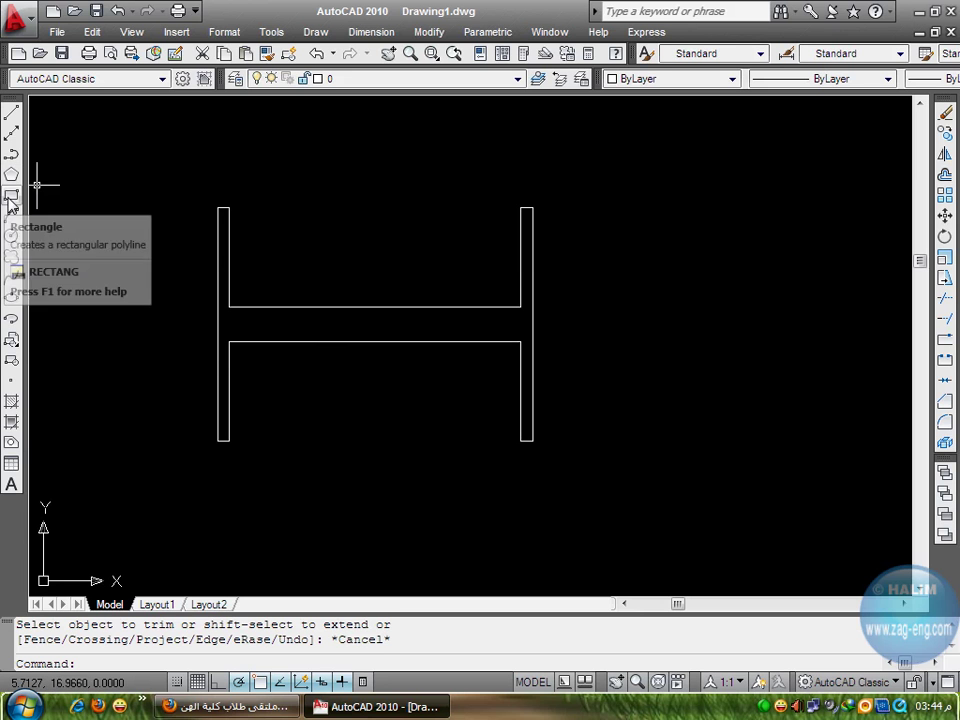
Draw a line from the left flange's inner corner with segments 0.1, 5 and 0.1
click(12, 113)
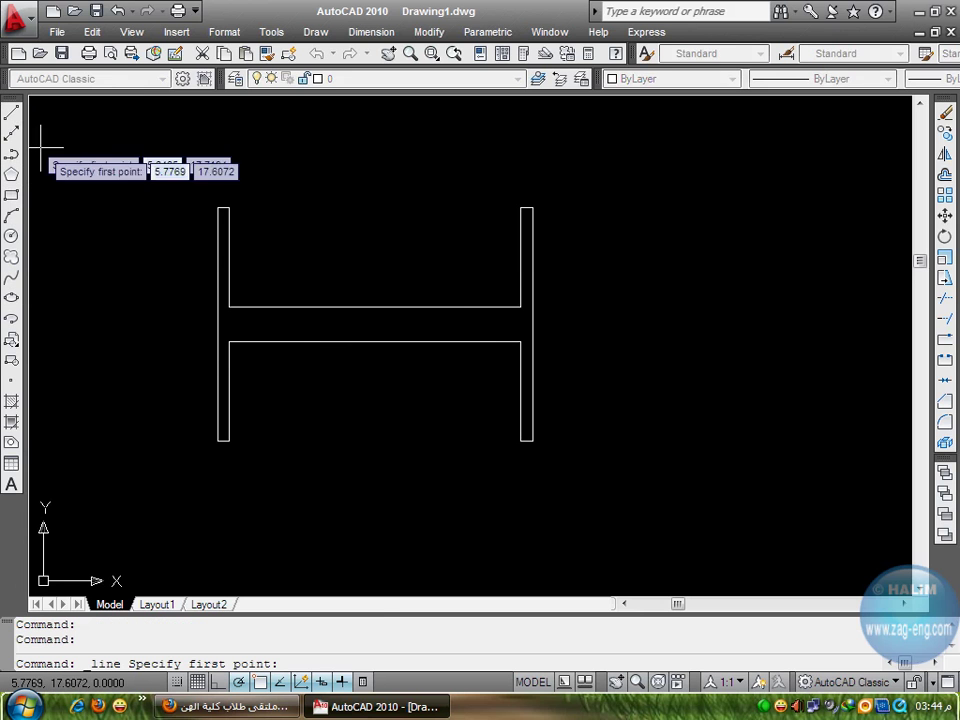
scroll(242, 312, up, 2)
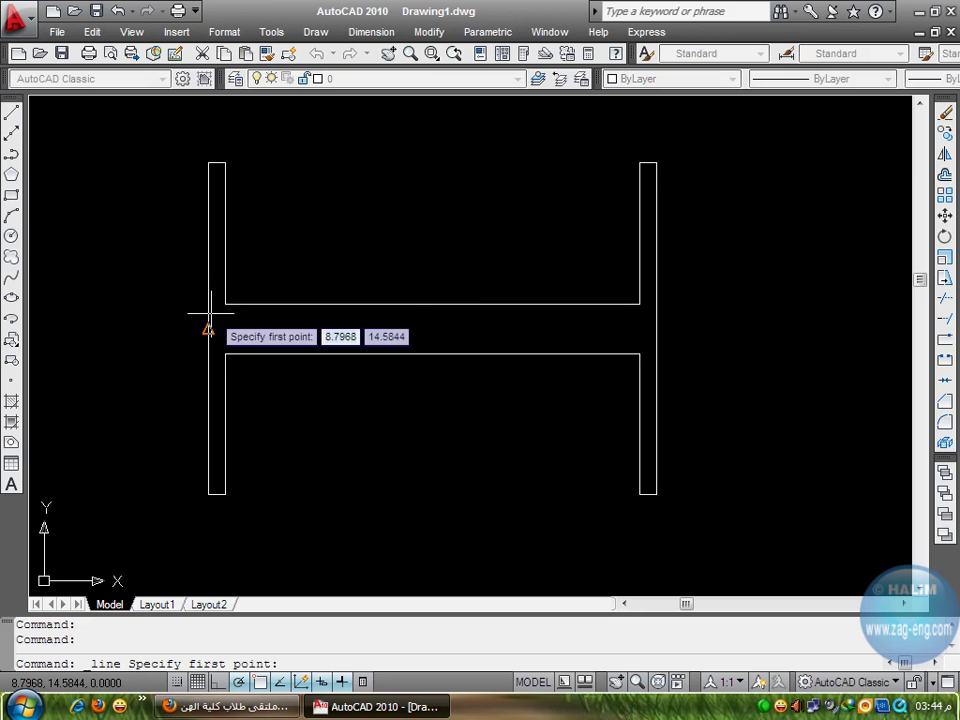
click(225, 304)
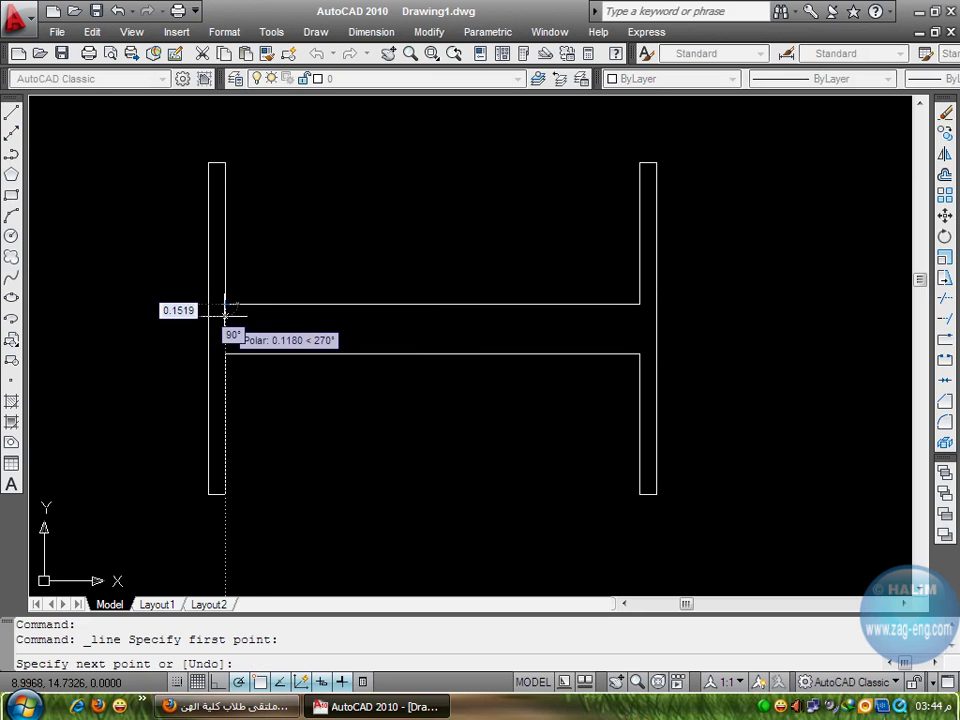
text(0.1)
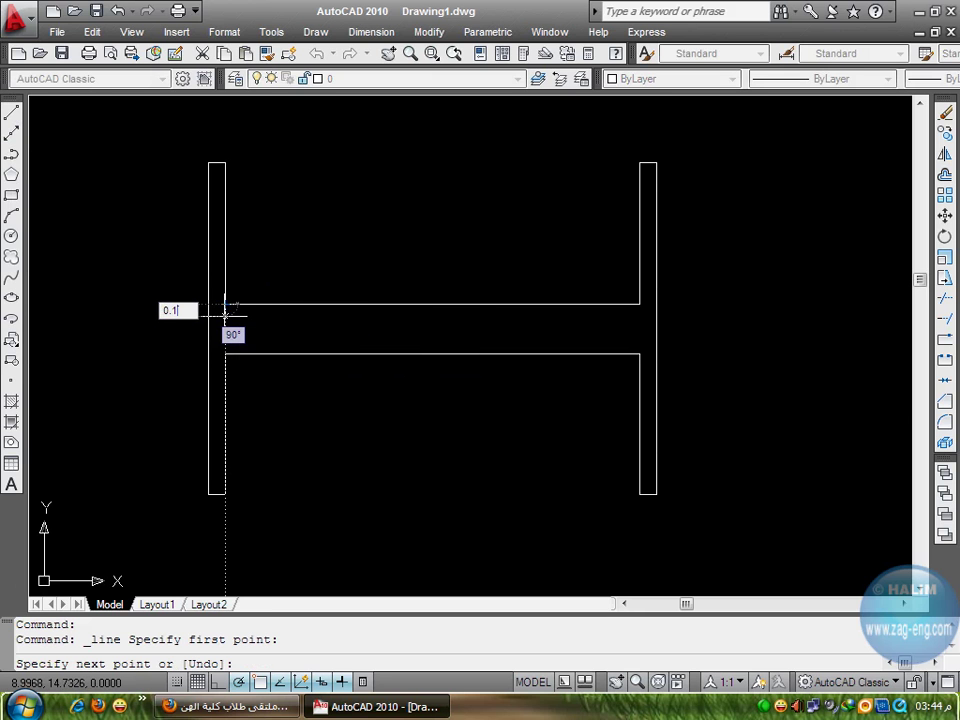
key(Return)
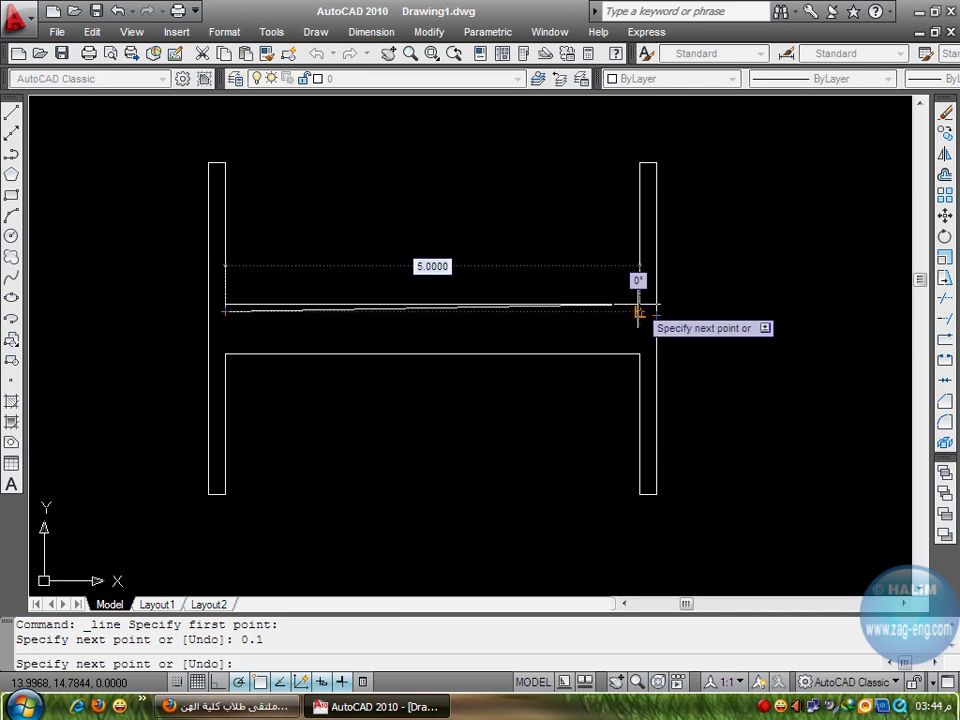
click(640, 304)
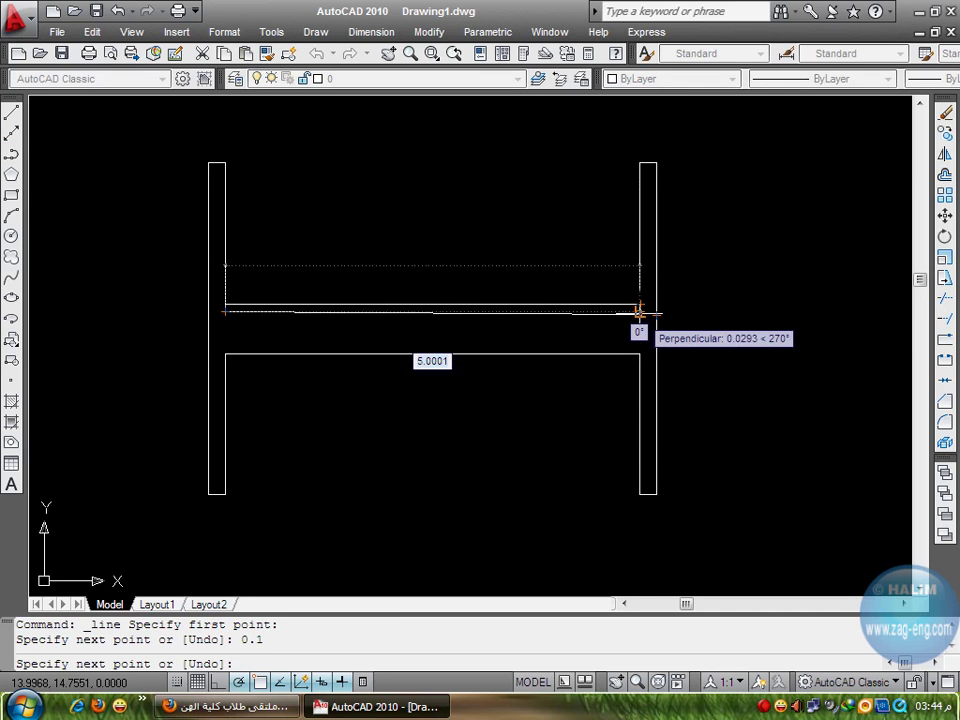
text(5)
key(Return)
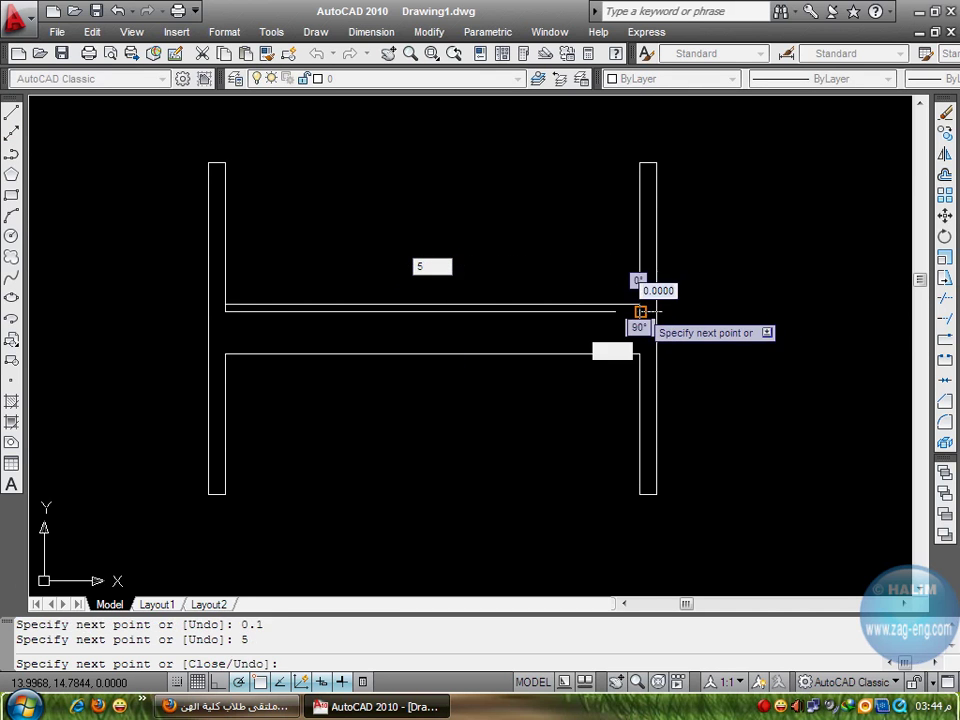
text(0)
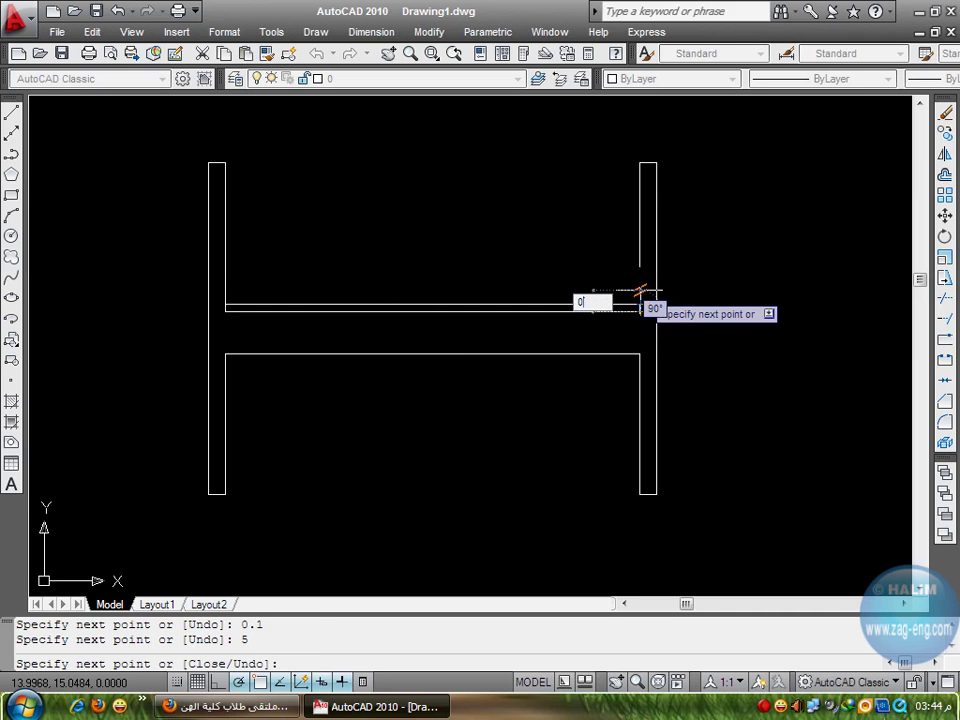
text(.1)
key(Return)
key(Return)
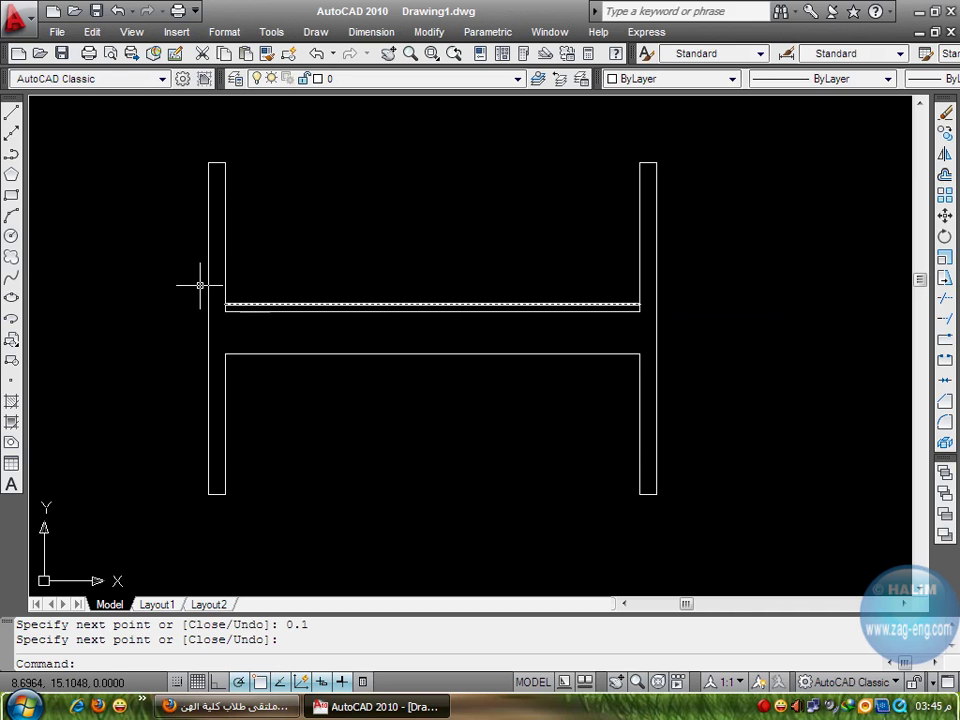
Draw closing lines along both flange inner edges, then start HATCH
click(12, 112)
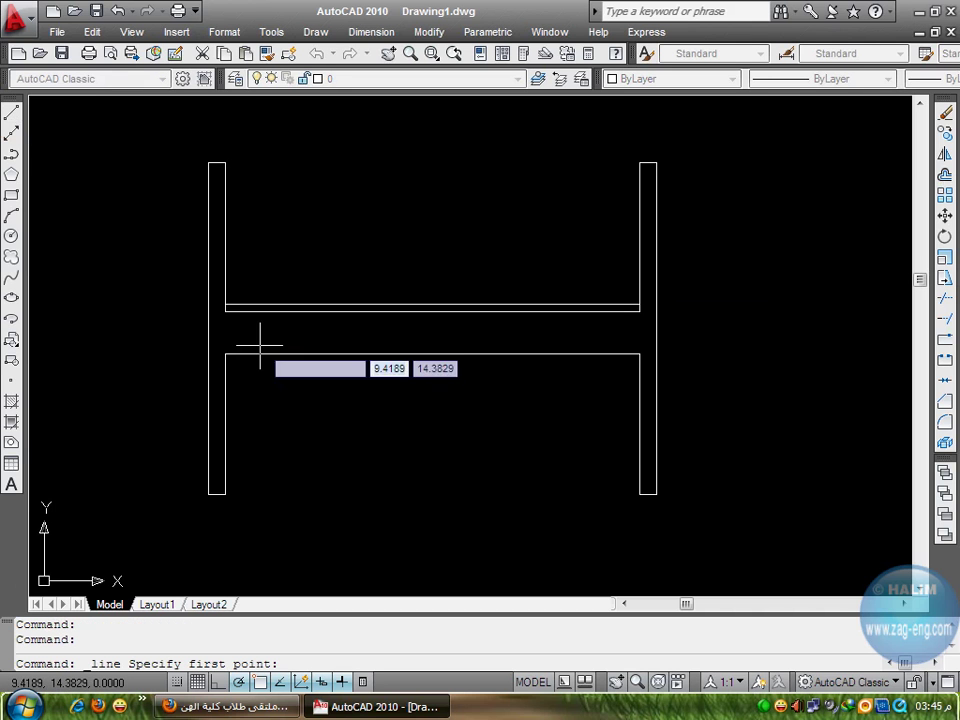
click(225, 311)
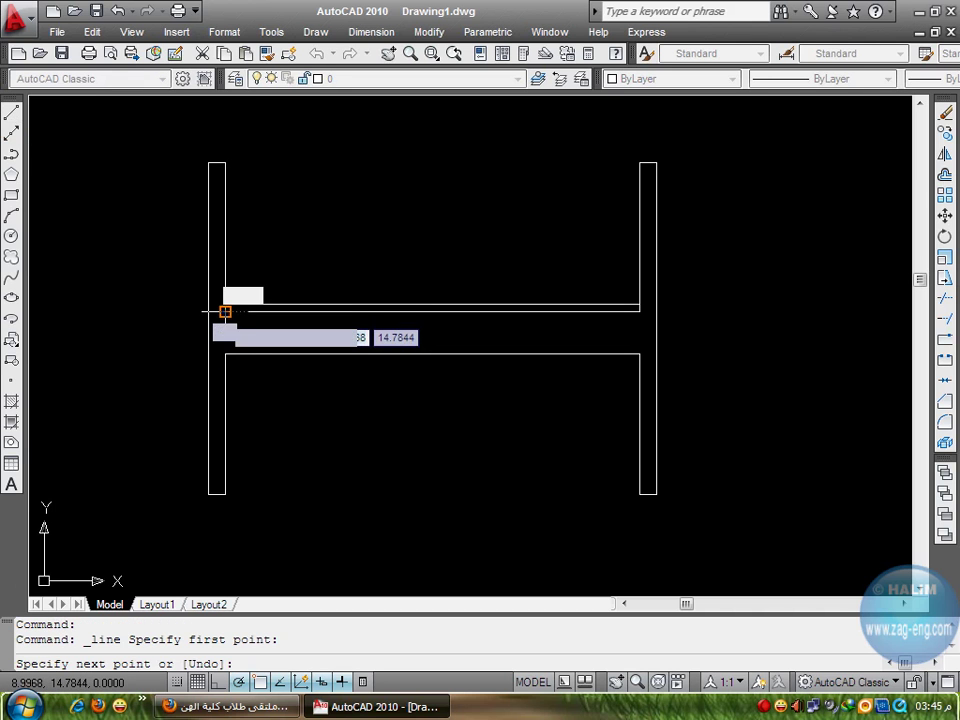
click(225, 353)
key(Return)
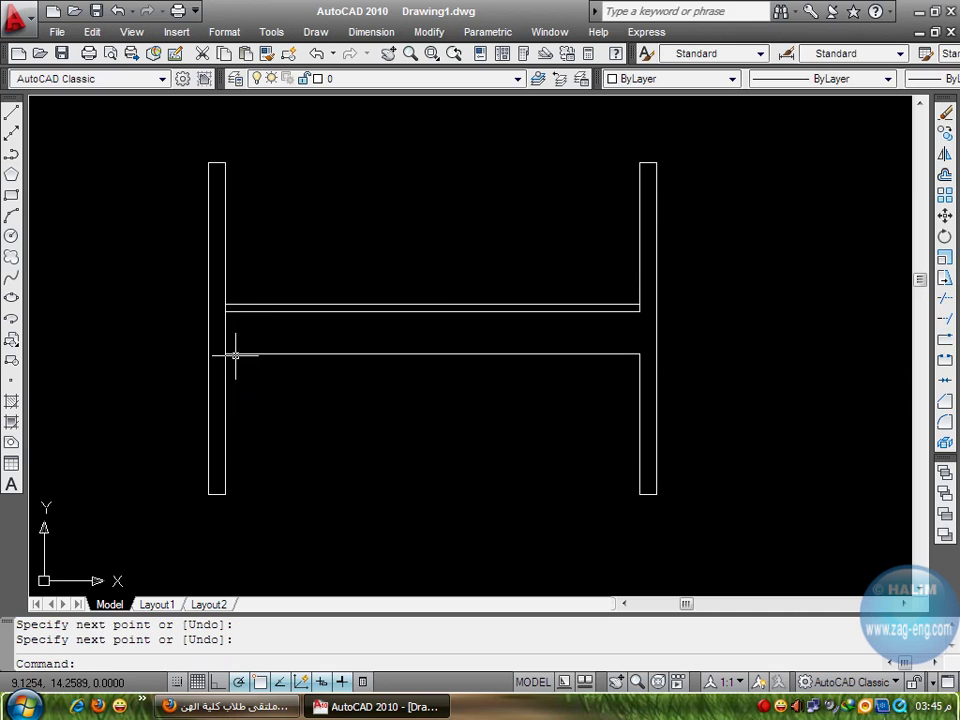
key(Return)
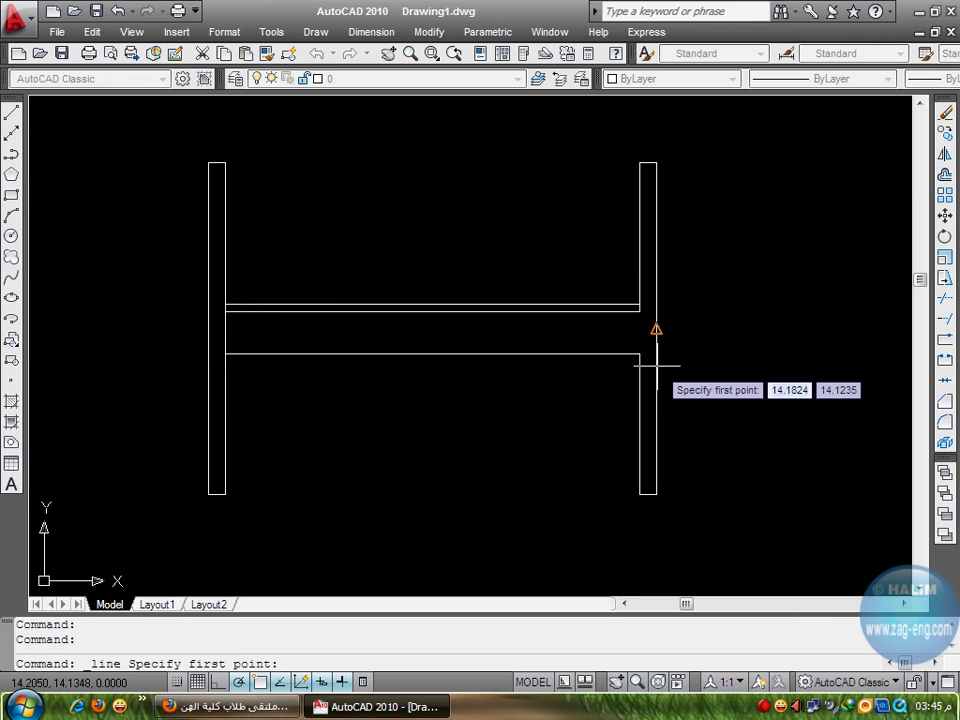
click(640, 346)
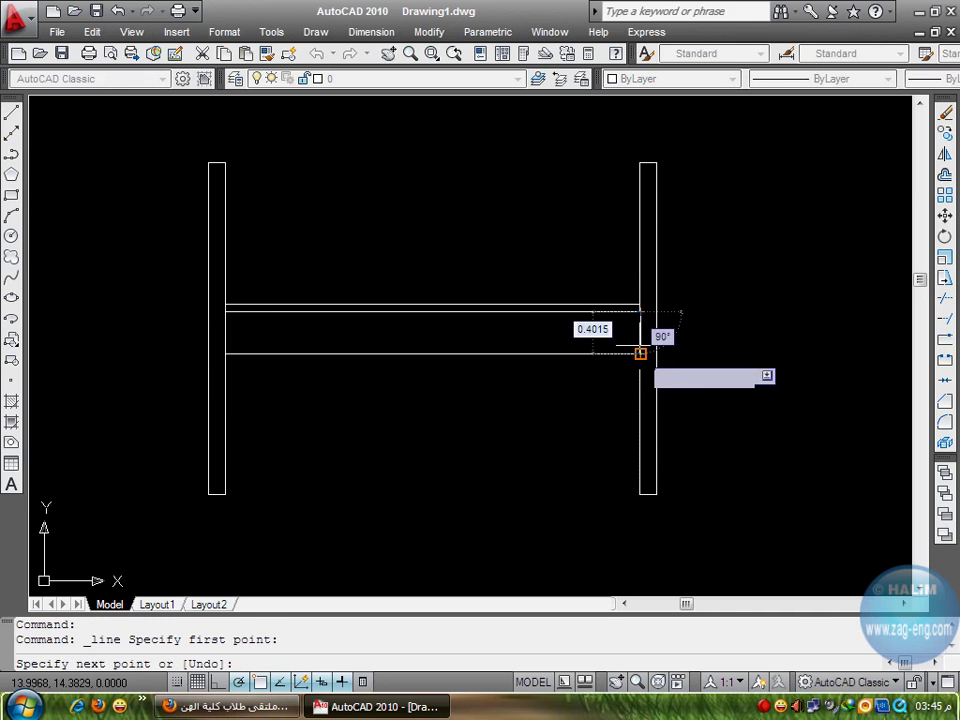
click(640, 353)
key(Return)
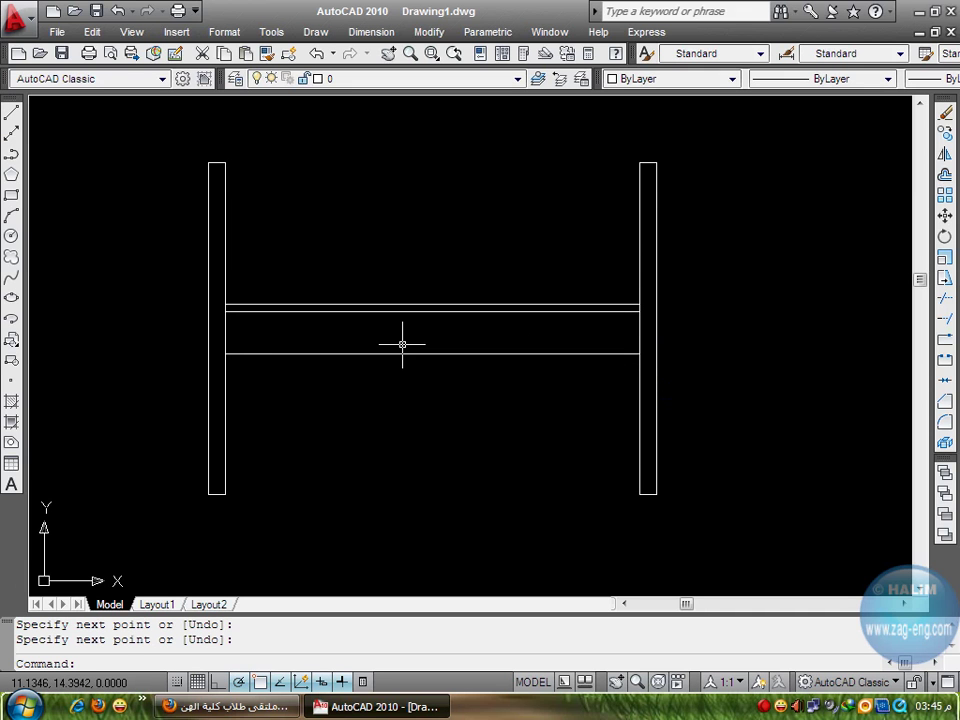
text(h)
key(Return)
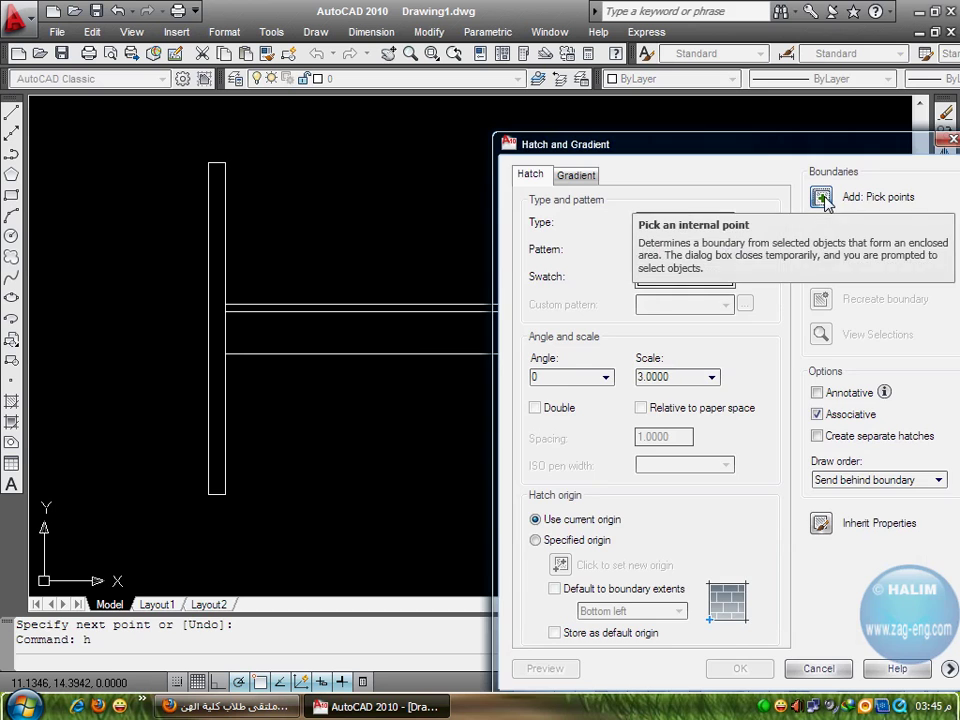
Pick the web strip as the boundary and fill it with the SOLID pattern
click(822, 199)
click(472, 338)
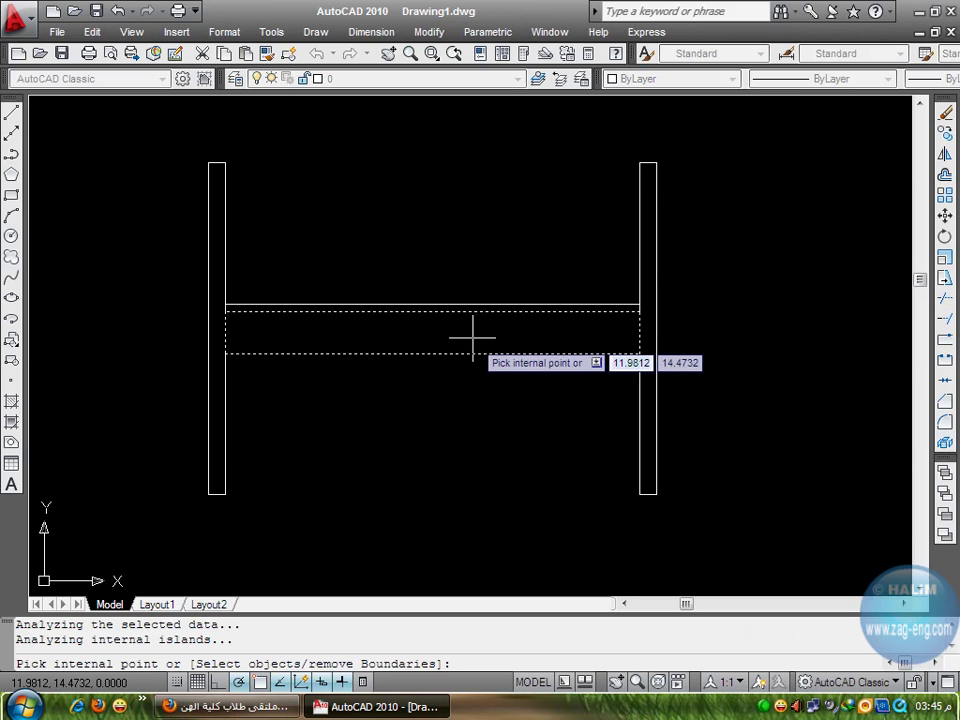
key(Return)
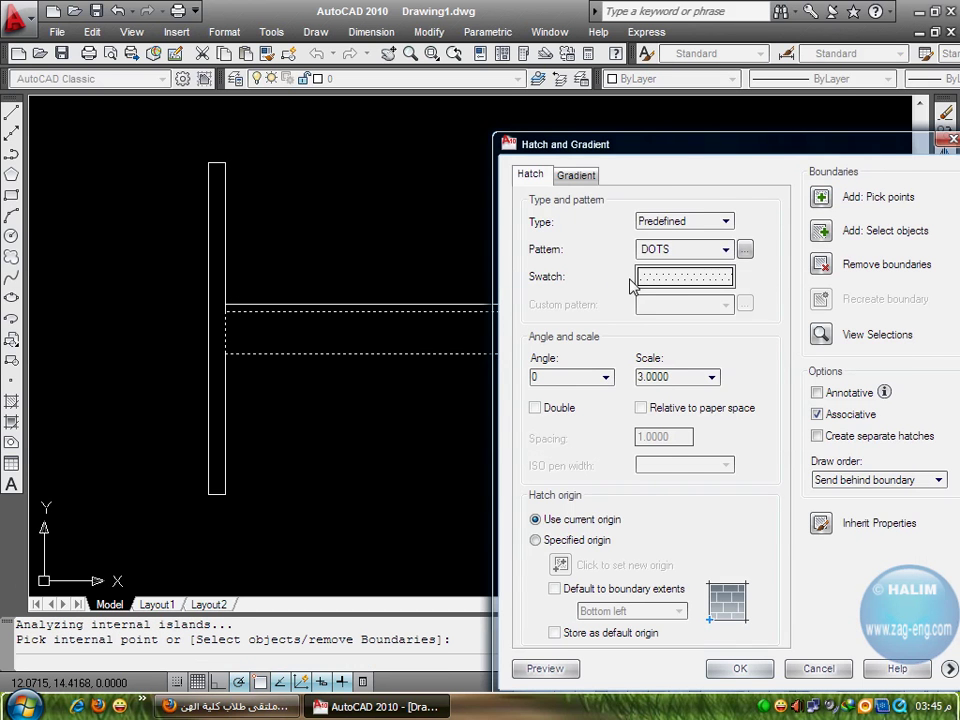
click(647, 280)
click(598, 236)
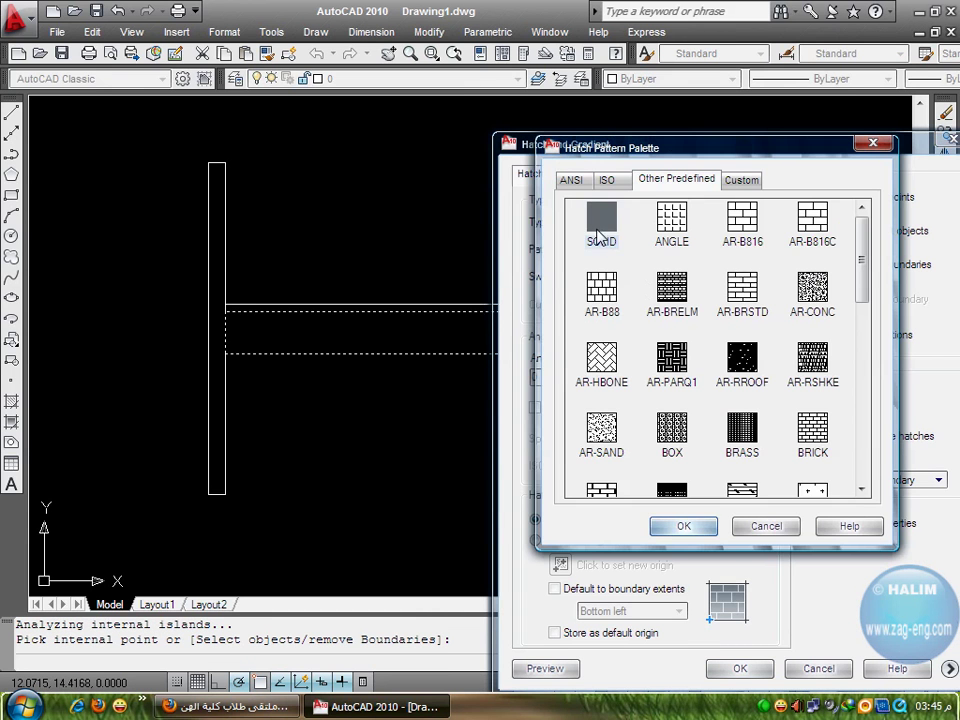
click(682, 526)
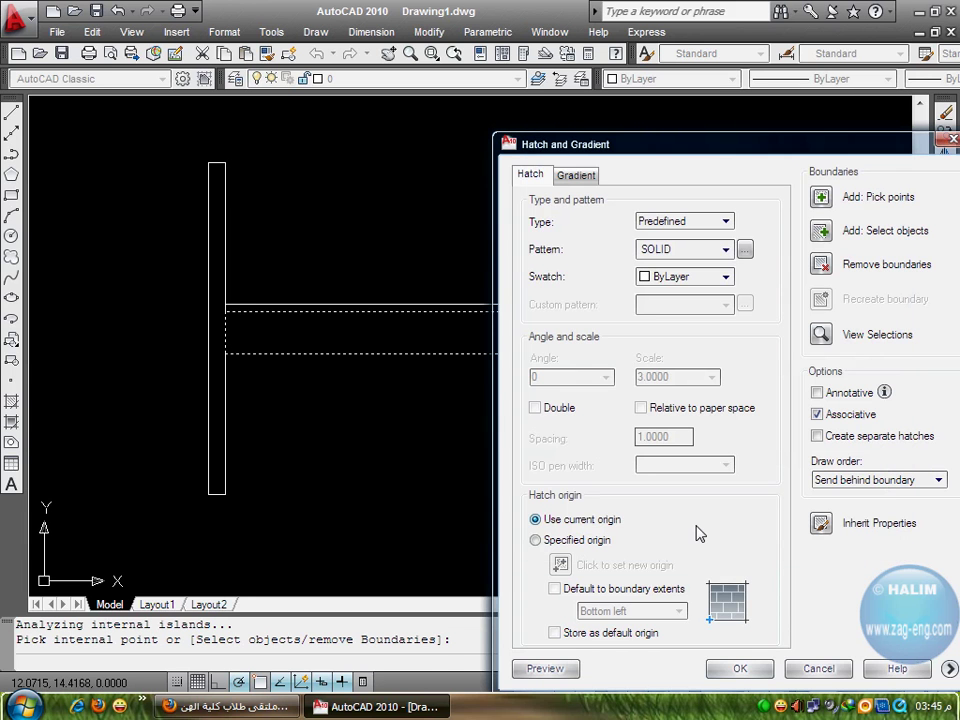
click(545, 668)
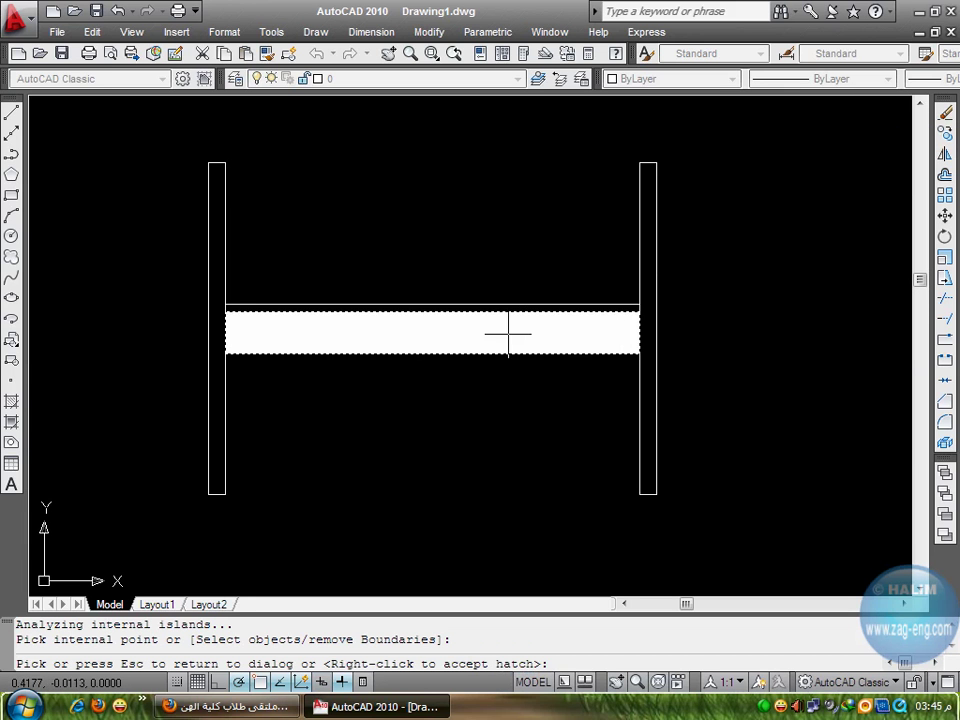
right_click(479, 379)
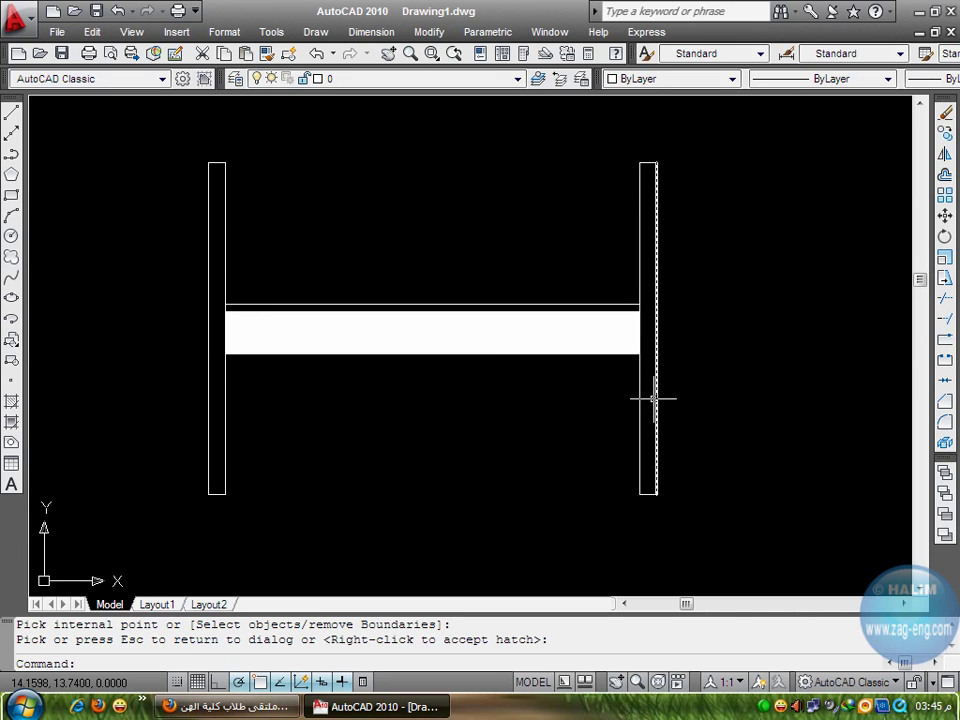
Draw a vertical line inside the left flange, 0.1 in from its outer edge
click(13, 113)
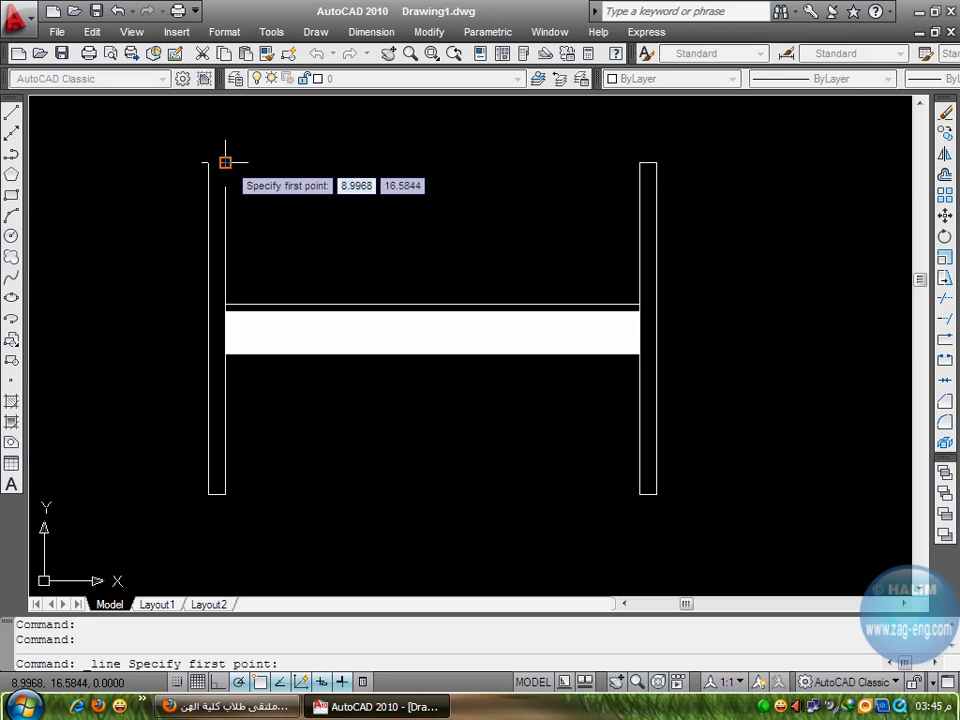
text(0)
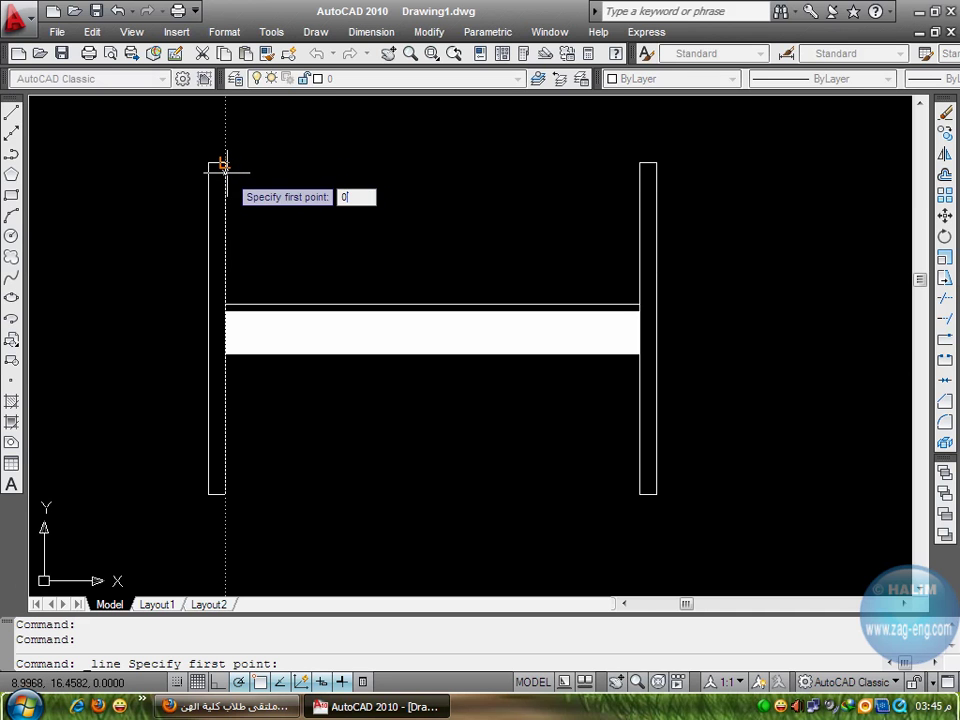
text(.1)
key(Return)
scroll(220, 172, down, 1)
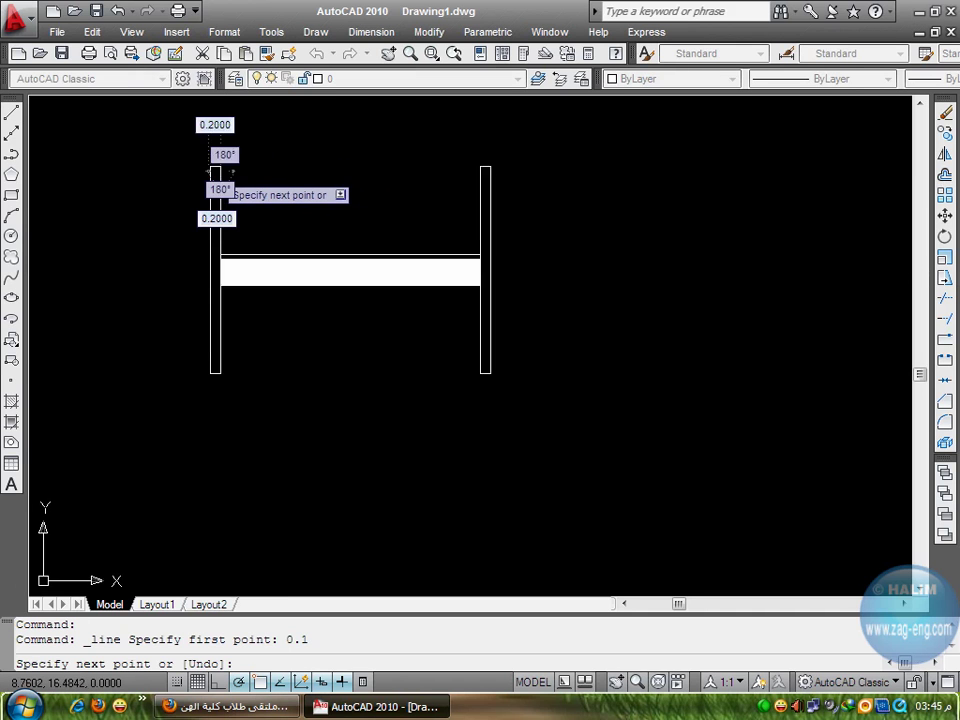
scroll(220, 172, up, 2)
scroll(218, 172, up, 2)
scroll(215, 172, up, 1)
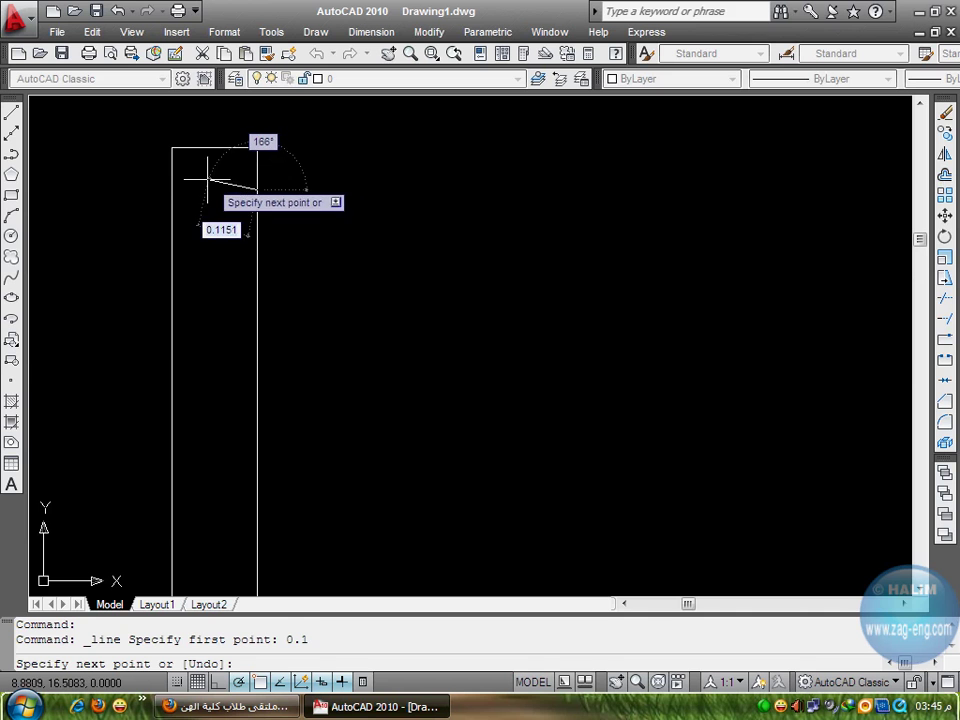
click(193, 189)
scroll(193, 240, down, 3)
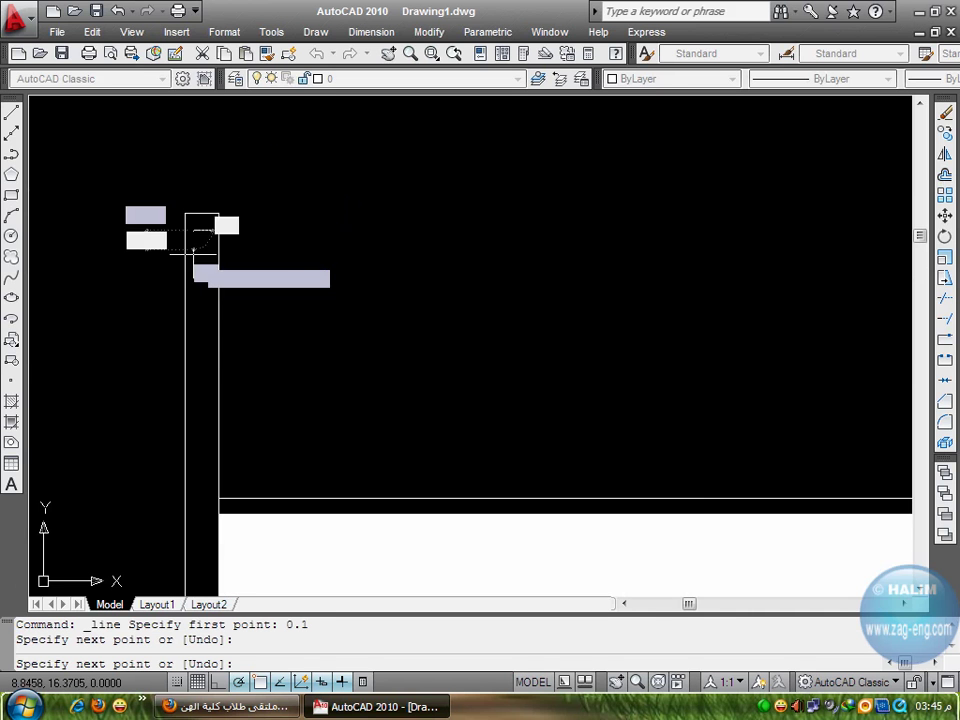
scroll(193, 180, down, 2)
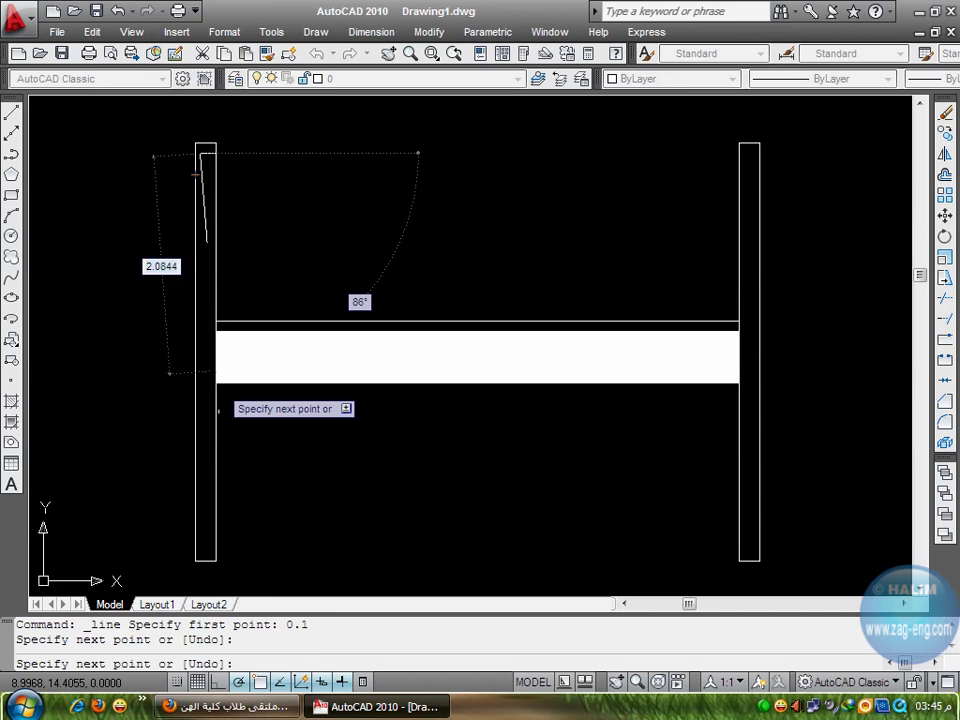
middle_drag(186, 476, 188, 455)
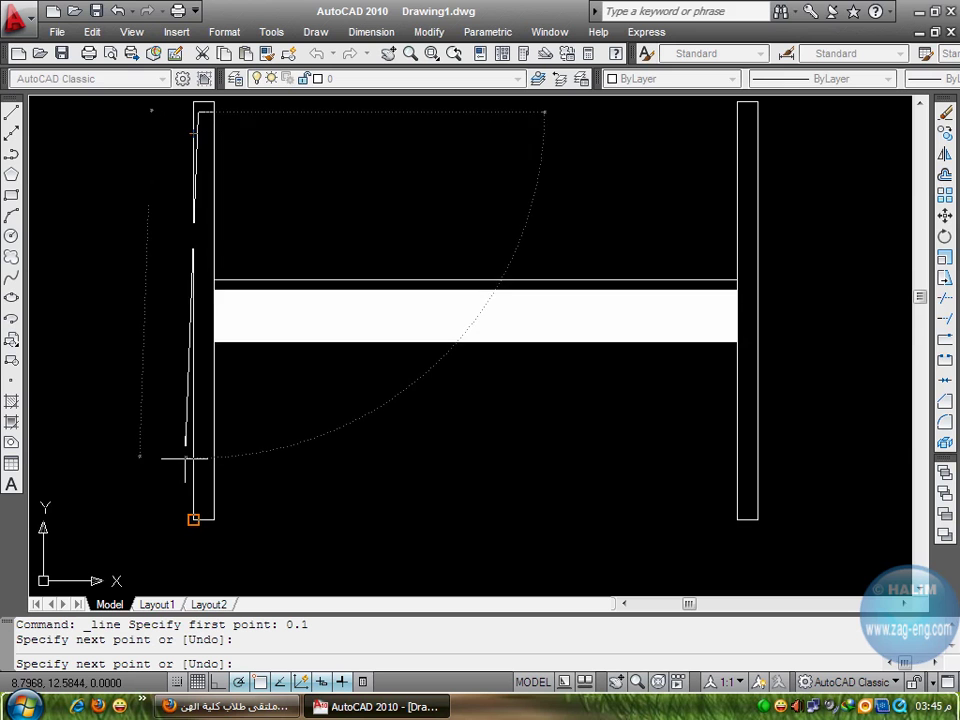
scroll(191, 517, up, 2)
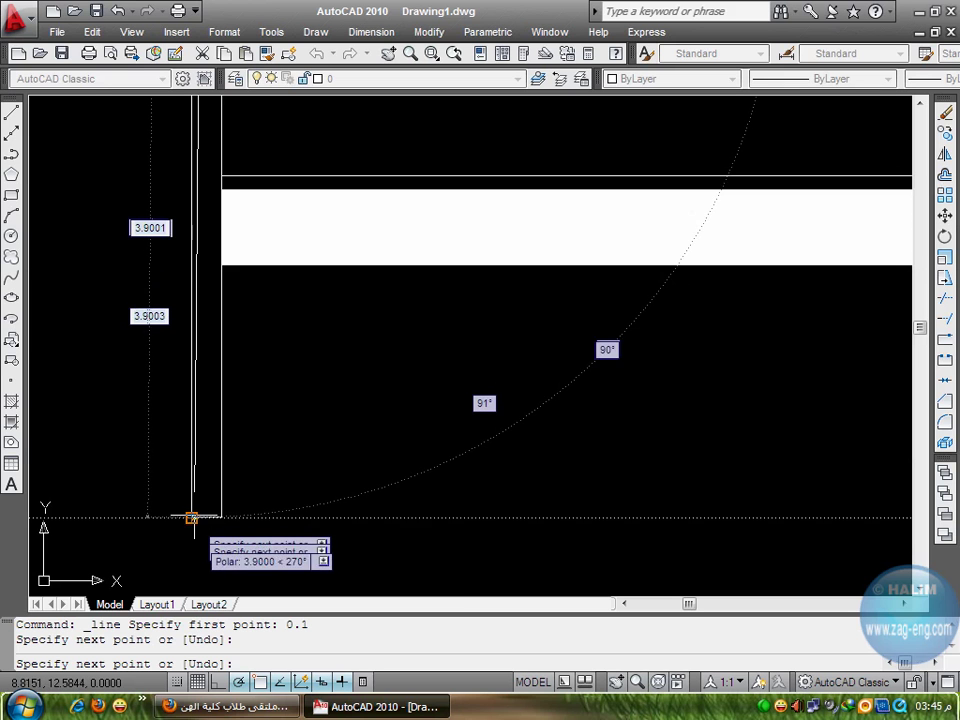
click(199, 568)
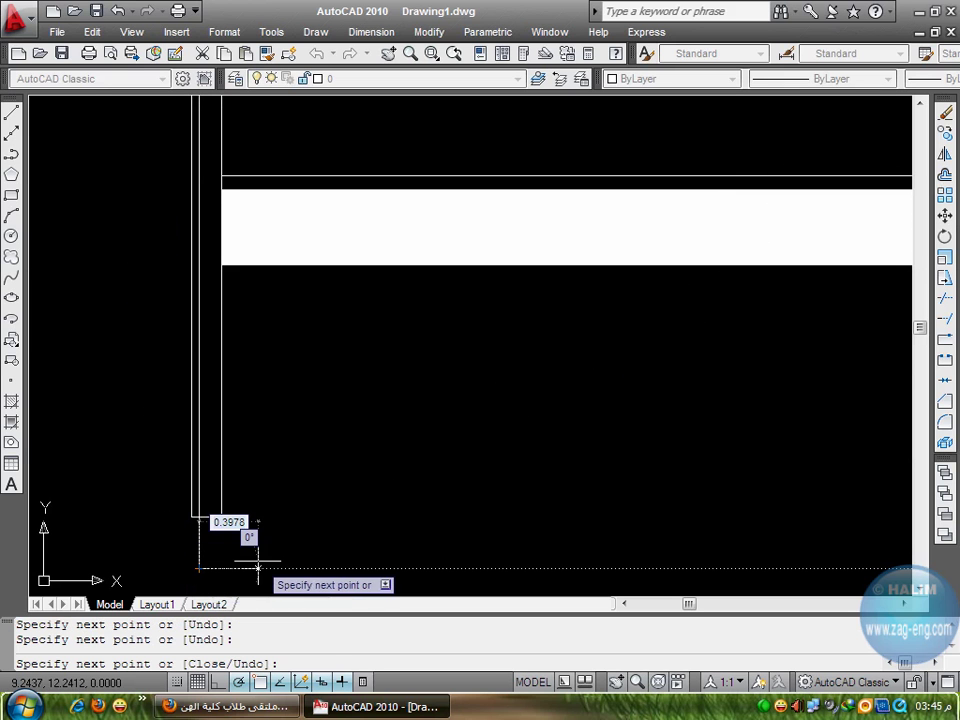
key(Escape)
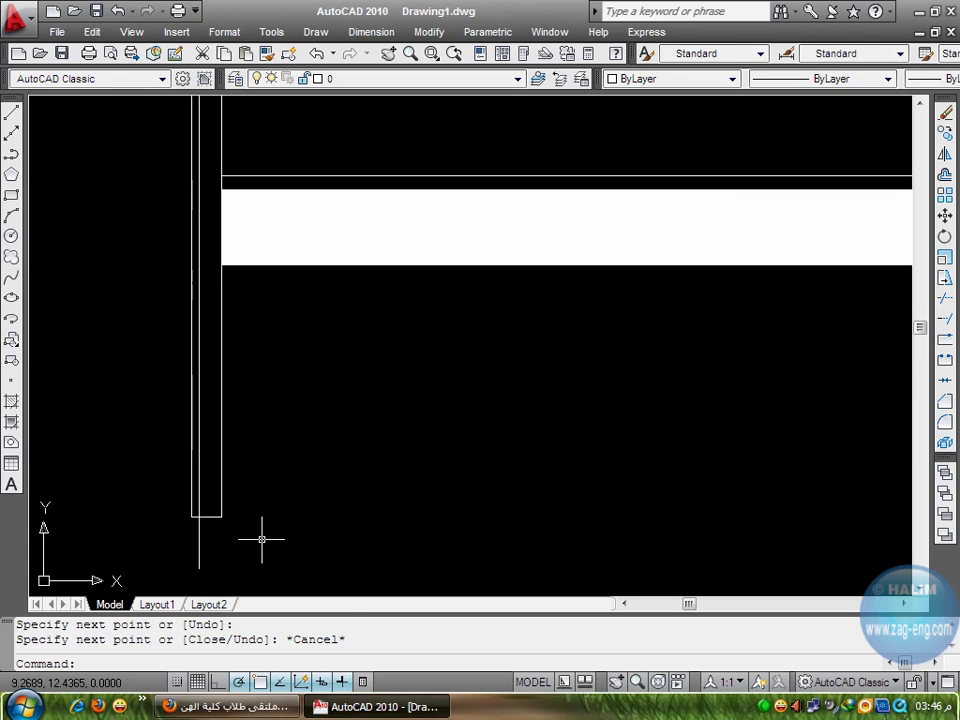
Trim the line's end below the flange and zoom out to the whole I-section
text(tr)
key(Return)
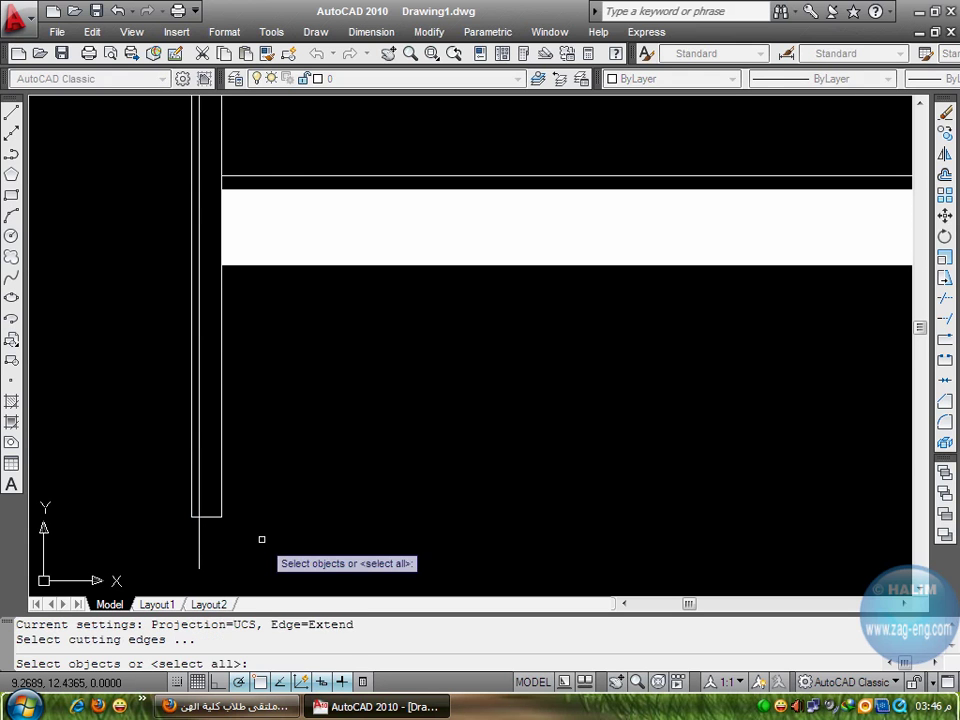
key(Return)
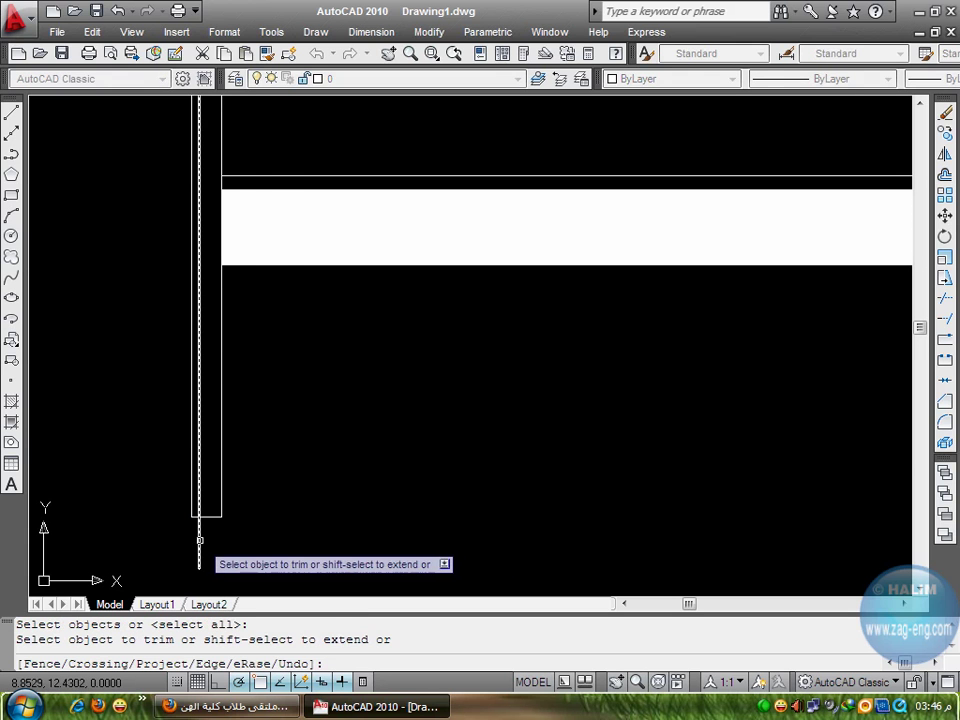
click(197, 552)
key(Escape)
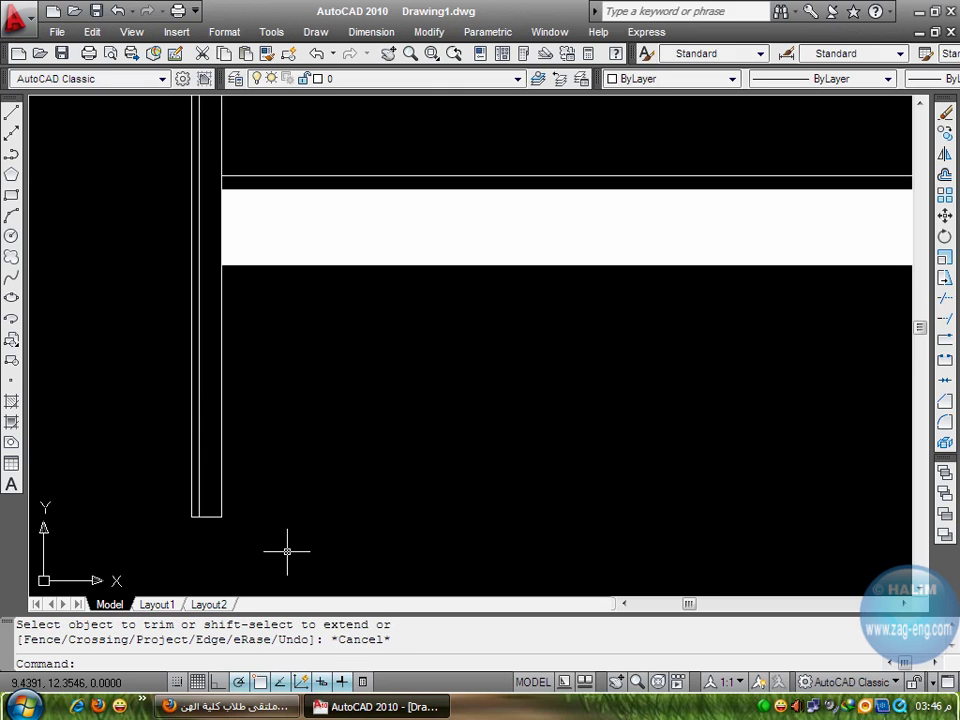
scroll(315, 506, down, 2)
mouse_move(332, 486)
middle_down()
mouse_move(351, 463)
mouse_move(333, 461)
middle_up()
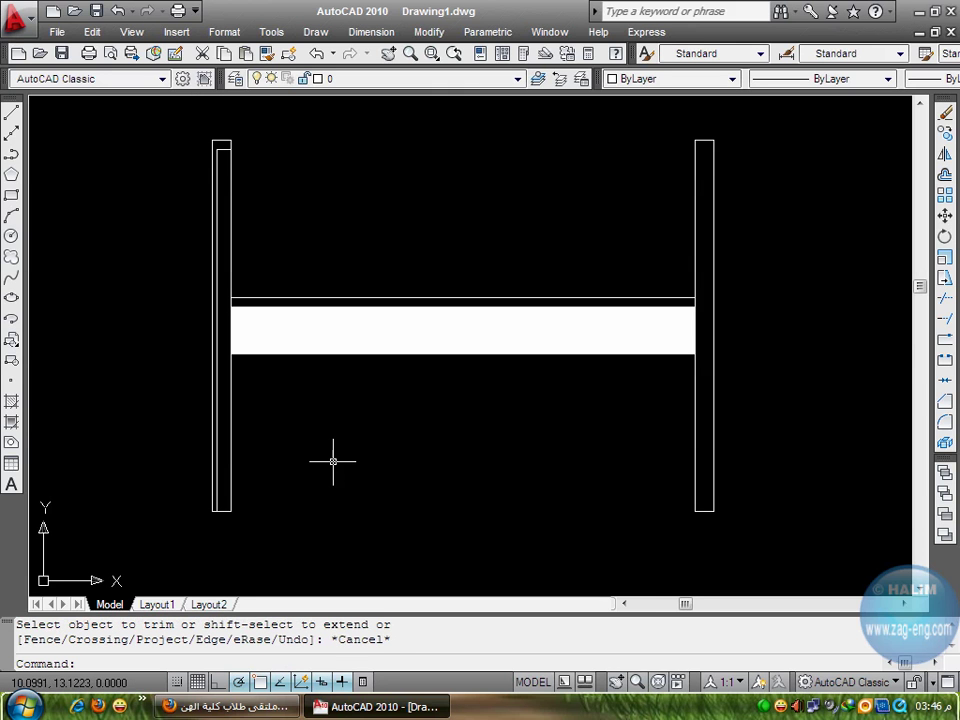
Fill the left flange's inner strip with the SOLID hatch
text(h)
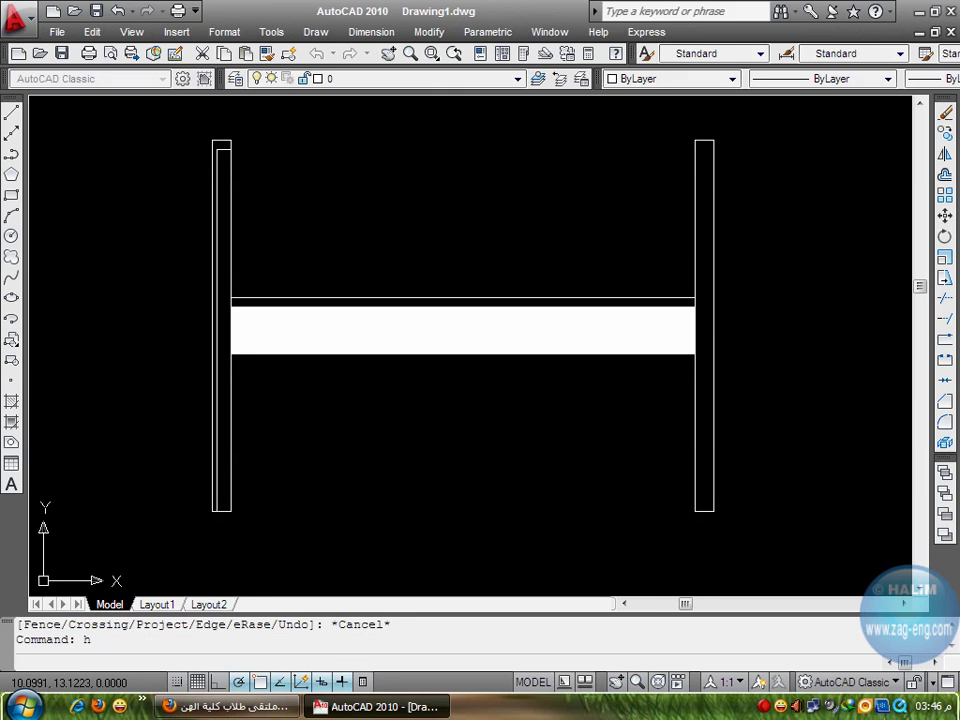
key(Return)
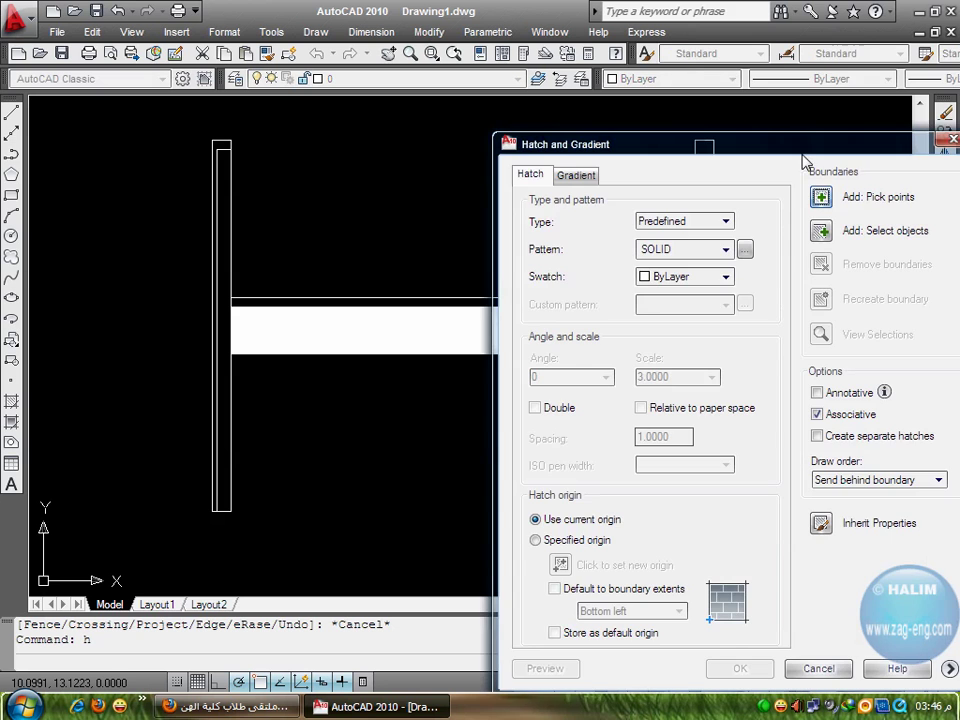
click(822, 197)
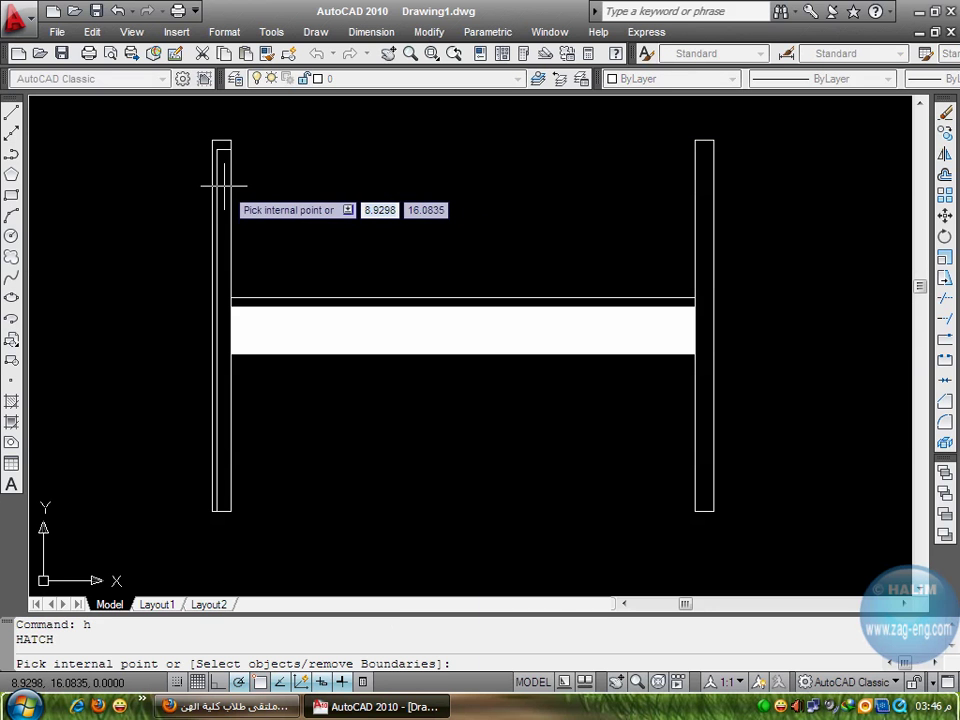
click(224, 182)
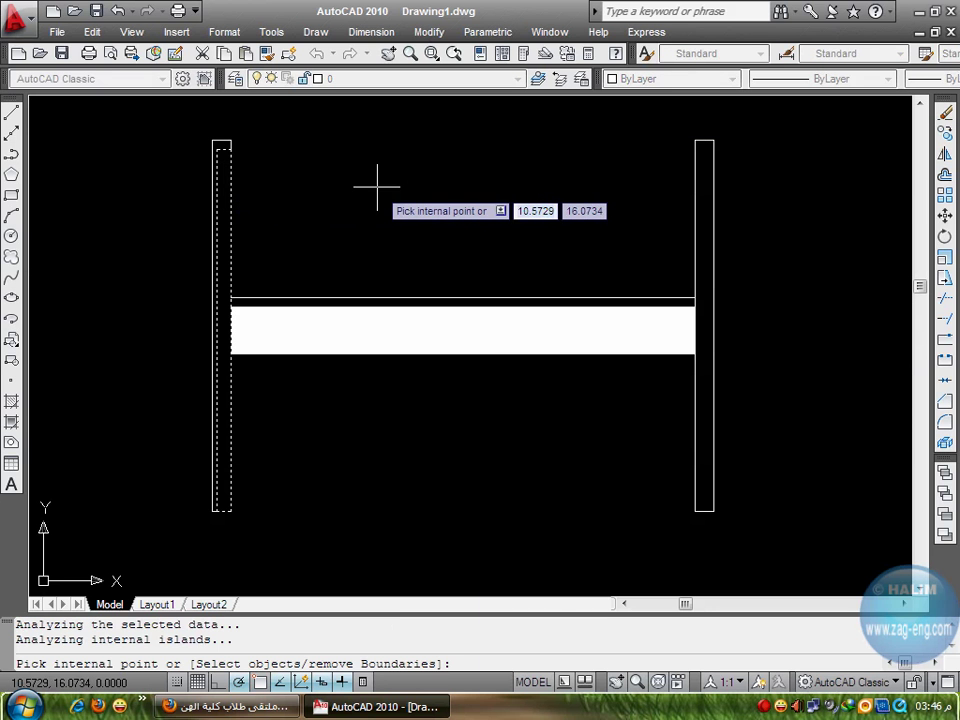
key(Return)
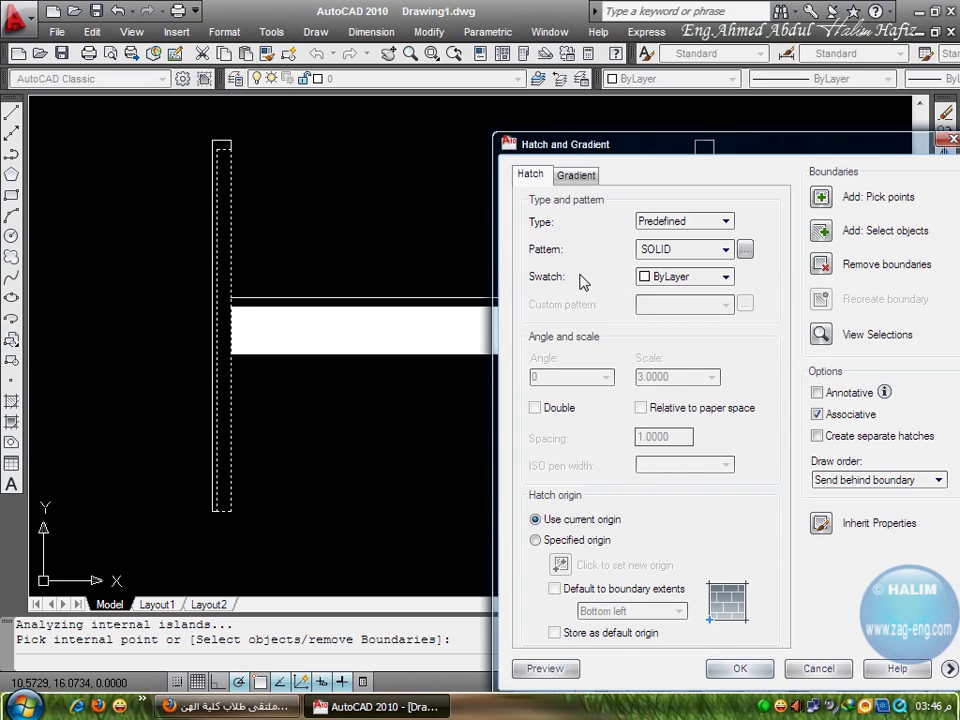
click(548, 668)
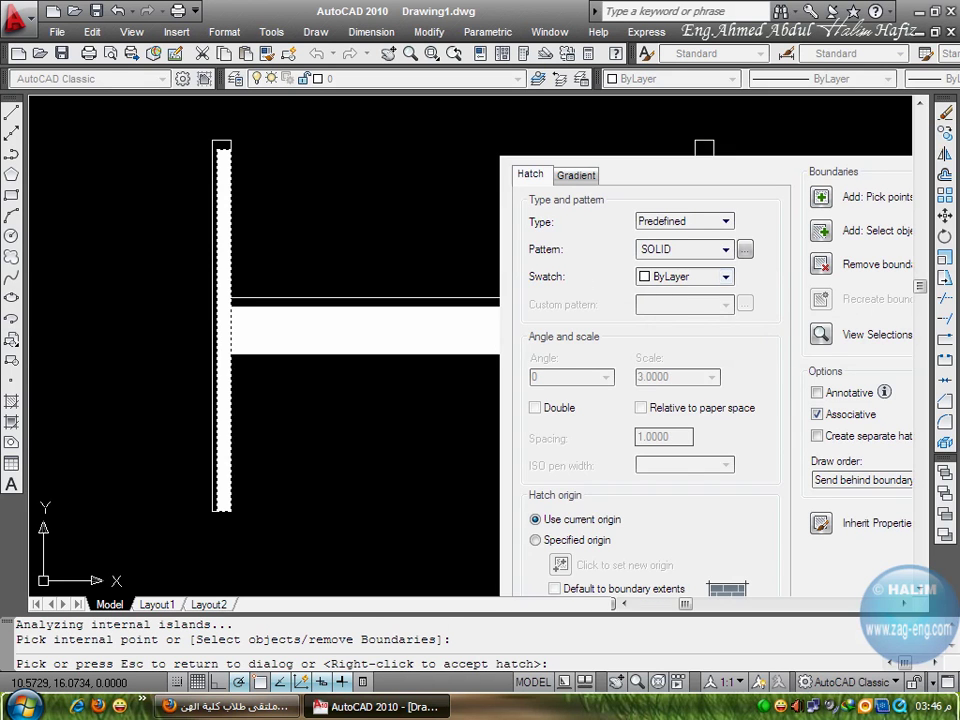
right_click(372, 417)
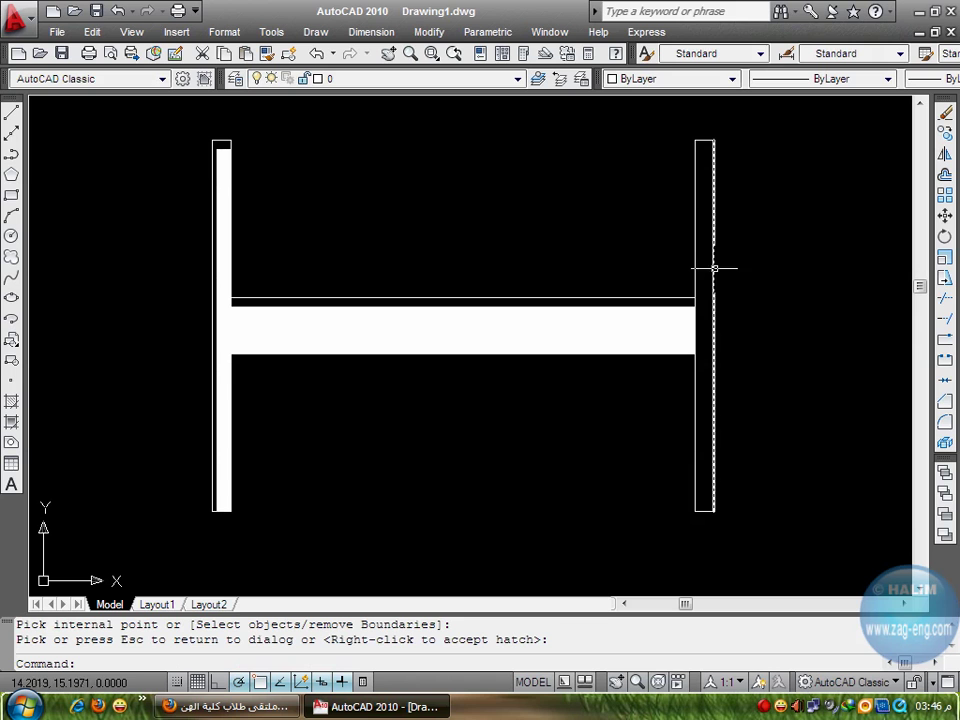
click(11, 113)
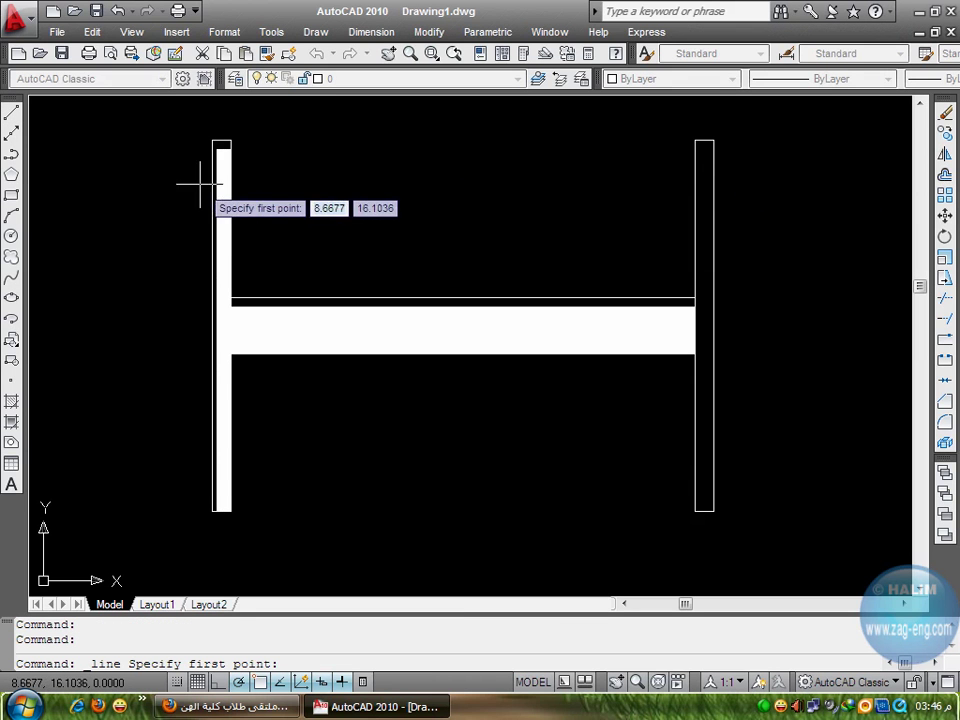
Start a line 0.1 in from the right flange's top edge
middle_drag(757, 166, 685, 180)
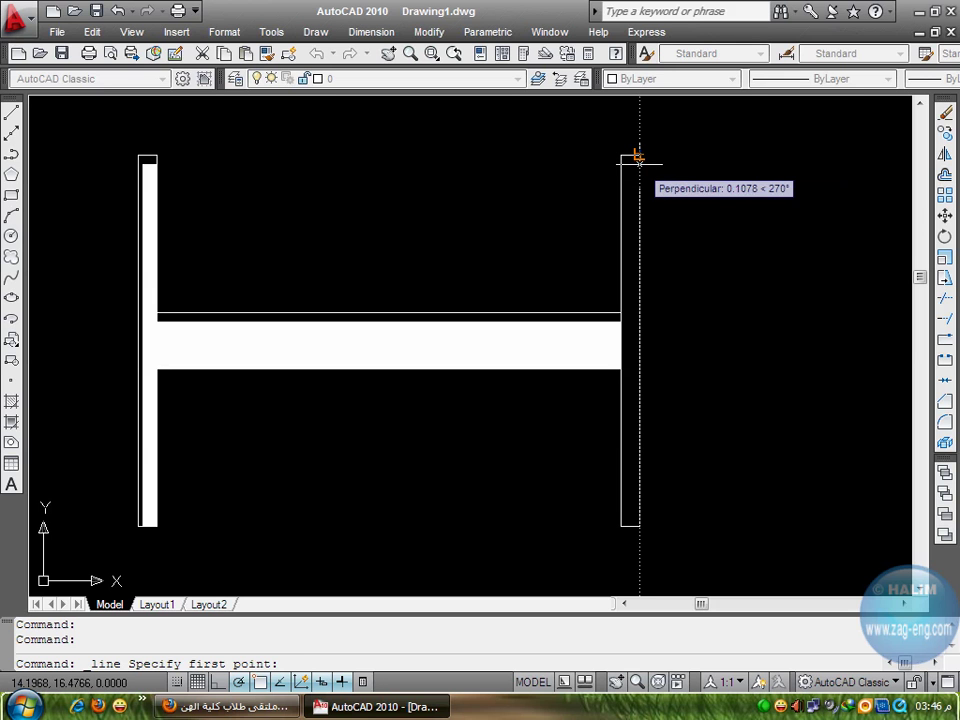
text(0.1)
key(Return)
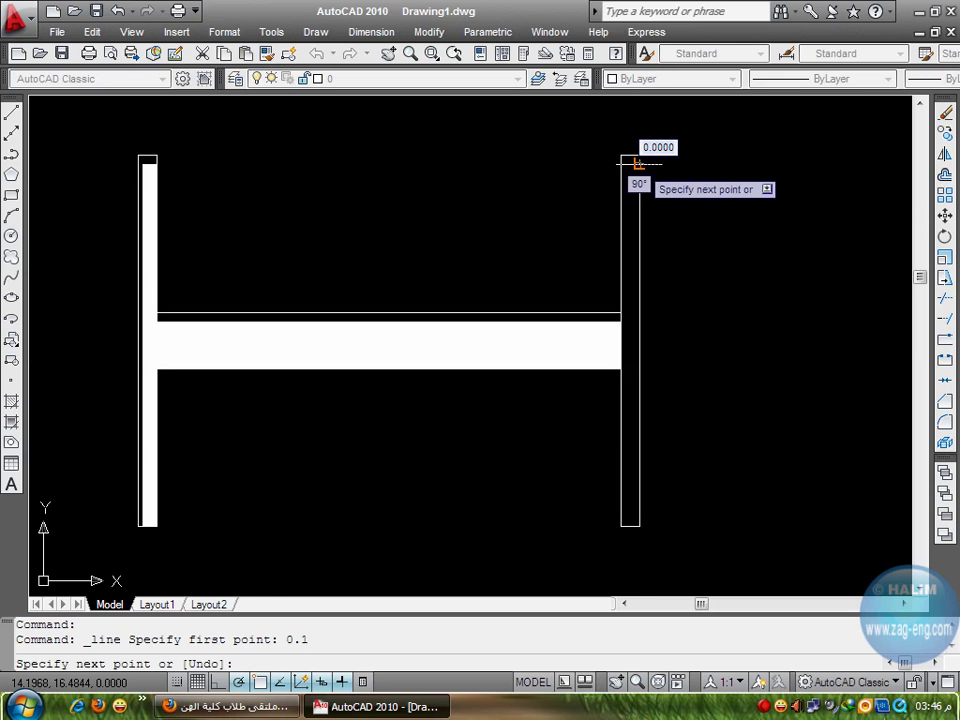
scroll(638, 163, up, 2)
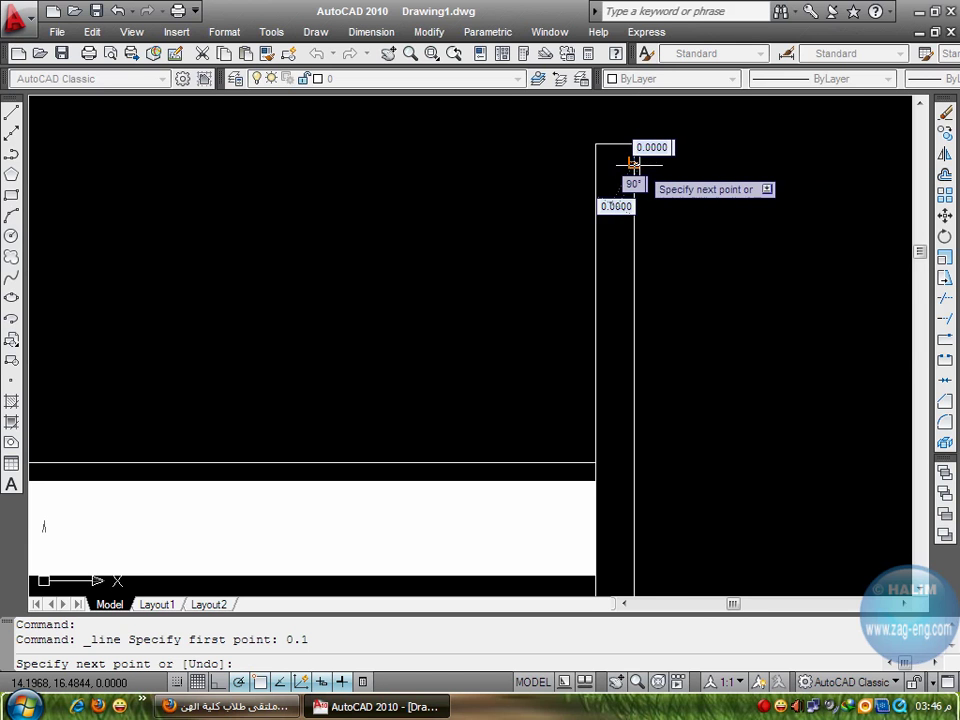
key(F9)
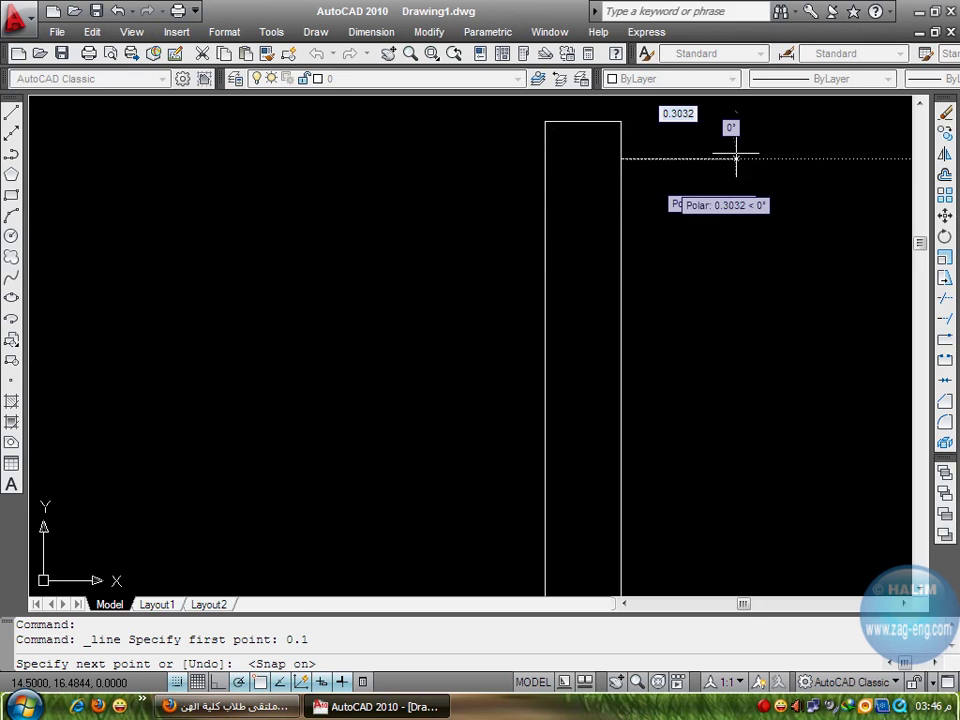
key(F9)
scroll(546, 154, down, 2)
Run the line down to the right flange's bottom edge and finish it
mouse_move(546, 154)
middle_down()
mouse_move(313, 401)
mouse_move(313, 228)
middle_up()
scroll(345, 340, down, 3)
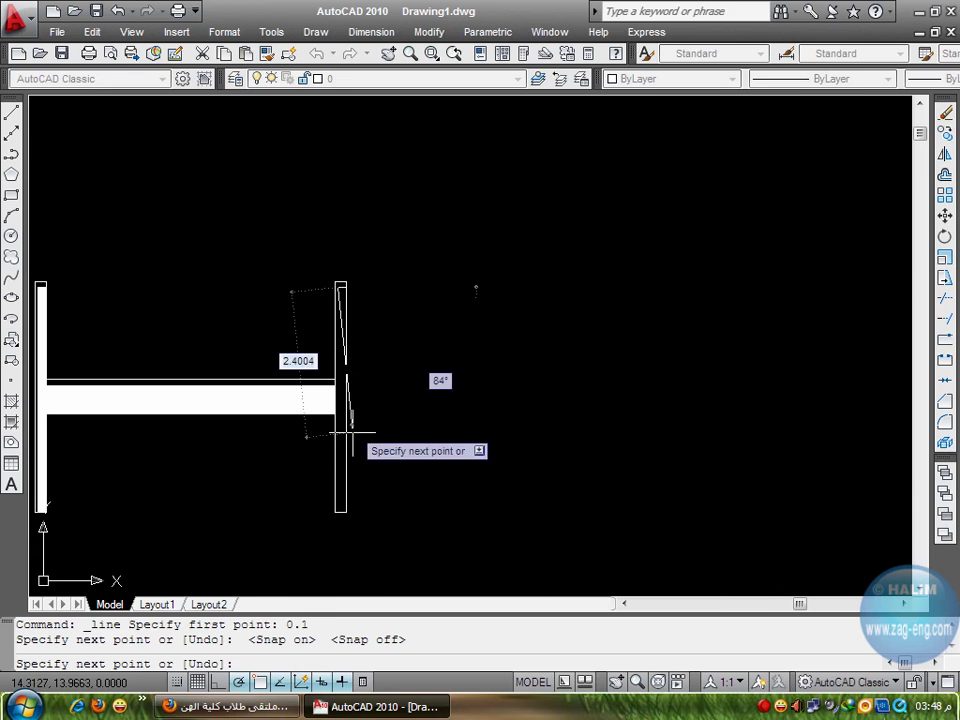
scroll(338, 488, up, 3)
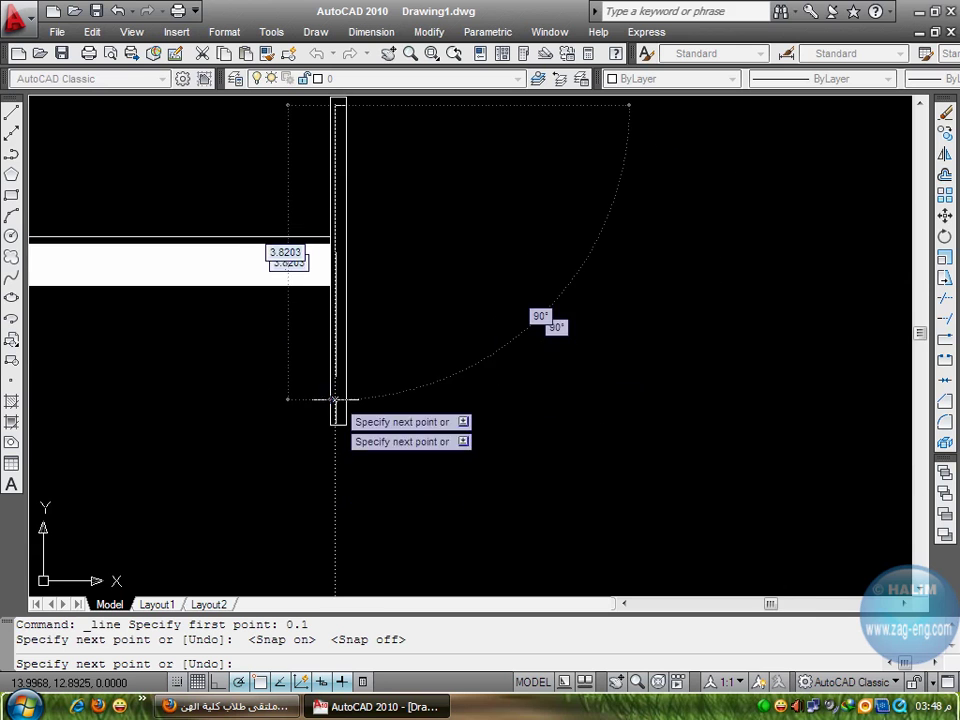
scroll(340, 415, up, 3)
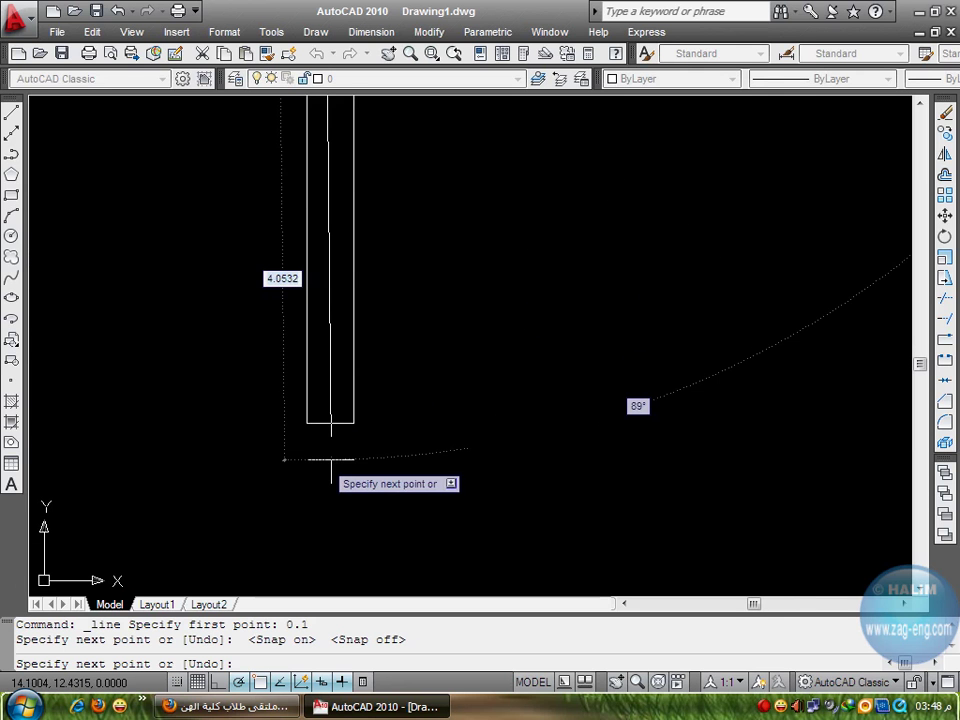
click(320, 461)
key(Return)
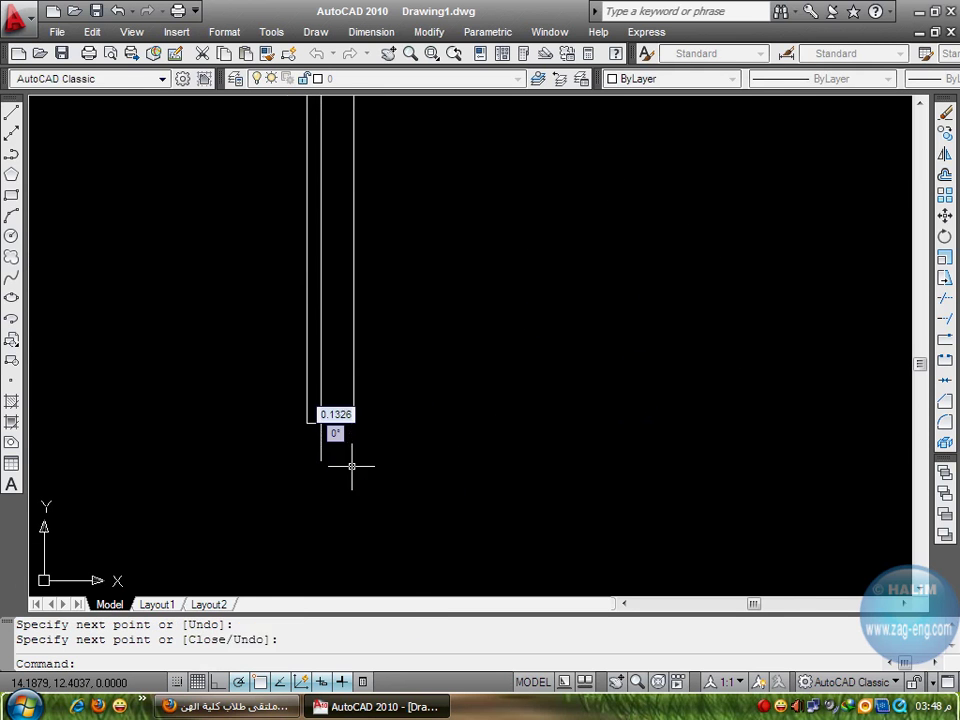
scroll(330, 420, up, 1)
click(400, 465)
scroll(420, 418, down, 2)
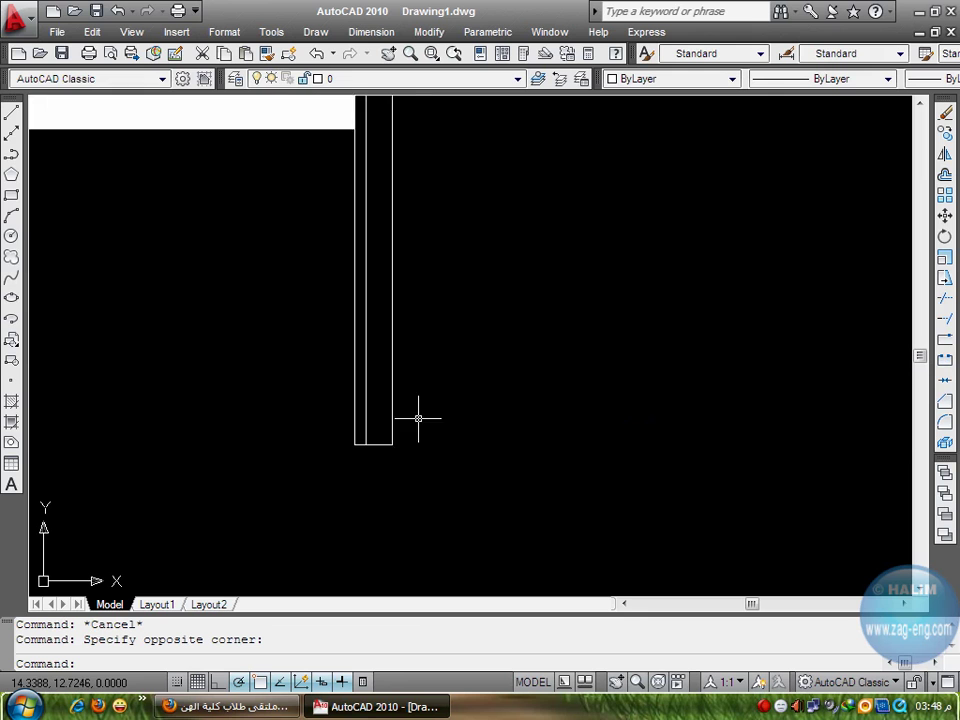
scroll(463, 315, down, 2)
scroll(445, 425, down, 1)
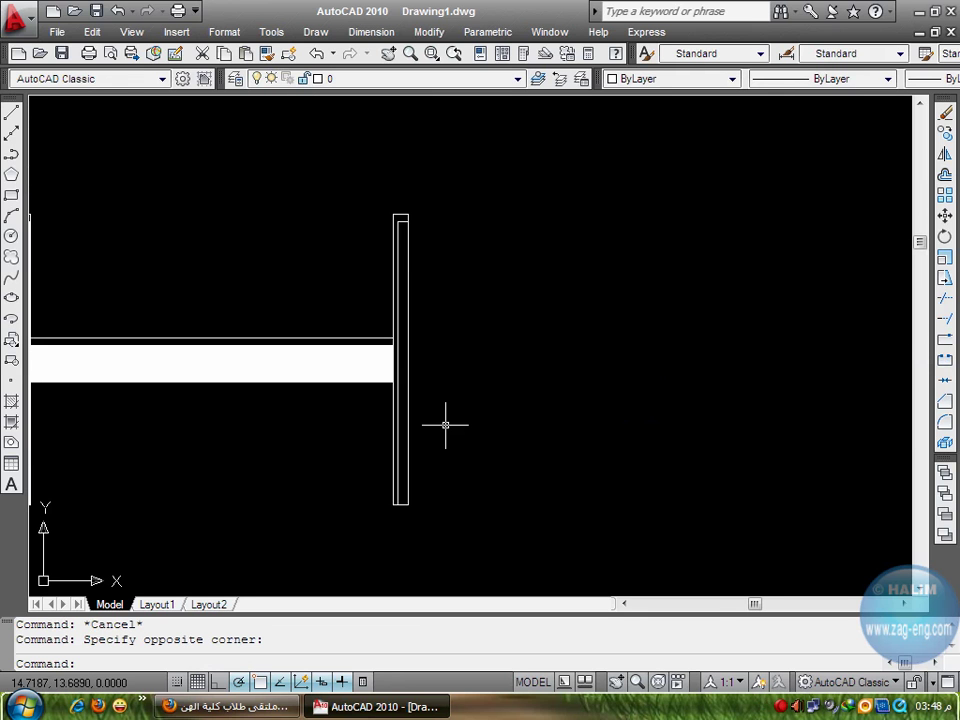
Fill the right flange's inner strip with the SOLID hatch
text(h)
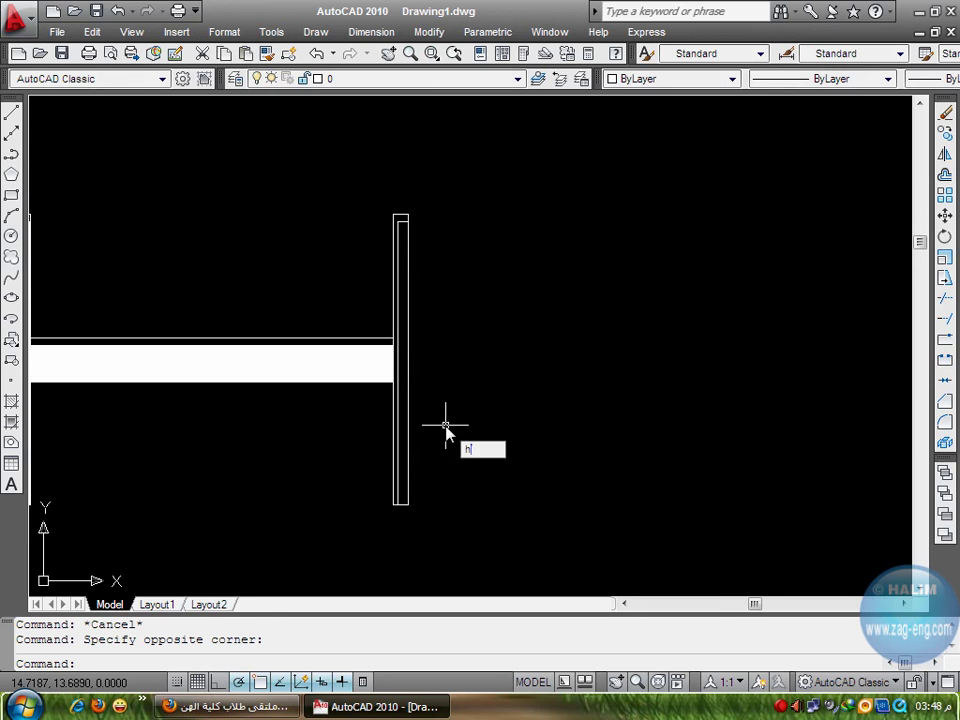
key(Return)
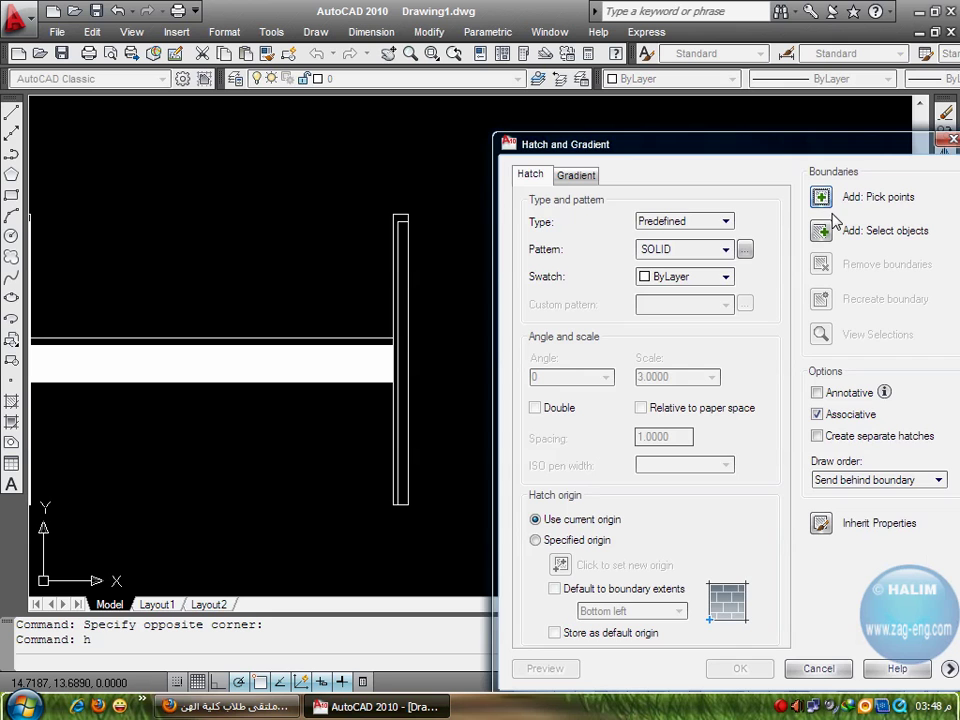
click(400, 284)
key(Return)
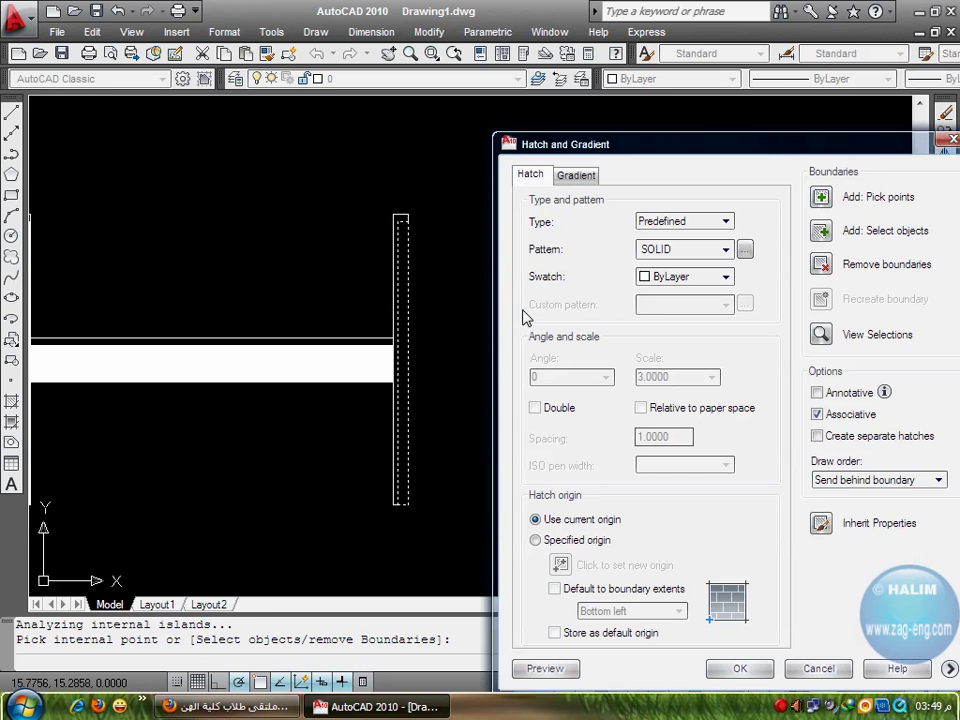
click(740, 668)
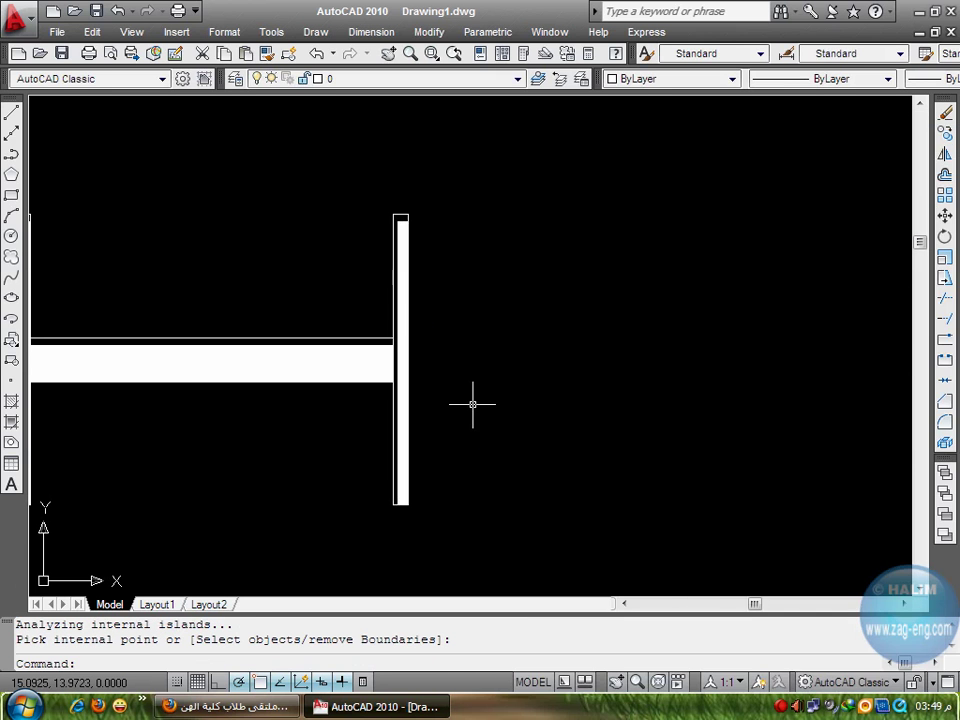
Window-select all 24 objects of the I-section and delete them
scroll(471, 400, down, 1)
scroll(261, 349, up, 2)
middle_drag(261, 343, 351, 283)
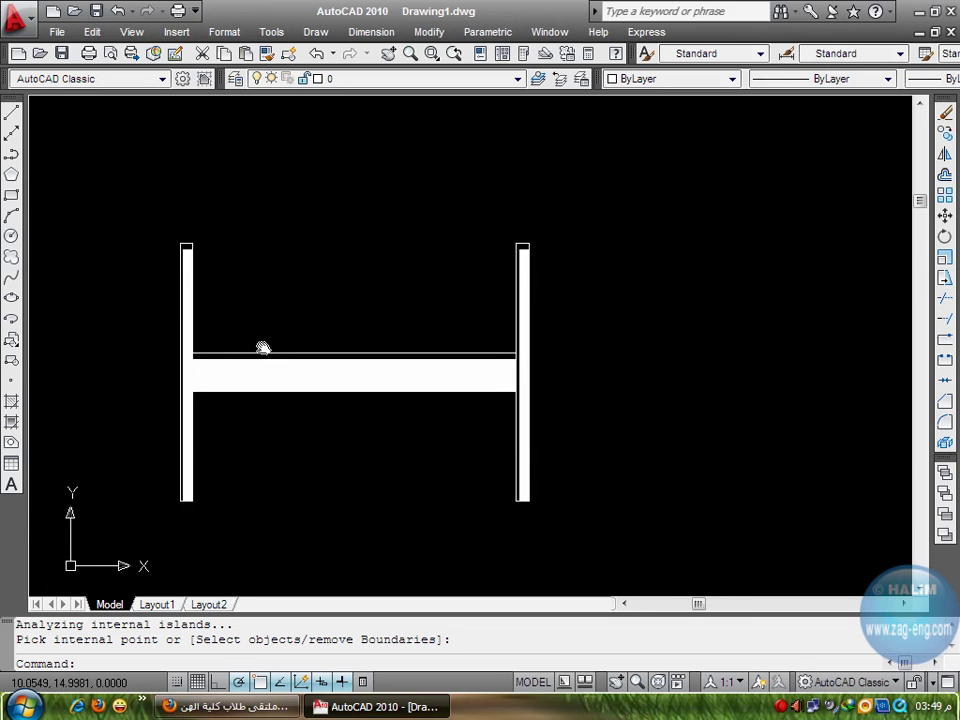
scroll(320, 328, down, 1)
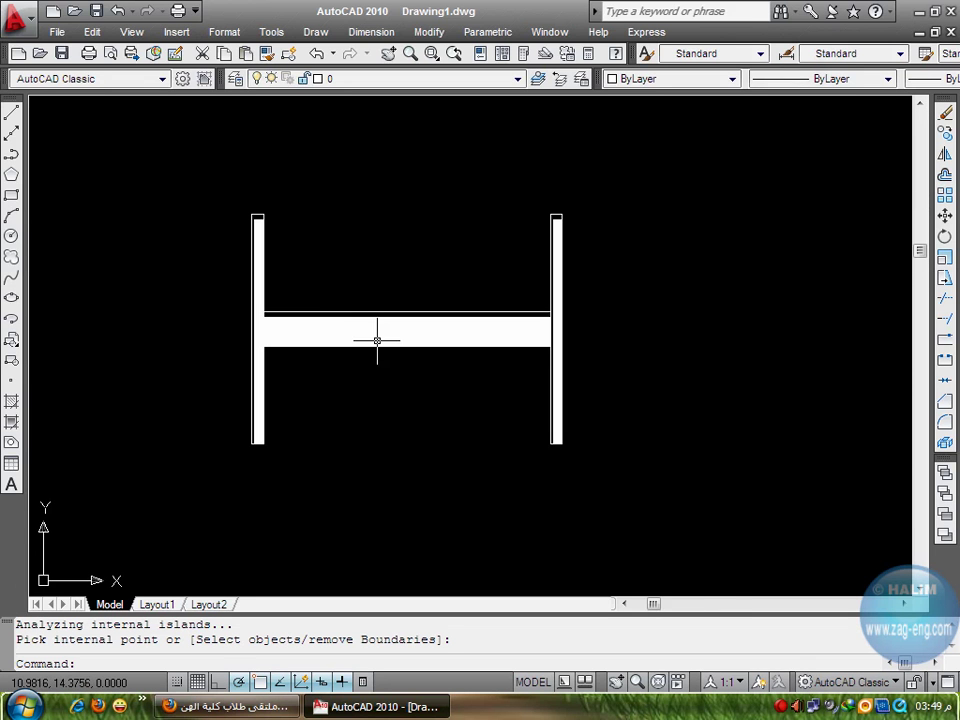
click(707, 165)
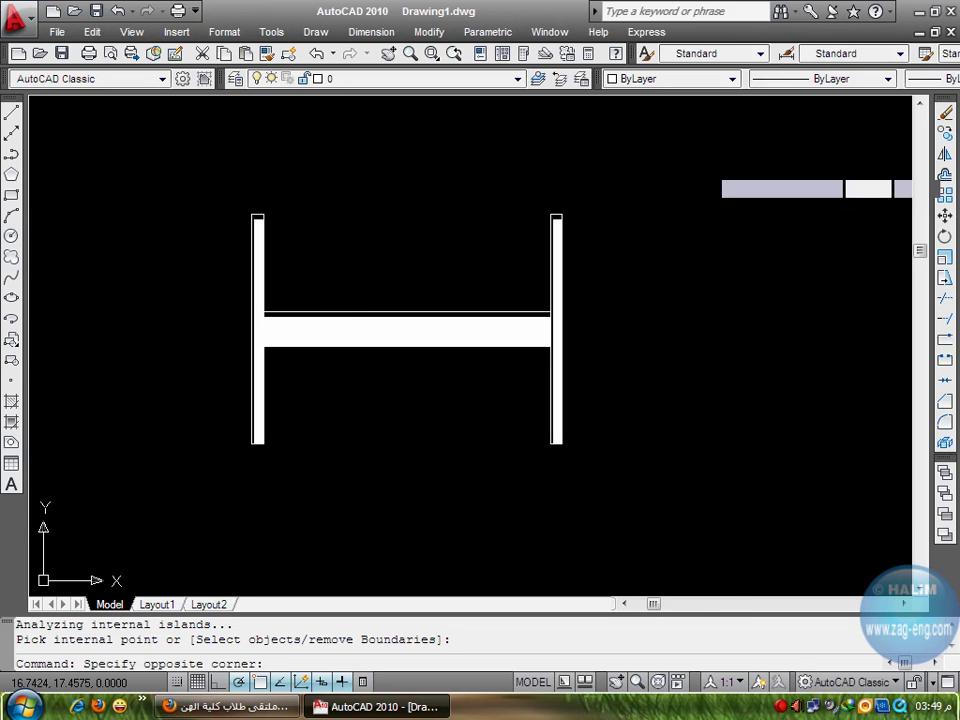
click(168, 515)
key(Delete)
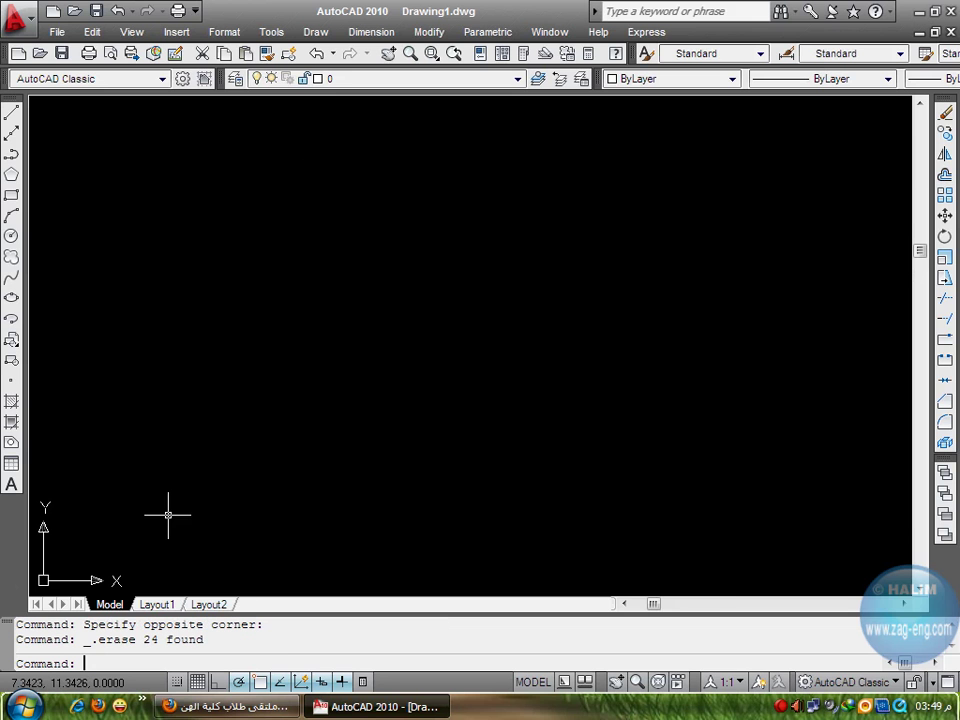